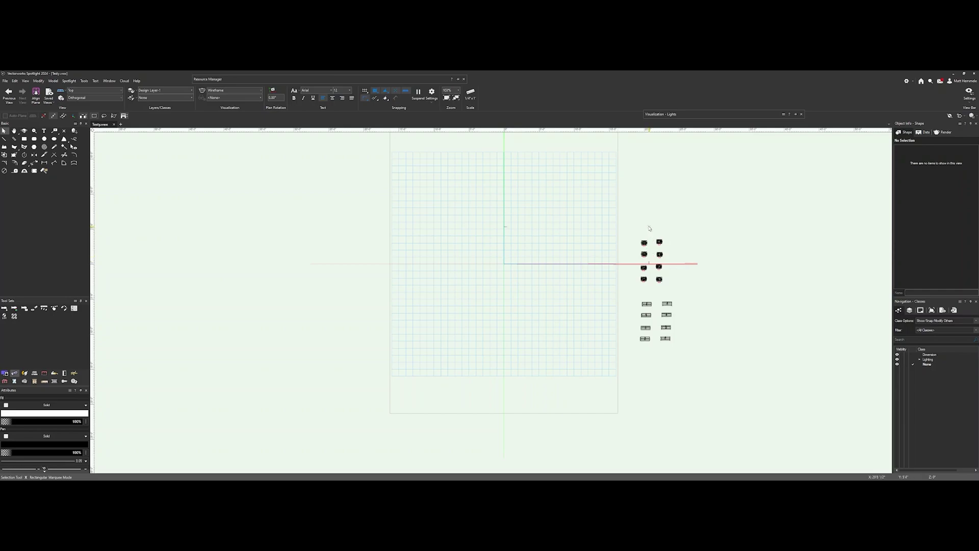
# - Examine the moving lights and the ADJ Jolt 300 fixtures beside the page in top view, selecting fixtures of each type
pyautogui.moveTo(654, 225); pyautogui.dragTo(632, 295)
pyautogui.scroll(3, 650, 247)
pyautogui.scroll(5, 589, 202)
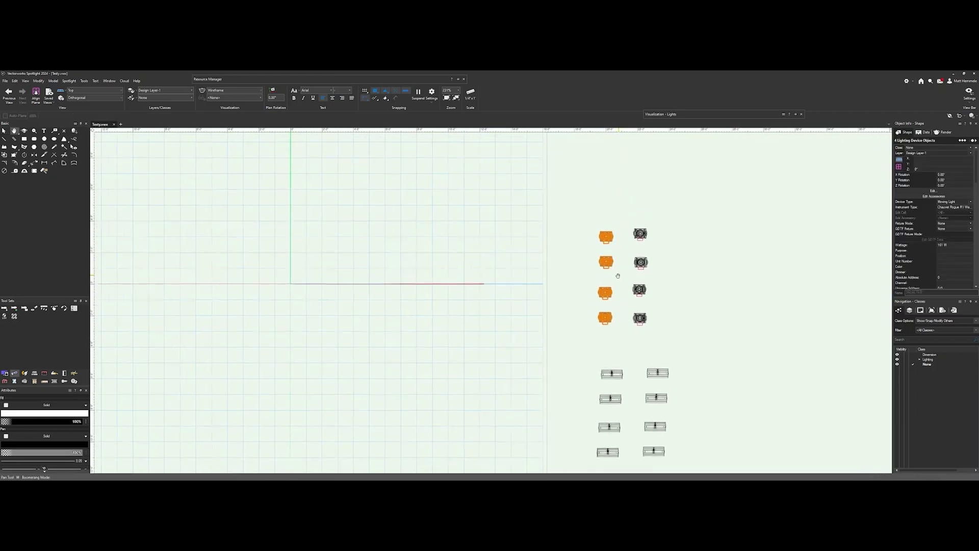
pyautogui.click(590, 204)
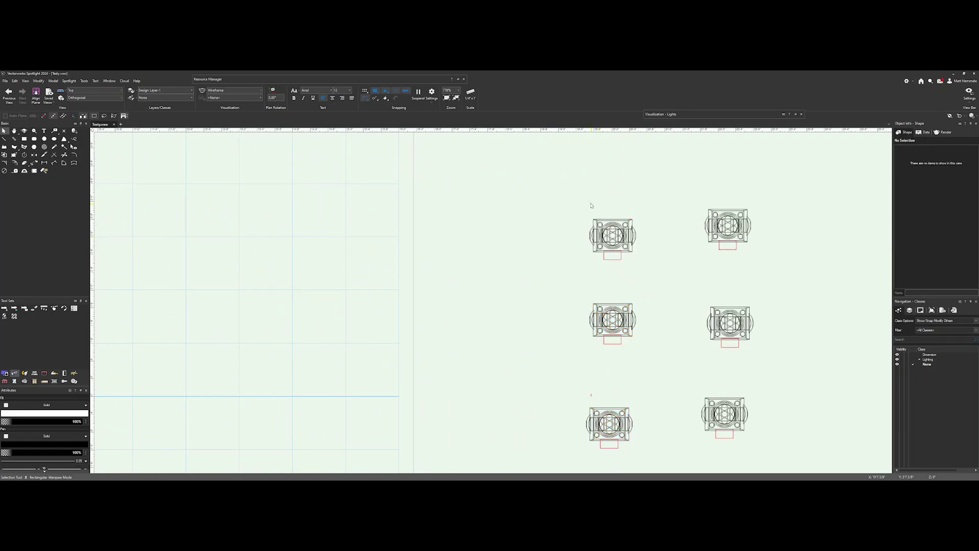
pyautogui.click(616, 228)
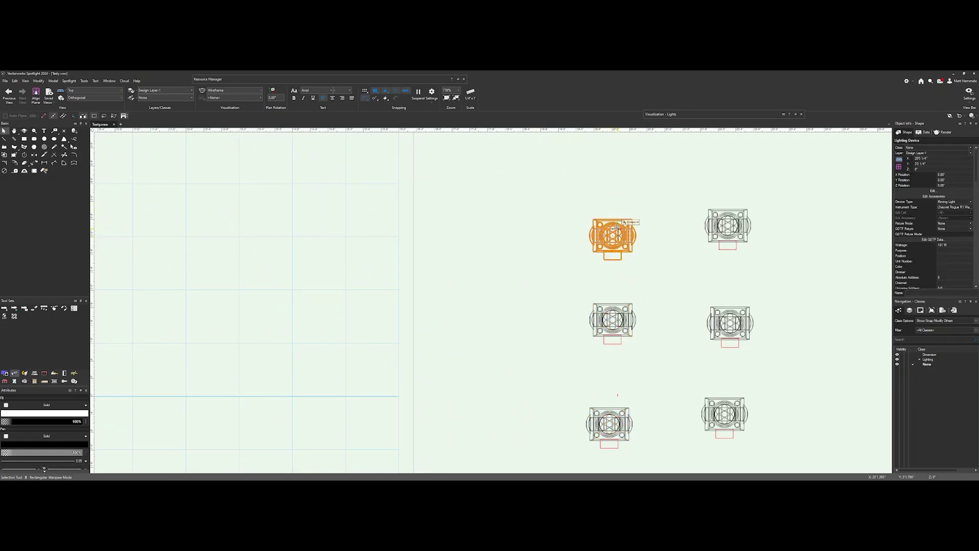
pyautogui.click(553, 264)
pyautogui.scroll(-2, 552, 264)
pyautogui.press('h')
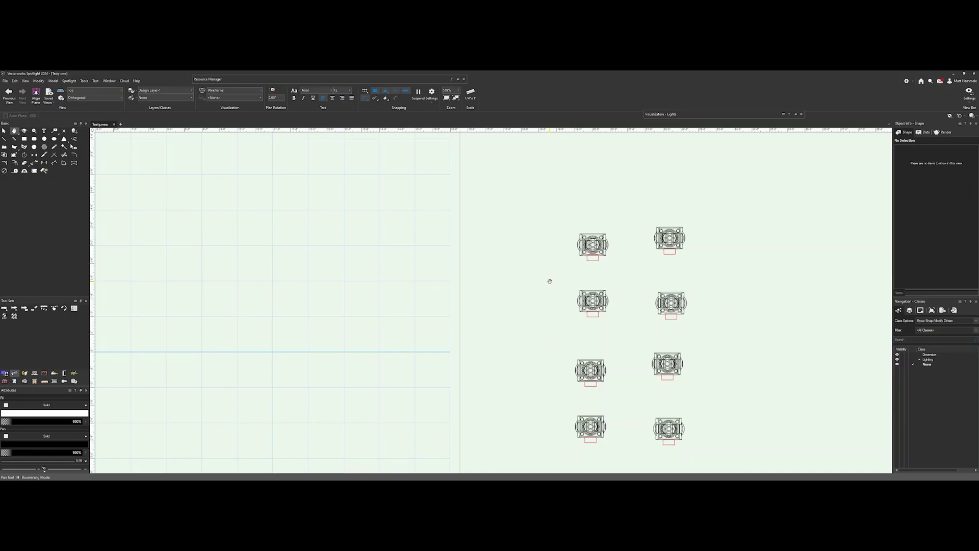
pyautogui.moveTo(549, 280); pyautogui.dragTo(536, 206)
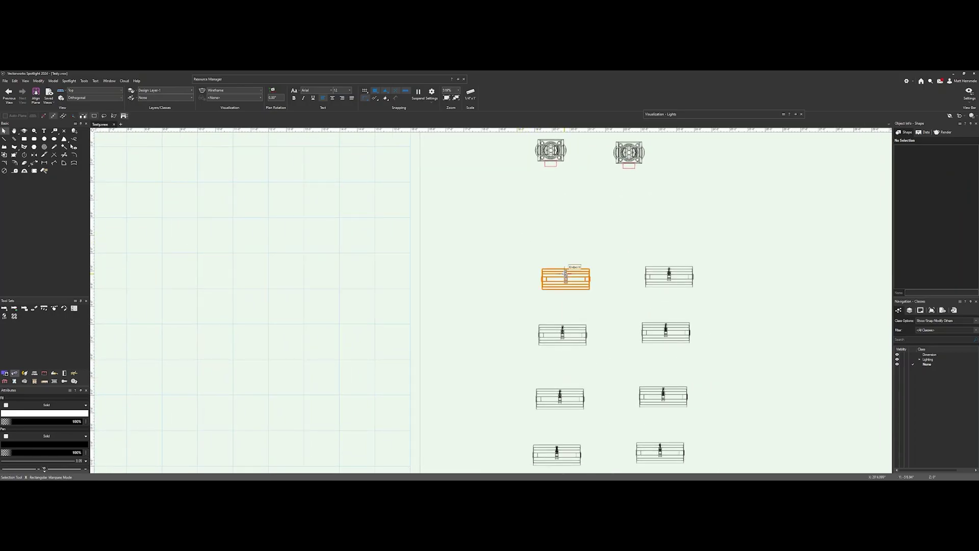
pyautogui.click(562, 275)
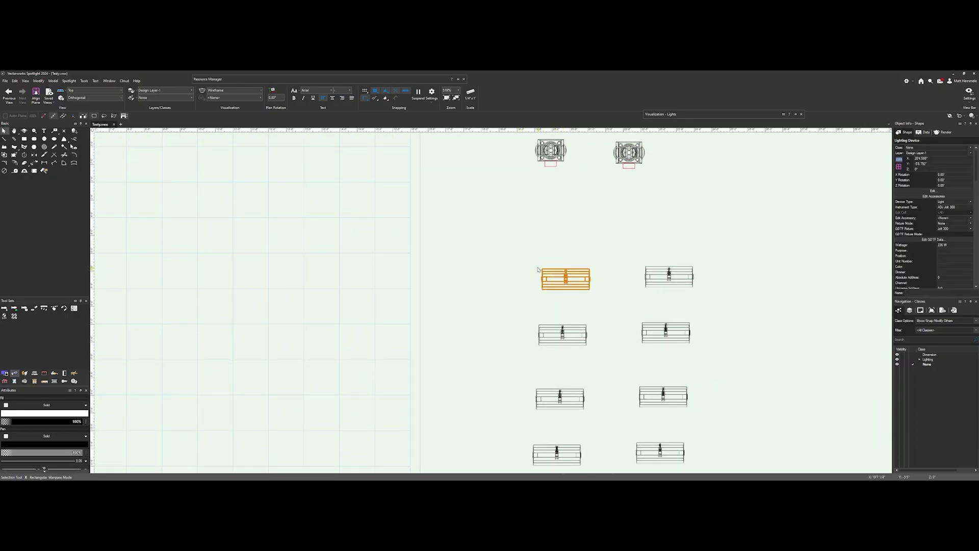
pyautogui.scroll(-6, 538, 270)
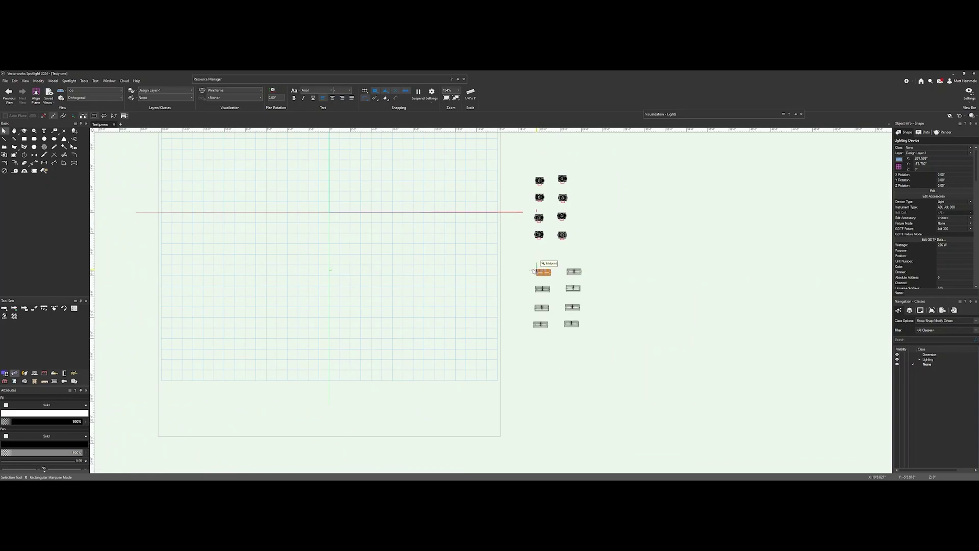
# - Switch to the left view and inspect how the clamps and bases of the two fixture types sit relative to the ground line
pyautogui.click(93, 90)
pyautogui.click(93, 149)
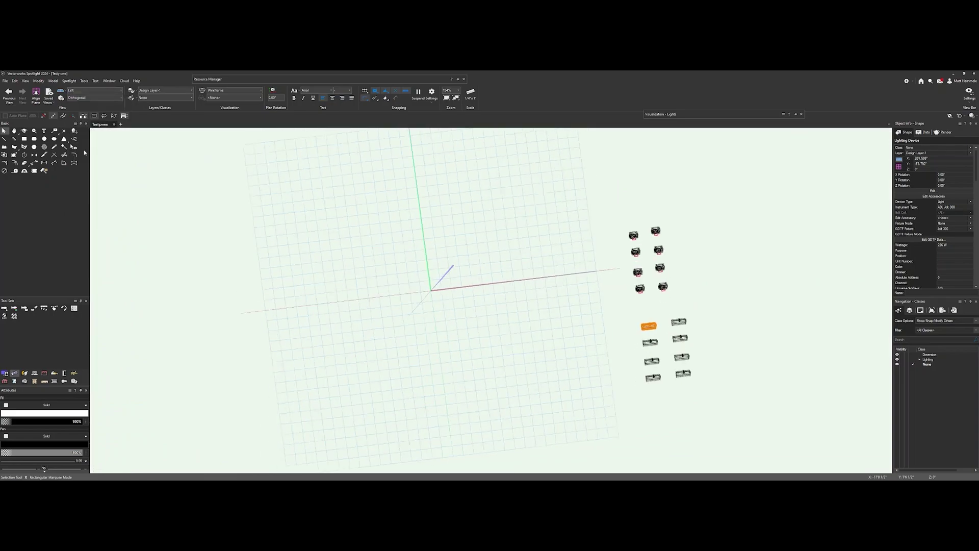
pyautogui.scroll(4, 481, 284)
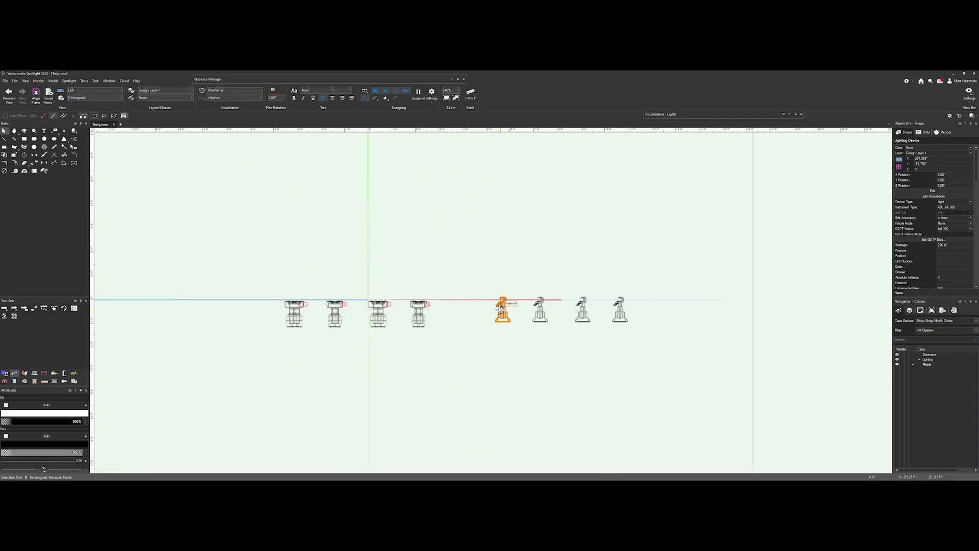
pyautogui.scroll(6, 508, 312)
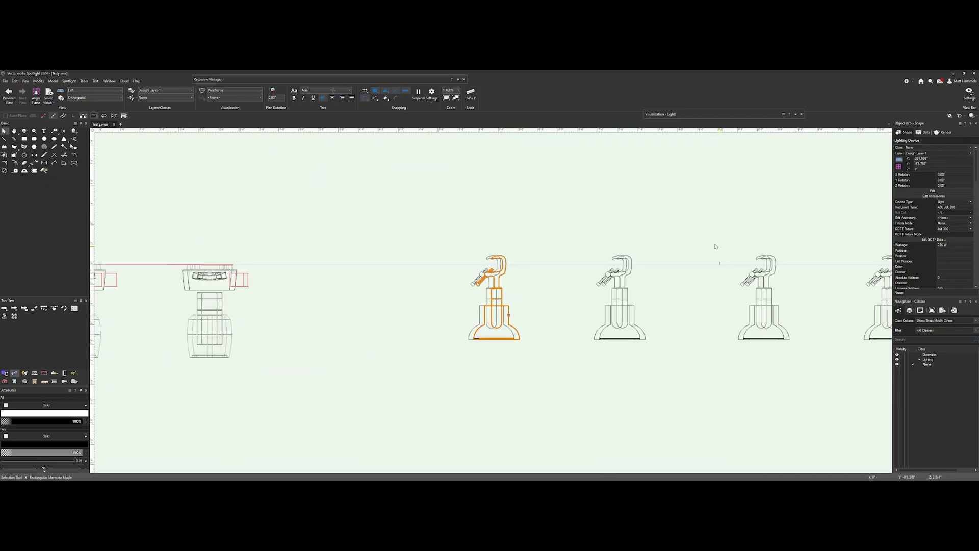
pyautogui.click(537, 245)
pyautogui.scroll(-4, 510, 239)
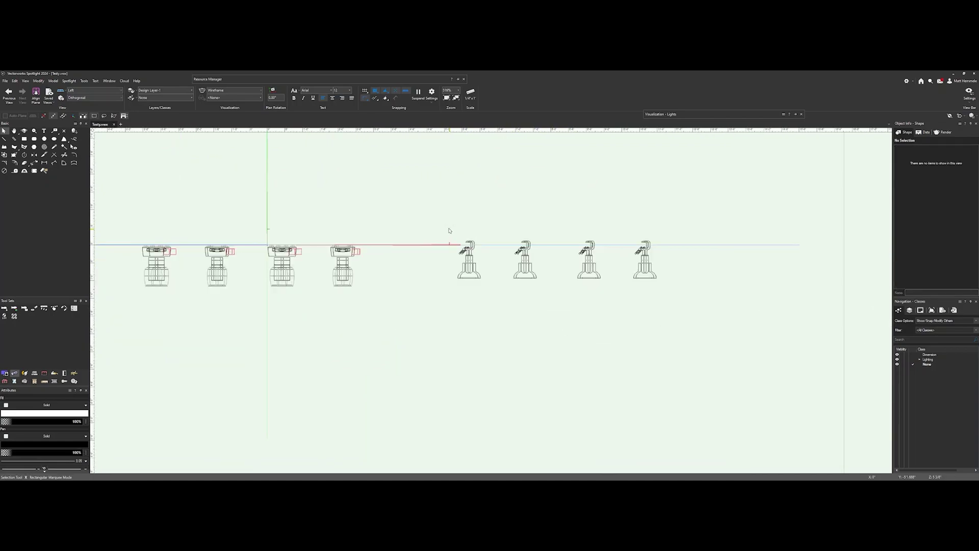
# - Move the moving light nearest the Jolt fixtures out of its row, placing it closer to them and slightly higher
pyautogui.press('h')
pyautogui.moveTo(385, 214); pyautogui.dragTo(560, 194)
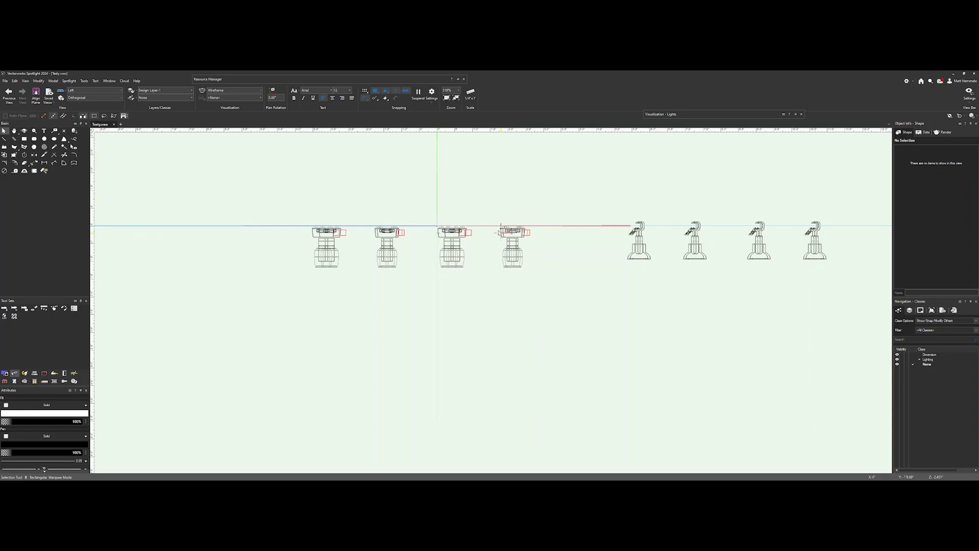
pyautogui.moveTo(512, 230); pyautogui.dragTo(577, 209)
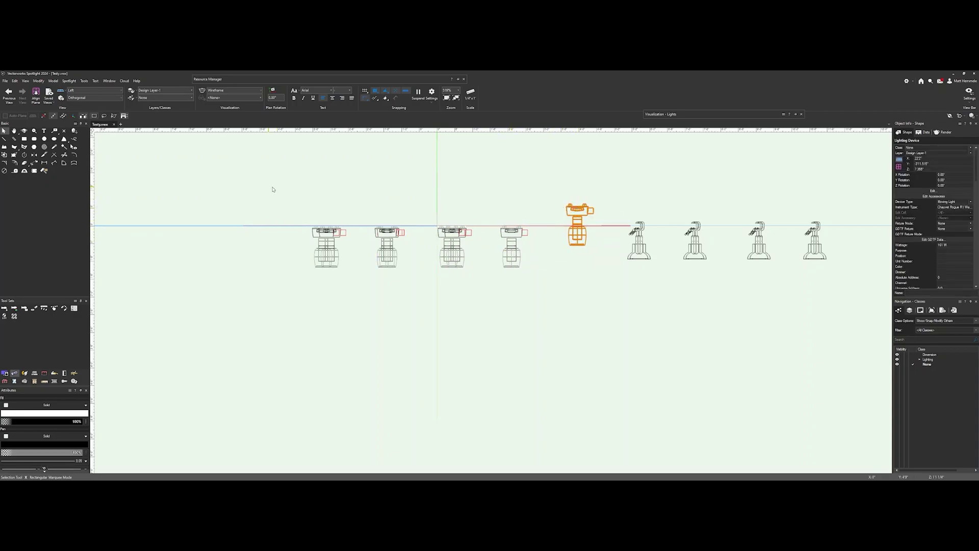
# - Select all the moving lights, edit their accessories and choose an aluminium silver clamp symbol for the Lighting Accessory tool
pyautogui.moveTo(272, 190); pyautogui.dragTo(616, 293)
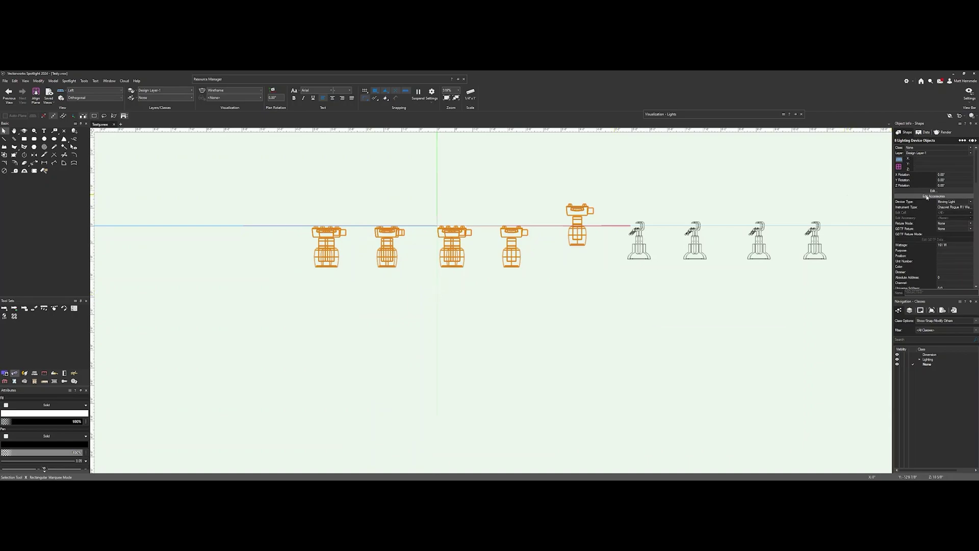
pyautogui.click(927, 198)
pyautogui.click(693, 230)
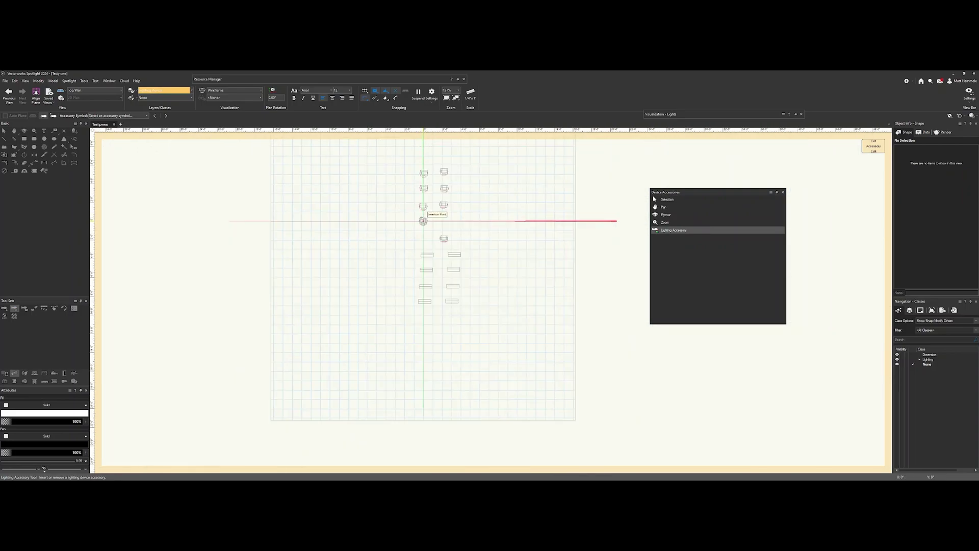
pyautogui.scroll(3, 423, 218)
pyautogui.click(108, 116)
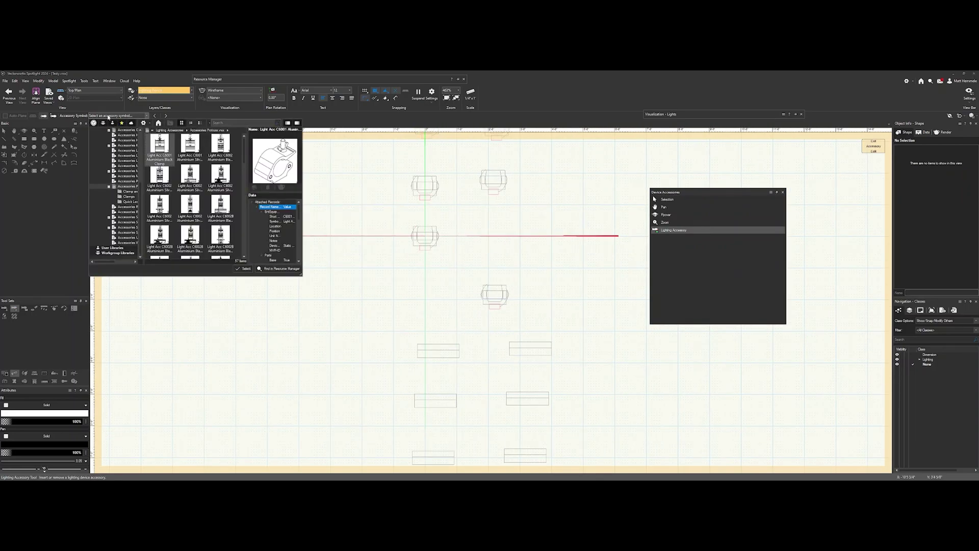
pyautogui.click(206, 178)
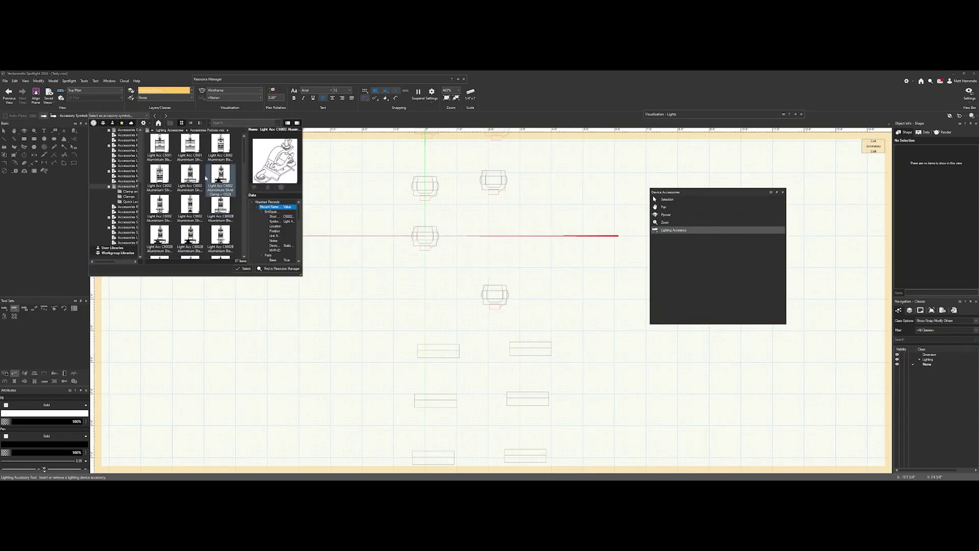
pyautogui.click(190, 206)
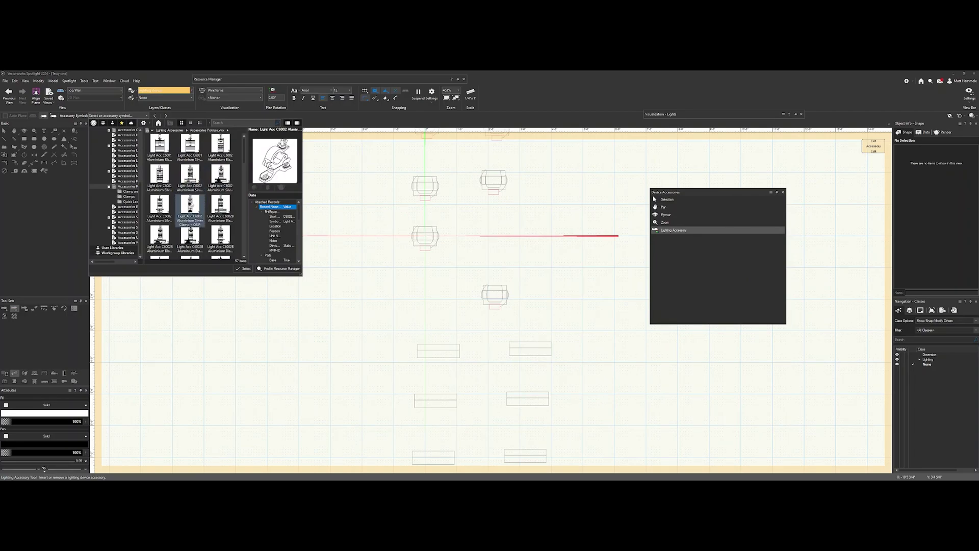
pyautogui.click(244, 268)
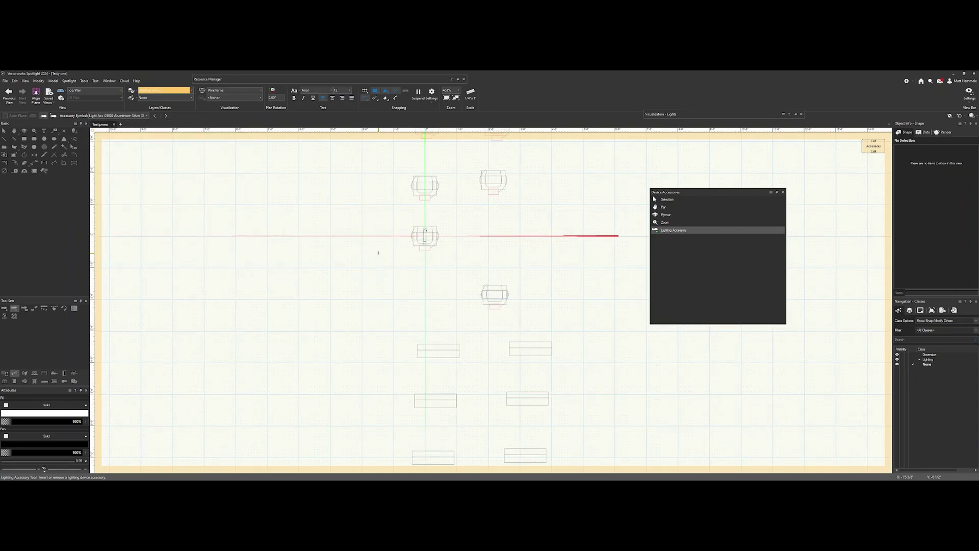
# - Insert the clamp accessory at the centre of the moving light and resolve the resource name conflict
pyautogui.scroll(5, 425, 235)
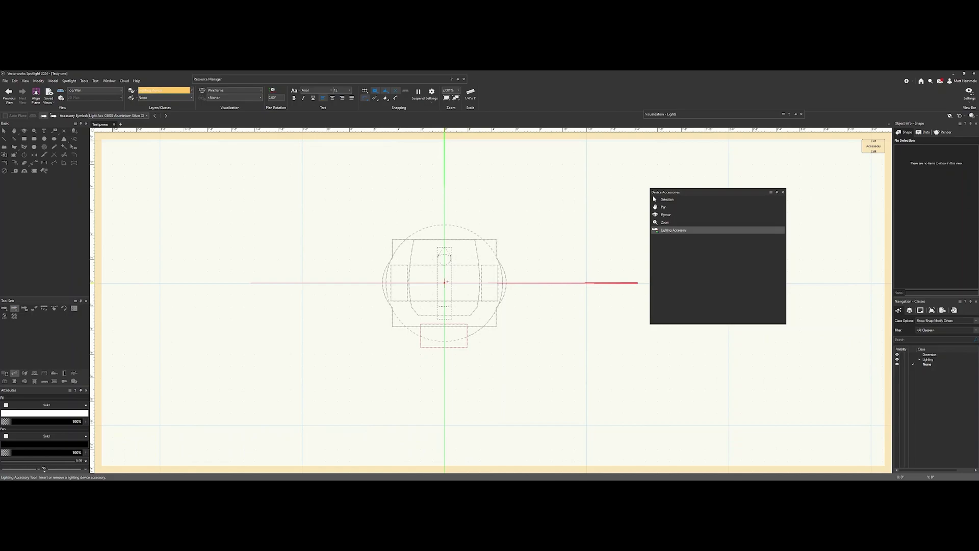
pyautogui.click(444, 283)
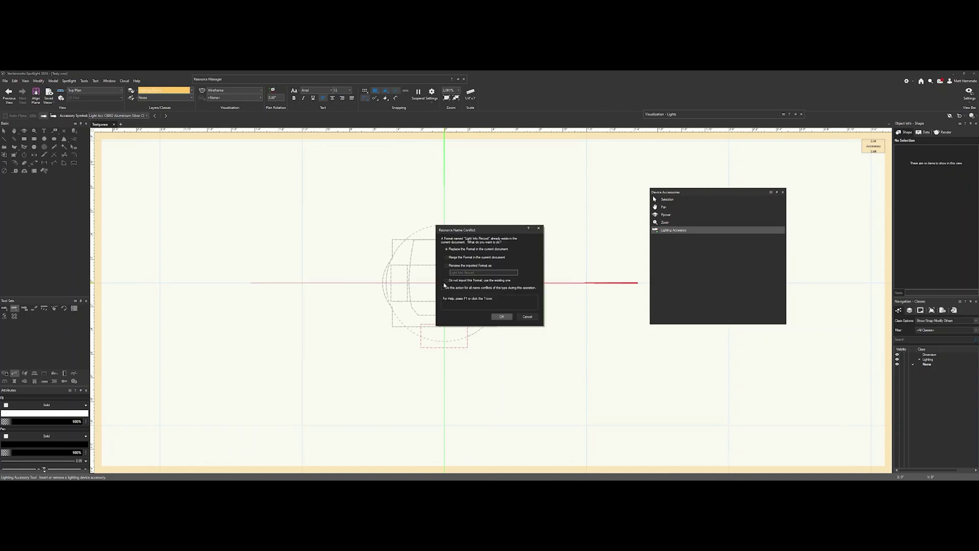
pyautogui.click(501, 316)
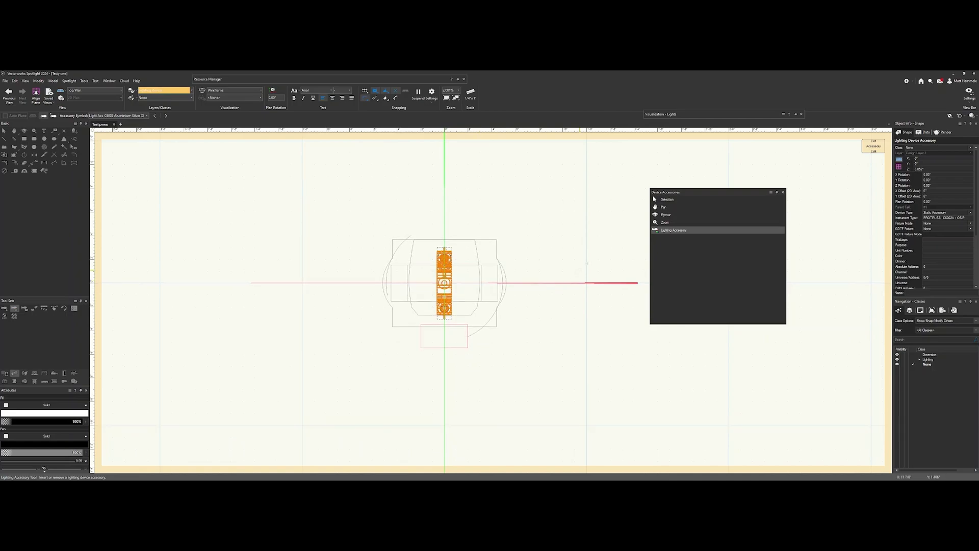
# - In the left view, lower the clamp until its feet rest on top of the moving light's base and finish editing the accessories
pyautogui.click(70, 91)
pyautogui.click(89, 149)
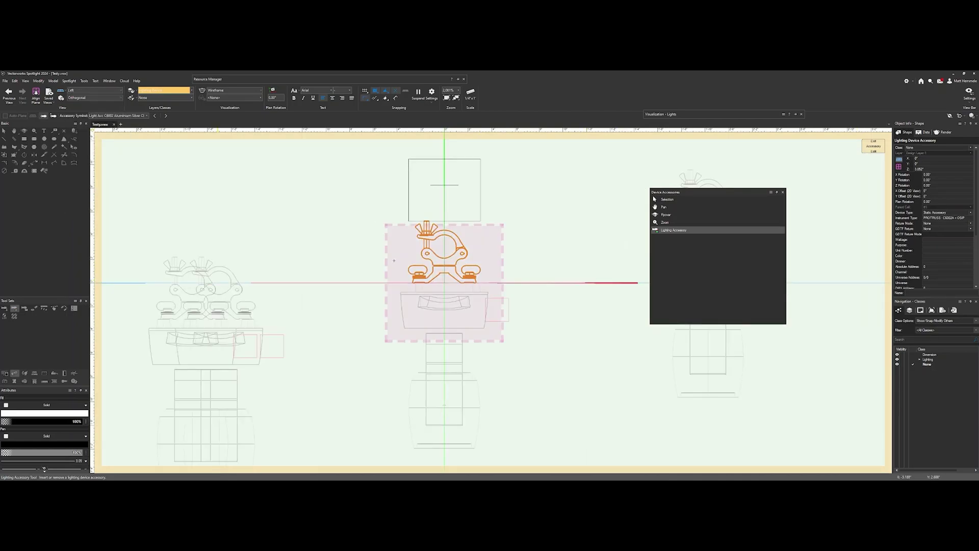
pyautogui.scroll(5, 448, 293)
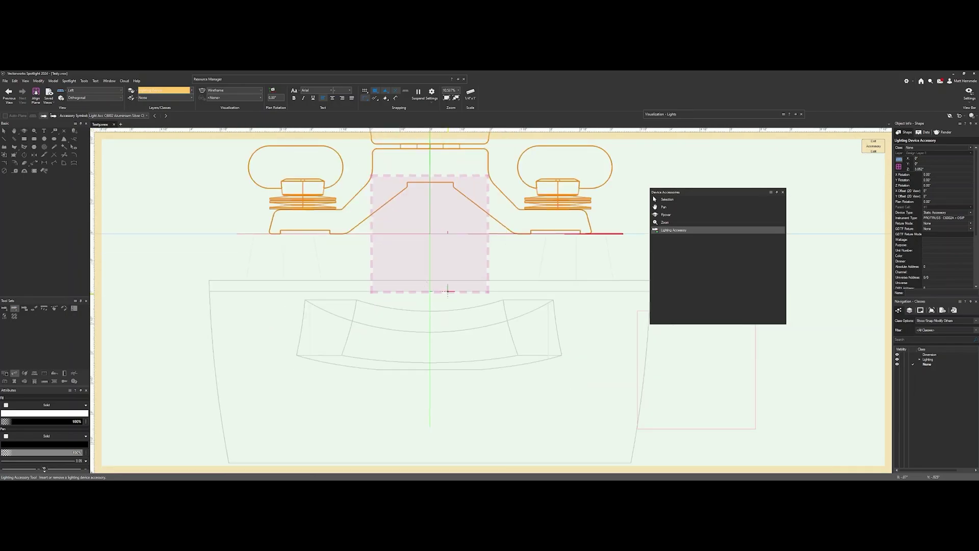
pyautogui.scroll(-2, 428, 280)
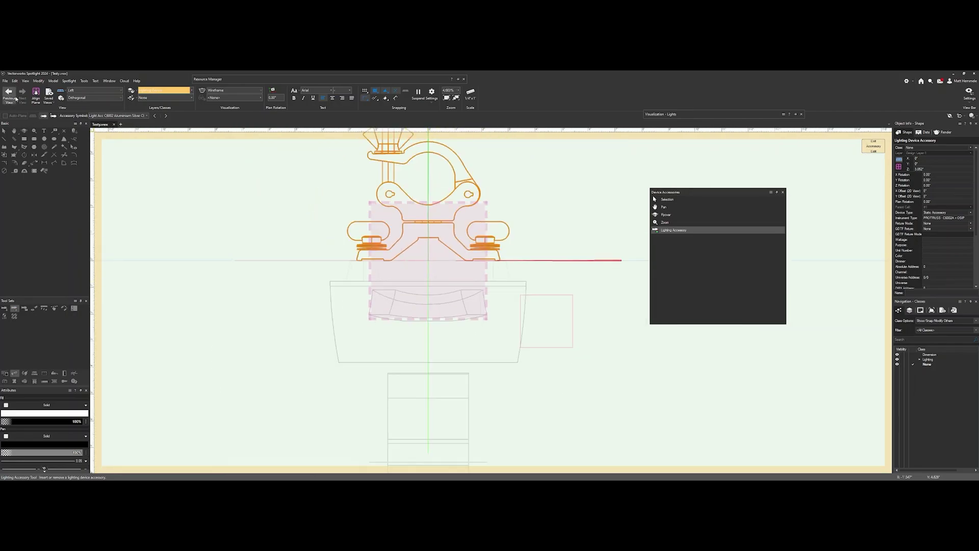
pyautogui.click(667, 200)
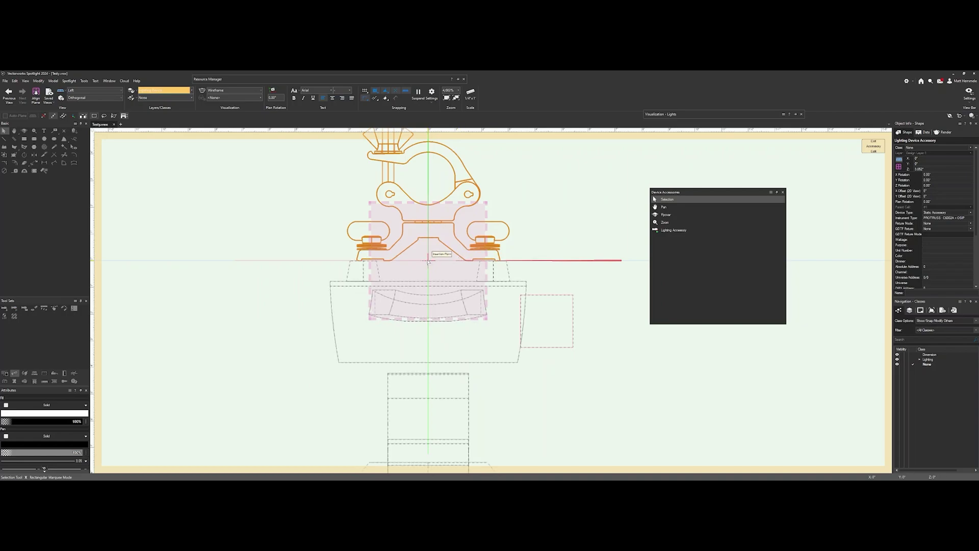
pyautogui.moveTo(428, 262); pyautogui.dragTo(428, 281)
pyautogui.moveTo(429, 238); pyautogui.dragTo(428, 254)
pyautogui.moveTo(373, 275); pyautogui.dragTo(372, 282)
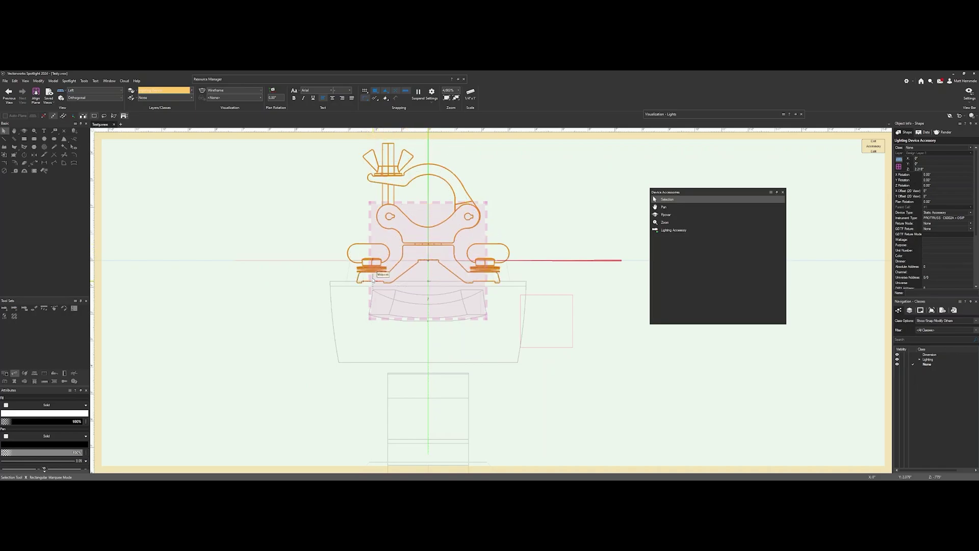
pyautogui.click(873, 147)
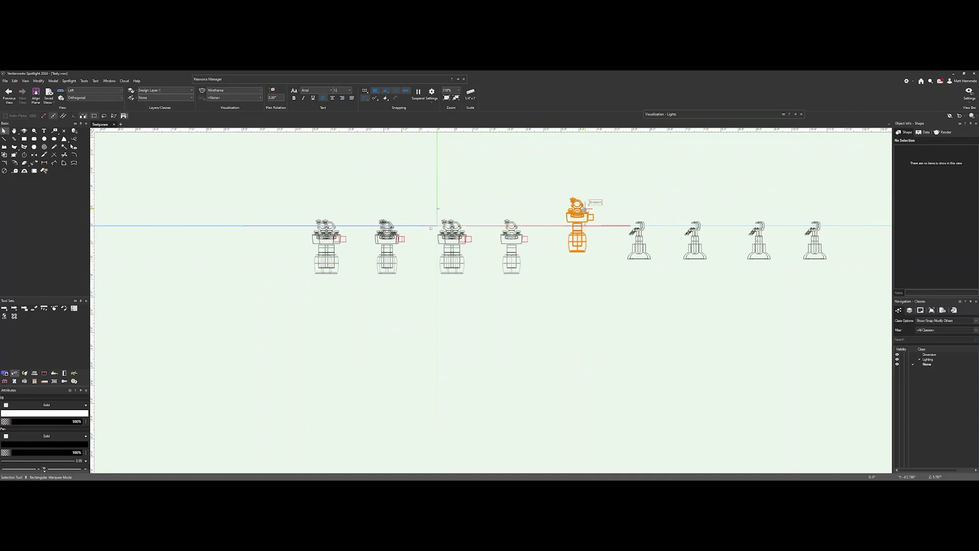
# - Inspect the clamped lights in 3D, return to the top view and move all the fixtures farther away from the page
pyautogui.keyDown('ctrl'); pyautogui.moveTo(578, 213); pyautogui.dragTo(548, 223, button='middle'); pyautogui.keyUp('ctrl')
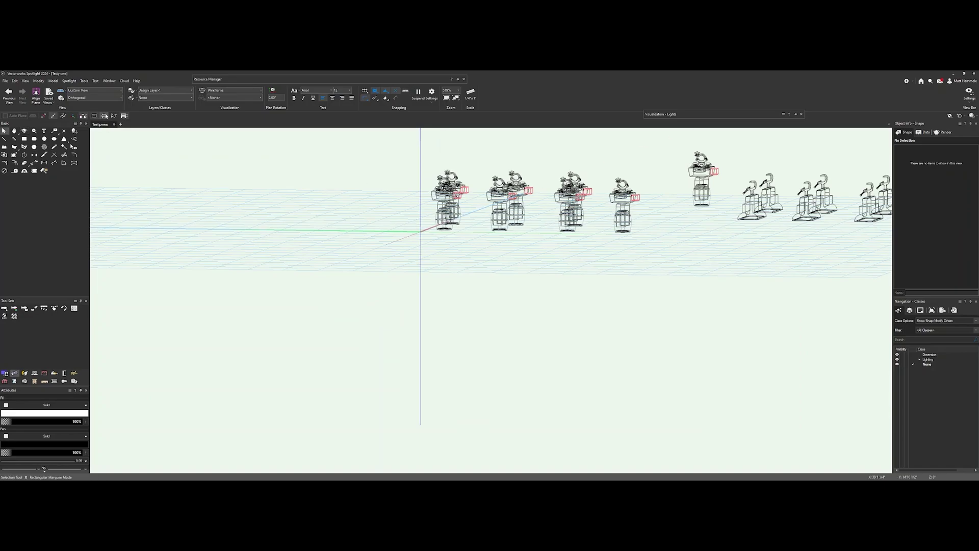
pyautogui.click(96, 89)
pyautogui.click(84, 131)
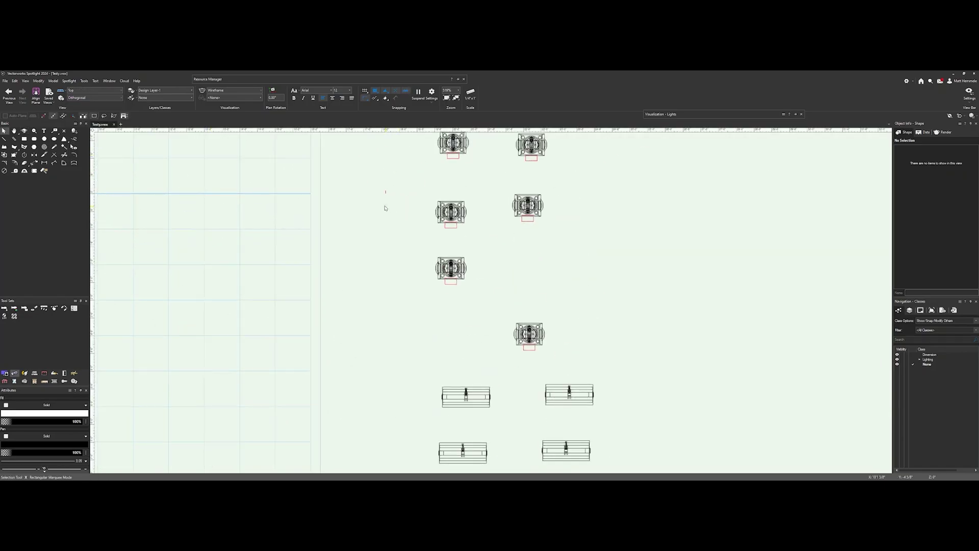
pyautogui.scroll(-5, 384, 206)
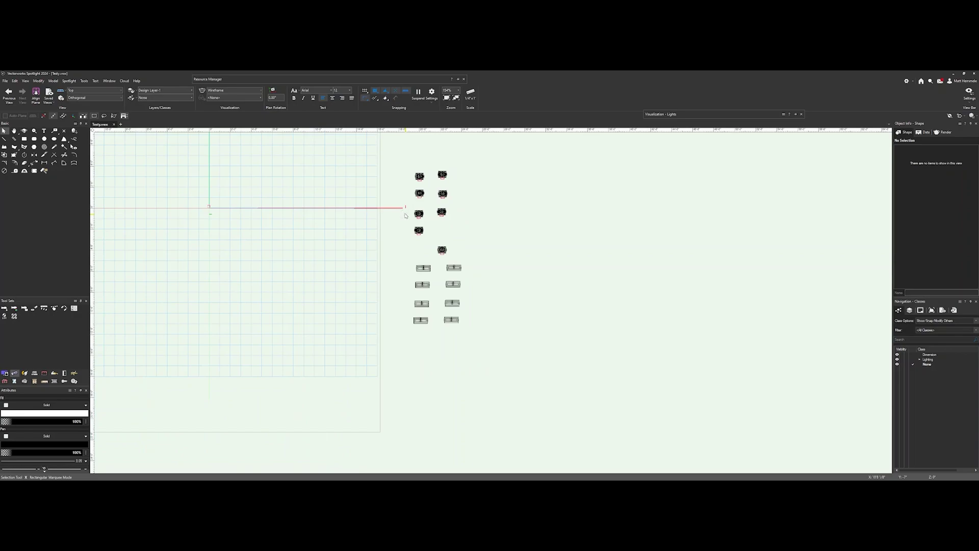
pyautogui.moveTo(414, 209); pyautogui.dragTo(597, 241, button='middle')
pyautogui.scroll(-3, 597, 240)
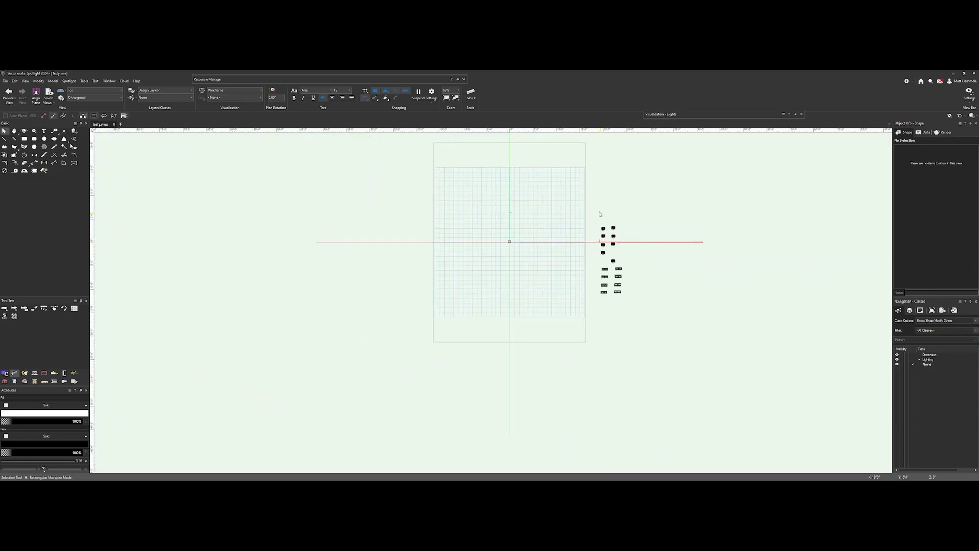
pyautogui.moveTo(593, 209)
pyautogui.mouseDown()
pyautogui.moveTo(627, 293)
pyautogui.moveTo(768, 286)
pyautogui.mouseUp()
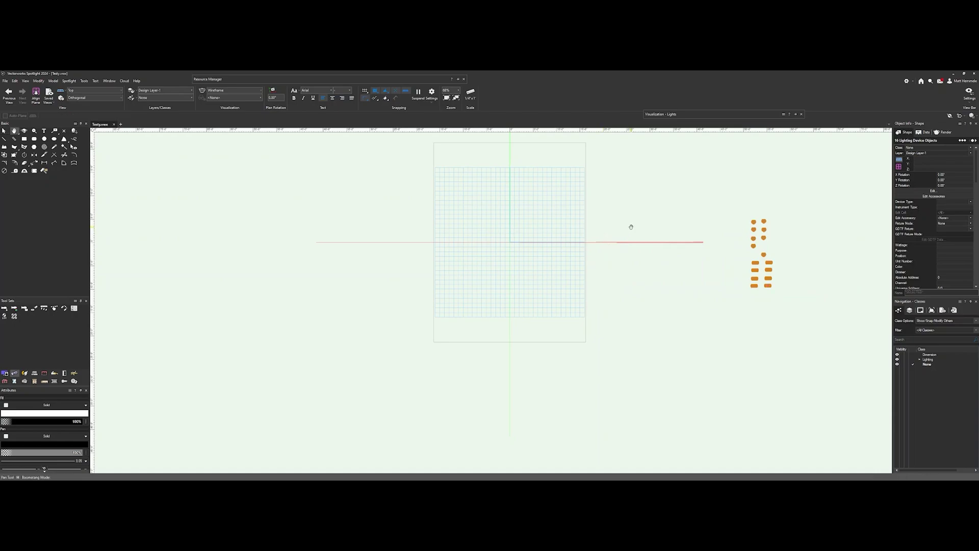
pyautogui.moveTo(632, 225); pyautogui.dragTo(584, 244, button='middle')
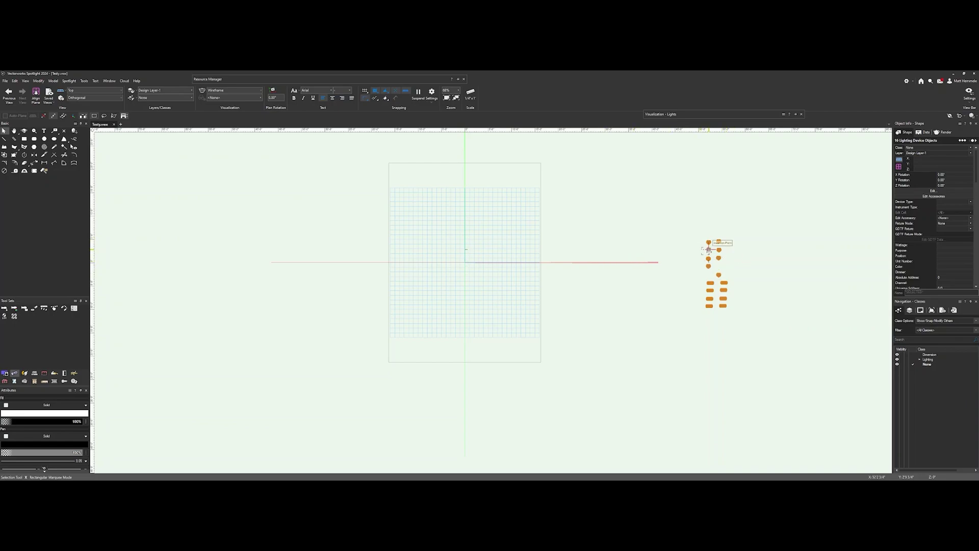
pyautogui.keyDown('ctrl'); pyautogui.moveTo(721, 245); pyautogui.dragTo(793, 246); pyautogui.keyUp('ctrl')
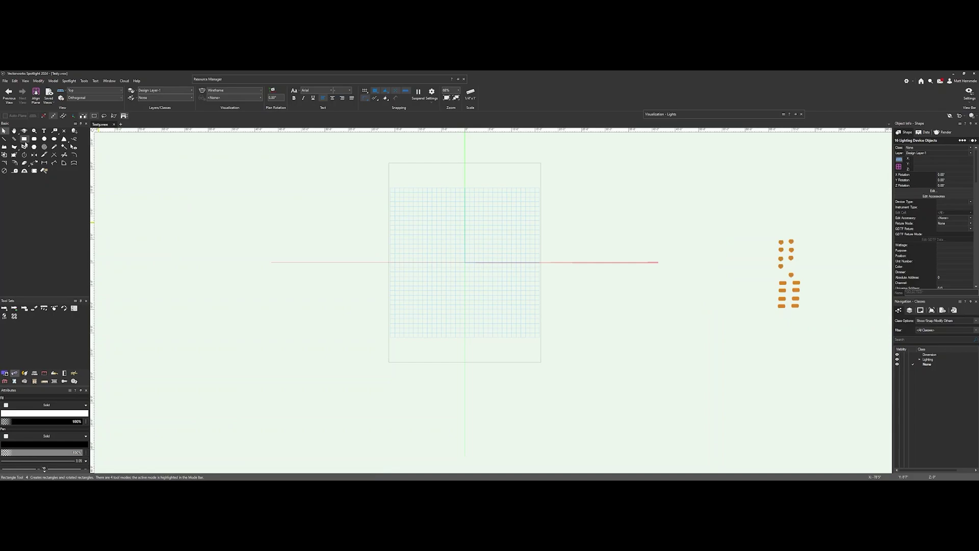
# - Draw a rectangle across the page grid, try a width of 24' and settle on a width of 32'
pyautogui.click(24, 139)
pyautogui.moveTo(316, 225); pyautogui.dragTo(634, 321)
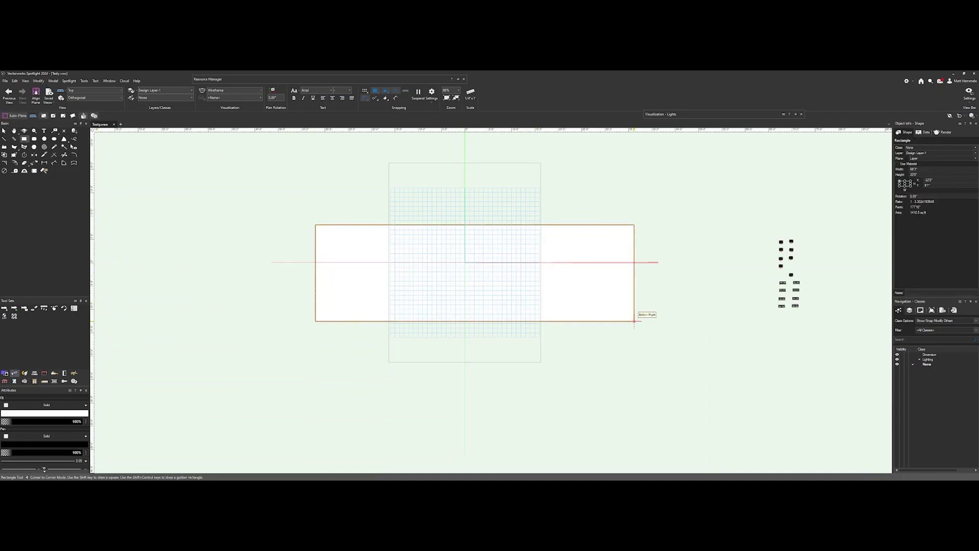
pyautogui.click(922, 171)
pyautogui.write('24')
pyautogui.press('Return')
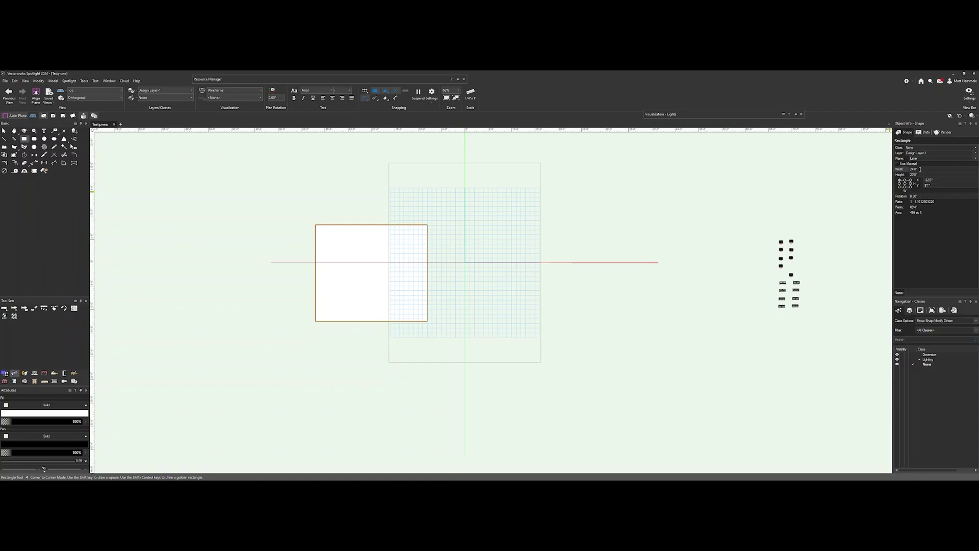
pyautogui.click(920, 169)
pyautogui.write('32')
pyautogui.press('Return')
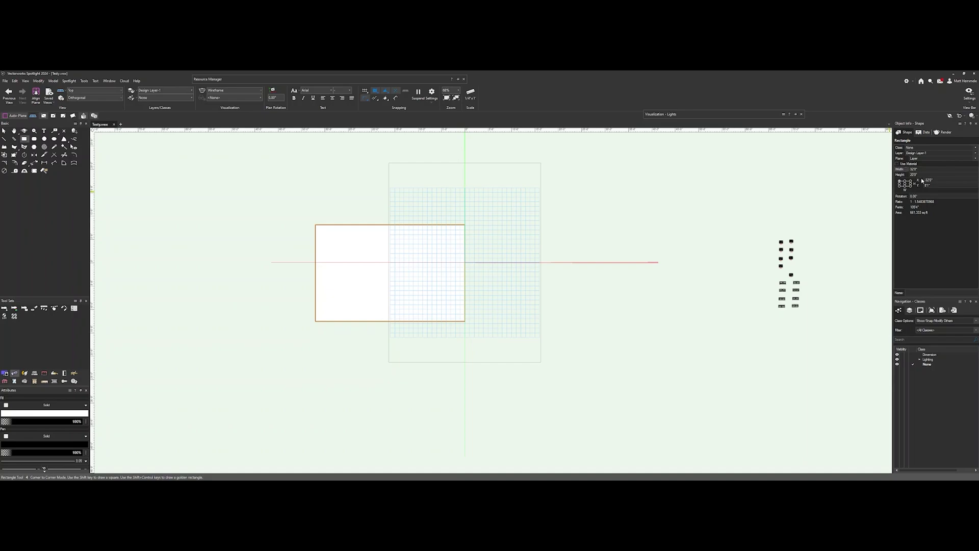
# - Try heights of 16' and 24' for the rectangle
pyautogui.click(907, 176)
pyautogui.write('16')
pyautogui.press('Return')
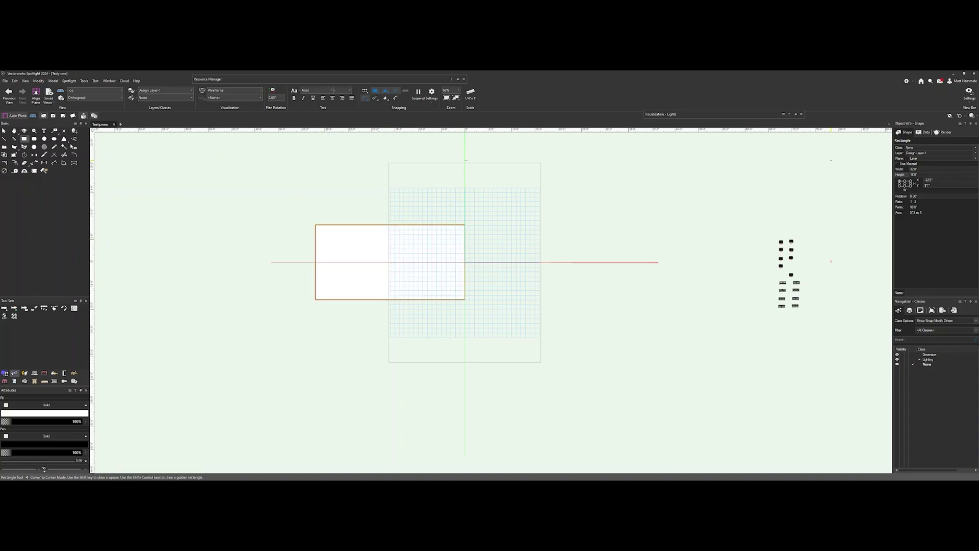
pyautogui.click(915, 174)
pyautogui.write('24')
pyautogui.press('Return')
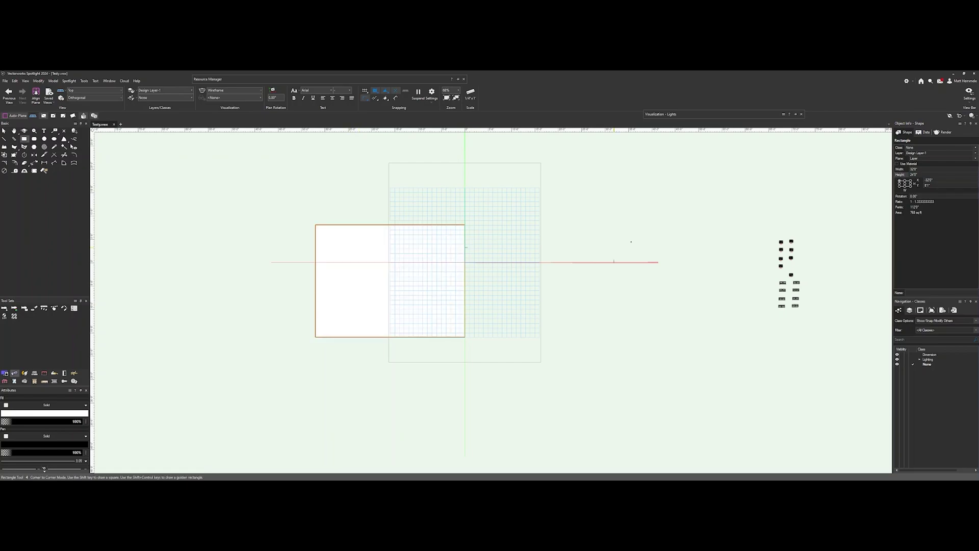
# - Set the rectangle's height to 20' and move it so that it is centred on the origin
pyautogui.click(920, 175)
pyautogui.write('20')
pyautogui.press('Return')
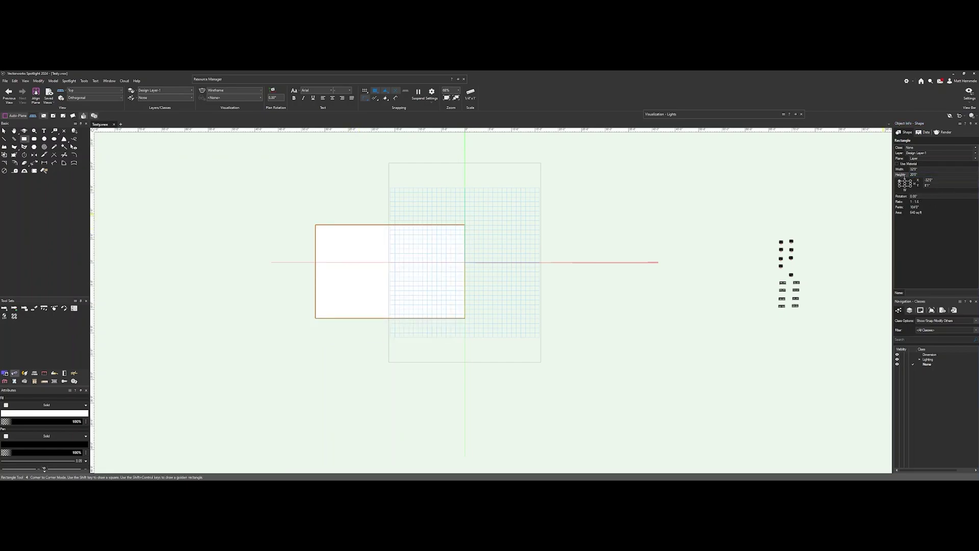
pyautogui.click(4, 130)
pyautogui.click(390, 272)
pyautogui.moveTo(391, 271); pyautogui.dragTo(465, 262)
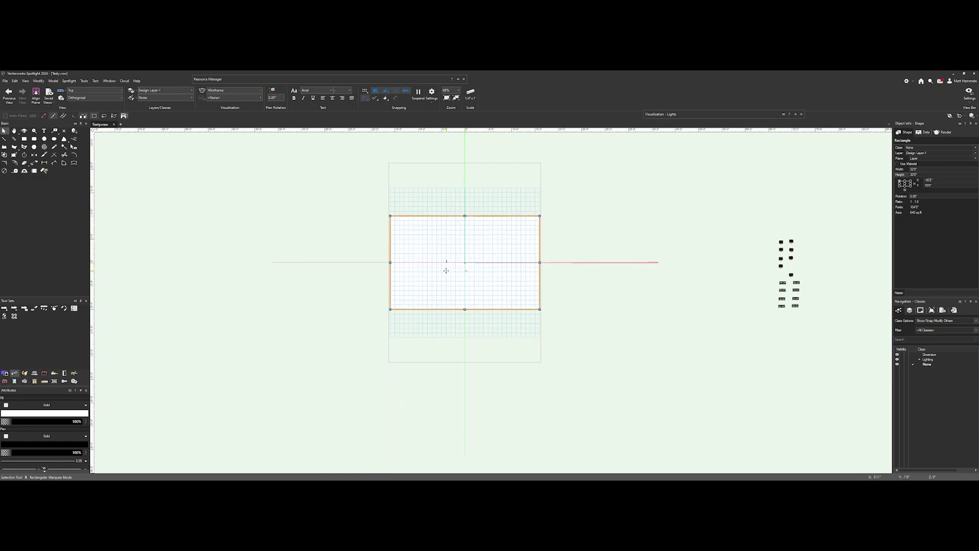
pyautogui.click(586, 236)
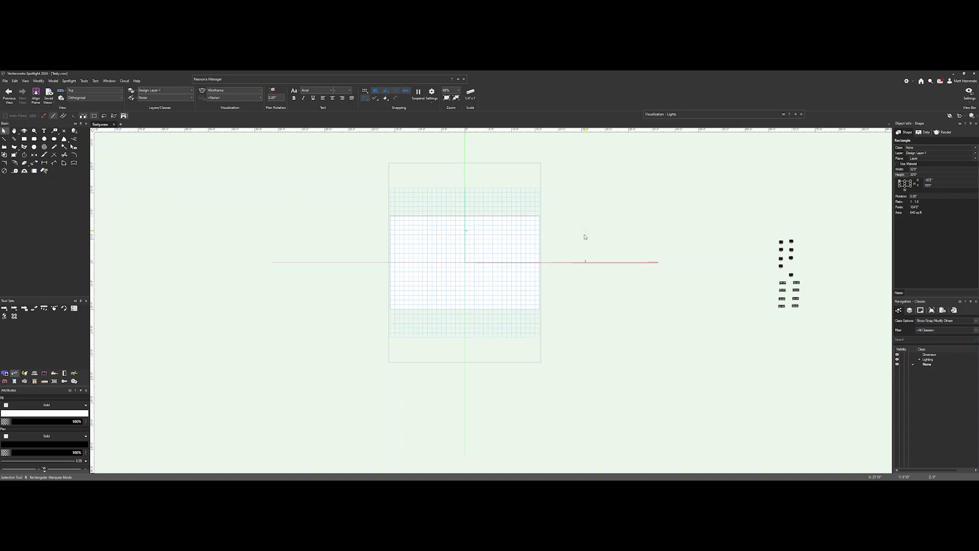
# - Review the document's design layers and the classes grouped under Lighting
pyautogui.moveTo(575, 287)
pyautogui.mouseDown(button='middle')
pyautogui.moveTo(582, 261)
pyautogui.moveTo(588, 278)
pyautogui.mouseUp(button='middle')
pyautogui.click(536, 233)
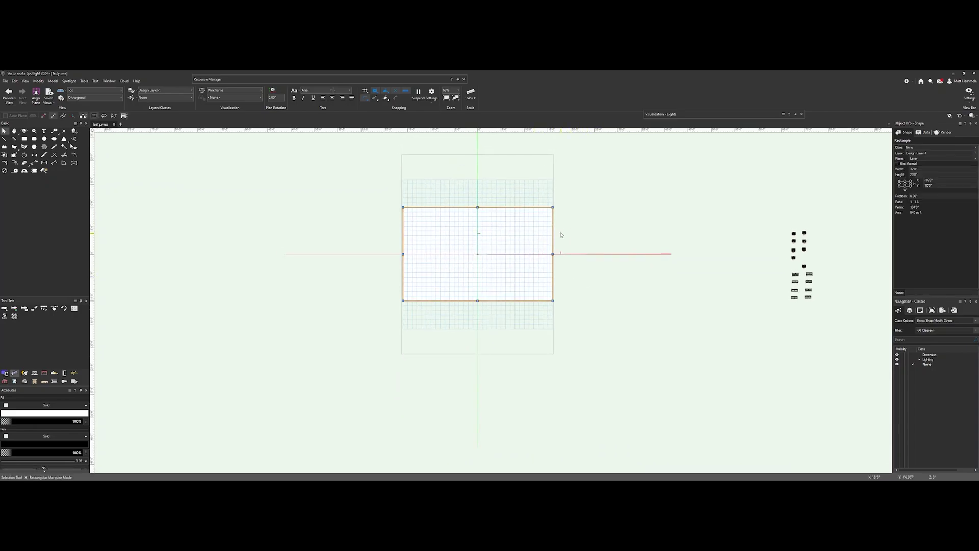
pyautogui.click(909, 310)
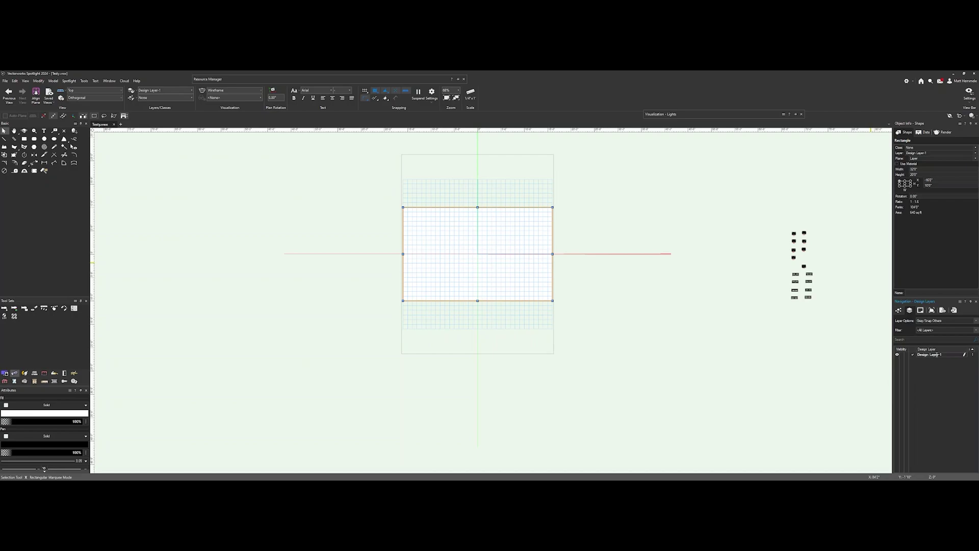
pyautogui.click(898, 310)
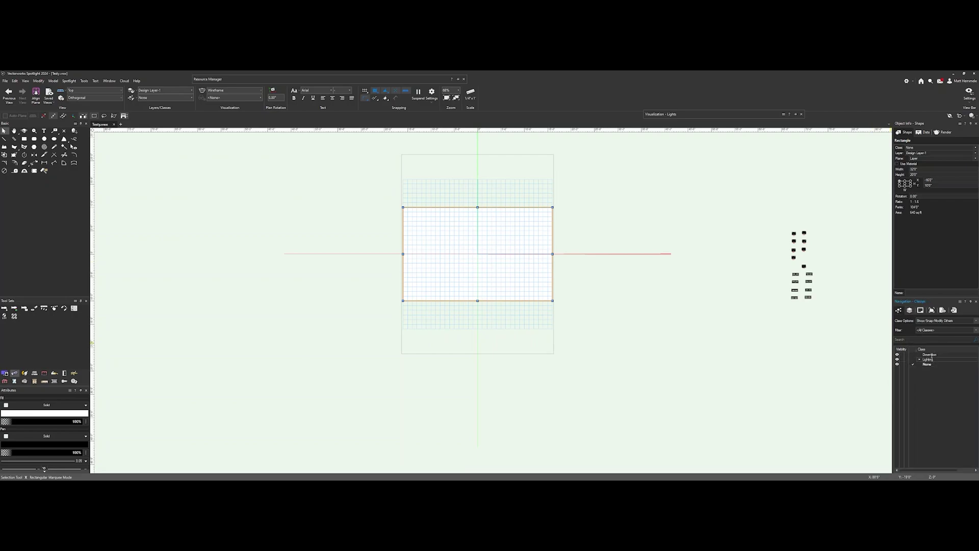
pyautogui.click(920, 360)
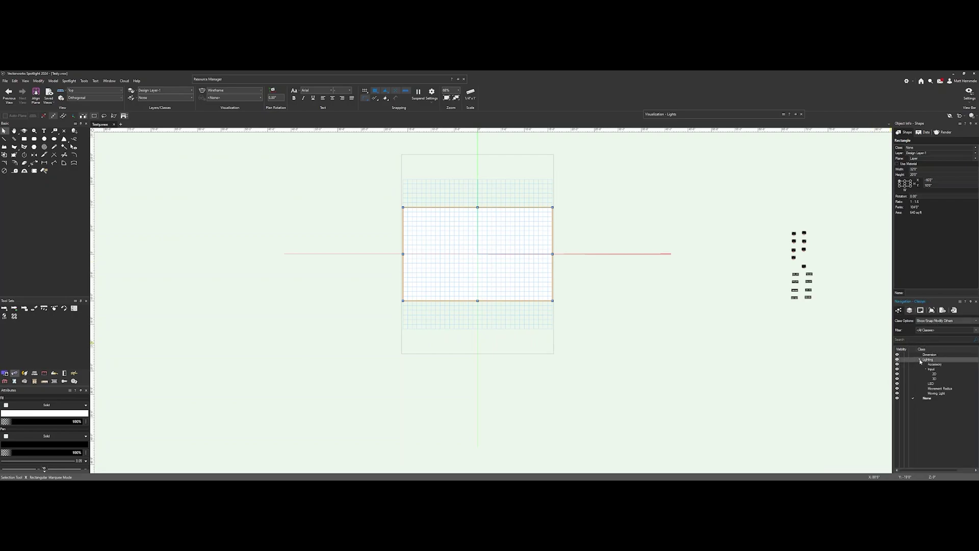
pyautogui.click(920, 360)
# - Select the Rogue R1 Wash moving lights and assign them to a new class, 02_Lighting-Chauvet-R1 Wash
pyautogui.moveTo(778, 215); pyautogui.dragTo(823, 277)
pyautogui.click(929, 148)
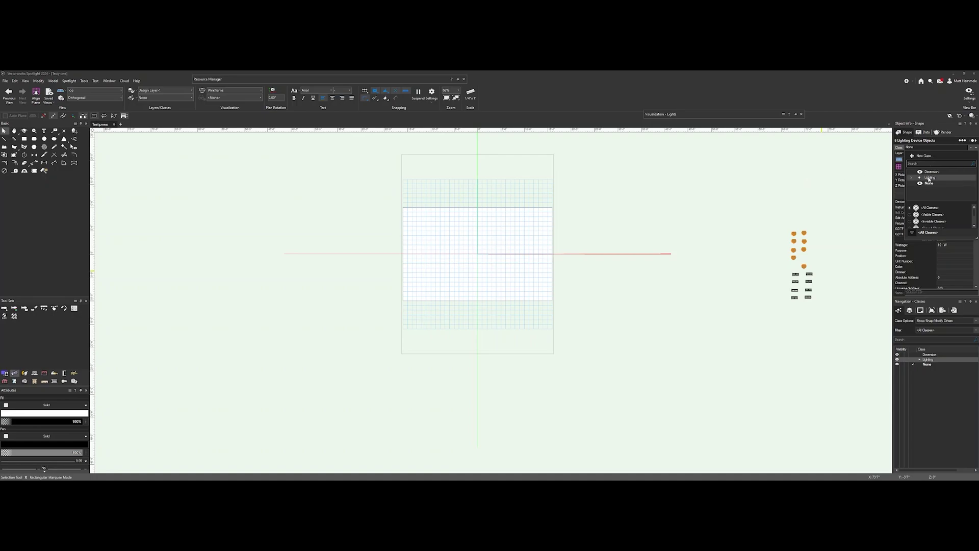
pyautogui.click(924, 156)
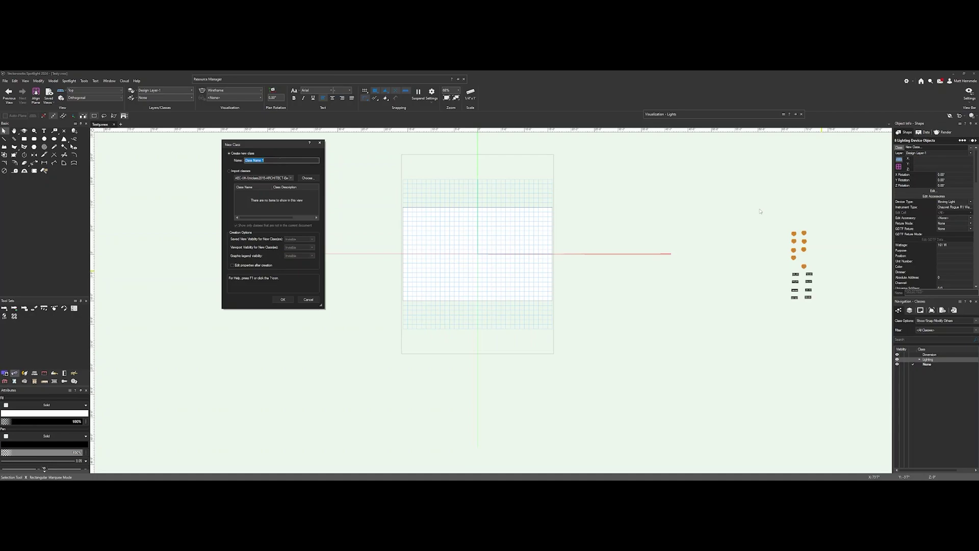
pyautogui.write('D')
pyautogui.write('R1 Wash')
pyautogui.press('Return')
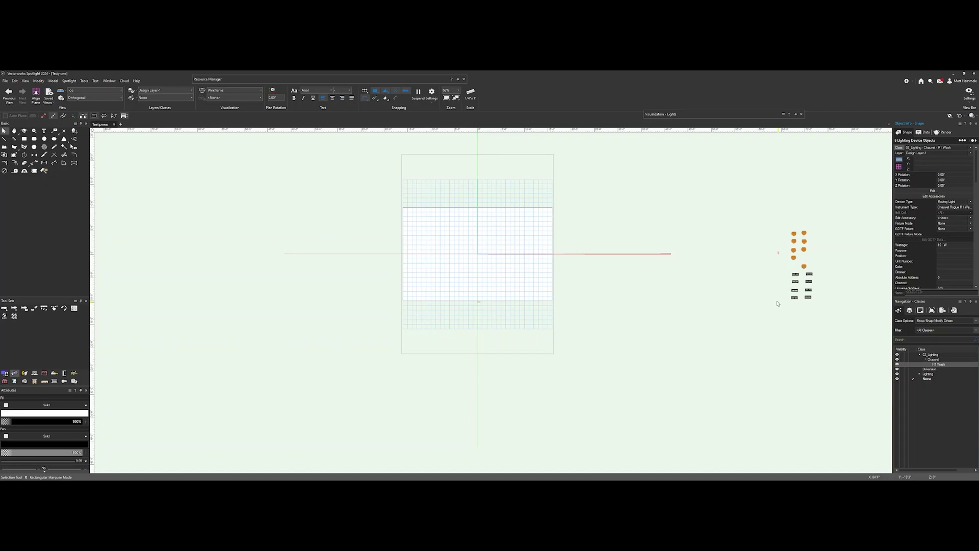
# - Select the ADJ Jolt 300 fixtures, assign them to a new class, 02_Lighting-ADJ-Jolt 300, and clear the selection
pyautogui.moveTo(780, 316); pyautogui.dragTo(825, 274)
pyautogui.click(918, 147)
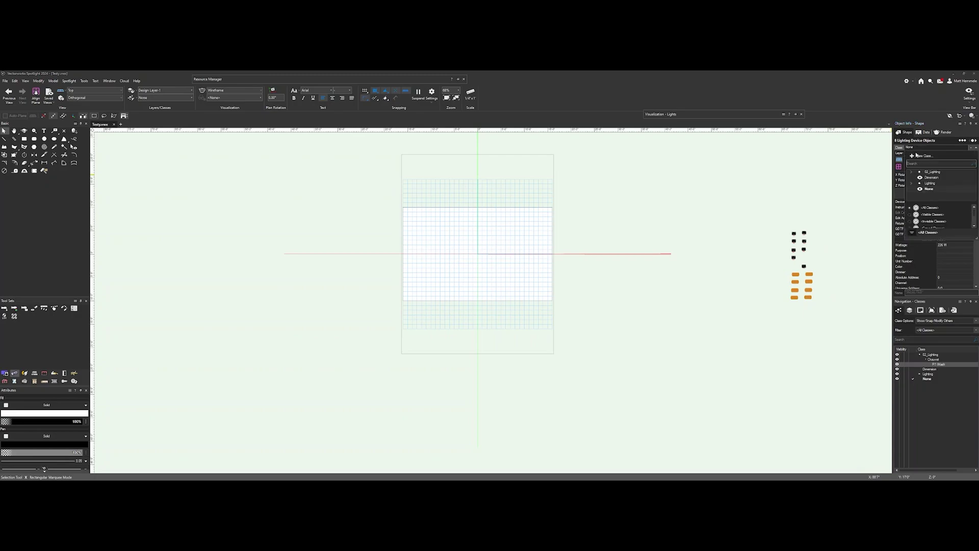
pyautogui.click(921, 156)
pyautogui.write('02')
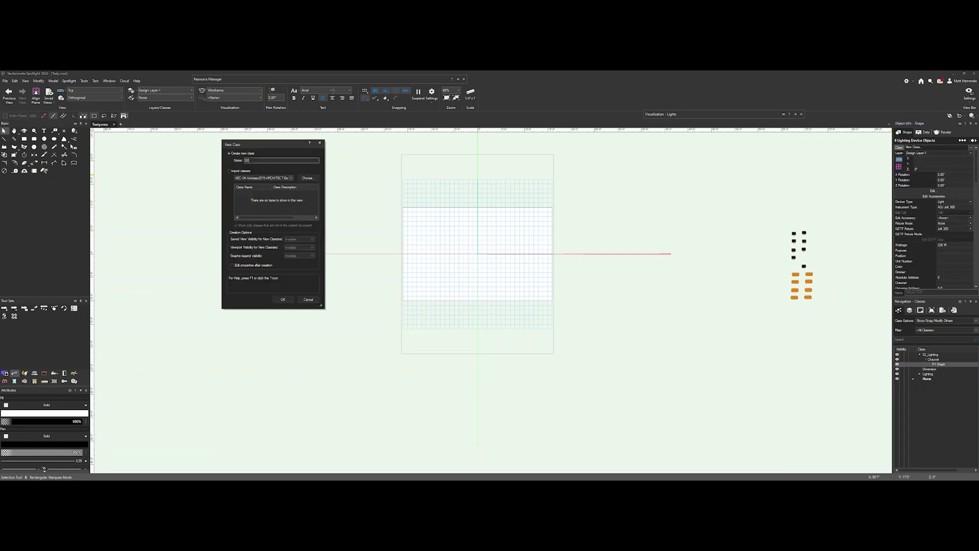
pyautogui.write('_Light')
pyautogui.write('J')
pyautogui.press('BackSpace')
pyautogui.press('BackSpace')
pyautogui.press('BackSpace')
pyautogui.press('BackSpace')
pyautogui.press('BackSpace')
pyautogui.press('BackSpace')
pyautogui.press('BackSpace')
pyautogui.press('BackSpace')
pyautogui.press('BackSpace')
pyautogui.press('BackSpace')
pyautogui.press('BackSpace')
pyautogui.press('BackSpace')
pyautogui.press('BackSpace')
pyautogui.press('Return')
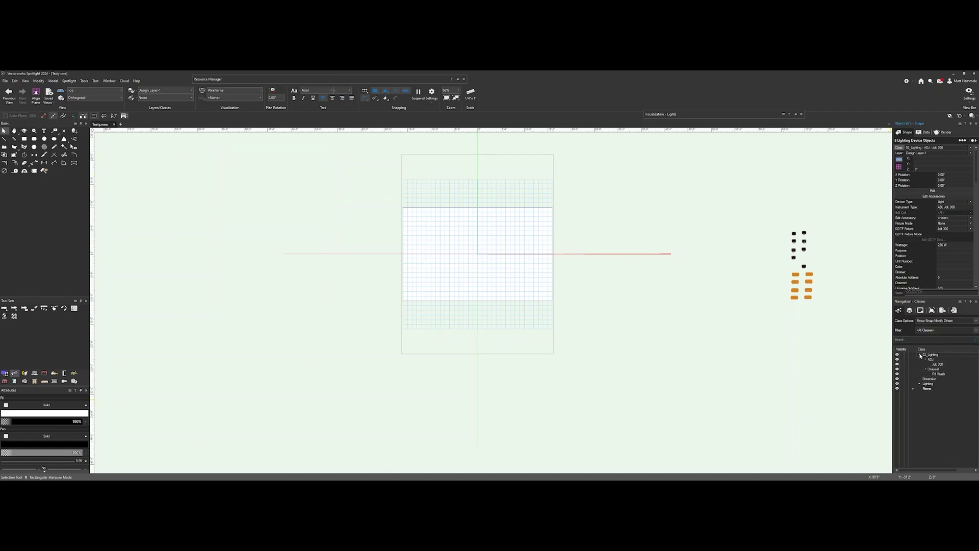
pyautogui.press('Escape')
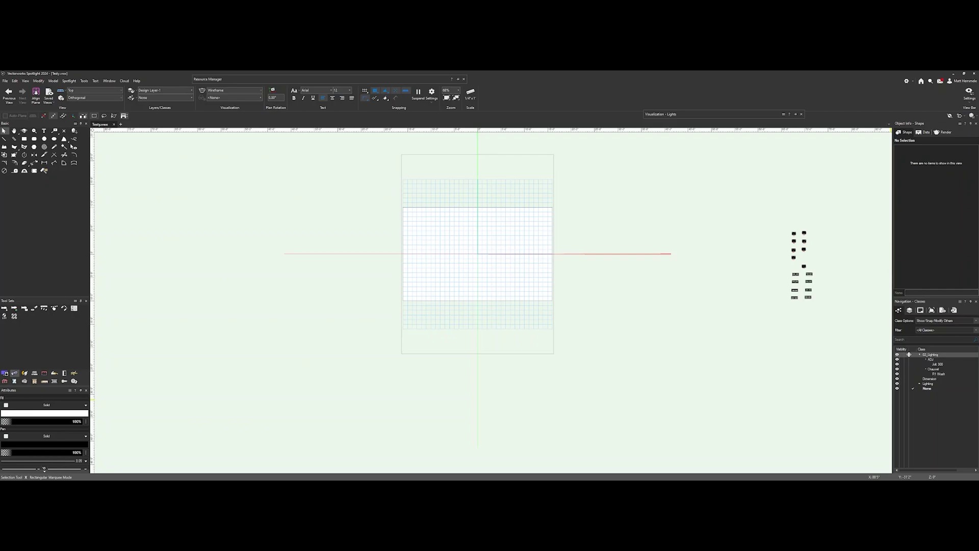
# - Hide and show the ADJ classes and the Chauvet classes in turn to check which fixtures each group controls
pyautogui.click(903, 360)
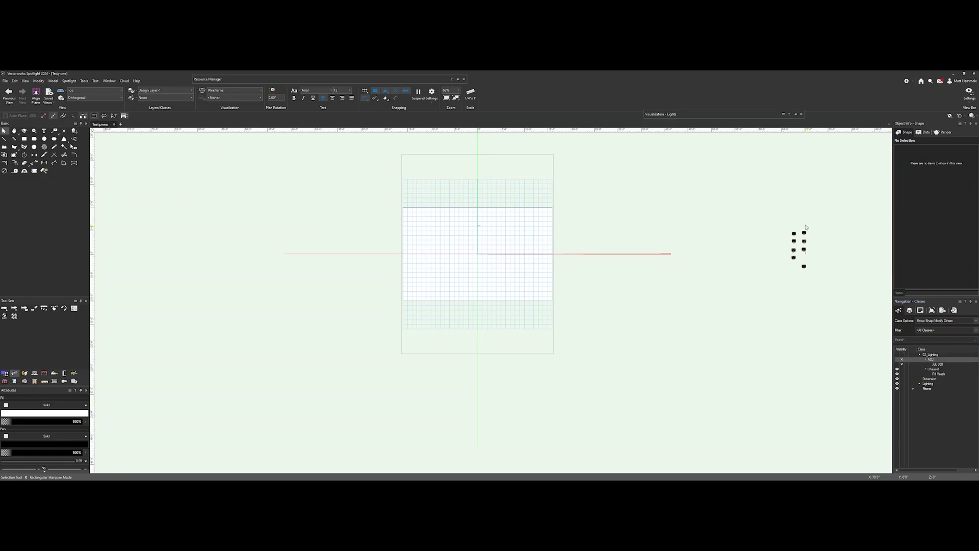
pyautogui.click(898, 359)
pyautogui.click(901, 369)
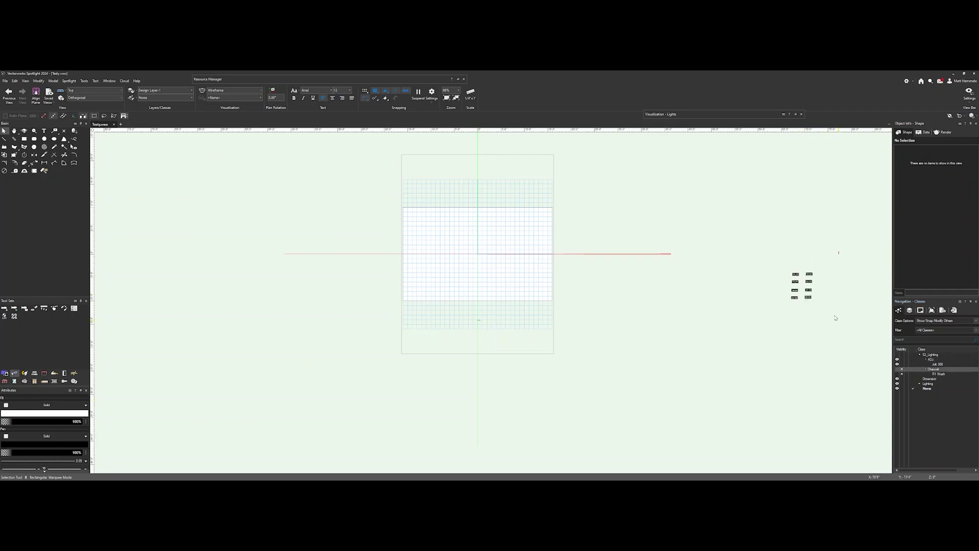
pyautogui.click(897, 369)
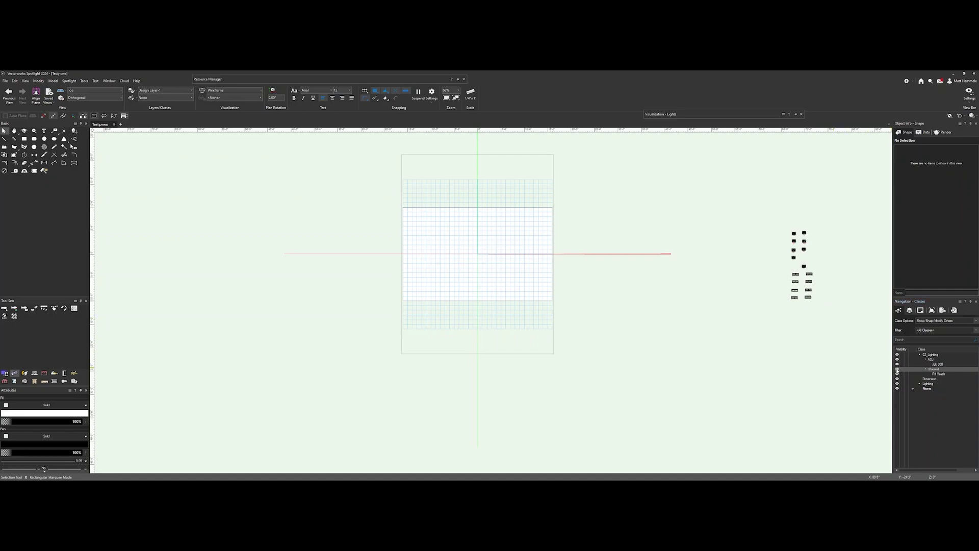
# - Check the stage rectangle in 3D, return to the top view and extrude the rectangle 2'
pyautogui.click(540, 293)
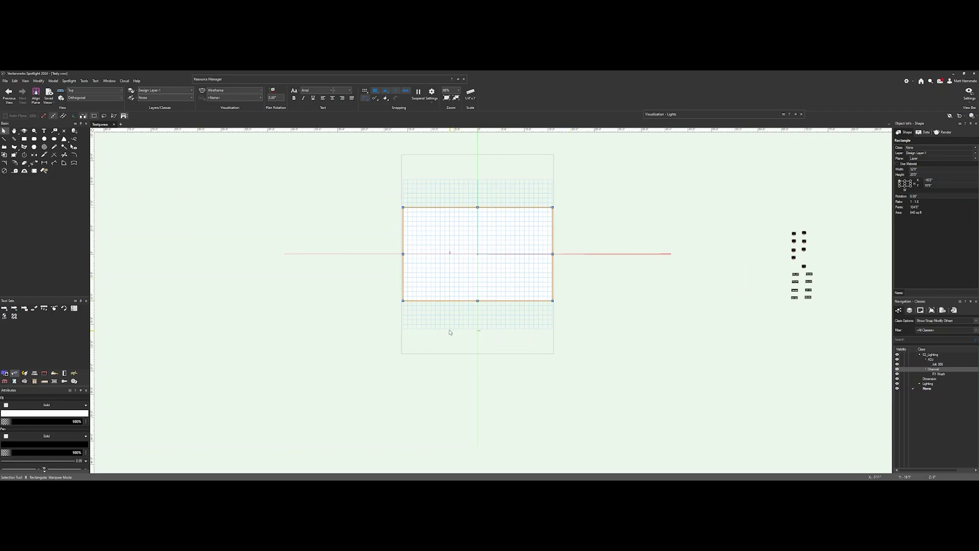
pyautogui.keyDown('ctrl'); pyautogui.moveTo(450, 332); pyautogui.dragTo(465, 224, button='middle'); pyautogui.keyUp('ctrl')
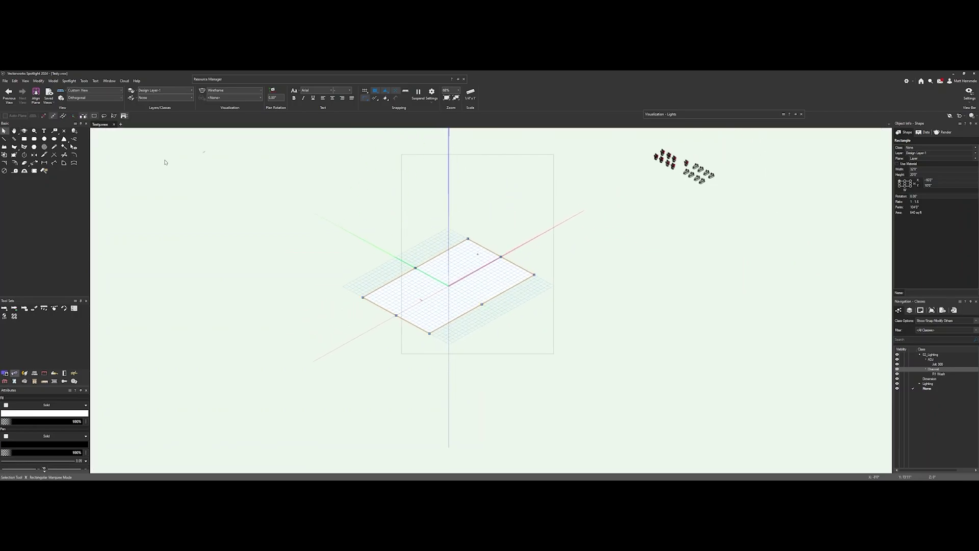
pyautogui.click(94, 90)
pyautogui.click(100, 99)
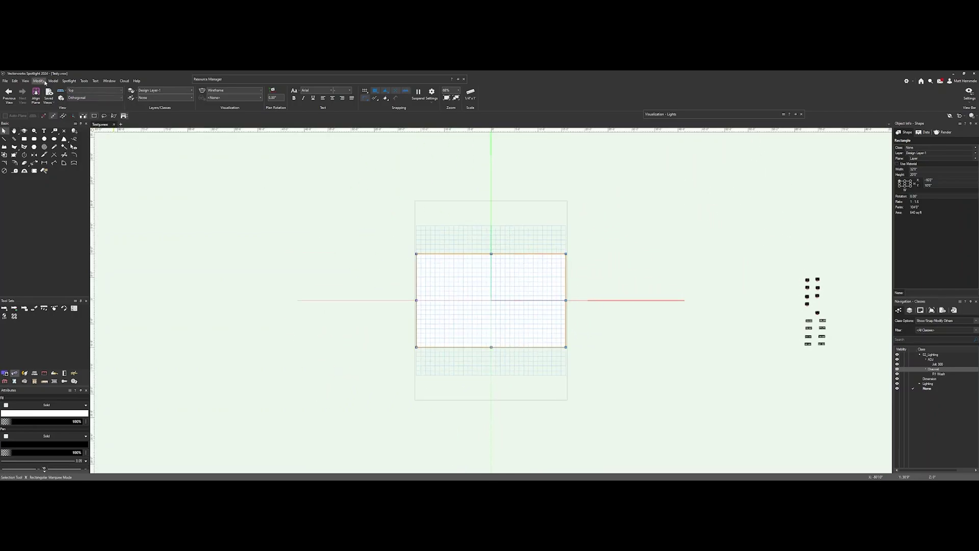
pyautogui.click(53, 81)
pyautogui.click(76, 121)
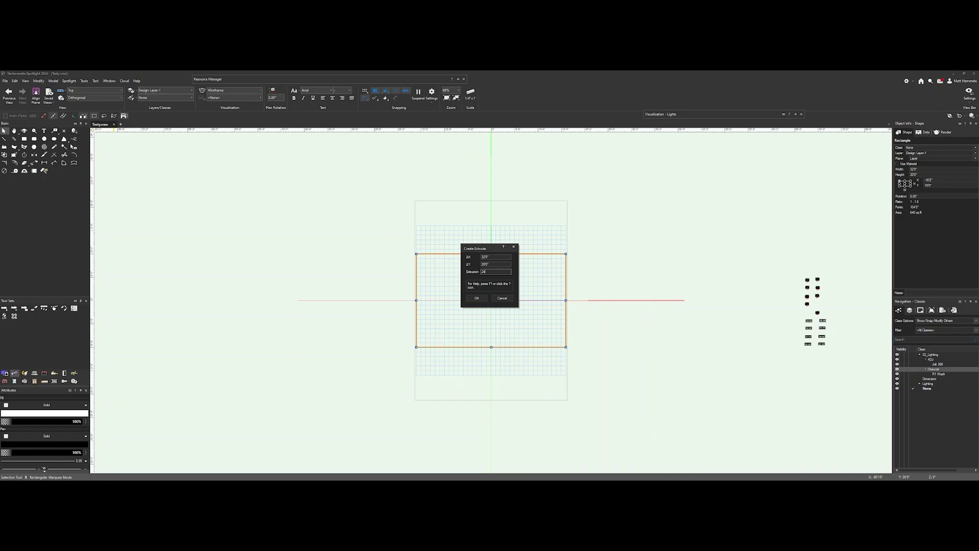
pyautogui.press('Return')
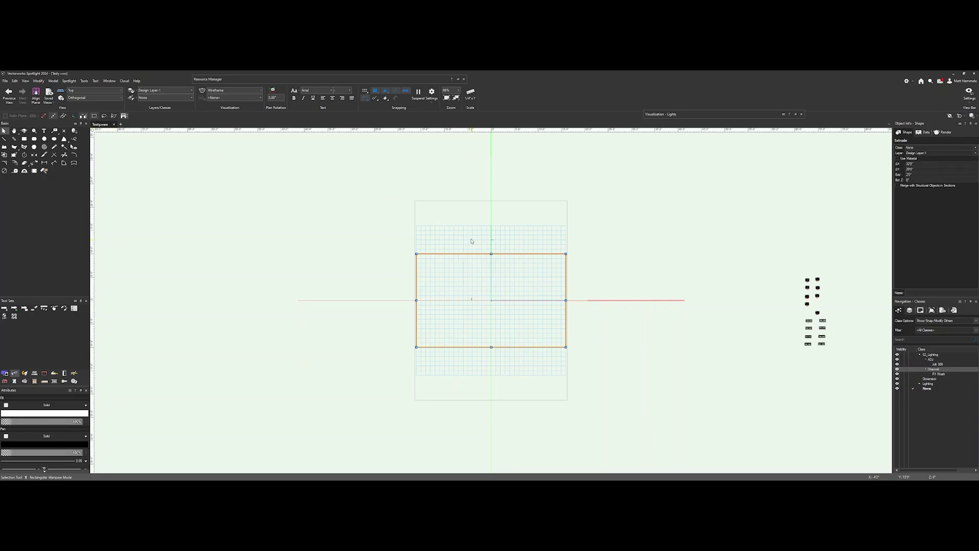
# - Texture the stage block with black stained concrete in a shaded 3D view and restore the wireframe top view
pyautogui.moveTo(407, 322)
pyautogui.keyDown('ctrl'); pyautogui.mouseDown(button='middle')
pyautogui.moveTo(490, 219)
pyautogui.moveTo(413, 227)
pyautogui.moveTo(364, 209)
pyautogui.moveTo(350, 215)
pyautogui.mouseUp(button='middle'); pyautogui.keyUp('ctrl')
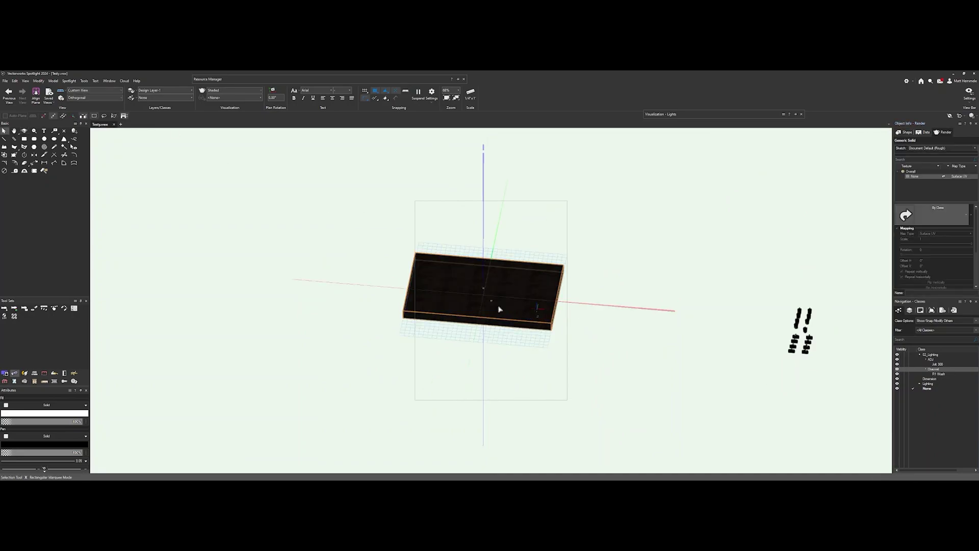
pyautogui.moveTo(498, 308)
pyautogui.keyDown('ctrl'); pyautogui.mouseDown(button='middle')
pyautogui.moveTo(429, 258)
pyautogui.moveTo(498, 298)
pyautogui.mouseUp(button='middle'); pyautogui.keyUp('ctrl')
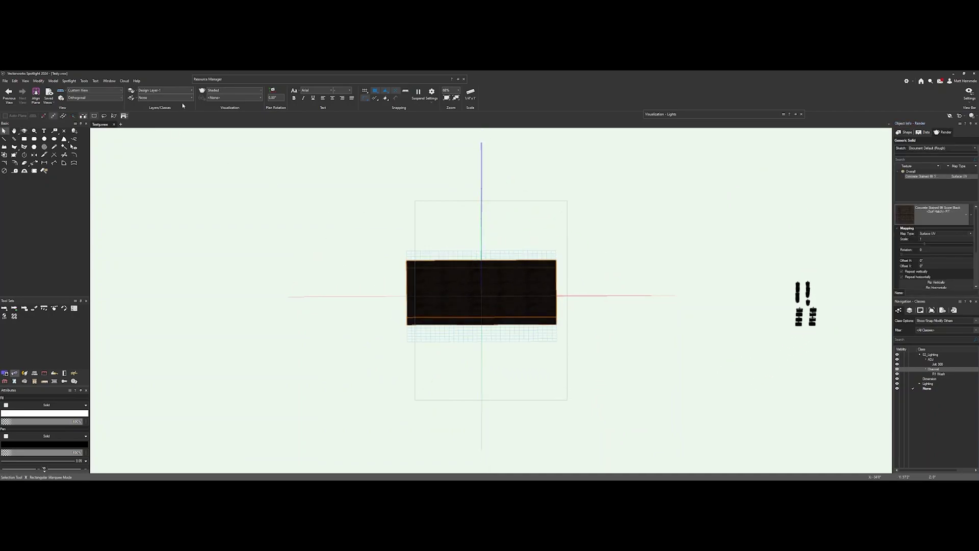
pyautogui.click(228, 90)
pyautogui.click(227, 105)
pyautogui.click(94, 90)
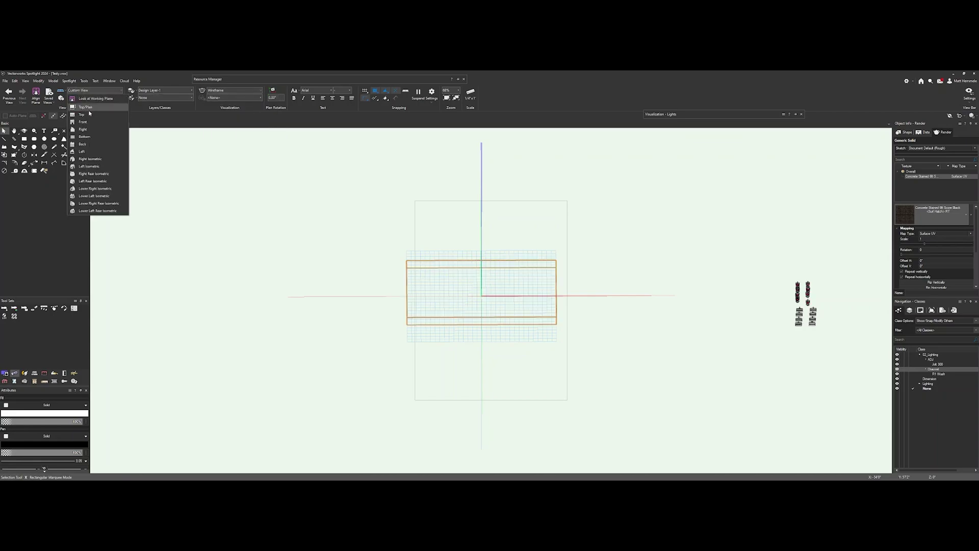
pyautogui.click(88, 116)
# - Widen the stage block to 36' and move the ADJ Jolt 300 fixtures just beyond its upper-right corner
pyautogui.scroll(3, 478, 282)
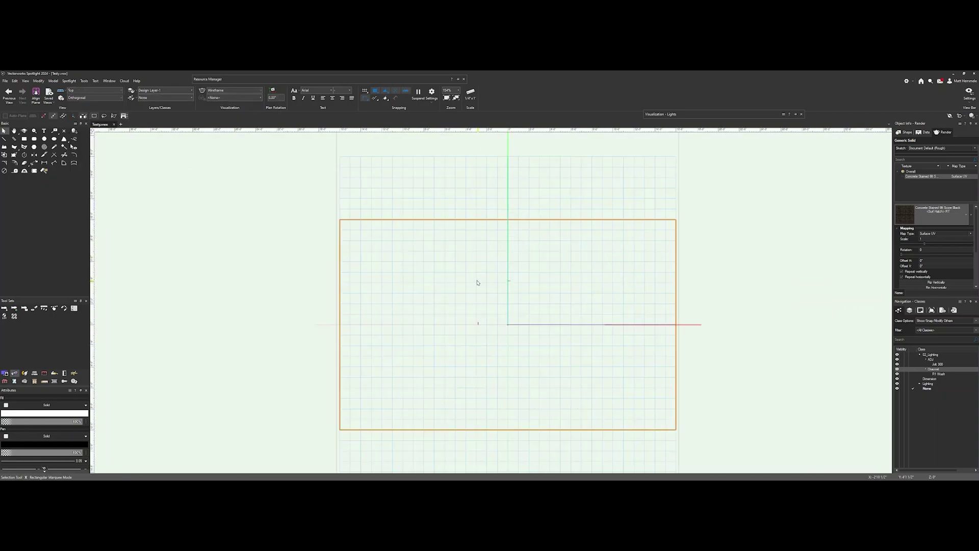
pyautogui.moveTo(405, 280); pyautogui.dragTo(396, 260, button='middle')
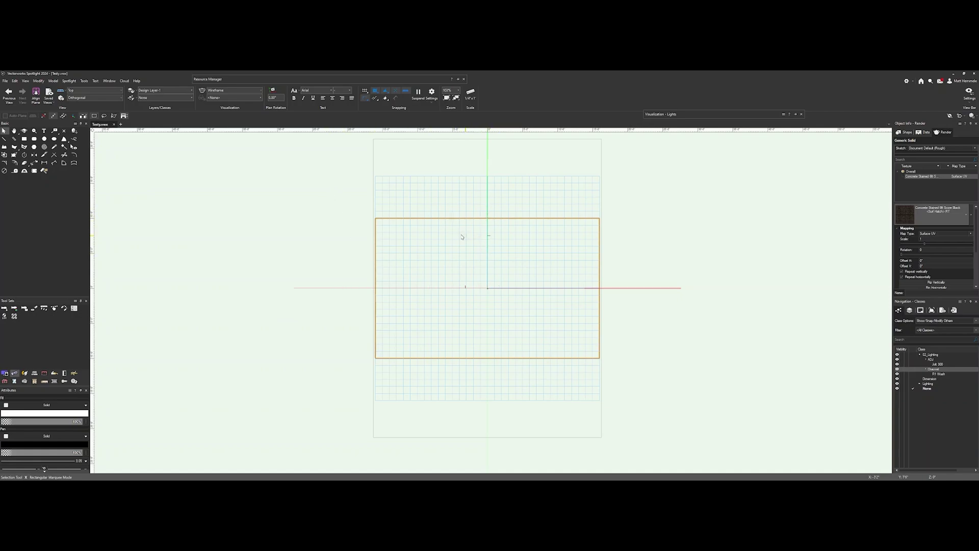
pyautogui.scroll(-2, 513, 229)
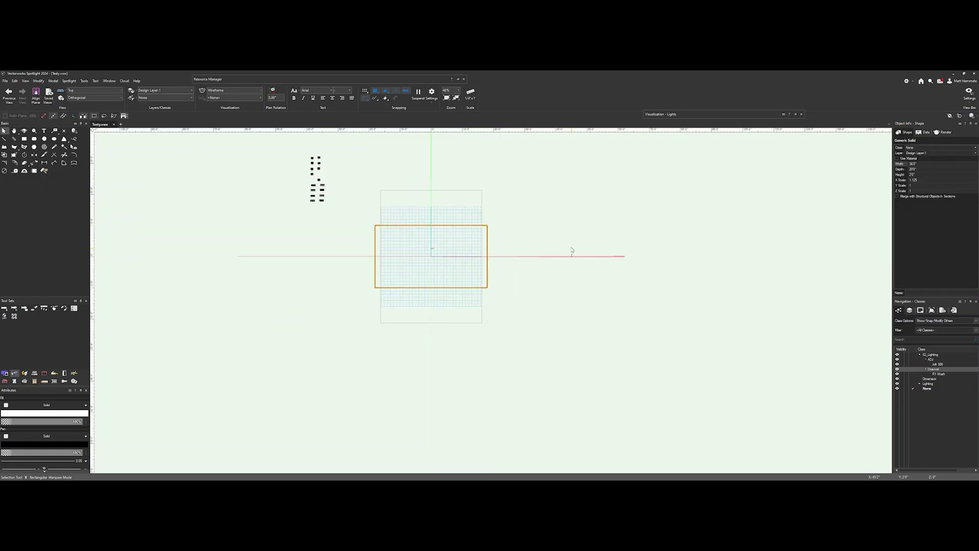
pyautogui.moveTo(362, 208)
pyautogui.mouseDown(button='middle')
pyautogui.moveTo(381, 202)
pyautogui.moveTo(378, 216)
pyautogui.mouseUp(button='middle')
pyautogui.scroll(2, 378, 221)
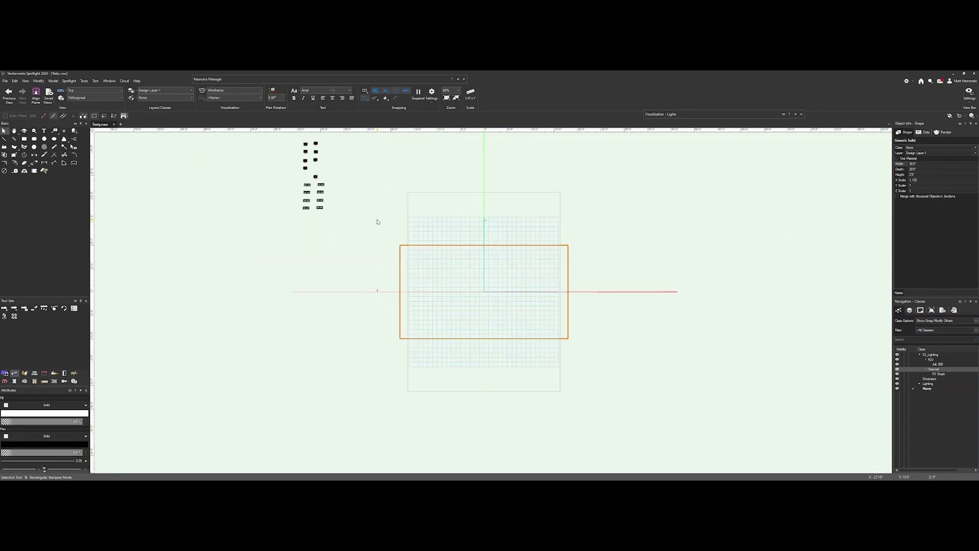
pyautogui.moveTo(286, 228); pyautogui.dragTo(602, 244)
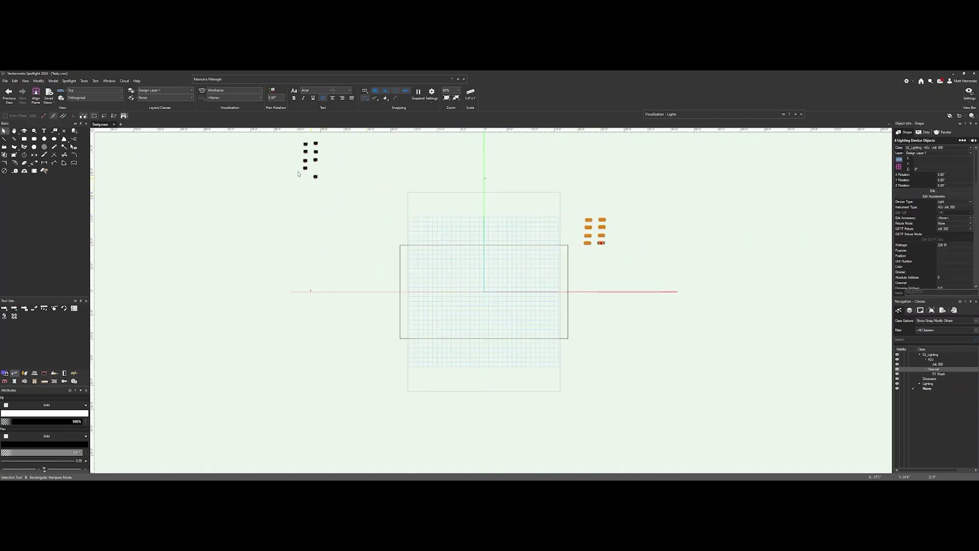
# - Move the Chauvet R1 Wash fixtures down beside the stage block, just beyond its upper-left corner
pyautogui.moveTo(290, 191); pyautogui.dragTo(362, 250)
pyautogui.click(372, 246)
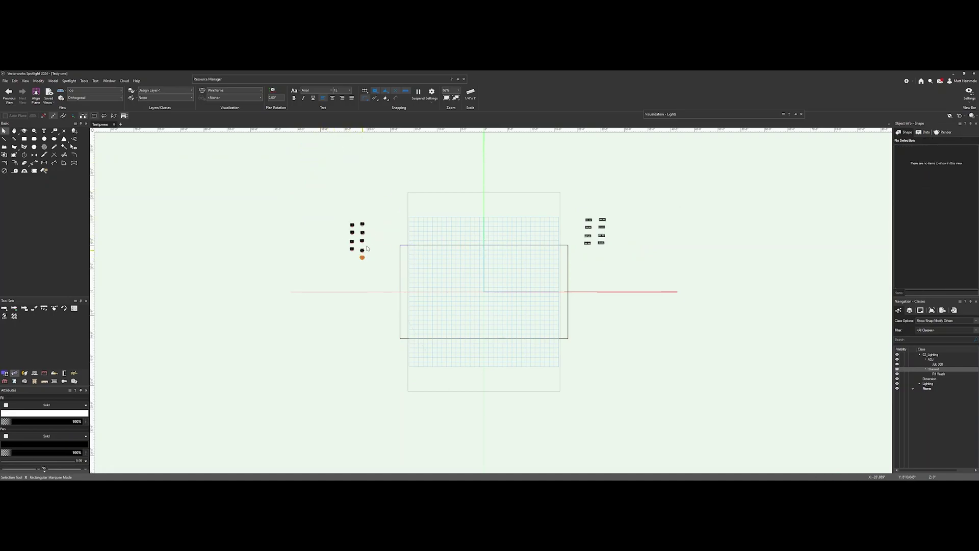
pyautogui.click(373, 241)
# - Draw a rectangle above the stage's rear edge and set its width and height to 19"
pyautogui.click(24, 139)
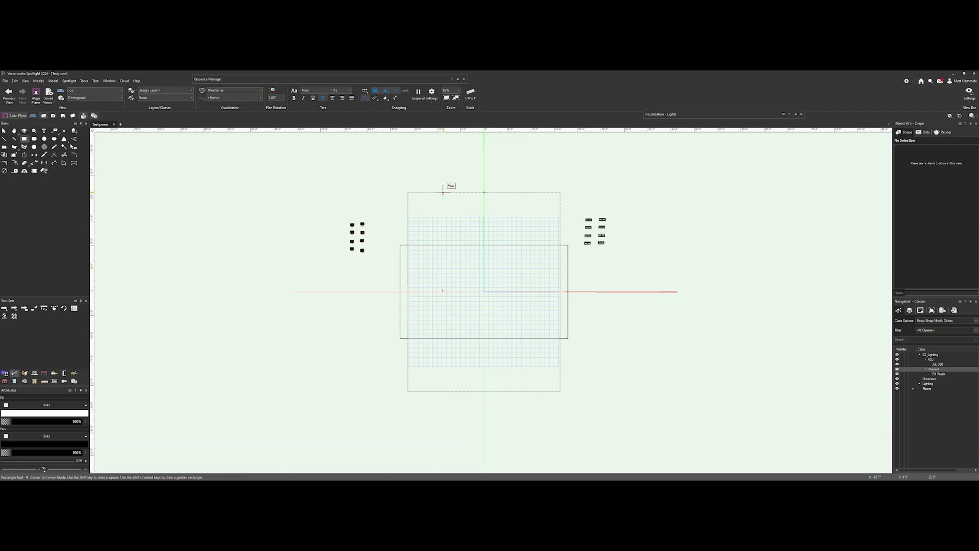
pyautogui.scroll(3, 443, 192)
pyautogui.click(406, 212)
pyautogui.click(448, 242)
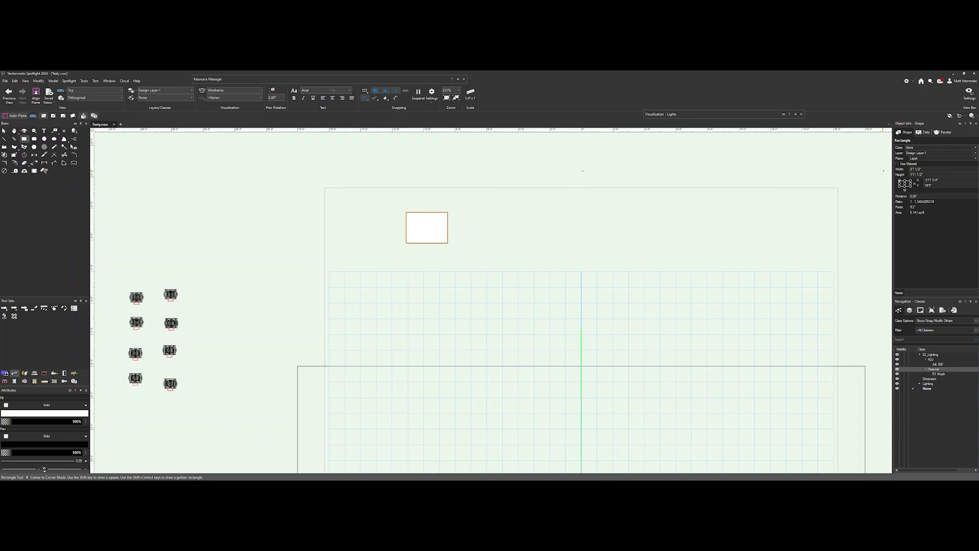
pyautogui.click(915, 169)
pyautogui.write('19')
pyautogui.press('Return')
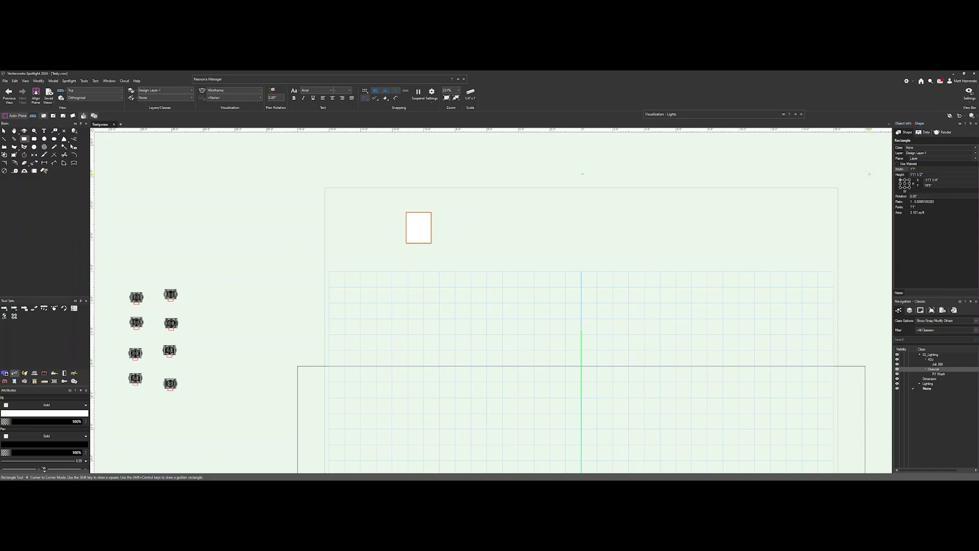
pyautogui.click(930, 175)
pyautogui.write('19')
pyautogui.press('Return')
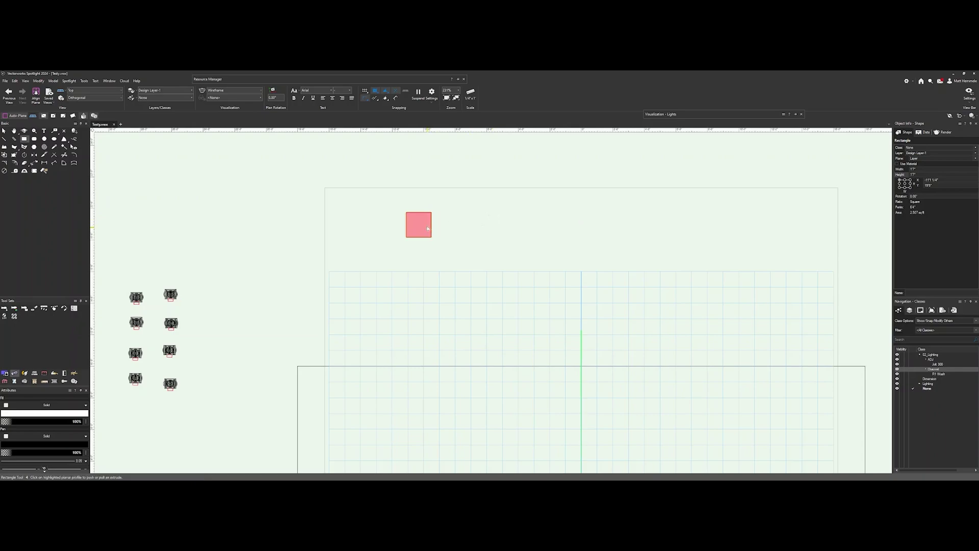
# - Extrude the 19" square 2" into a base plate and check its thickness from the left view
pyautogui.click(53, 80)
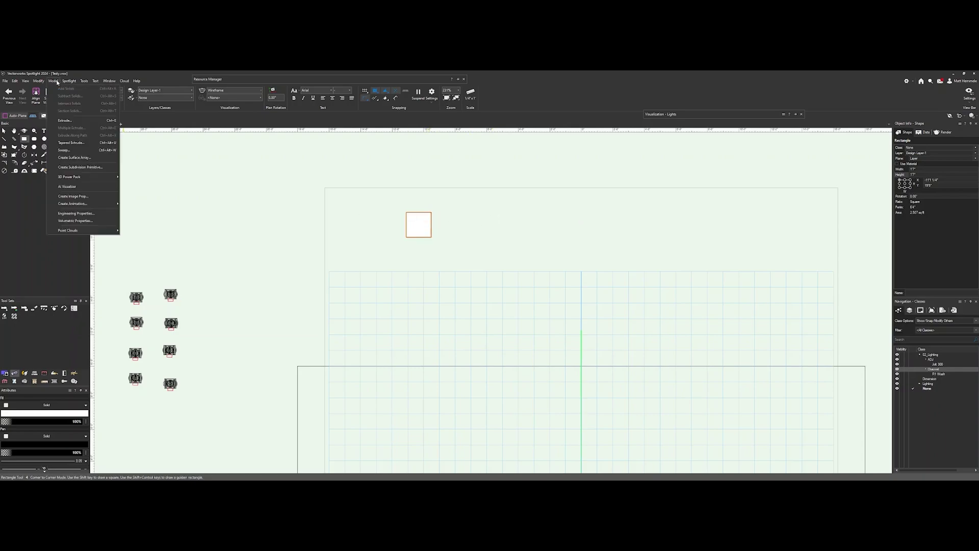
pyautogui.click(64, 120)
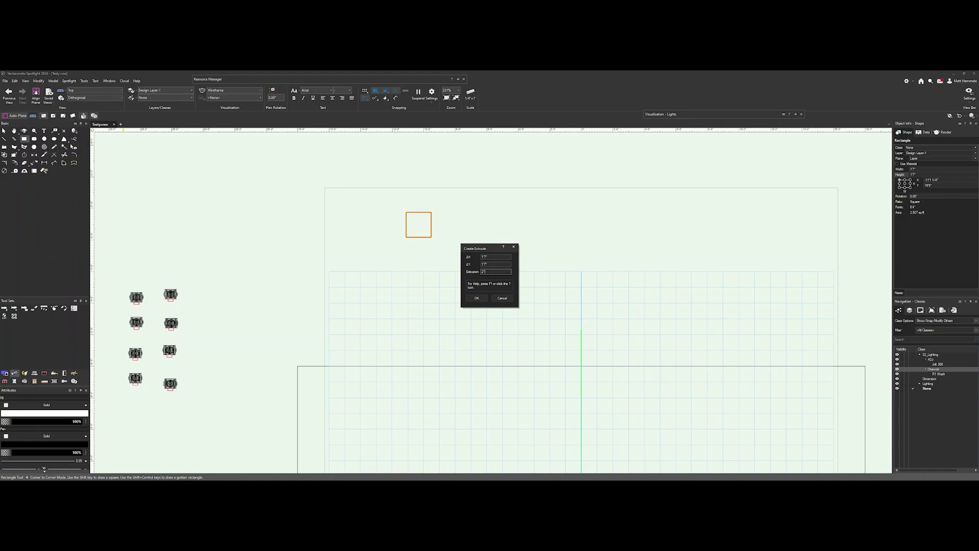
pyautogui.press('Return')
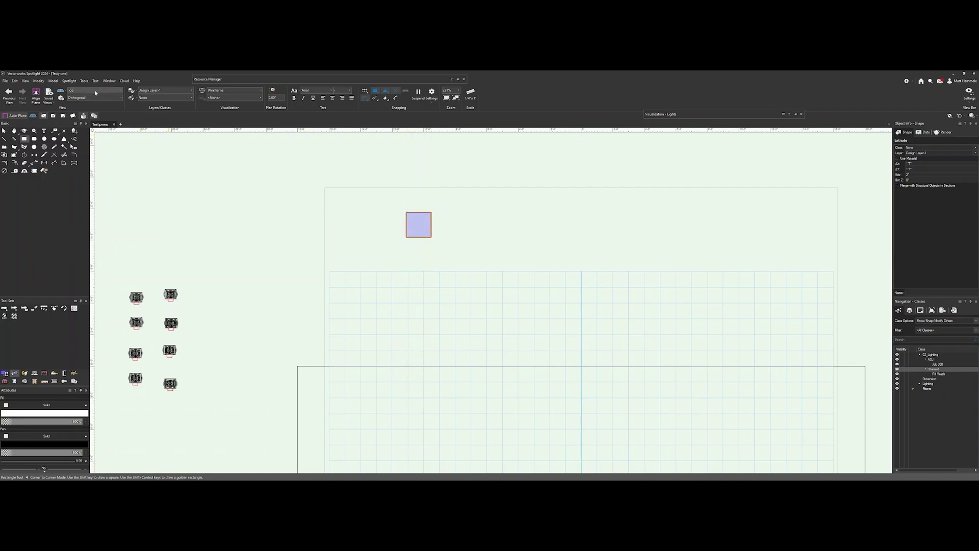
pyautogui.click(94, 90)
pyautogui.click(82, 151)
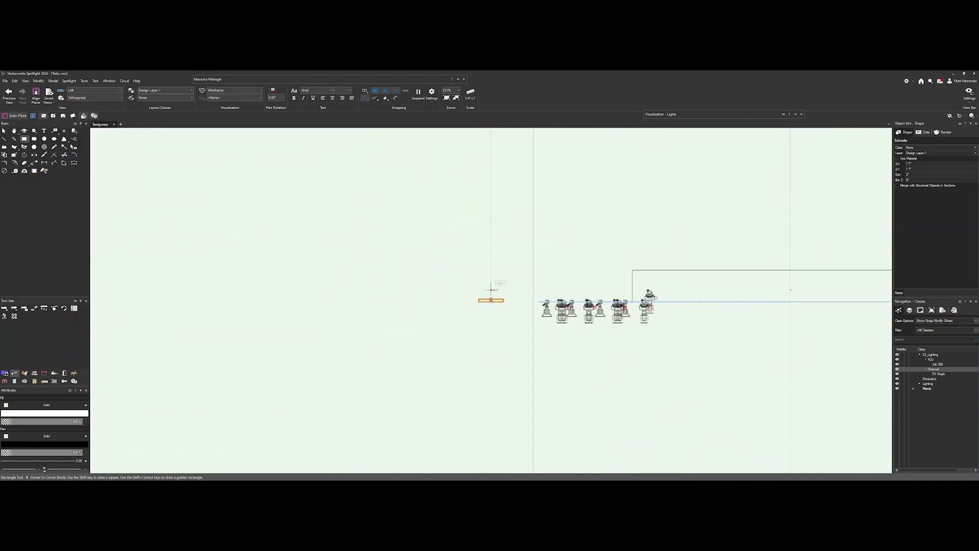
pyautogui.scroll(-3, 487, 294)
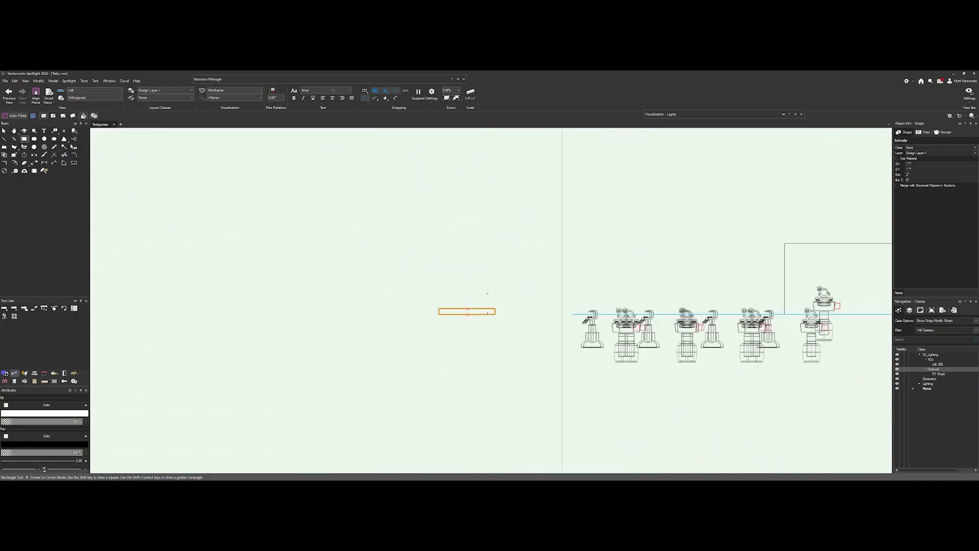
pyautogui.press('x')
pyautogui.click(480, 310)
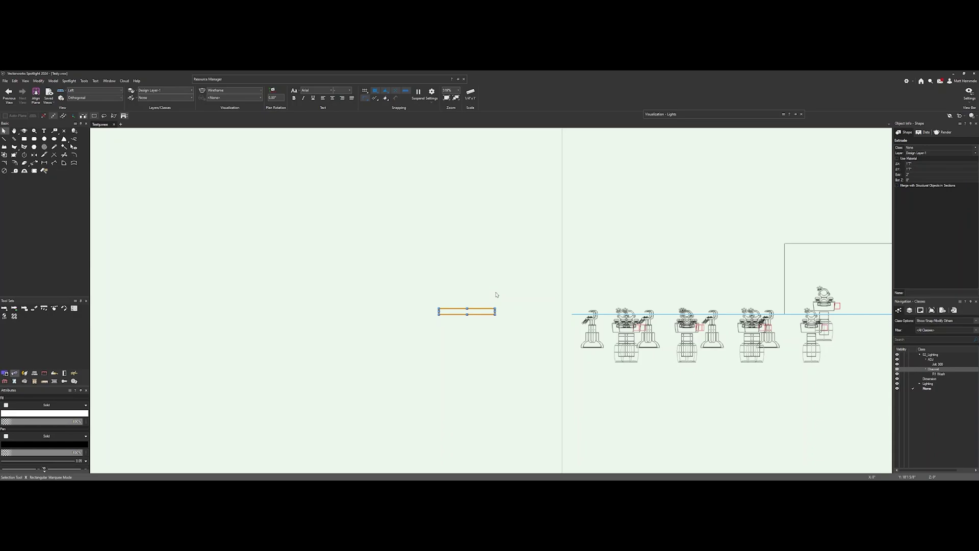
# - In the top view, draw a small square above the base plate and set its width and height to 1.5"
pyautogui.press('4')
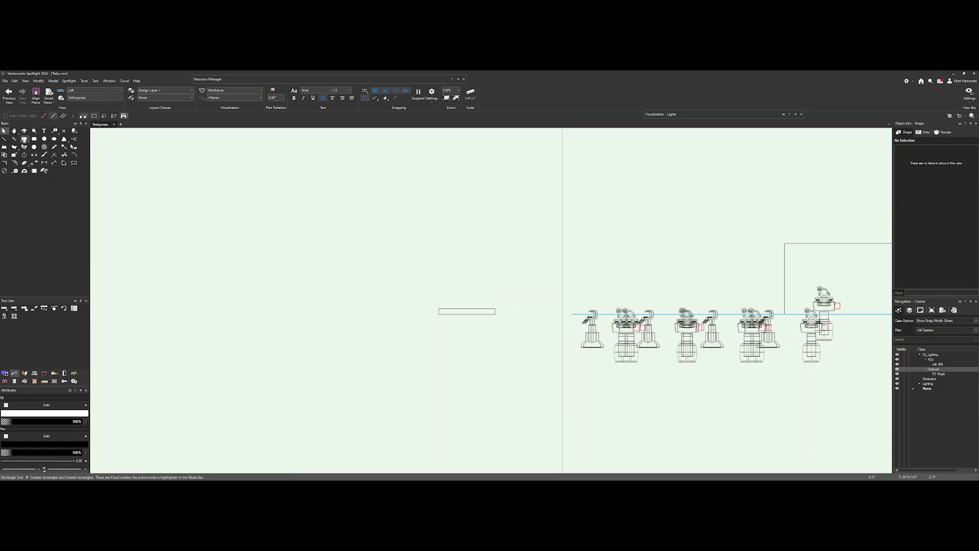
pyautogui.click(101, 93)
pyautogui.click(87, 114)
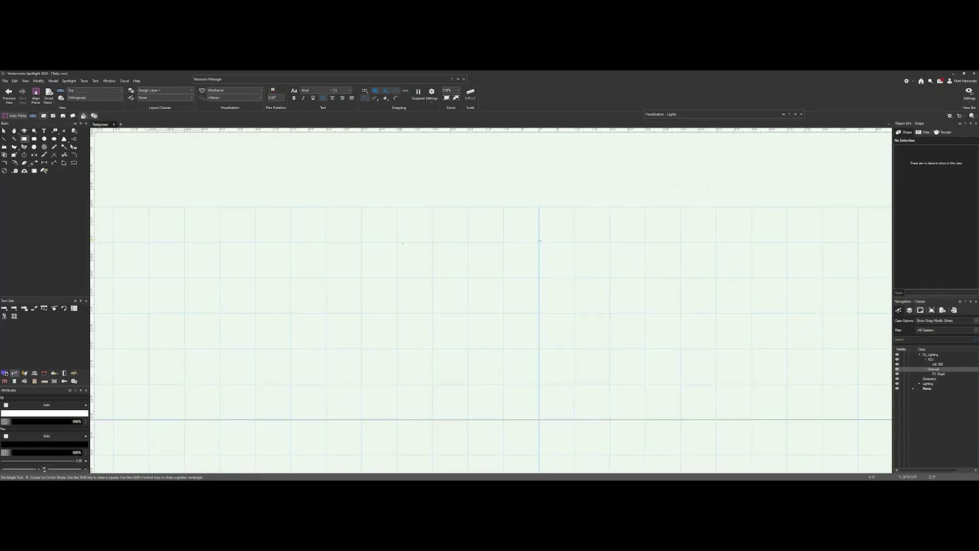
pyautogui.scroll(3, 362, 187)
pyautogui.moveTo(359, 240); pyautogui.dragTo(364, 246)
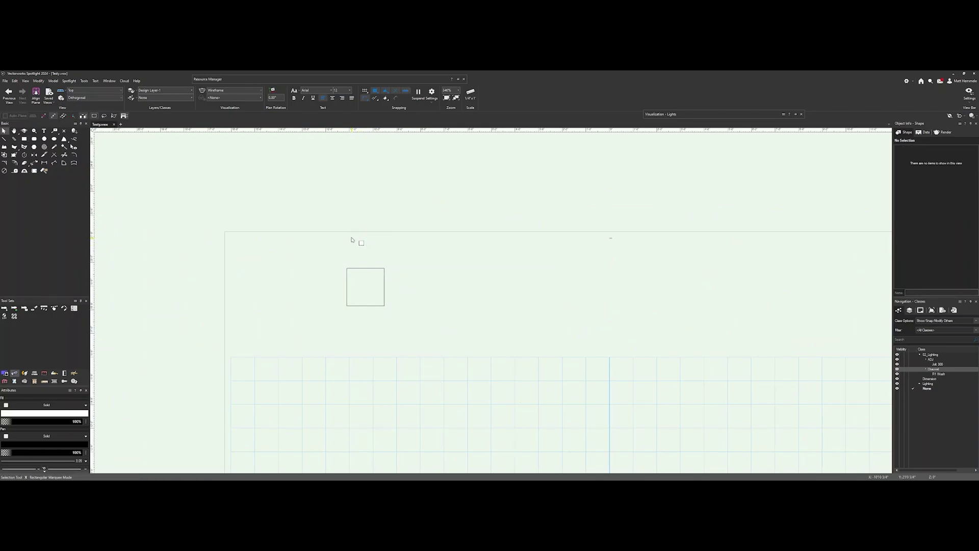
pyautogui.press('x')
pyautogui.click(922, 170)
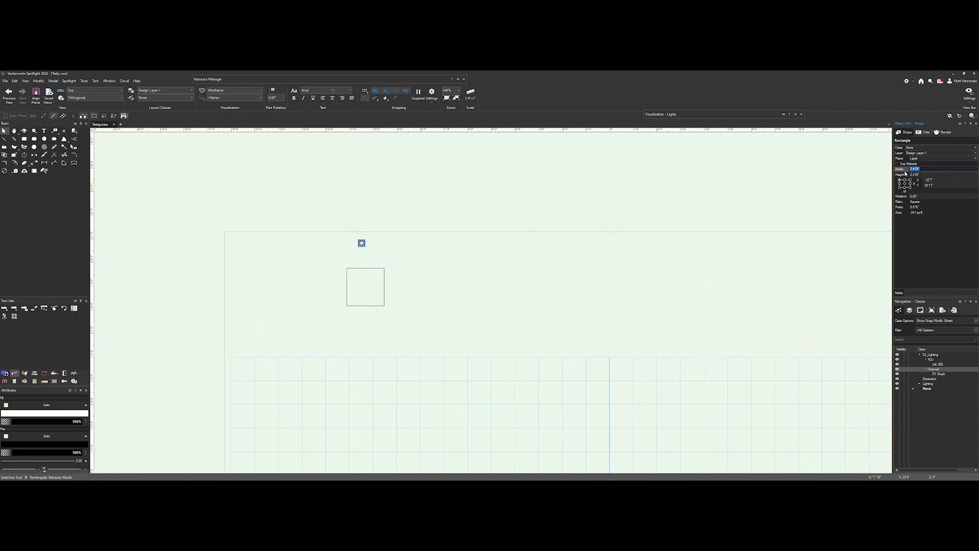
pyautogui.write('5')
pyautogui.press('Return')
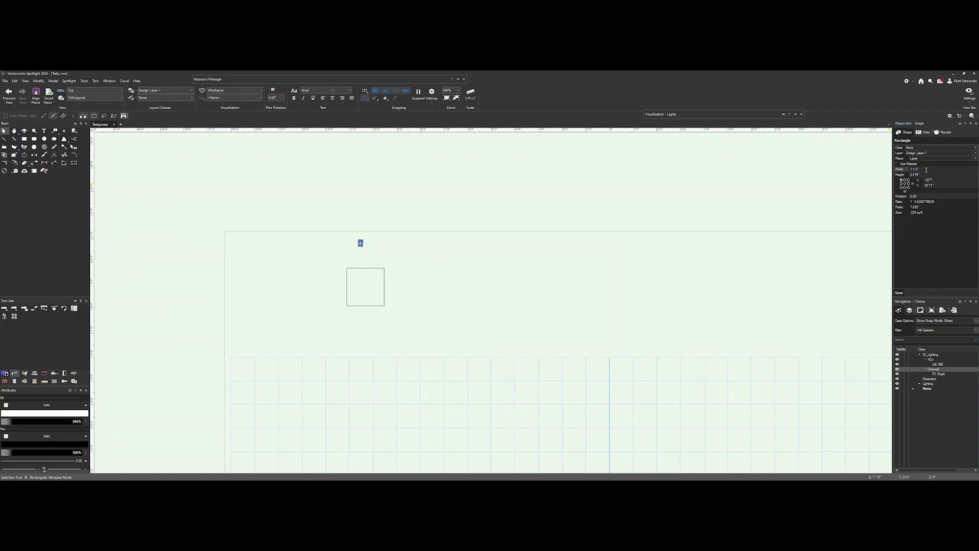
pyautogui.click(925, 174)
pyautogui.write('1.5')
pyautogui.press('Return')
# - Extrude the 1.5" square 10' to form the stand's pole
pyautogui.scroll(5, 361, 243)
pyautogui.moveTo(397, 253); pyautogui.dragTo(425, 208, button='middle')
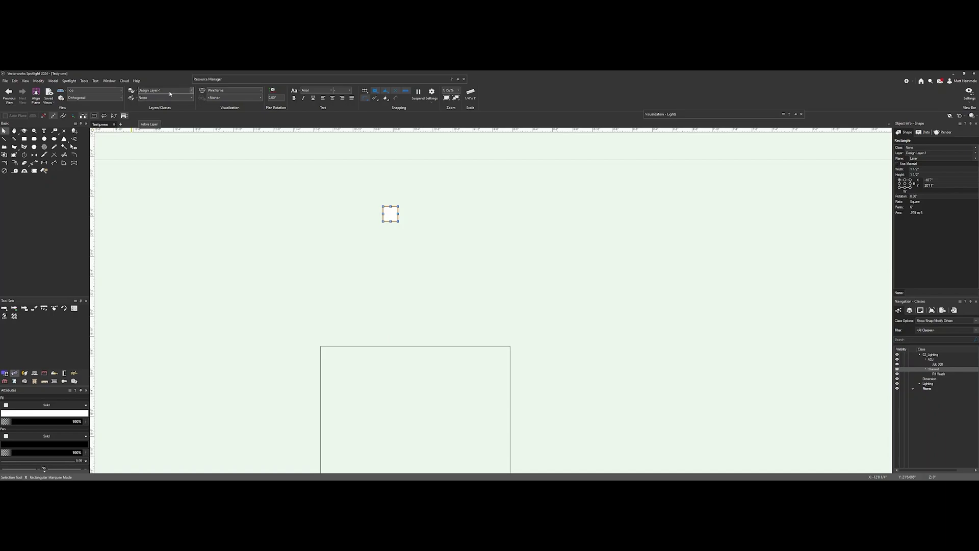
pyautogui.click(53, 82)
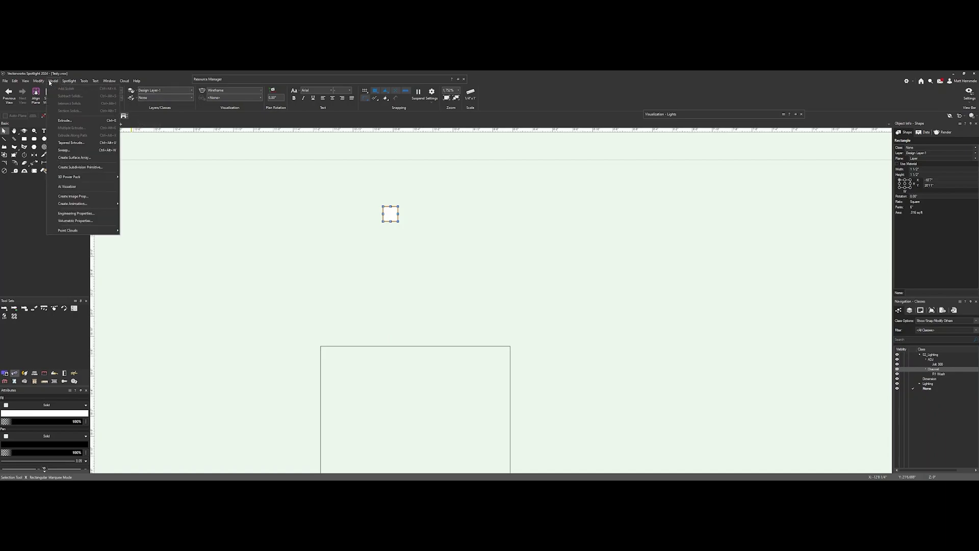
pyautogui.click(76, 121)
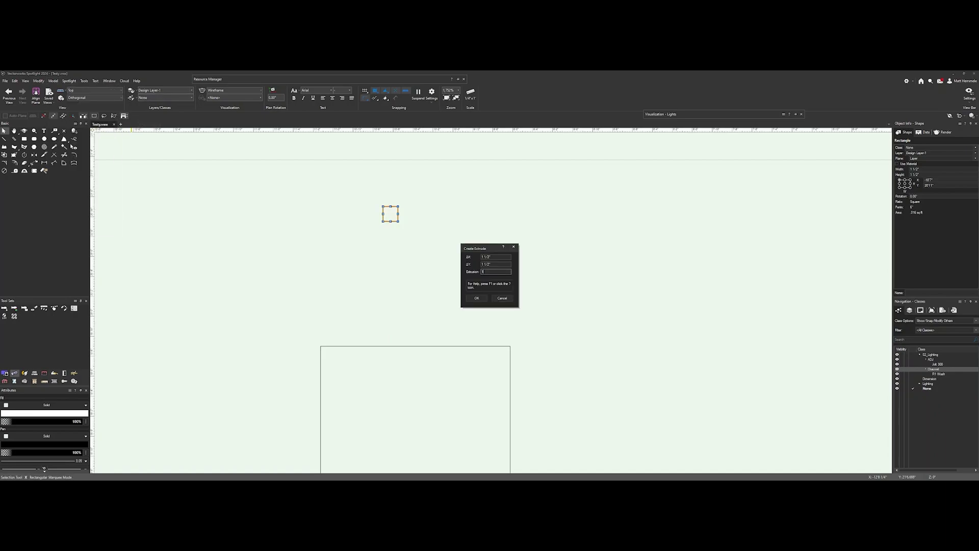
pyautogui.press('Return')
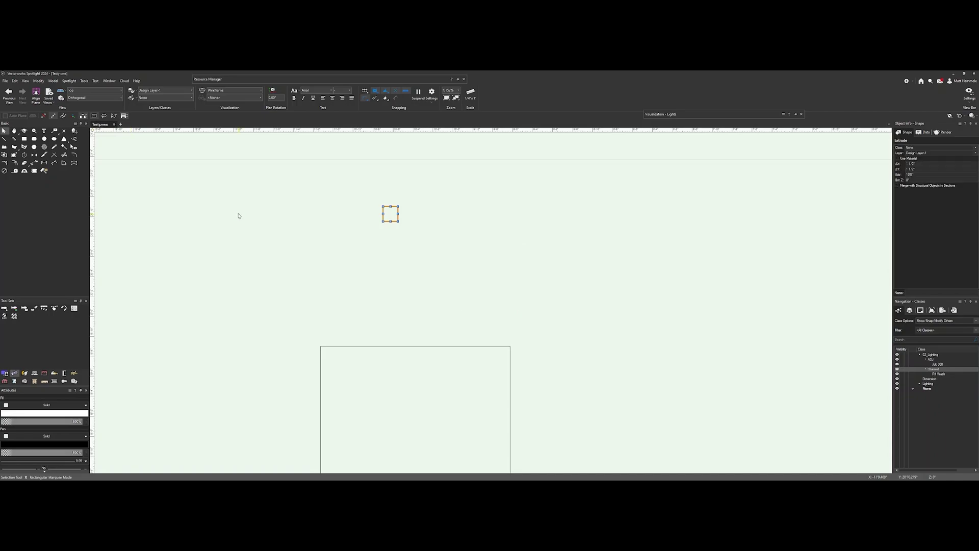
# - Centre the pole on the base plate and, in the left view, raise its lower end onto the plate's top face
pyautogui.scroll(-2, 339, 219)
pyautogui.scroll(1, 357, 224)
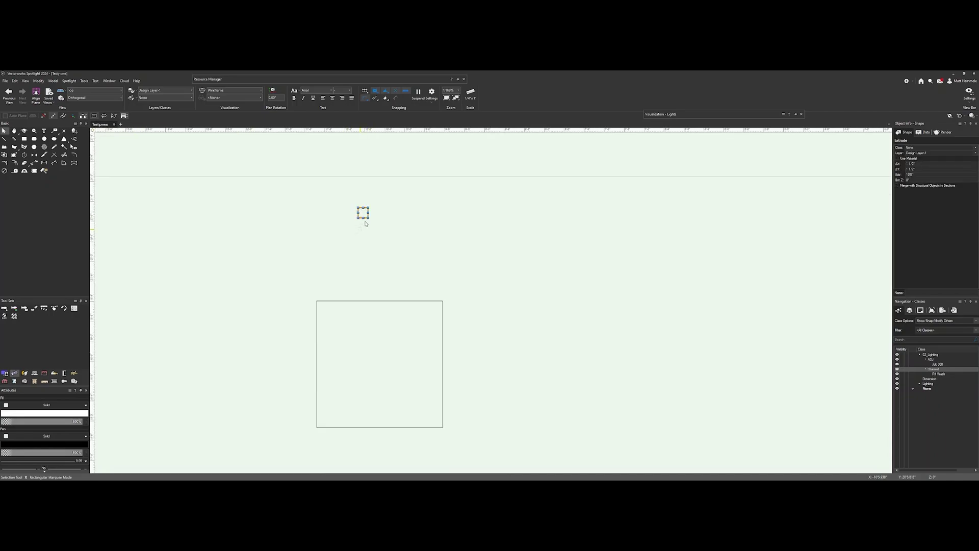
pyautogui.moveTo(364, 212); pyautogui.dragTo(380, 364)
pyautogui.click(104, 90)
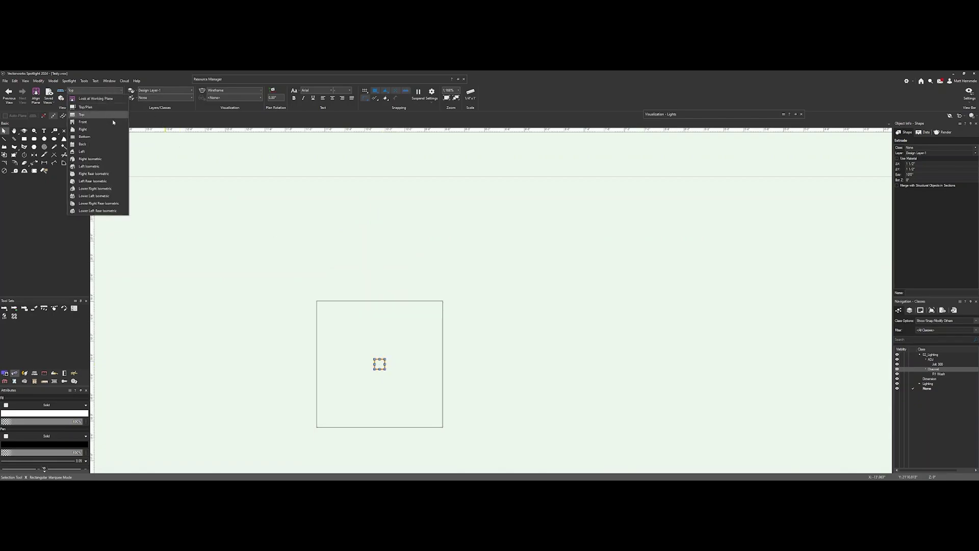
pyautogui.click(107, 153)
pyautogui.scroll(-3, 473, 291)
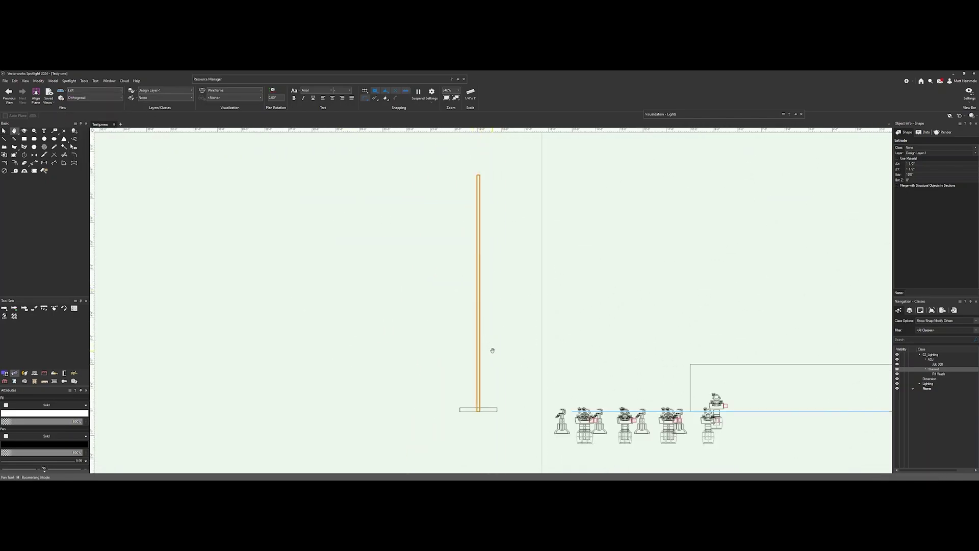
pyautogui.moveTo(490, 347); pyautogui.dragTo(481, 323, button='middle')
pyautogui.scroll(10, 482, 318)
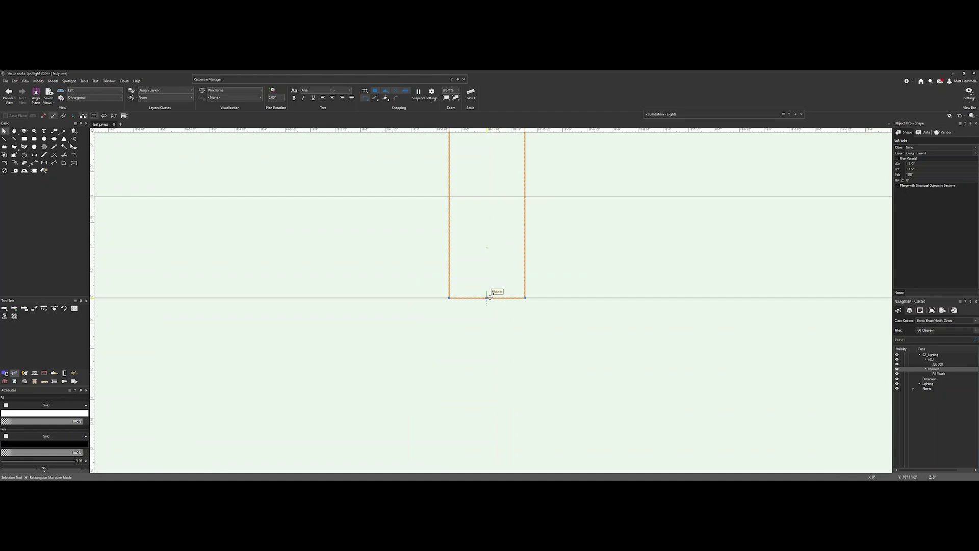
pyautogui.moveTo(487, 298); pyautogui.dragTo(488, 196)
pyautogui.scroll(-8, 488, 197)
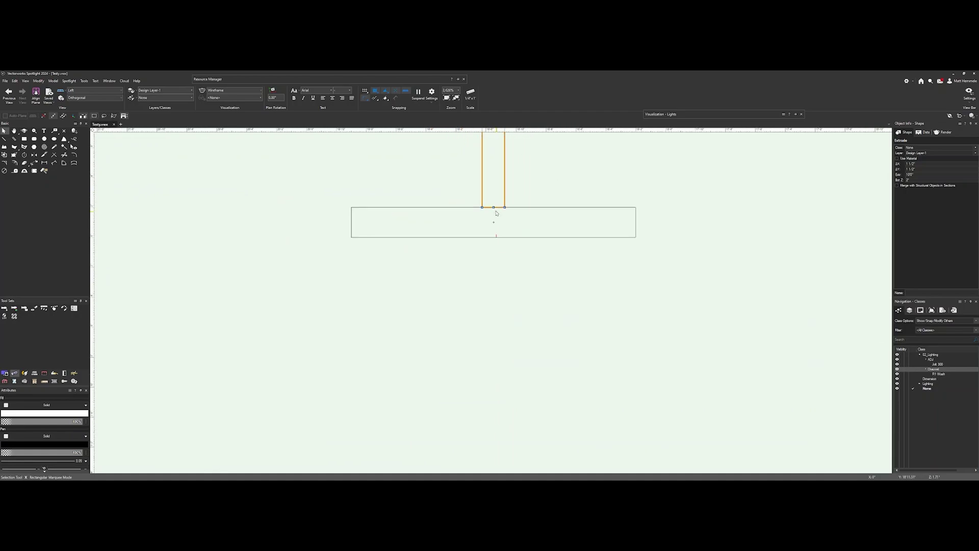
# - In the top view, group the base plate with its pole and shift the stand toward the stage's centreline
pyautogui.click(85, 90)
pyautogui.click(88, 114)
pyautogui.scroll(2, 338, 202)
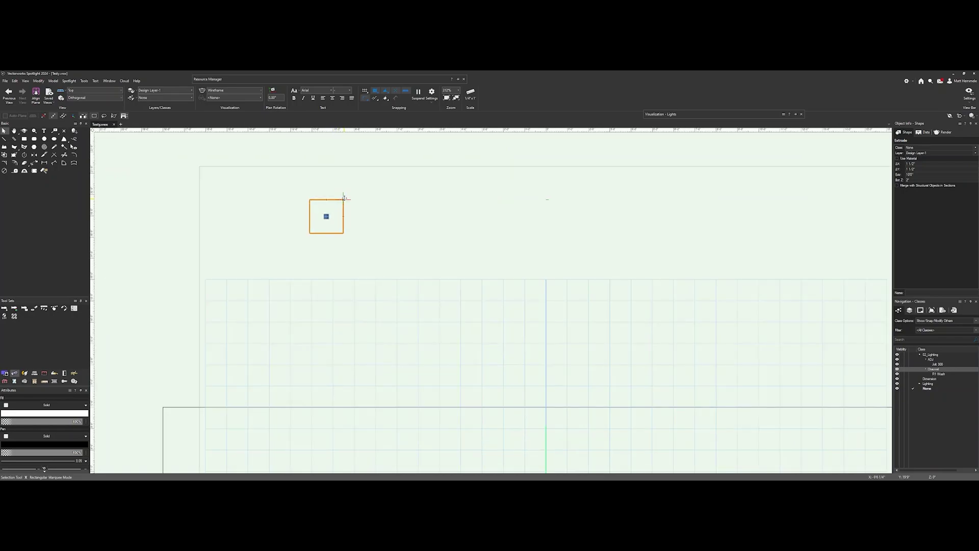
pyautogui.moveTo(290, 184); pyautogui.dragTo(363, 250)
pyautogui.click(376, 238)
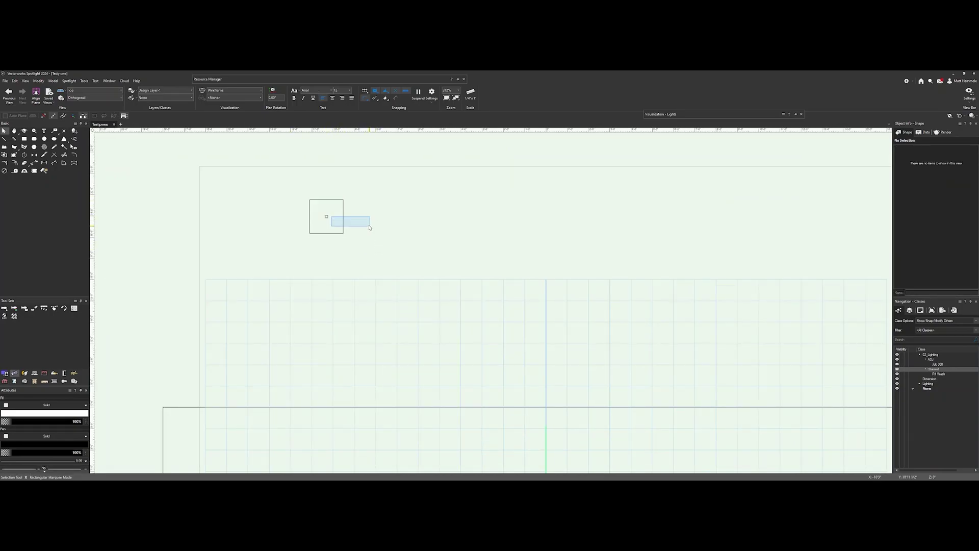
pyautogui.moveTo(326, 217); pyautogui.dragTo(438, 218)
pyautogui.hotkey('ctrl', '6')
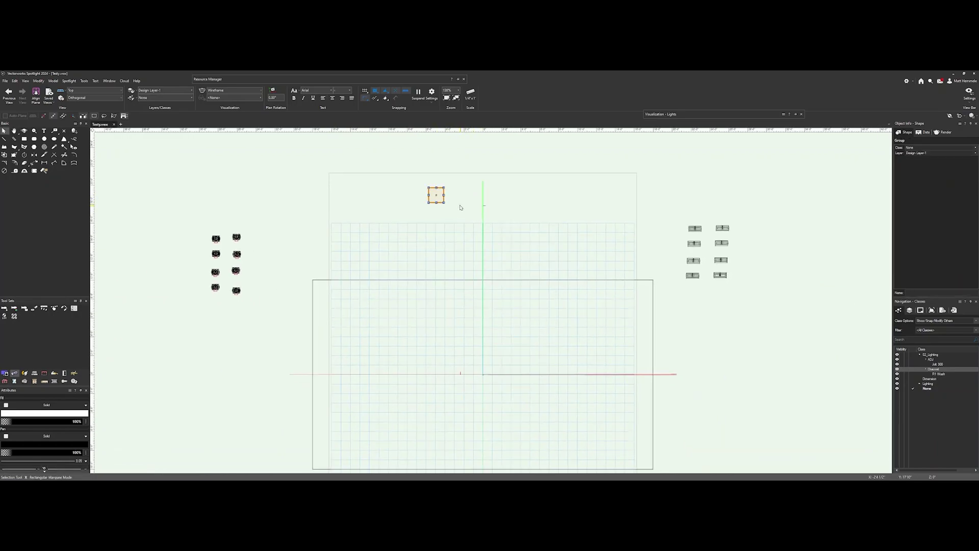
# - Duplicate the grouped stand to make four in total and spread them in a rough row behind the stage
pyautogui.hotkey('ctrl', 'd')
pyautogui.moveTo(420, 182); pyautogui.dragTo(492, 220)
pyautogui.hotkey('ctrl', 'd')
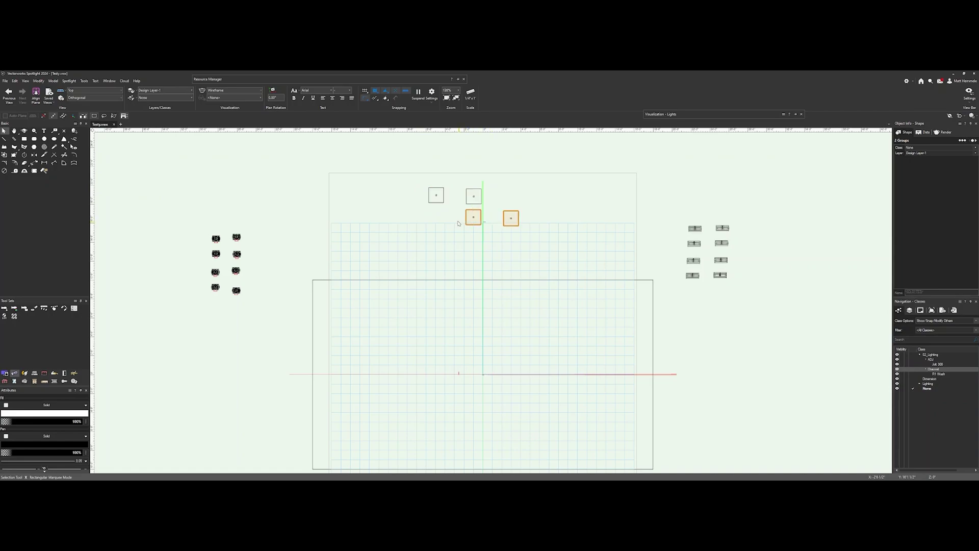
pyautogui.click(510, 218)
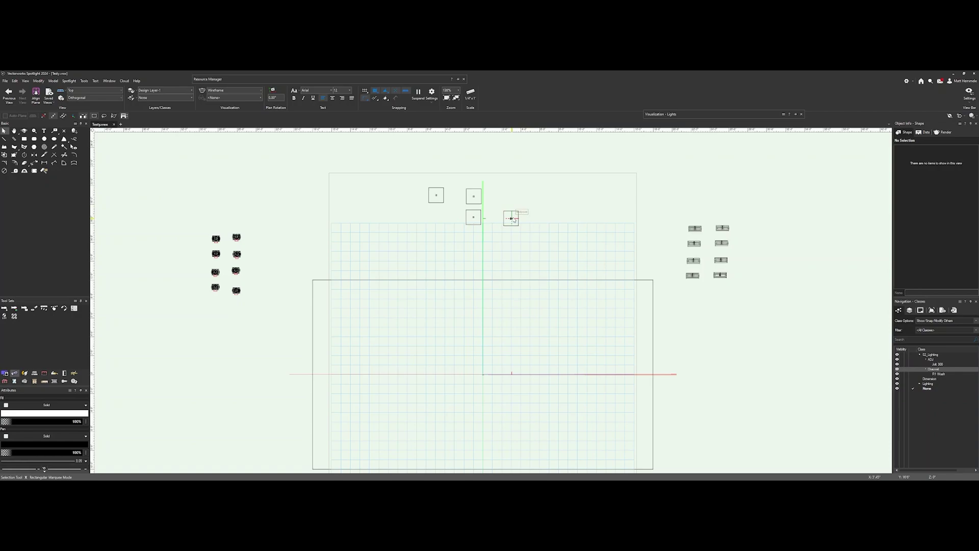
pyautogui.moveTo(510, 218); pyautogui.dragTo(536, 192)
pyautogui.click(475, 218)
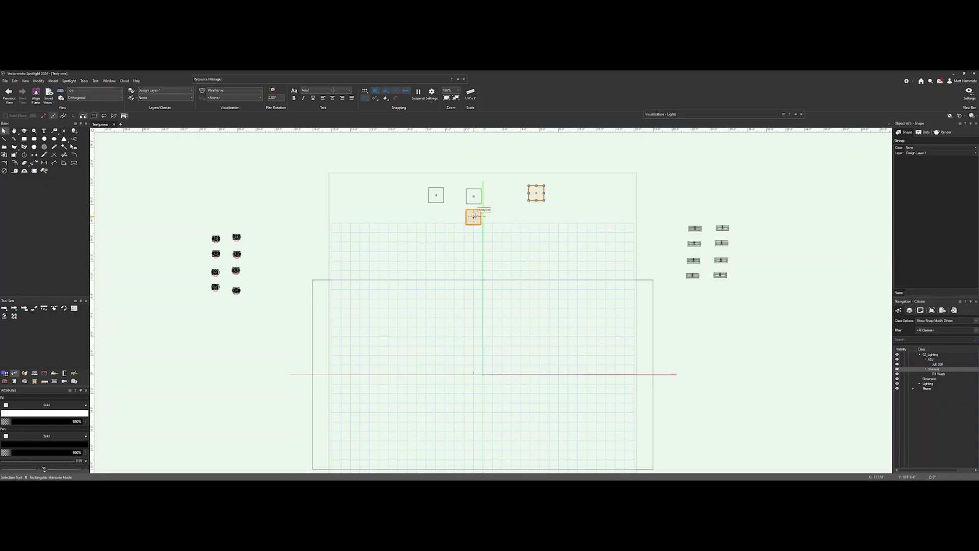
pyautogui.moveTo(475, 218); pyautogui.dragTo(508, 200)
pyautogui.click(419, 202)
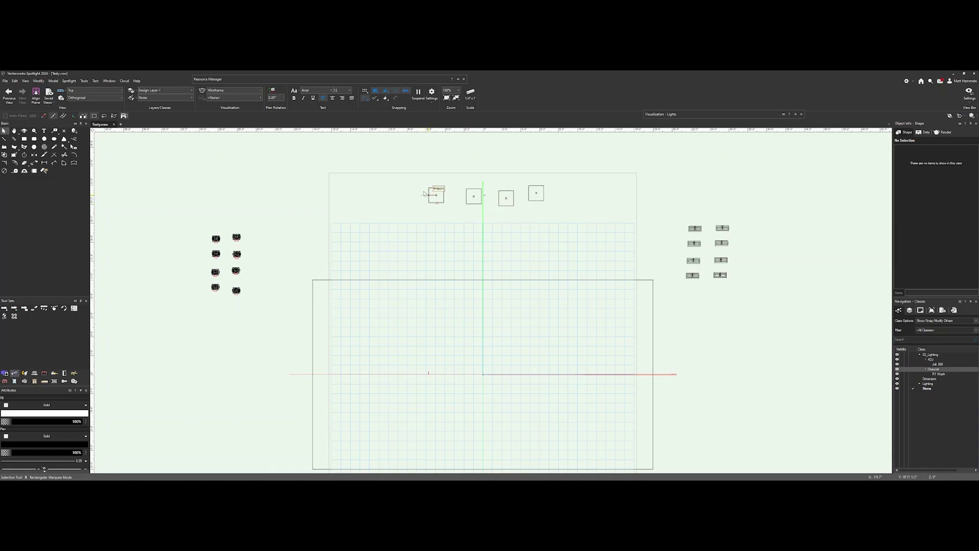
# - Move the four stands close to the stage's rear edge, two near the centreline and one farther out on each side
pyautogui.moveTo(415, 182); pyautogui.dragTo(566, 215)
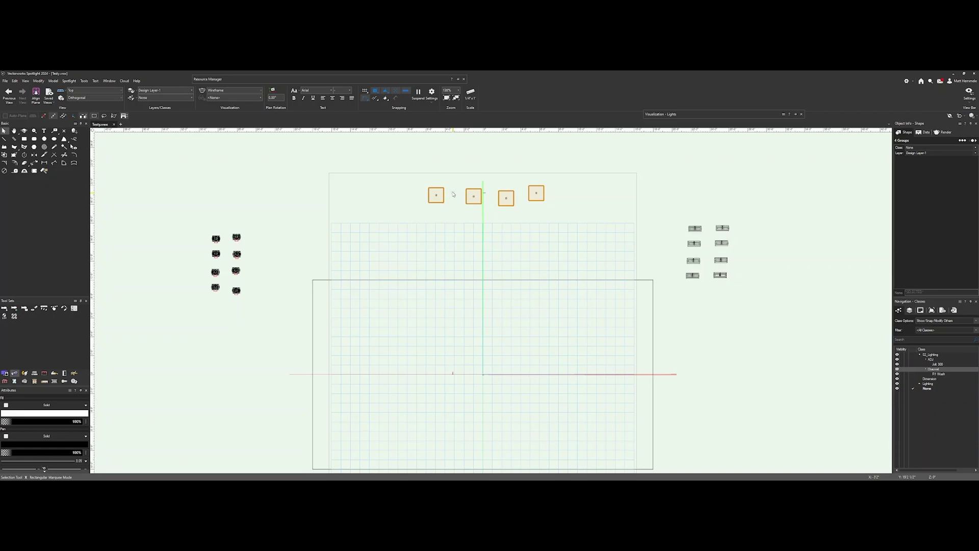
pyautogui.moveTo(453, 195)
pyautogui.click(441, 216)
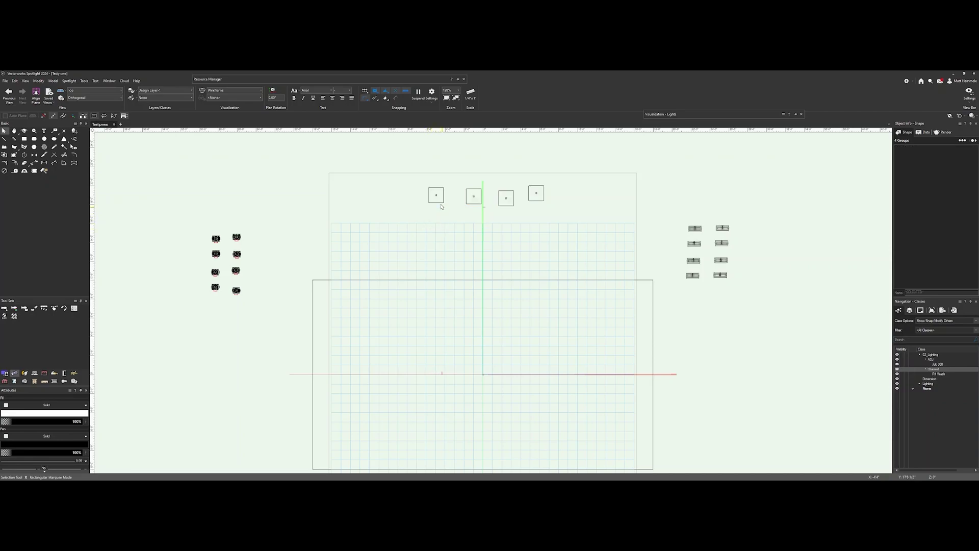
pyautogui.moveTo(437, 194); pyautogui.dragTo(376, 255)
pyautogui.moveTo(470, 198); pyautogui.dragTo(468, 268)
pyautogui.moveTo(505, 199); pyautogui.dragTo(512, 267)
pyautogui.moveTo(535, 194); pyautogui.dragTo(570, 264)
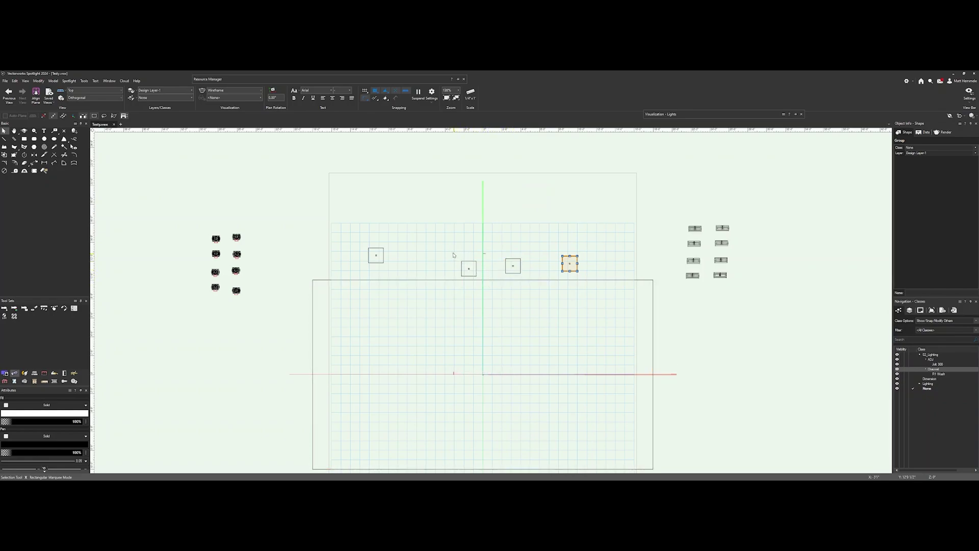
# - Spread the stands wider behind the stage, with one near each side, and add a fifth copy close to the centreline
pyautogui.moveTo(469, 266); pyautogui.dragTo(448, 266)
pyautogui.moveTo(464, 254); pyautogui.dragTo(461, 226, button='middle')
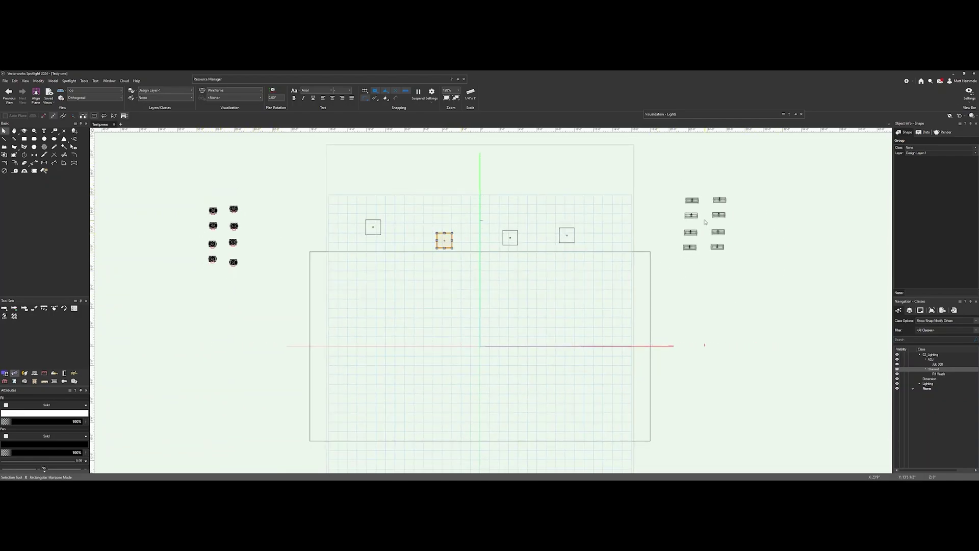
pyautogui.click(373, 227)
pyautogui.moveTo(373, 227); pyautogui.dragTo(336, 240)
pyautogui.moveTo(567, 235); pyautogui.dragTo(633, 235)
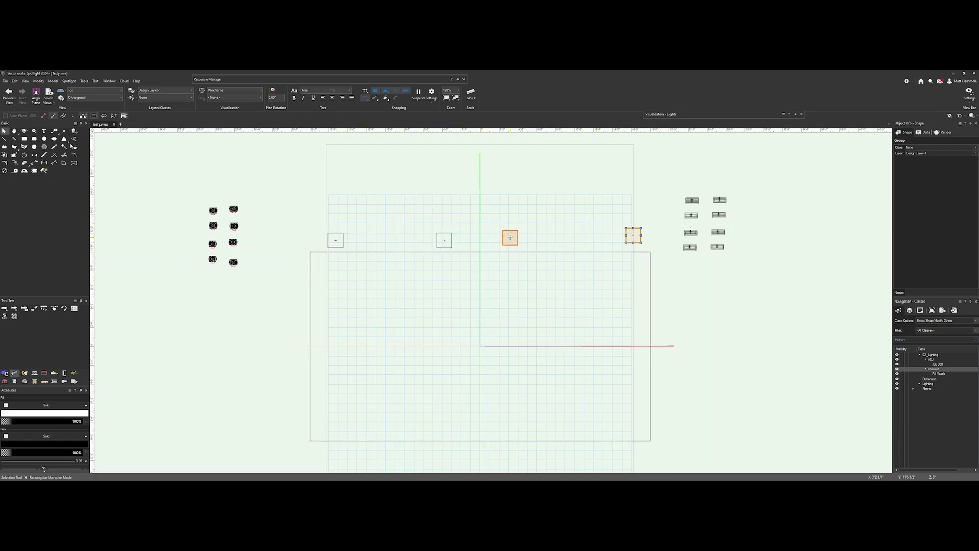
pyautogui.moveTo(510, 238); pyautogui.dragTo(484, 238)
# - Align all five stands in a straight row and distribute them evenly behind the stage using Align/Distribute
pyautogui.moveTo(300, 218); pyautogui.dragTo(652, 256)
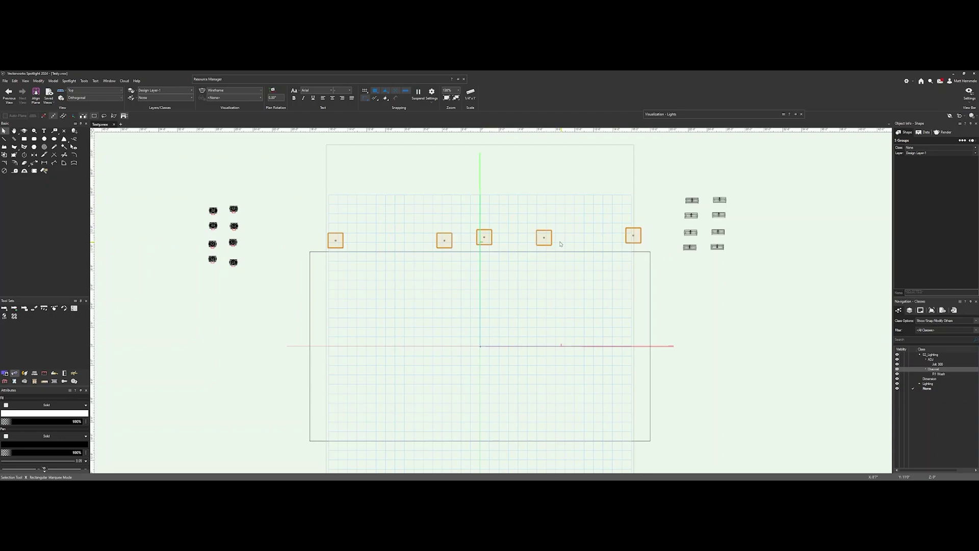
pyautogui.rightClick(545, 239)
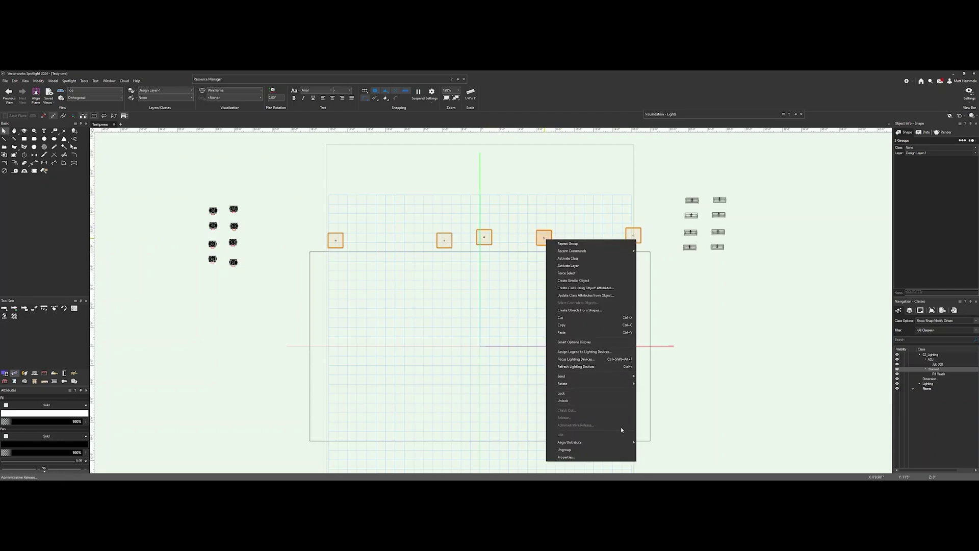
pyautogui.click(666, 403)
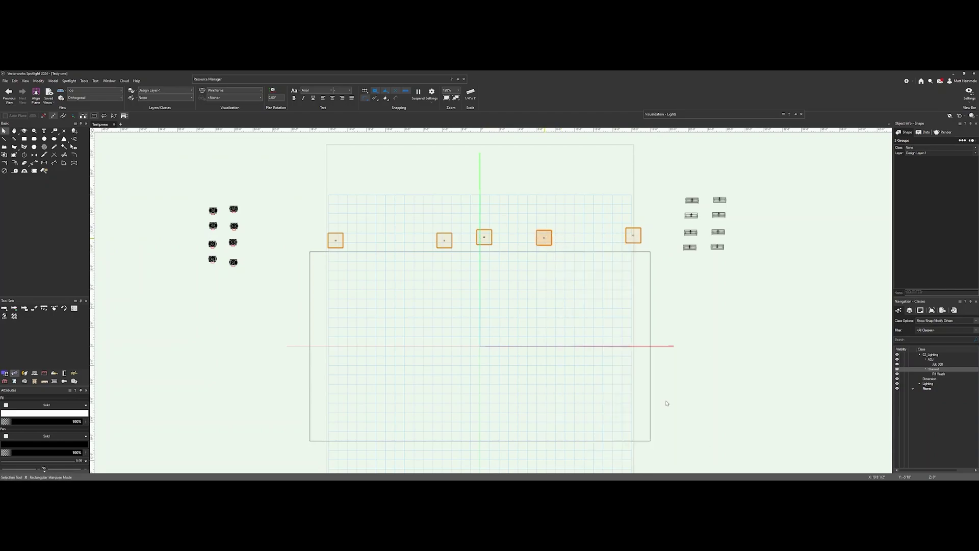
pyautogui.rightClick(544, 237)
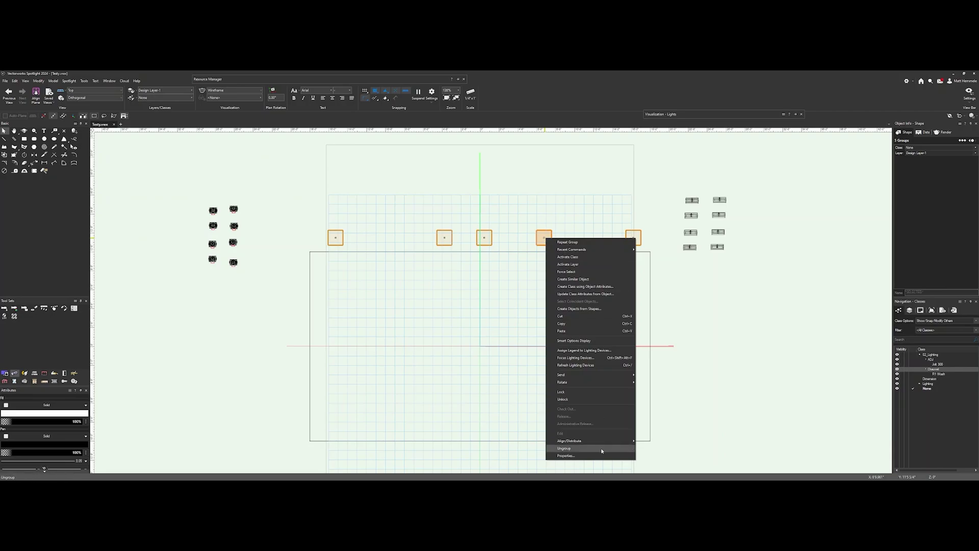
pyautogui.moveTo(607, 441)
pyautogui.click(665, 431)
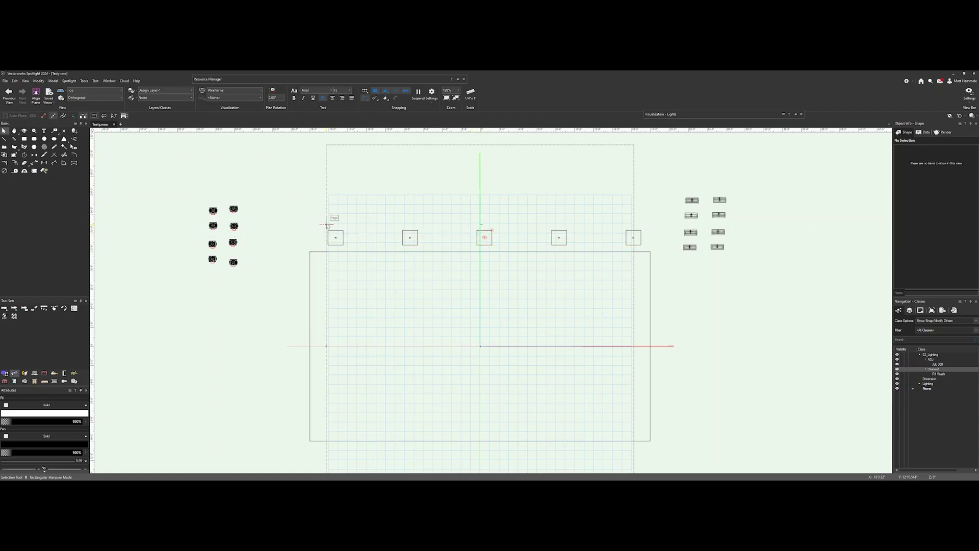
# - In the front view, raise all five stands so their base plates rest at the height of the stage's top face
pyautogui.moveTo(300, 218); pyautogui.dragTo(651, 244)
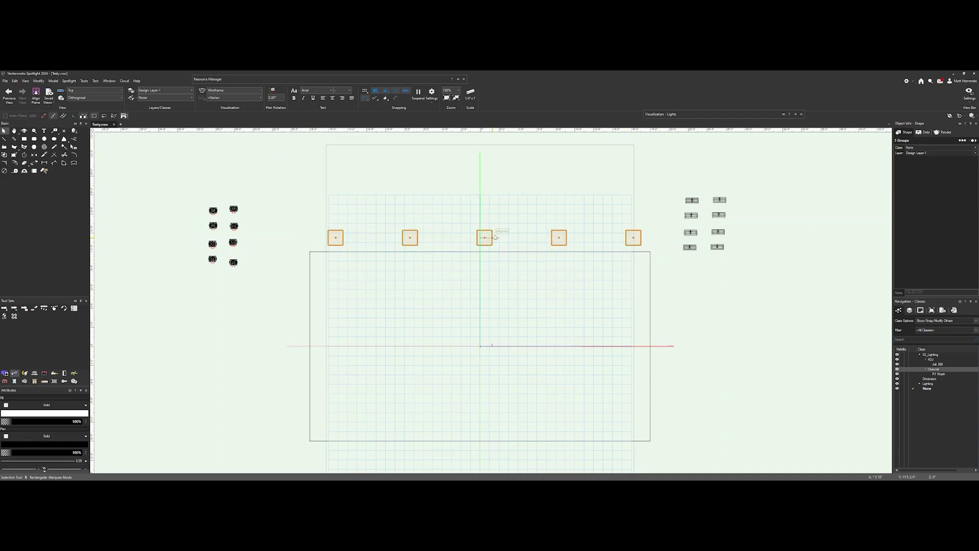
pyautogui.moveTo(501, 243)
pyautogui.mouseDown(button='middle')
pyautogui.moveTo(490, 209)
pyautogui.moveTo(488, 219)
pyautogui.mouseUp(button='middle')
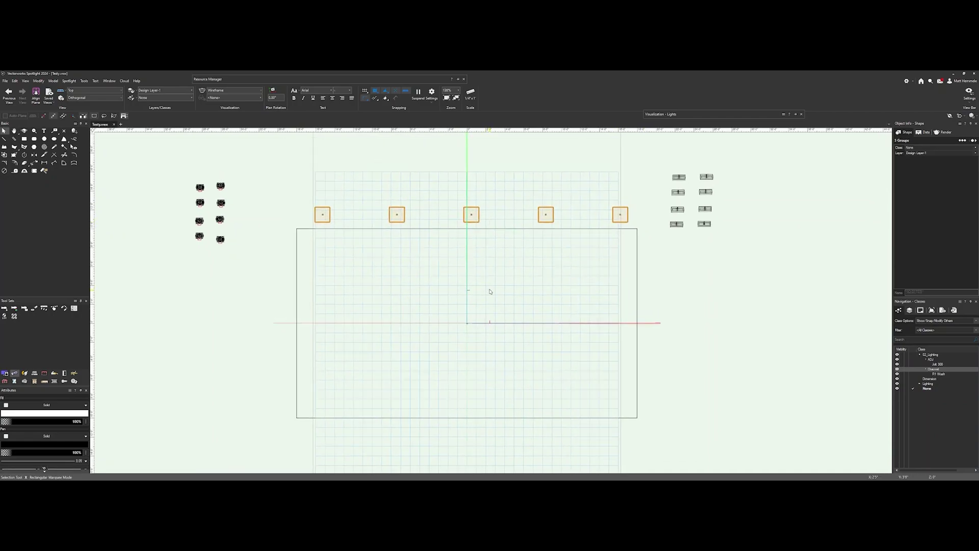
pyautogui.click(95, 90)
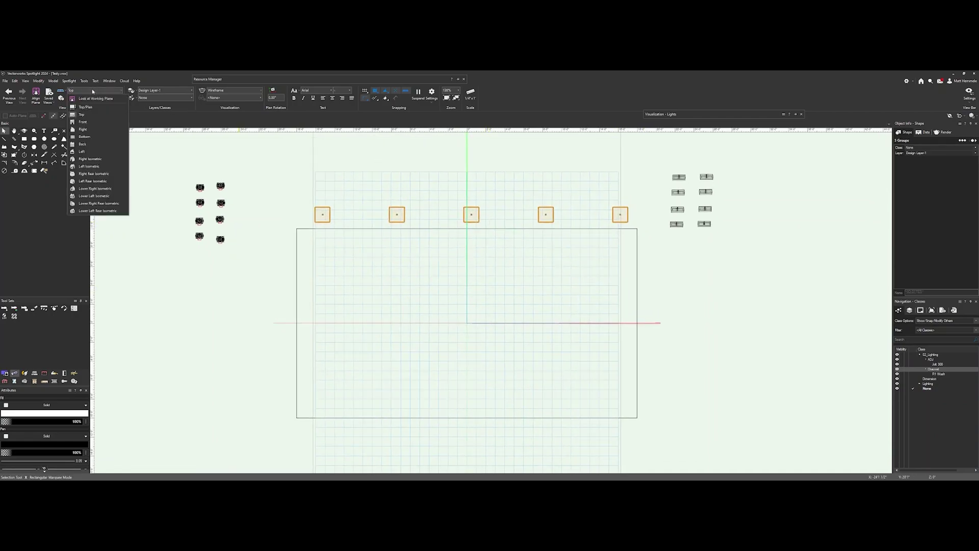
pyautogui.click(85, 122)
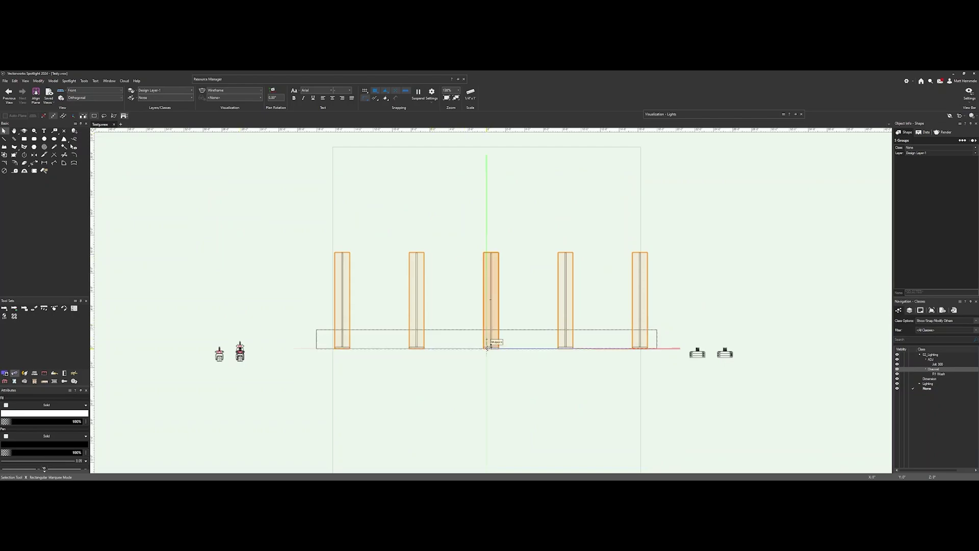
pyautogui.scroll(3, 494, 341)
pyautogui.moveTo(494, 341); pyautogui.dragTo(482, 278)
pyautogui.scroll(-3, 498, 278)
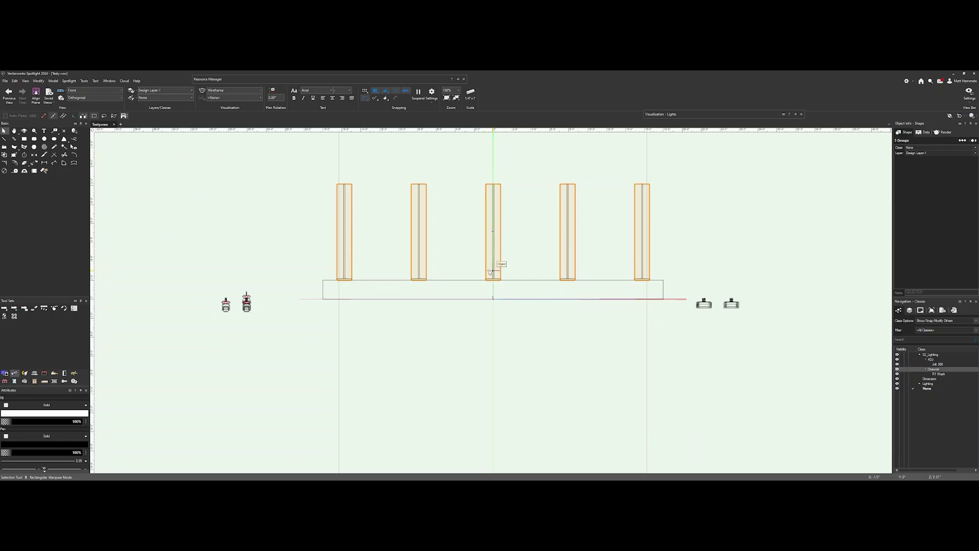
# - Move the middle stand and its right neighbour to either side of the centreline and delete the second stand from the left
pyautogui.click(510, 236)
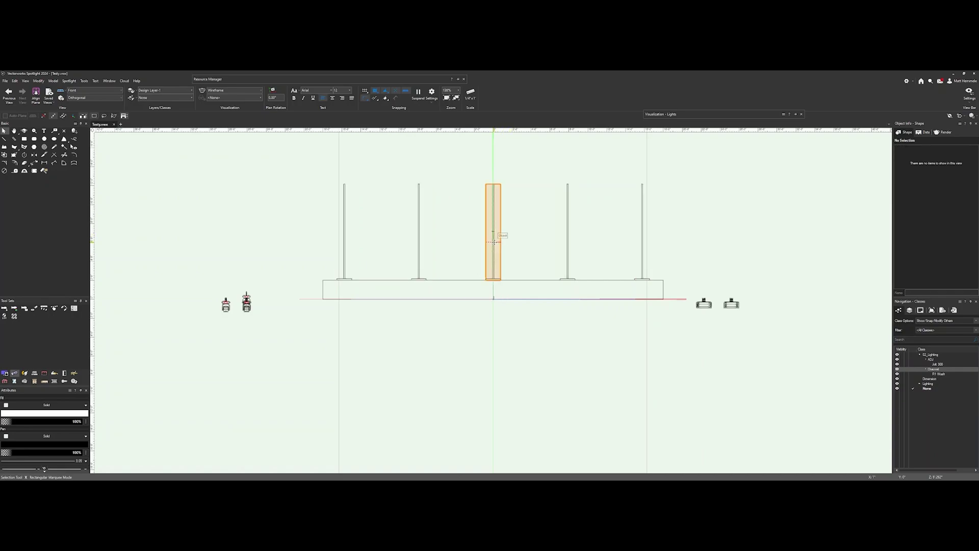
pyautogui.moveTo(484, 241); pyautogui.dragTo(478, 242)
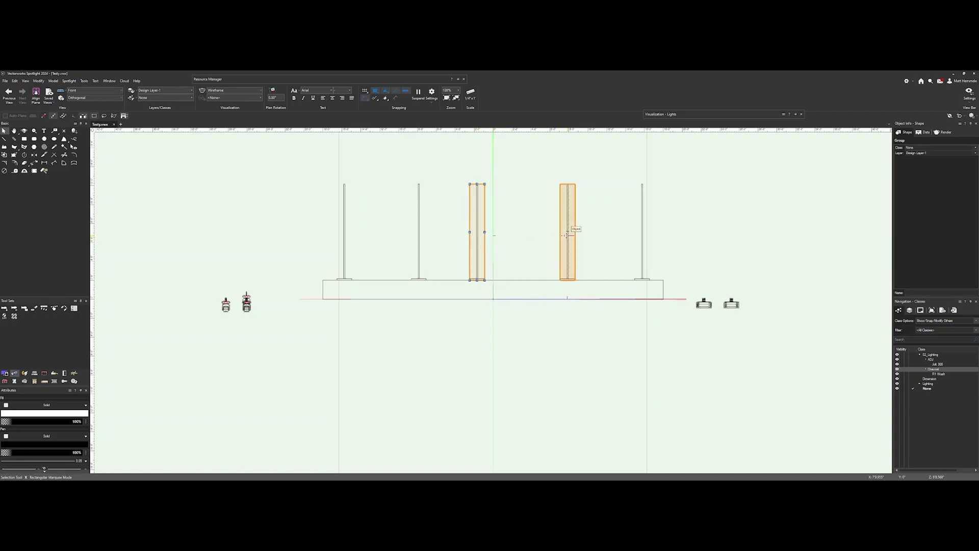
pyautogui.moveTo(568, 236); pyautogui.dragTo(510, 237)
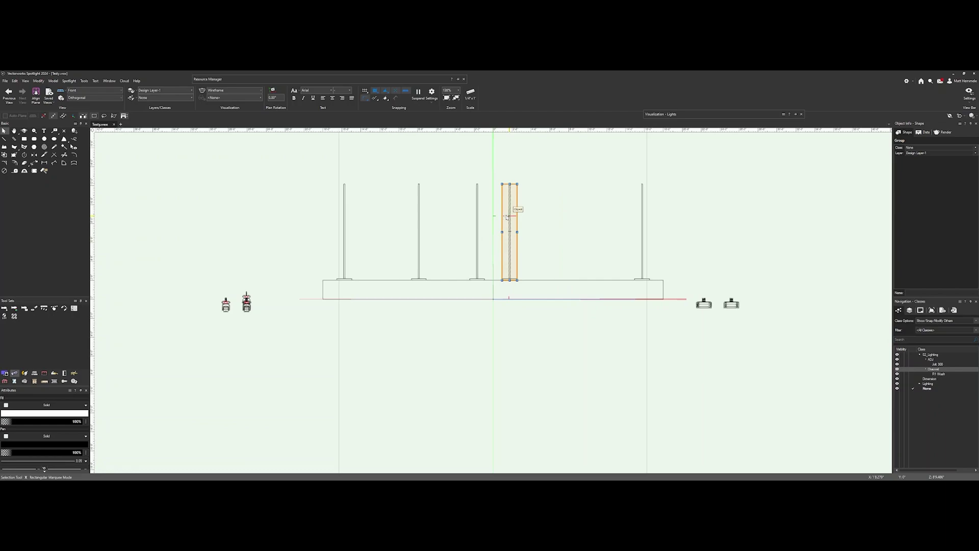
pyautogui.click(419, 238)
pyautogui.press('Delete')
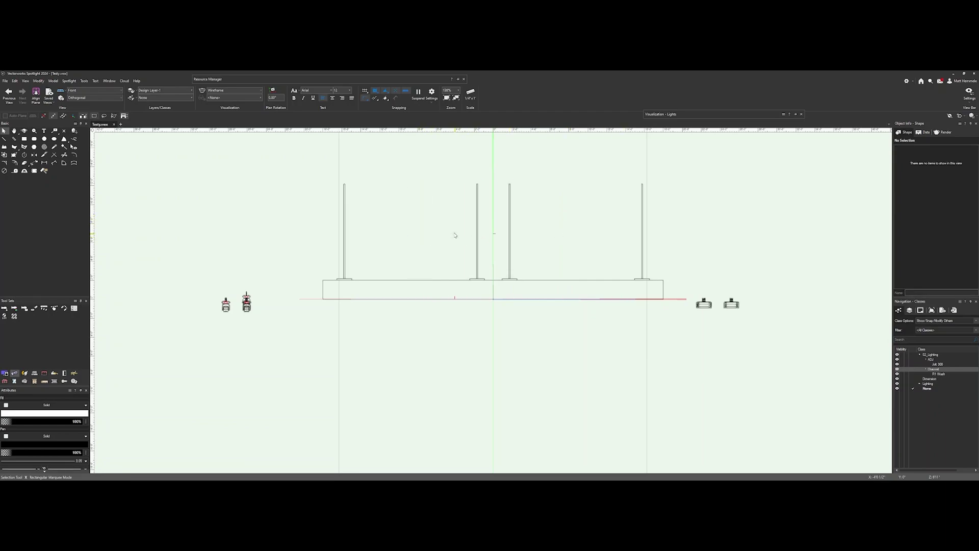
# - Move the two inner stands outward by about the same distance on each side of the centreline
pyautogui.click(477, 236)
pyautogui.moveTo(476, 235); pyautogui.dragTo(435, 236)
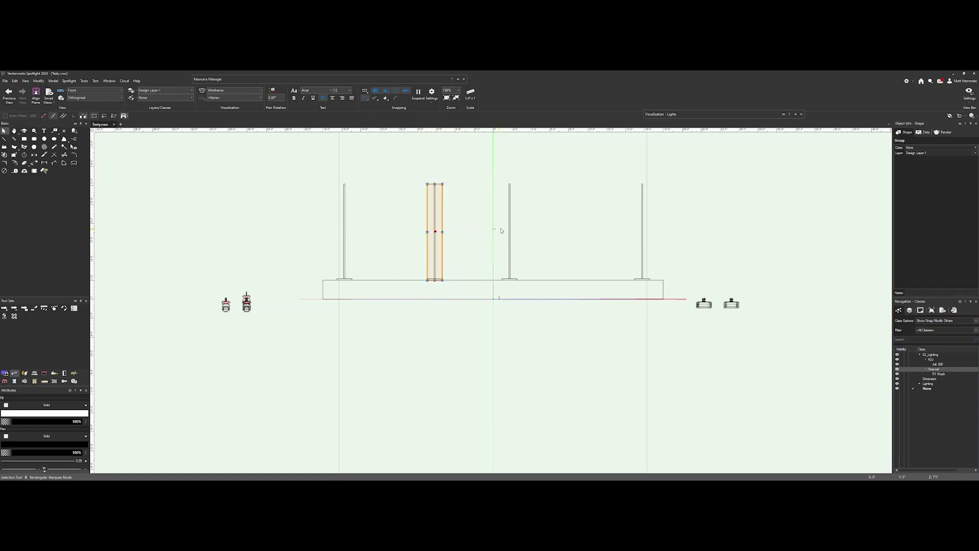
pyautogui.moveTo(510, 232); pyautogui.dragTo(551, 230)
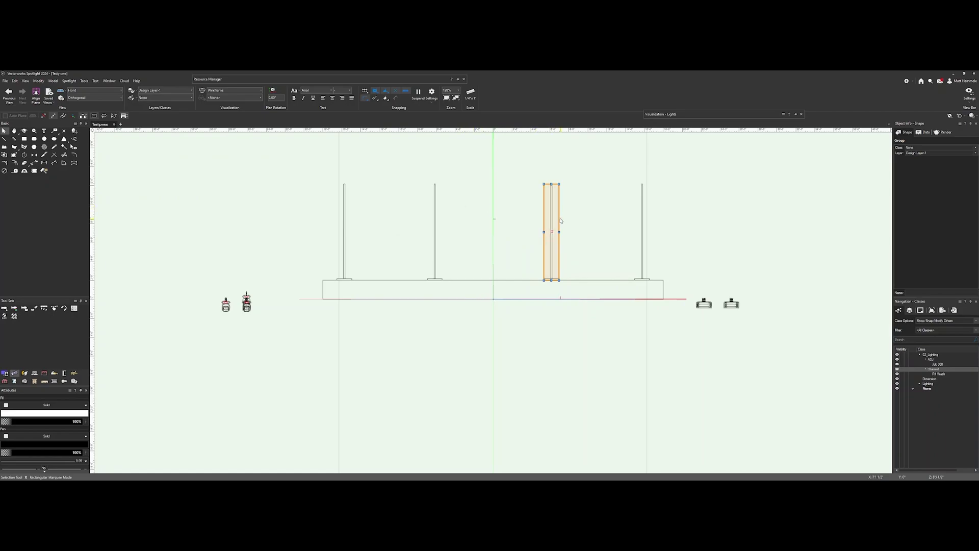
# - Try an extra copy of the right inner stand on the stage's centreline and delete that copy
pyautogui.moveTo(561, 221); pyautogui.dragTo(493, 225)
pyautogui.scroll(5, 495, 267)
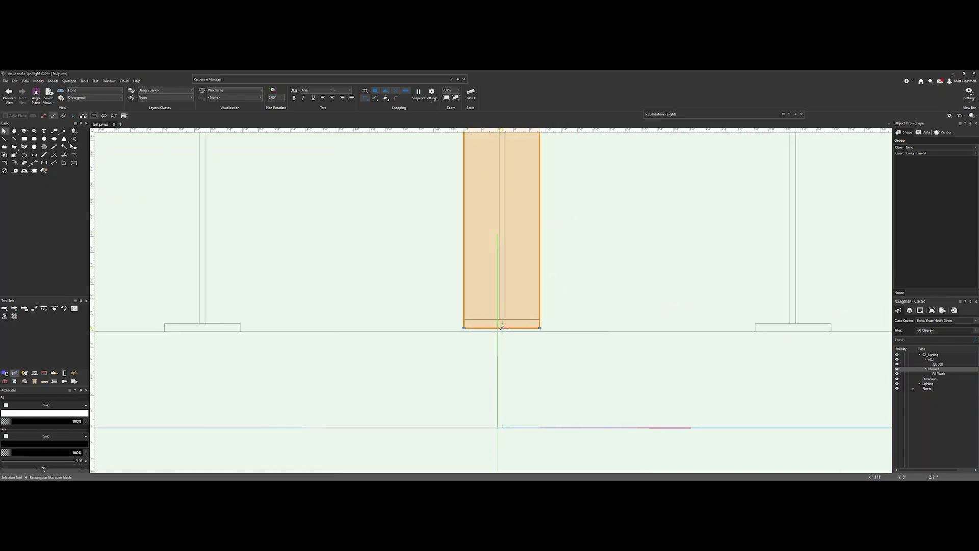
pyautogui.scroll(-5, 539, 293)
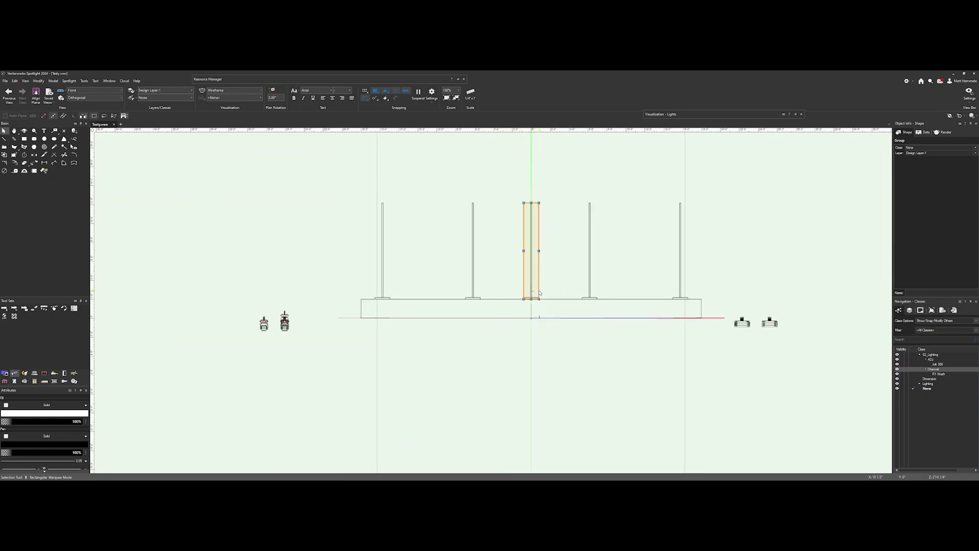
pyautogui.press('Delete')
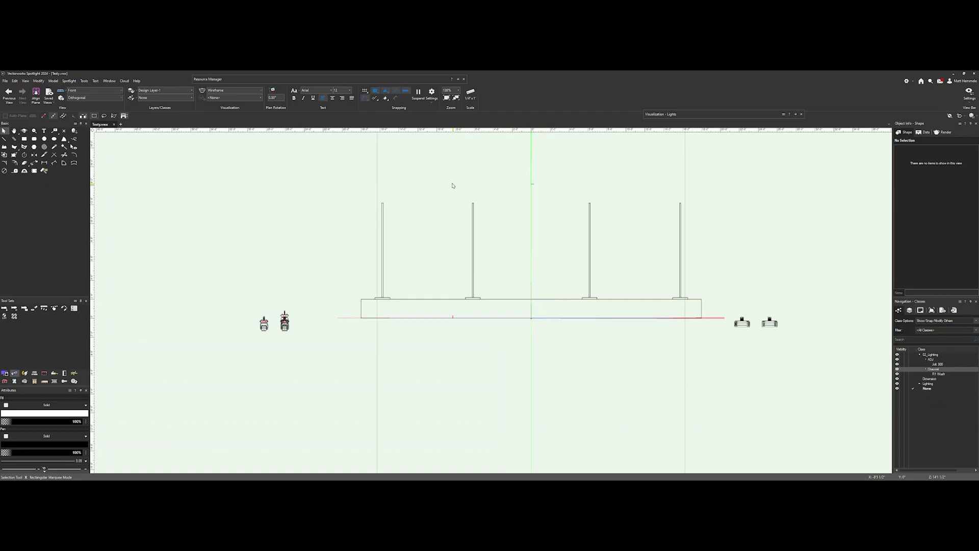
# - Shift the two inner stands slightly inward toward the centreline and check the row in a 3D view
pyautogui.moveTo(452, 186); pyautogui.dragTo(490, 284)
pyautogui.moveTo(582, 184); pyautogui.dragTo(580, 283)
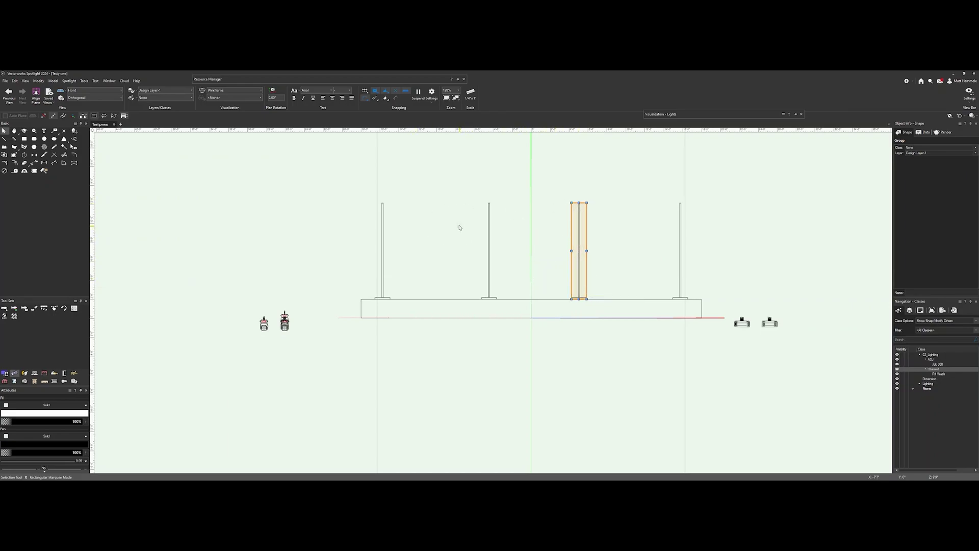
pyautogui.keyDown('shift'); pyautogui.moveTo(460, 227); pyautogui.dragTo(566, 234, button='middle'); pyautogui.keyUp('shift')
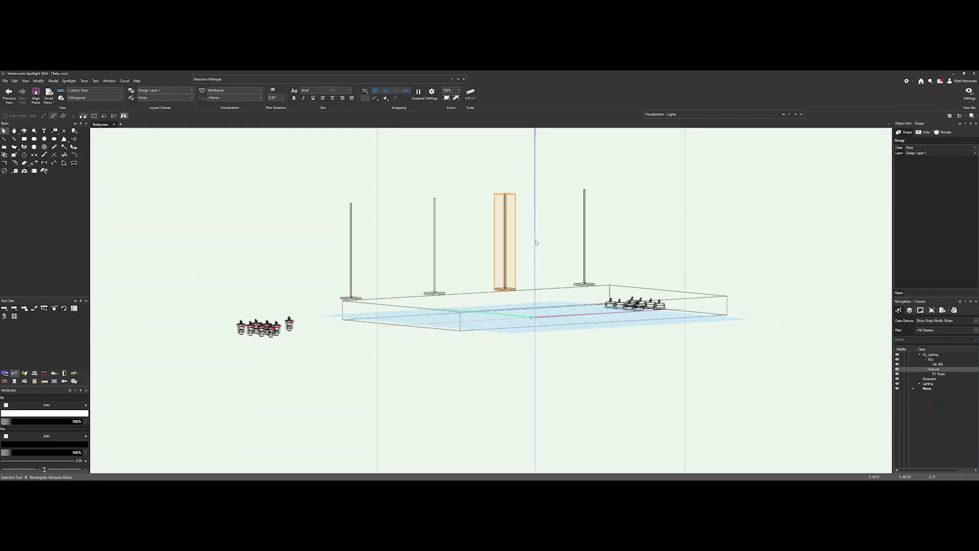
# - In the top view, move all four stands just inside the stage's rear edge, and back out directly behind that edge
pyautogui.click(122, 92)
pyautogui.click(112, 115)
pyautogui.moveTo(423, 260); pyautogui.dragTo(415, 197, button='middle')
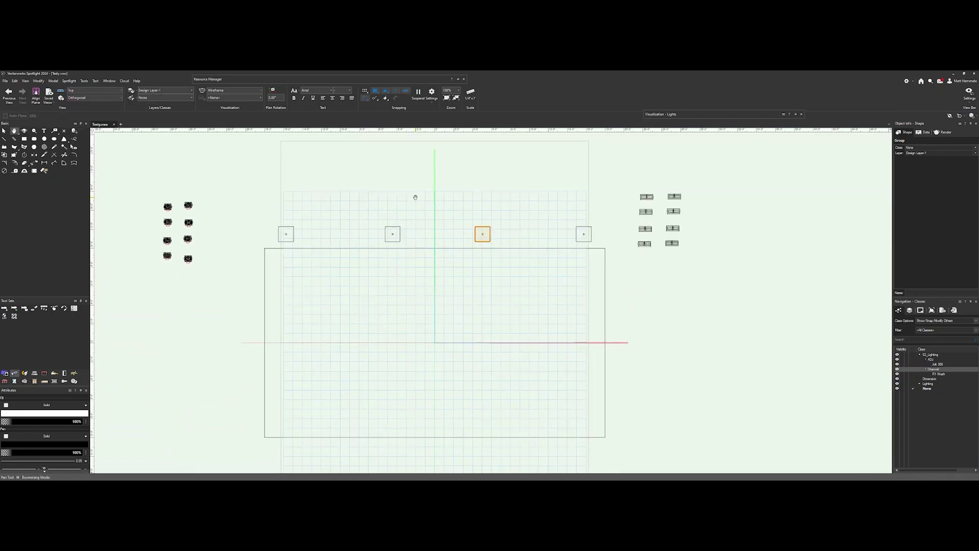
pyautogui.moveTo(253, 211); pyautogui.dragTo(604, 249)
pyautogui.moveTo(482, 234); pyautogui.dragTo(483, 258)
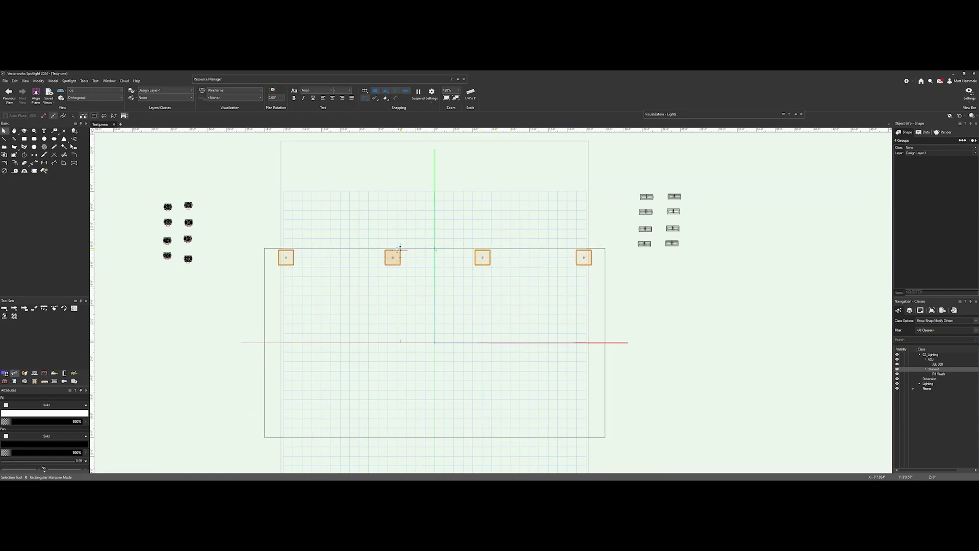
pyautogui.moveTo(487, 318)
pyautogui.mouseDown(button='middle')
pyautogui.moveTo(490, 266)
pyautogui.moveTo(507, 275)
pyautogui.mouseUp(button='middle')
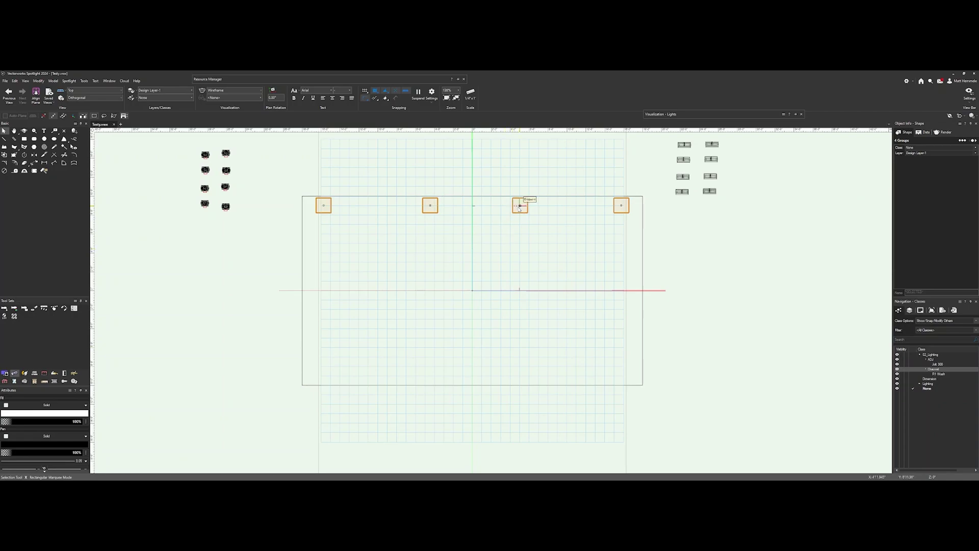
pyautogui.moveTo(520, 204); pyautogui.dragTo(520, 188)
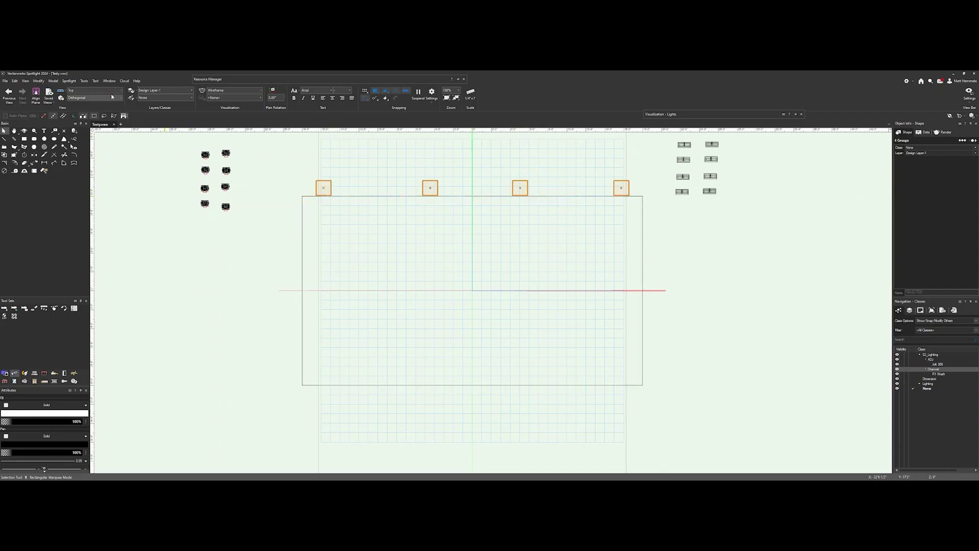
# - In the left view, lower all four stands so their base plates sit on the floor line behind the stage
pyautogui.click(110, 91)
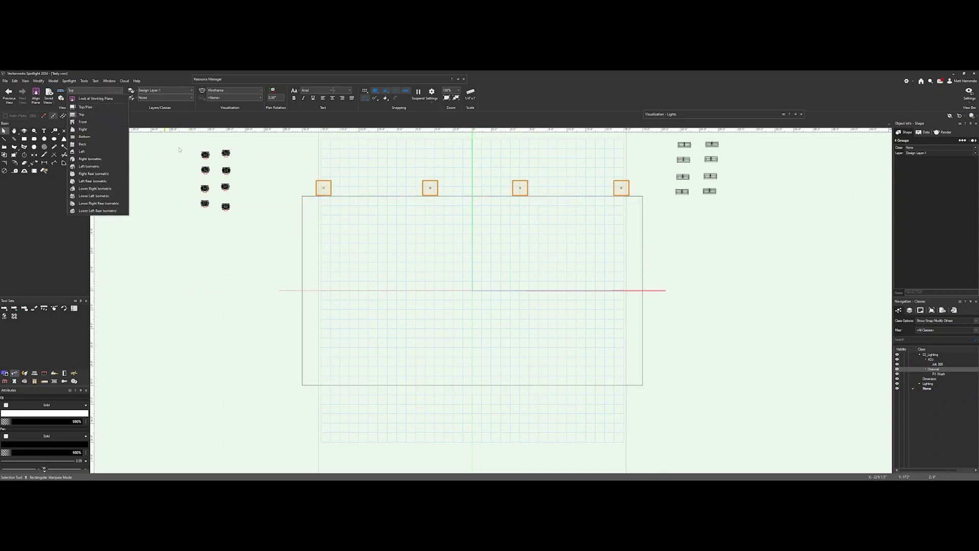
pyautogui.click(95, 152)
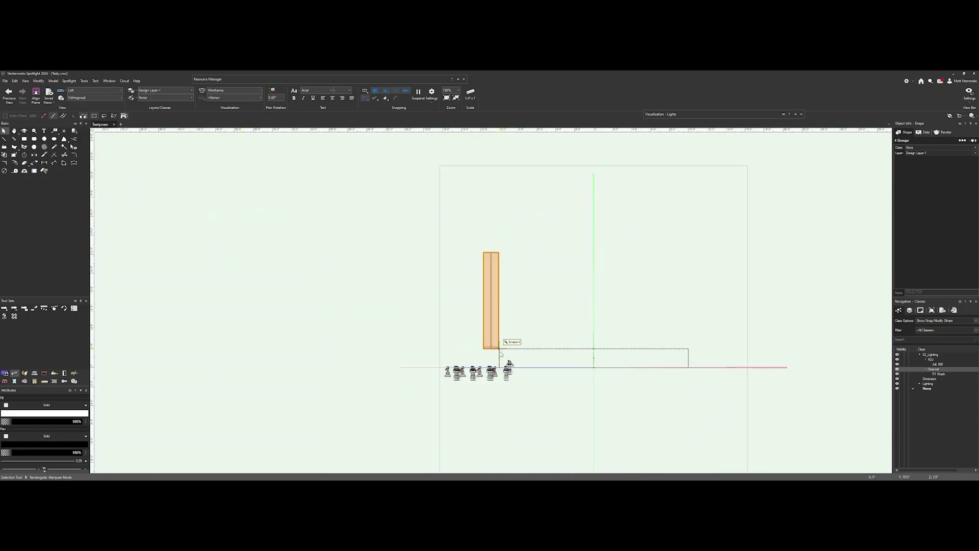
pyautogui.scroll(5, 505, 368)
pyautogui.moveTo(483, 279); pyautogui.dragTo(484, 372)
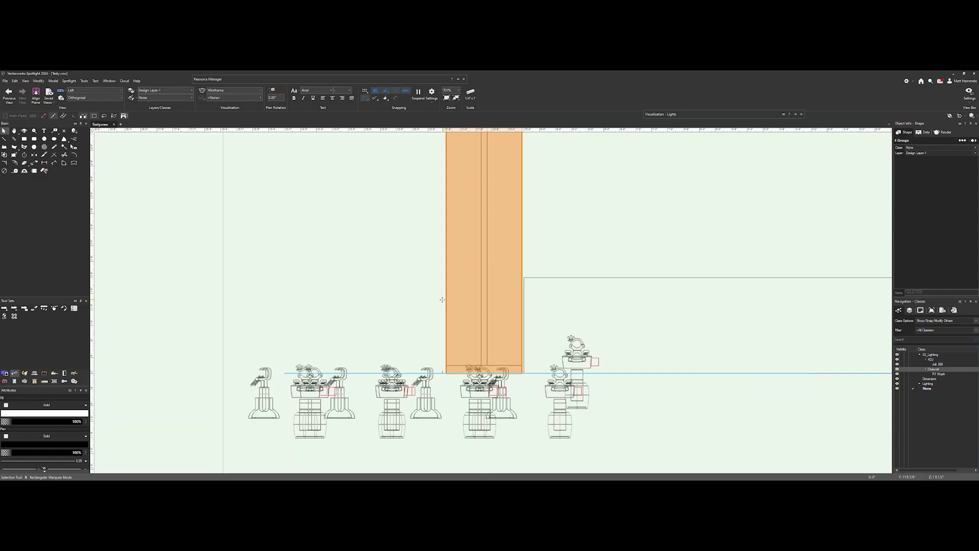
# - Set the render mode to Shaded and view the stage with its stands from the front and from the top
pyautogui.click(88, 93)
pyautogui.click(83, 122)
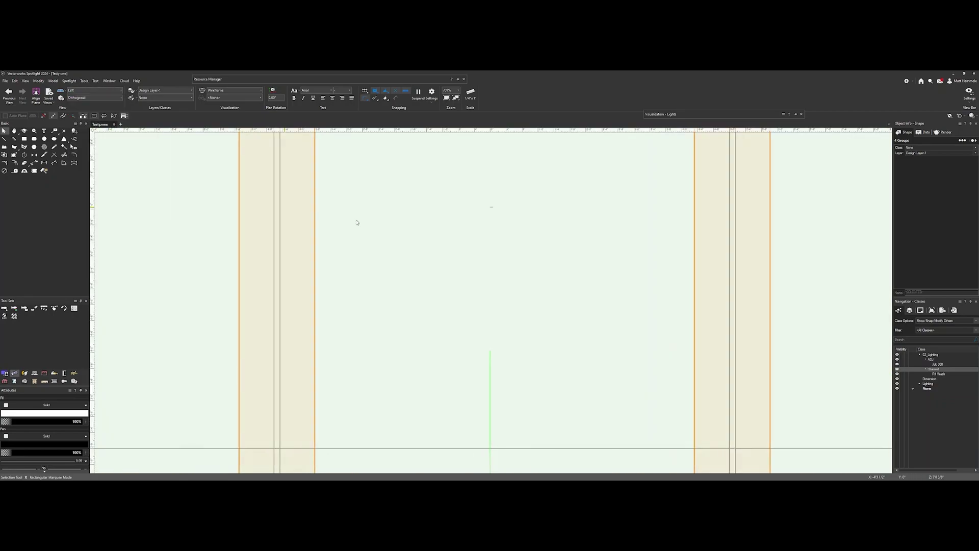
pyautogui.scroll(-5, 418, 229)
pyautogui.click(232, 91)
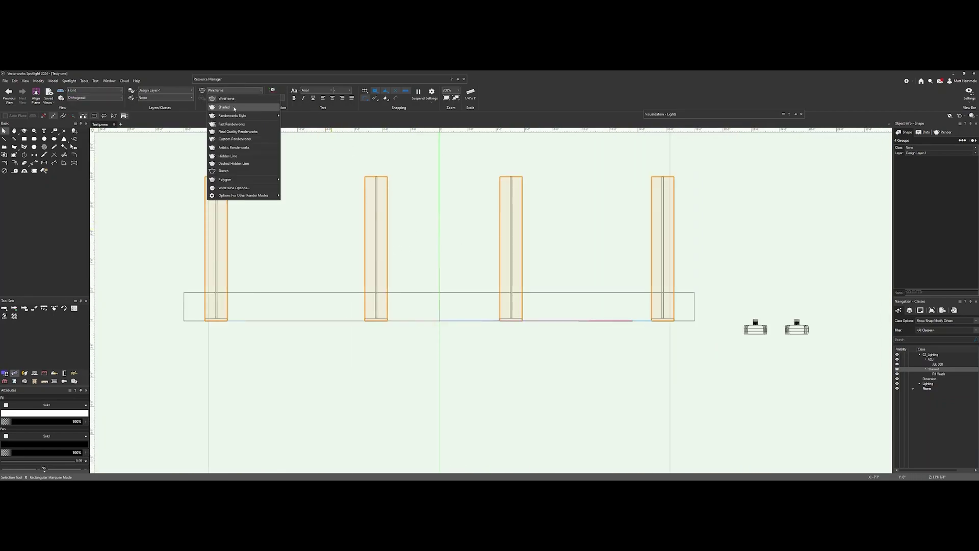
pyautogui.click(234, 109)
pyautogui.click(482, 260)
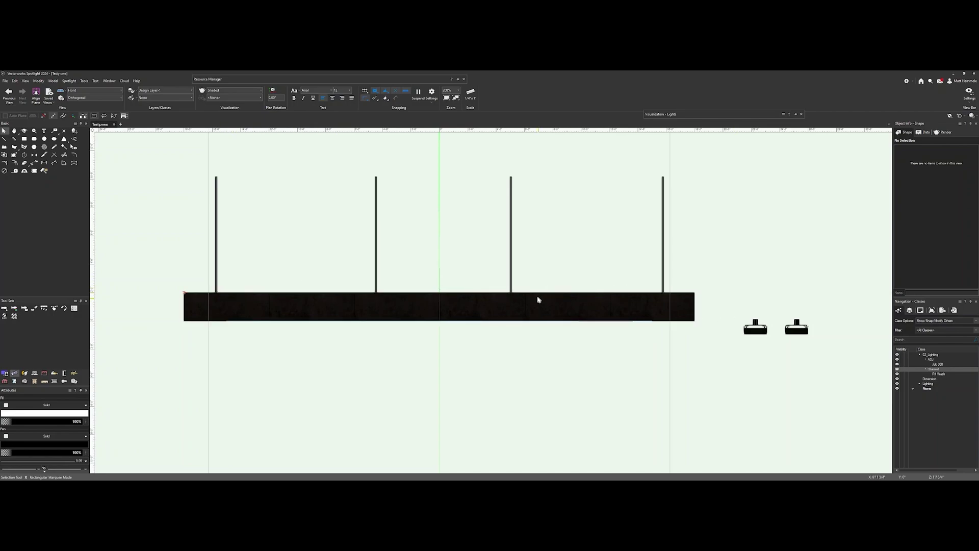
pyautogui.click(96, 90)
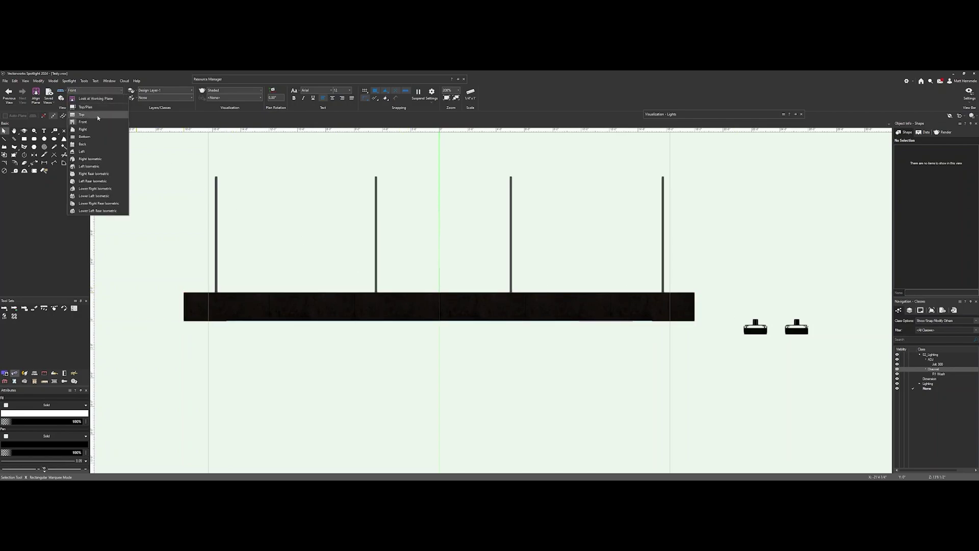
pyautogui.click(98, 116)
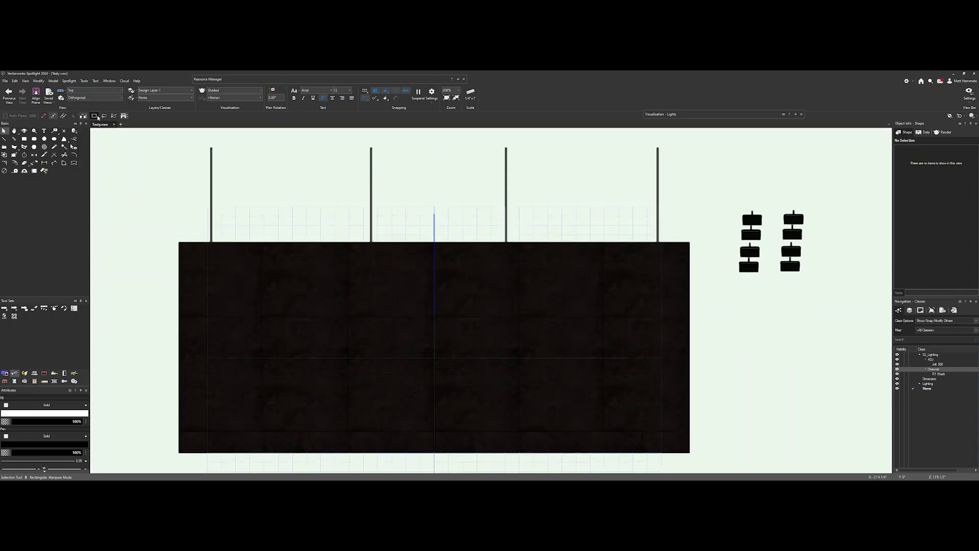
# - Set the render mode to Wireframe and bring the stage and its row of stands into view from above
pyautogui.click(223, 90)
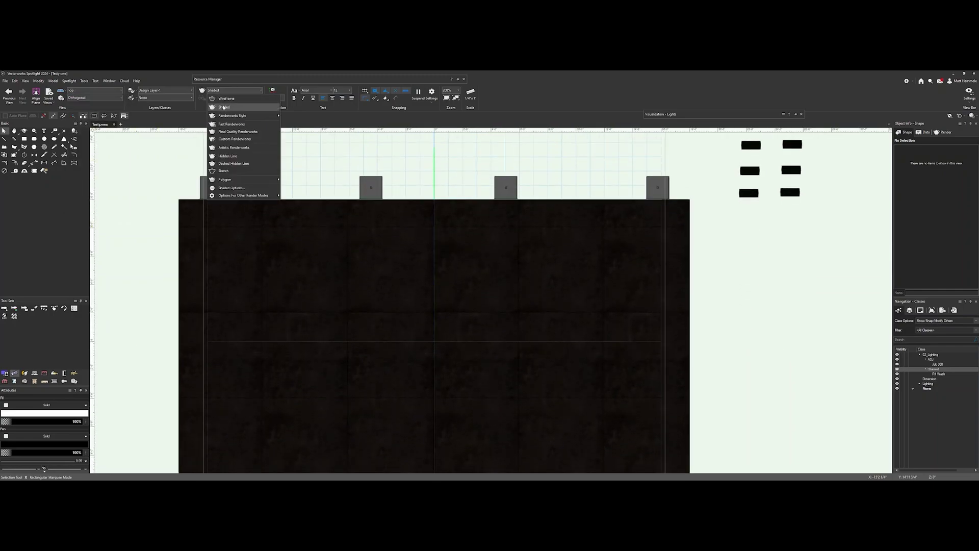
pyautogui.click(227, 98)
pyautogui.scroll(-5, 337, 239)
pyautogui.moveTo(338, 239)
pyautogui.mouseDown(button='middle')
pyautogui.moveTo(363, 256)
pyautogui.moveTo(397, 256)
pyautogui.mouseUp(button='middle')
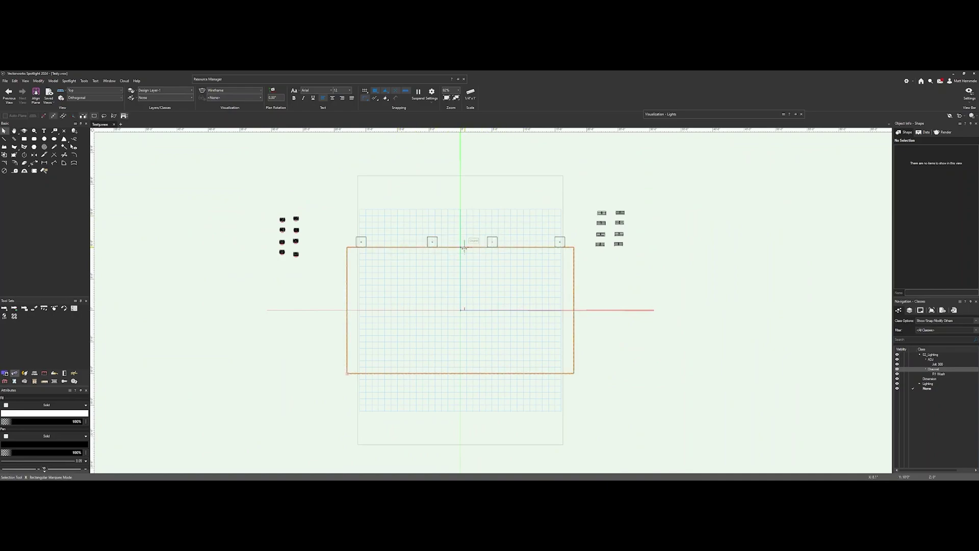
pyautogui.scroll(2, 463, 247)
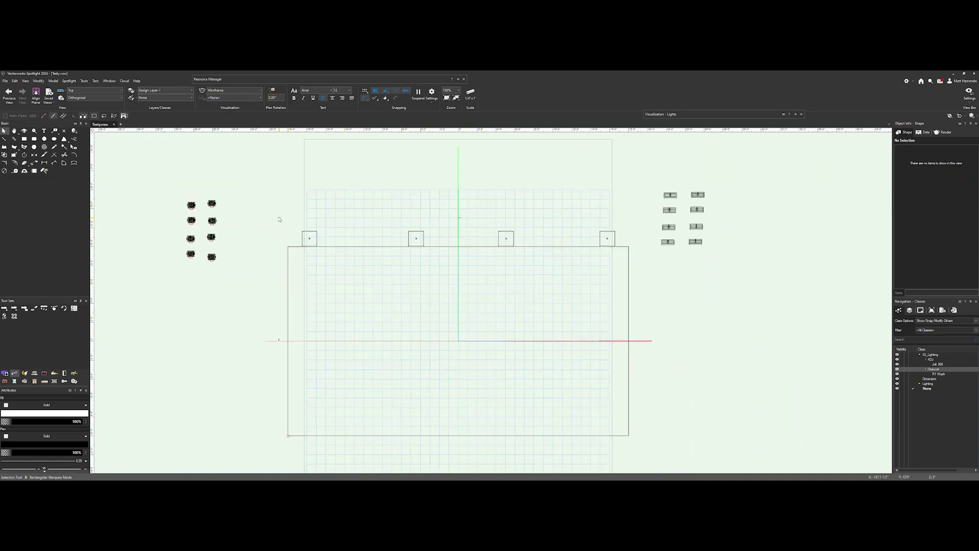
# - Spread the four stands evenly along the stage's rear edge, with the outer two centred on the rear corners
pyautogui.moveTo(275, 218); pyautogui.dragTo(622, 250)
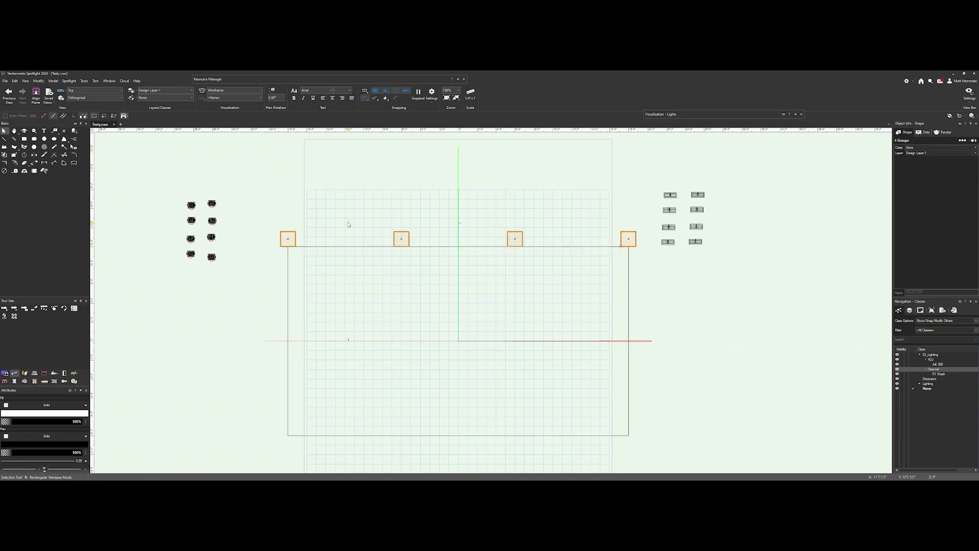
pyautogui.click(259, 211)
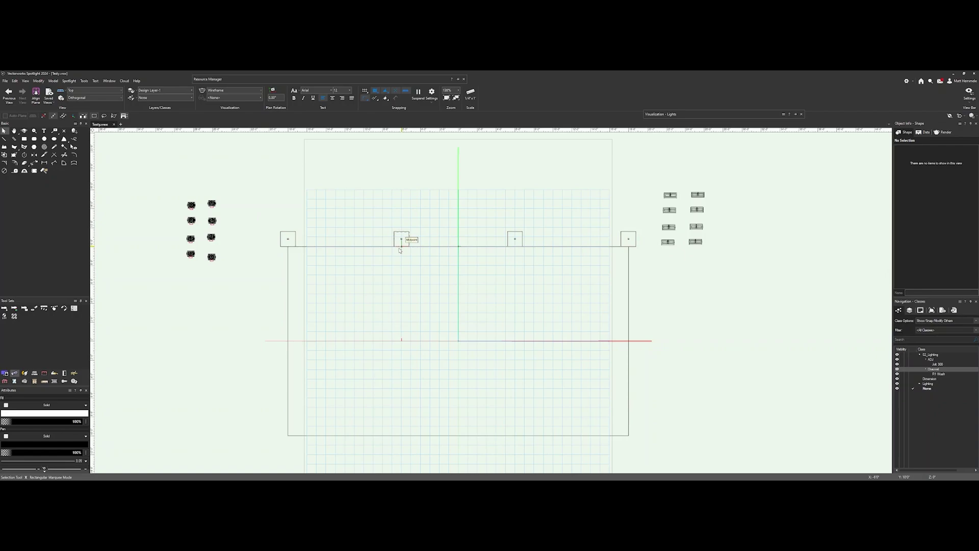
pyautogui.moveTo(352, 254); pyautogui.dragTo(391, 266, button='middle')
pyautogui.scroll(-2, 367, 242)
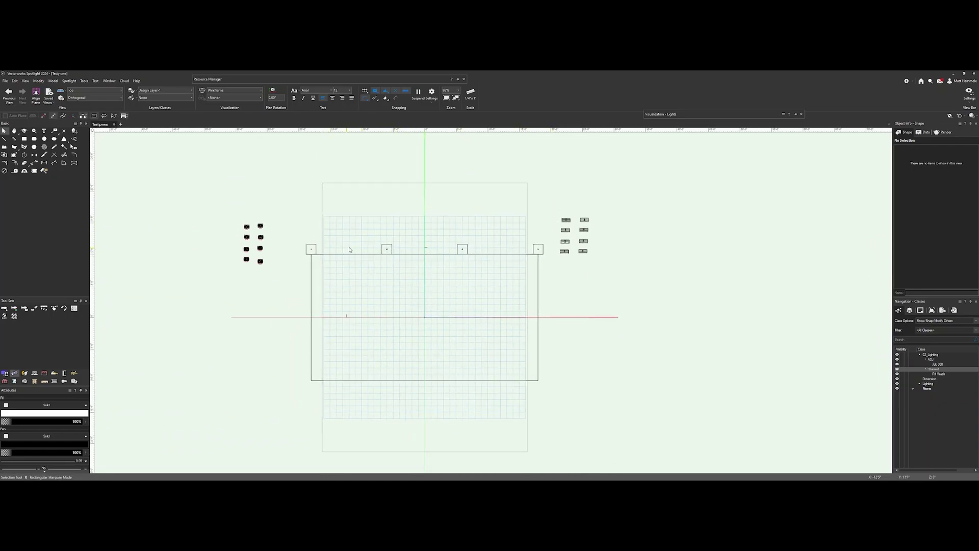
# - In the front view, raise all four stands together so their base plates sit on the floor line under the stage
pyautogui.click(92, 89)
pyautogui.click(88, 121)
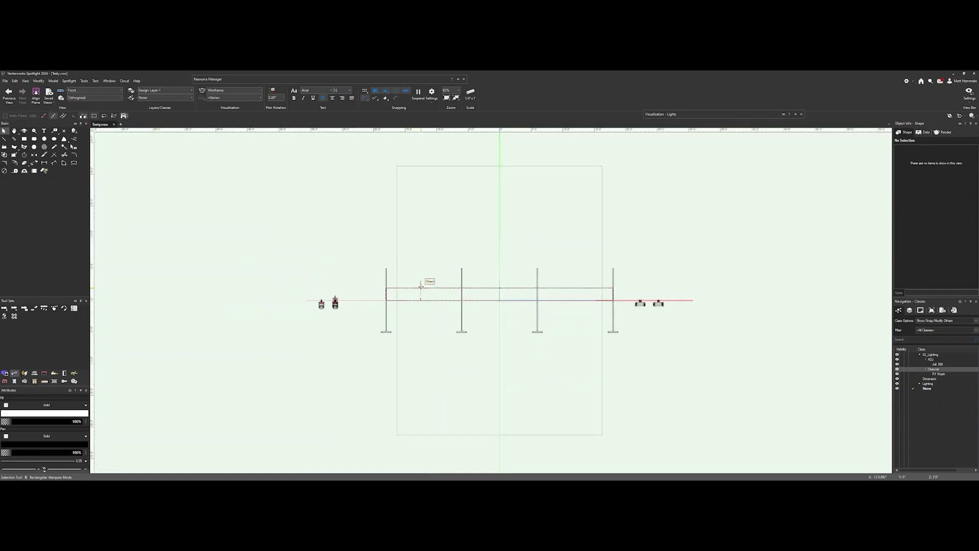
pyautogui.moveTo(363, 352); pyautogui.dragTo(630, 252)
pyautogui.click(557, 324)
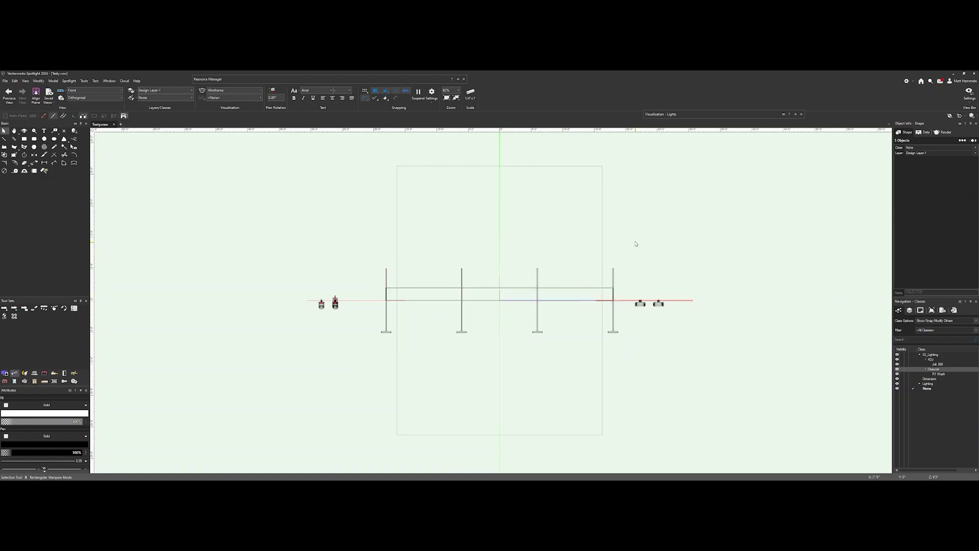
pyautogui.click(613, 271)
pyautogui.keyDown('shift'); pyautogui.click(538, 276); pyautogui.keyUp('shift')
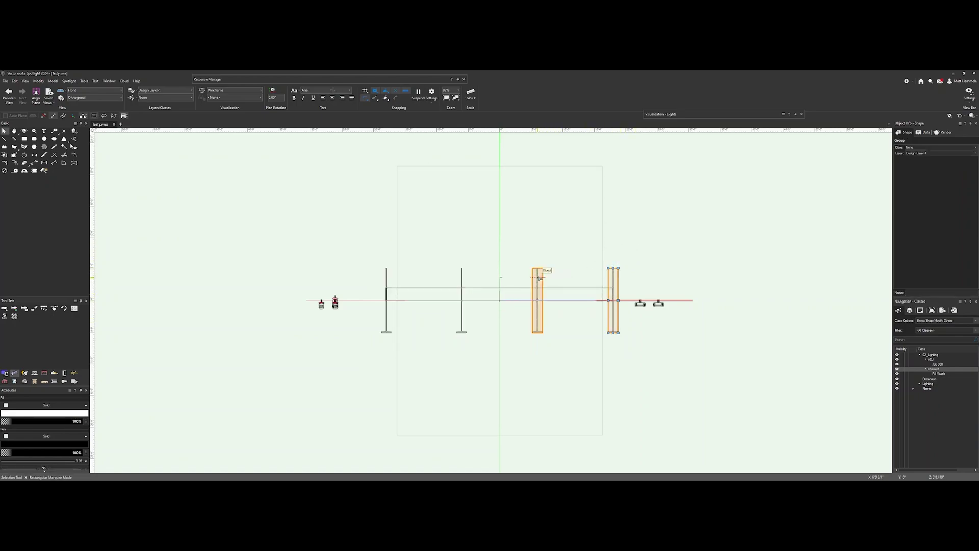
pyautogui.keyDown('shift'); pyautogui.click(461, 275); pyautogui.keyUp('shift')
pyautogui.keyDown('shift'); pyautogui.click(386, 279); pyautogui.keyUp('shift')
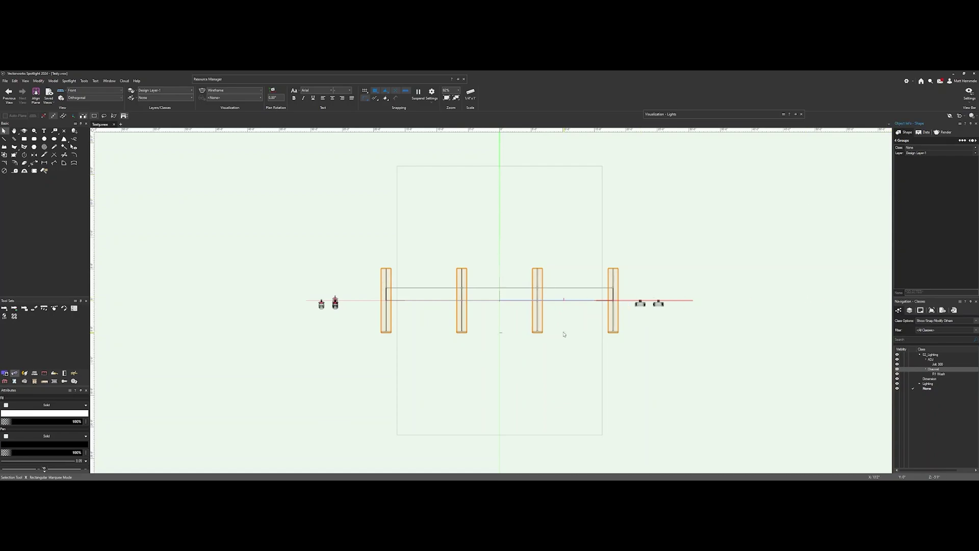
pyautogui.moveTo(537, 332); pyautogui.dragTo(537, 300)
# - In the top view, accept the backup copy and place a separate copy of the first stand's pole just beside that stand
pyautogui.press('5')
pyautogui.click(361, 229)
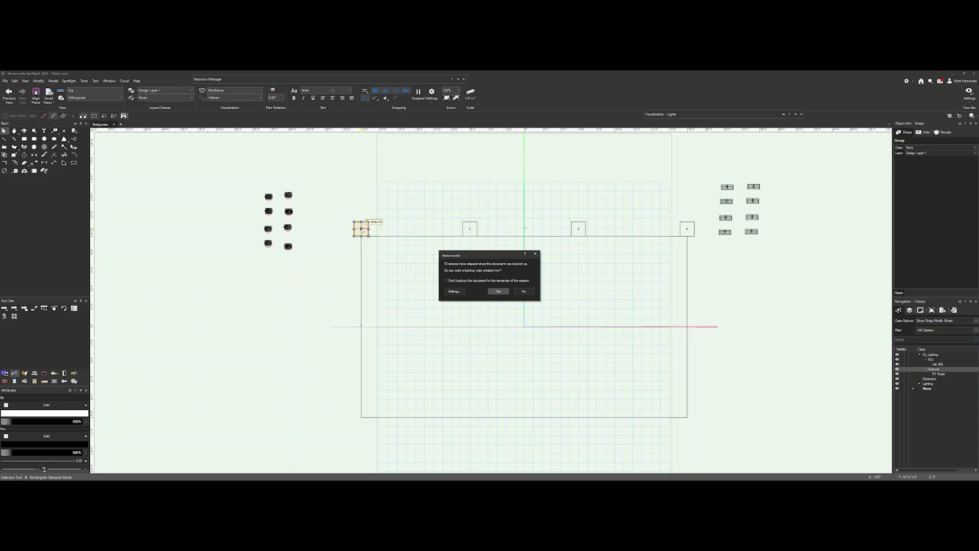
pyautogui.click(493, 292)
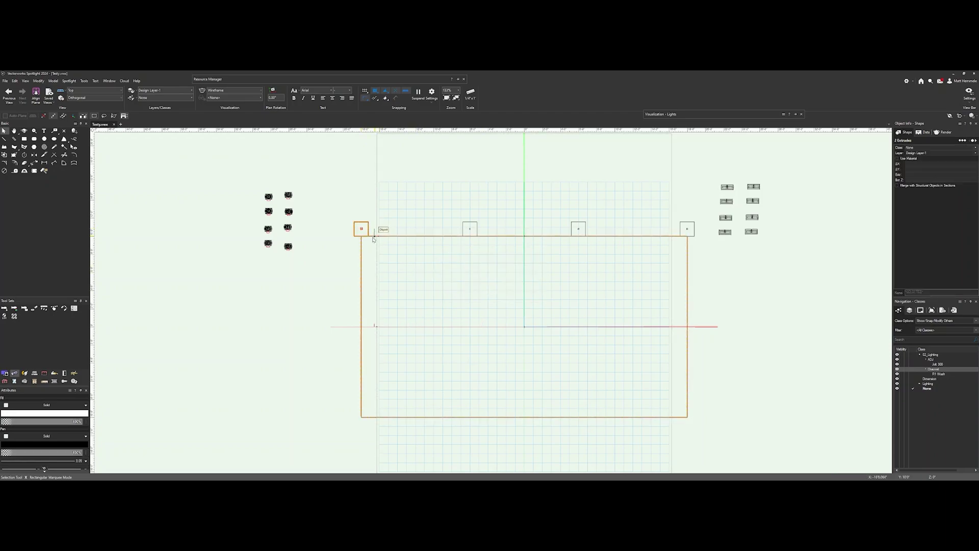
pyautogui.scroll(3, 370, 239)
pyautogui.click(370, 184)
pyautogui.click(341, 202)
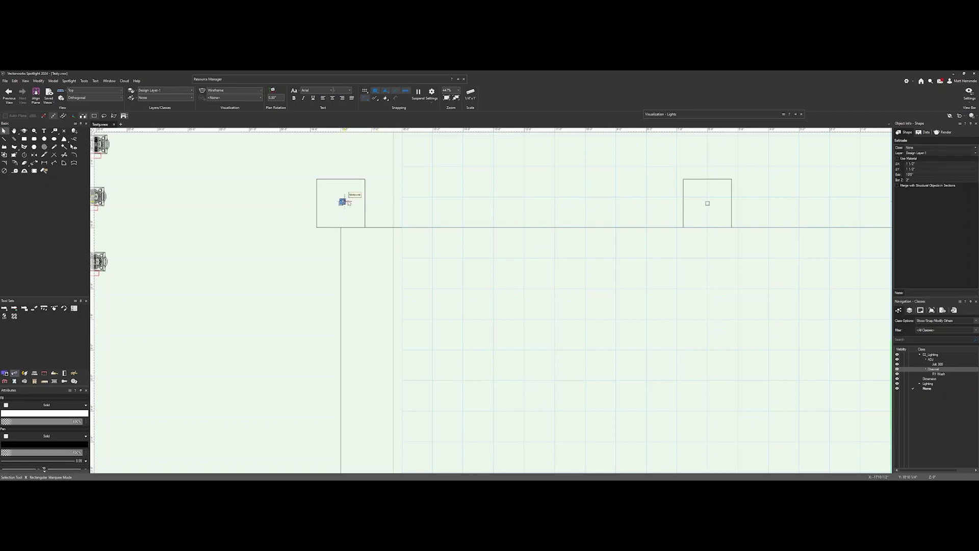
pyautogui.moveTo(286, 163); pyautogui.dragTo(378, 234)
pyautogui.scroll(-2, 375, 221)
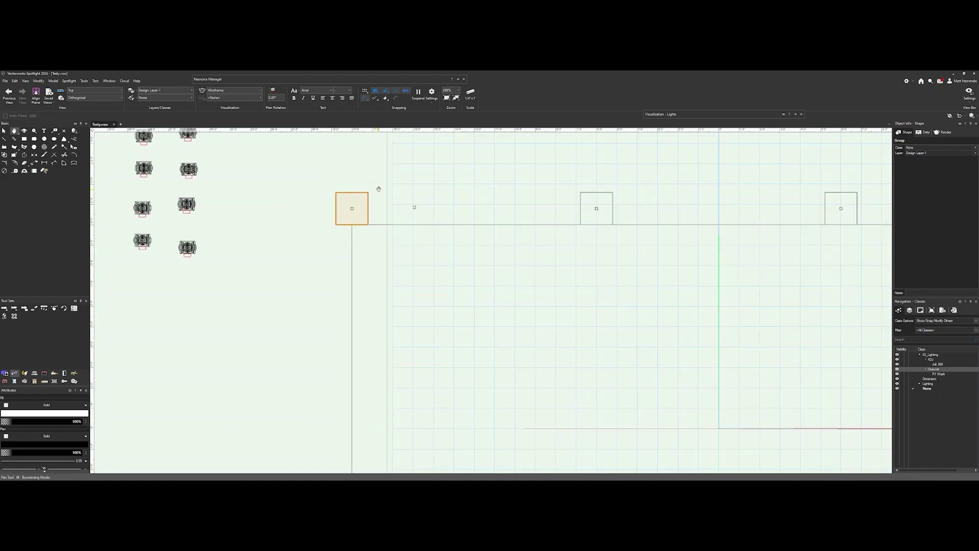
pyautogui.moveTo(378, 187); pyautogui.dragTo(373, 223, button='middle')
# - In the front view, rotate the loose pole copy 90° so it lies horizontally
pyautogui.click(410, 242)
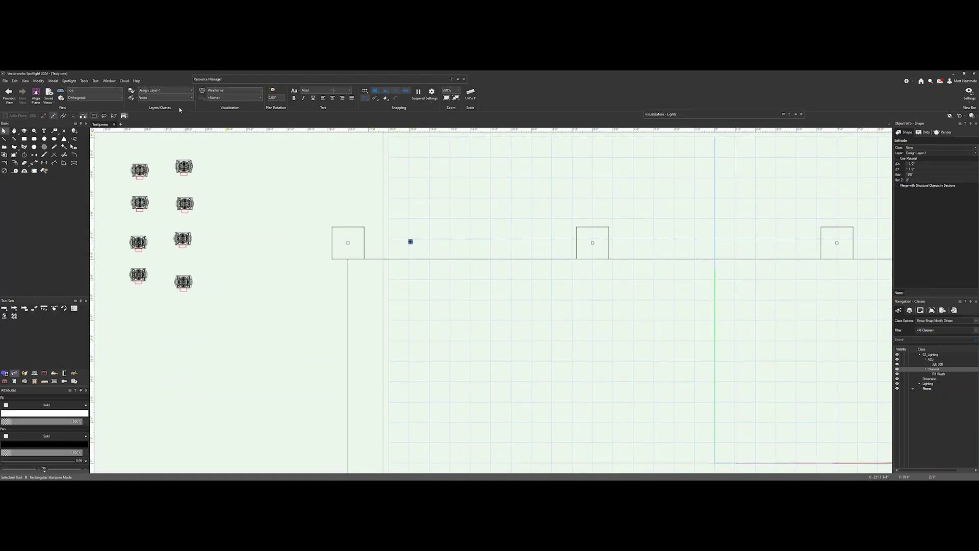
pyautogui.click(94, 91)
pyautogui.click(103, 123)
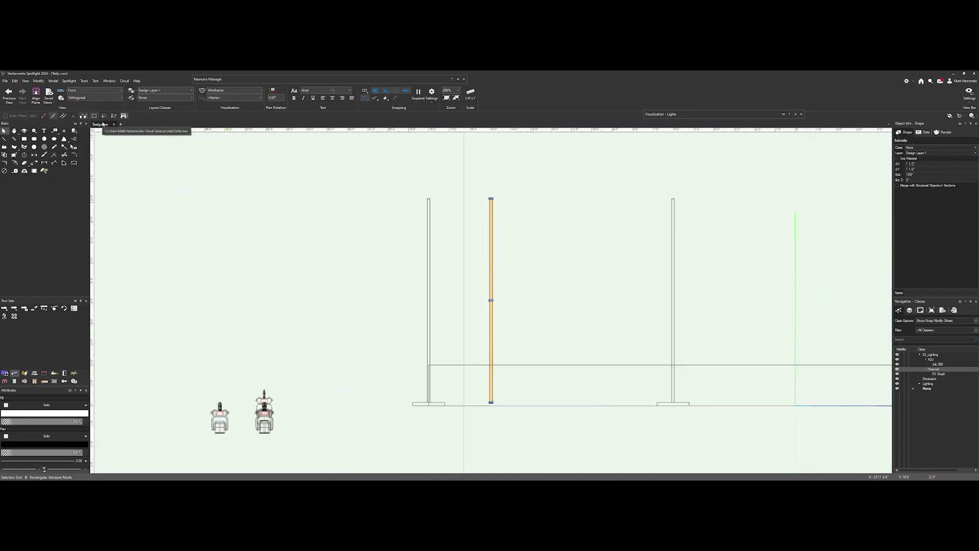
pyautogui.hotkey('ctrl', 'l')
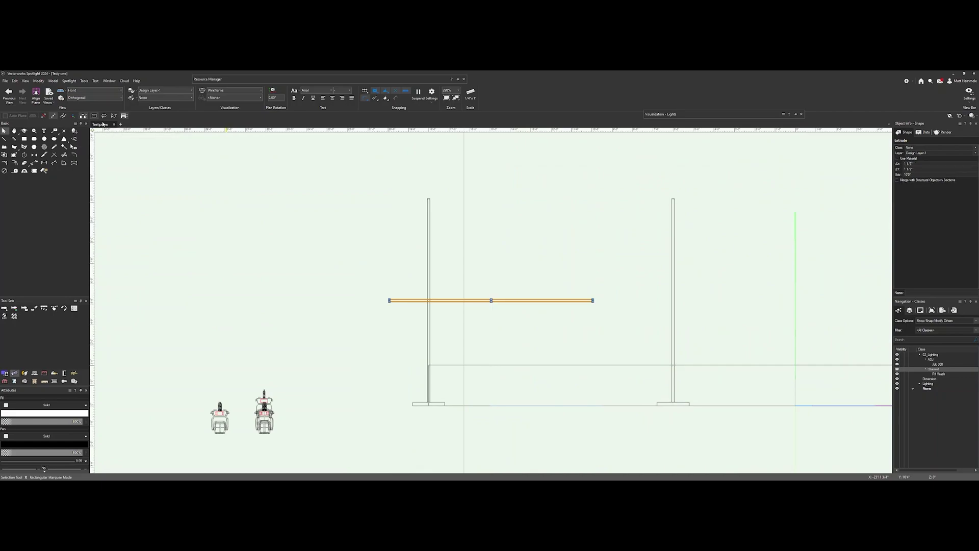
# - Open the 2D components of the Light Instr ADJ Jolt 300 symbol to examine them, and leave the symbol editor
pyautogui.scroll(-3, 450, 256)
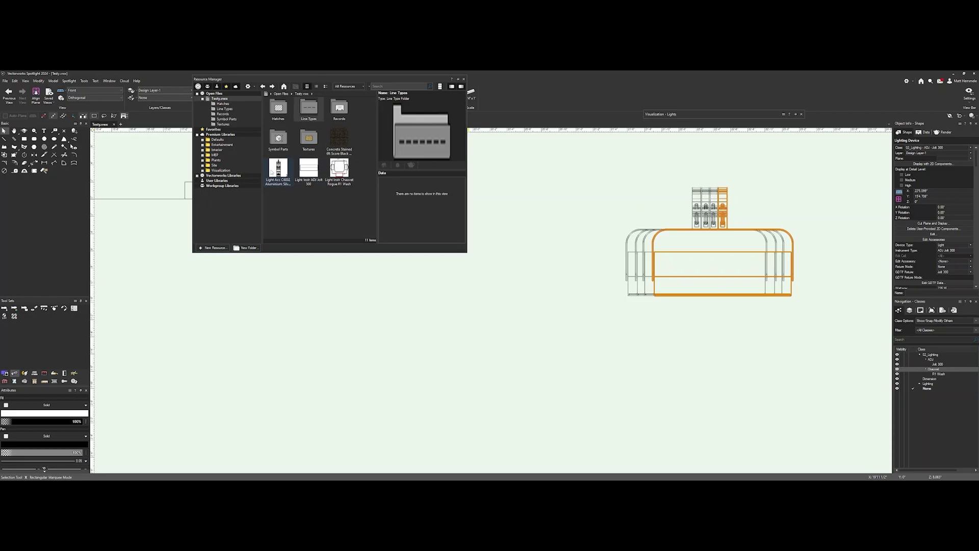
pyautogui.rightClick(306, 171)
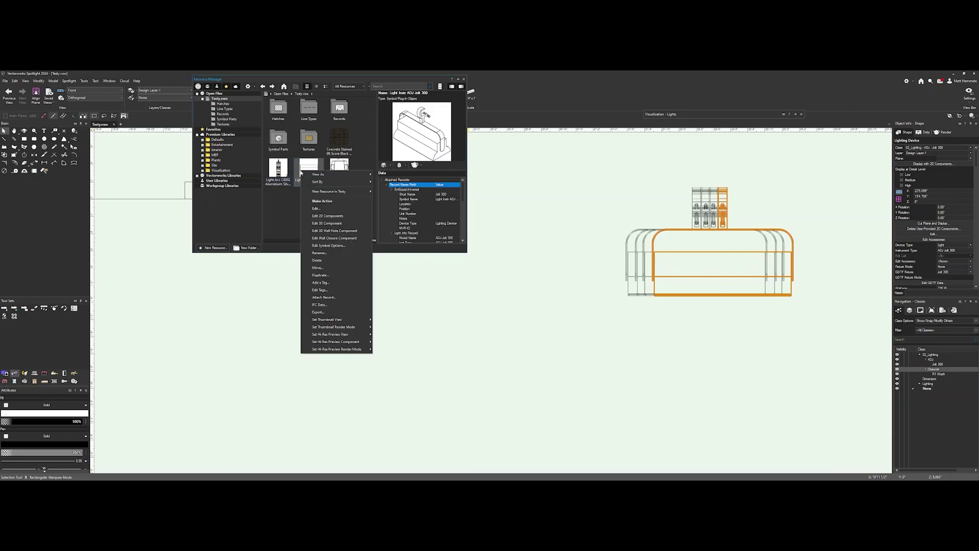
pyautogui.click(324, 204)
pyautogui.click(458, 252)
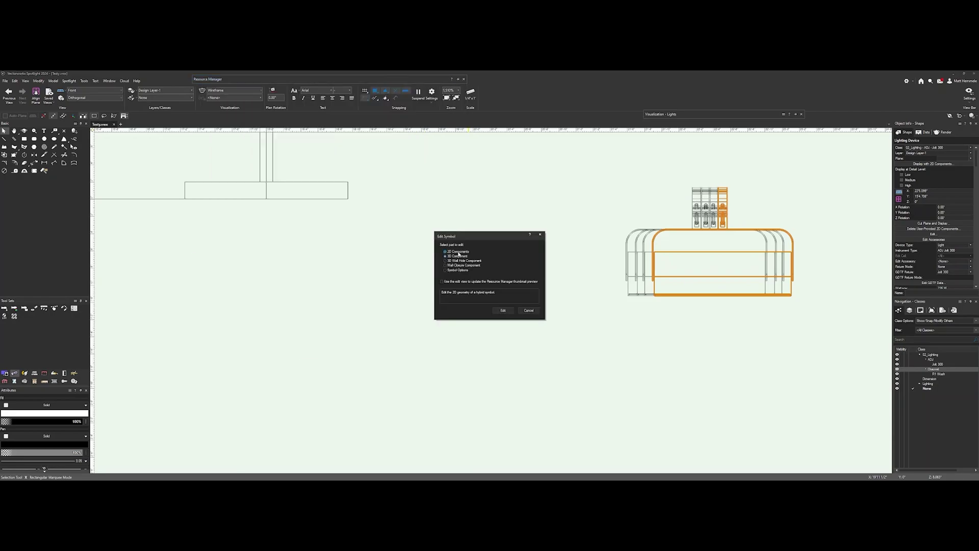
pyautogui.click(503, 310)
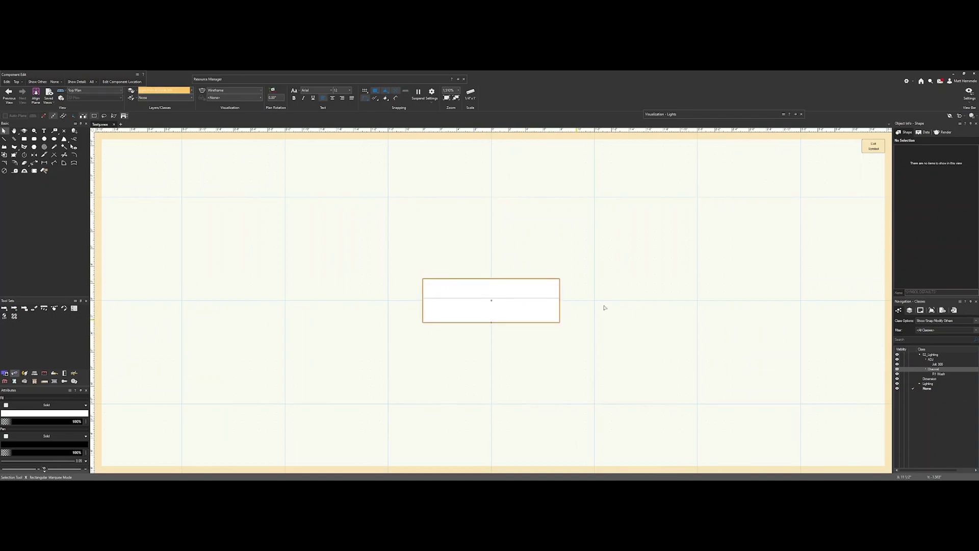
pyautogui.scroll(-3, 488, 368)
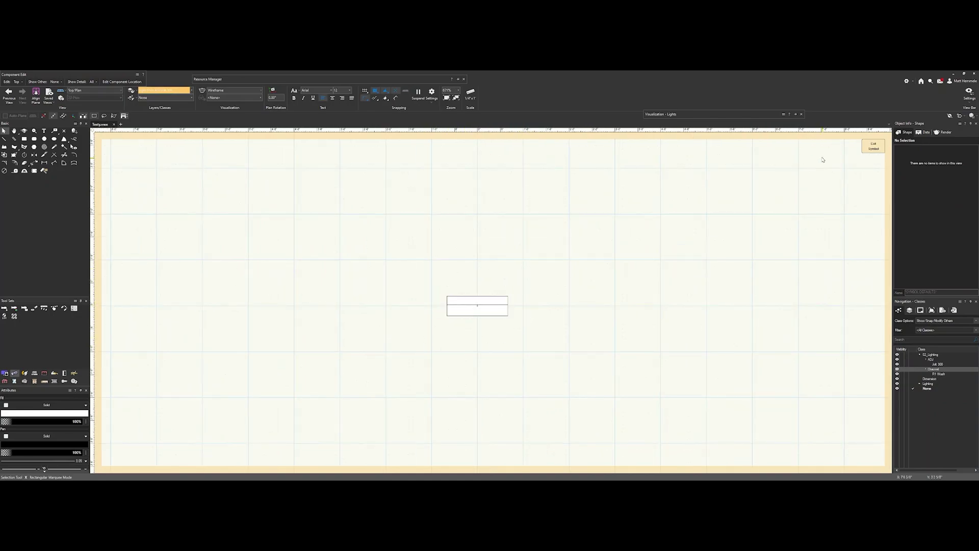
pyautogui.click(873, 146)
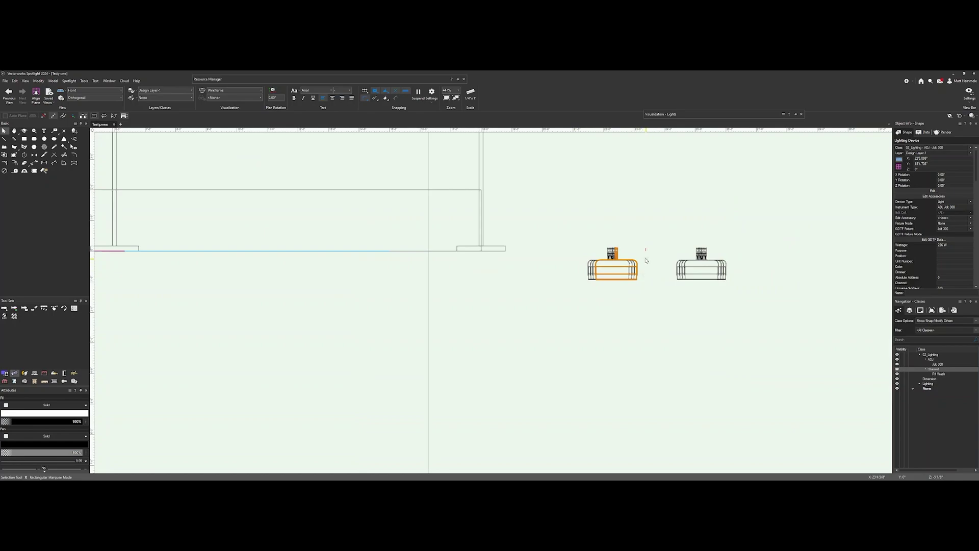
# - Move the horizontal pole sideways to the centreline, midway between the two inner stands
pyautogui.scroll(-1, 529, 289)
pyautogui.moveTo(484, 295); pyautogui.dragTo(499, 291, button='middle')
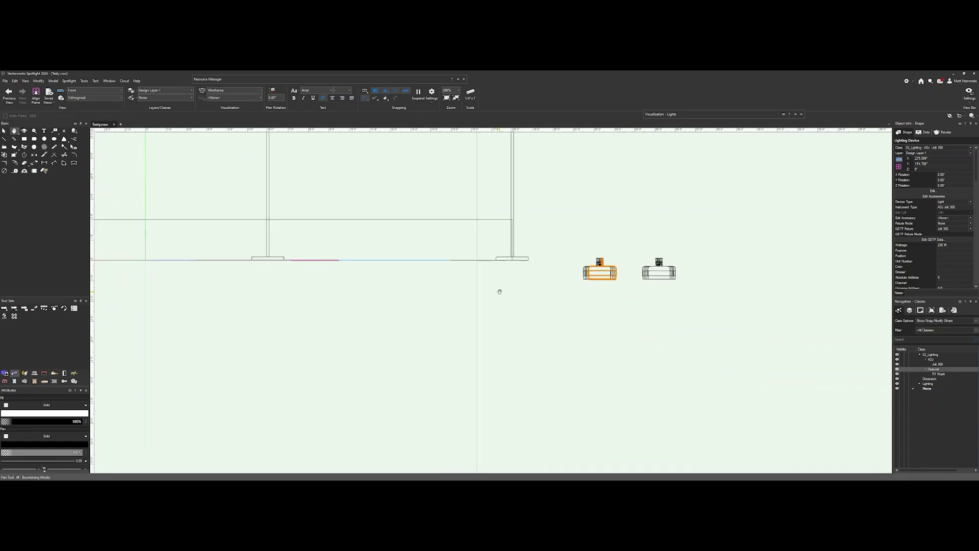
pyautogui.scroll(-2, 499, 291)
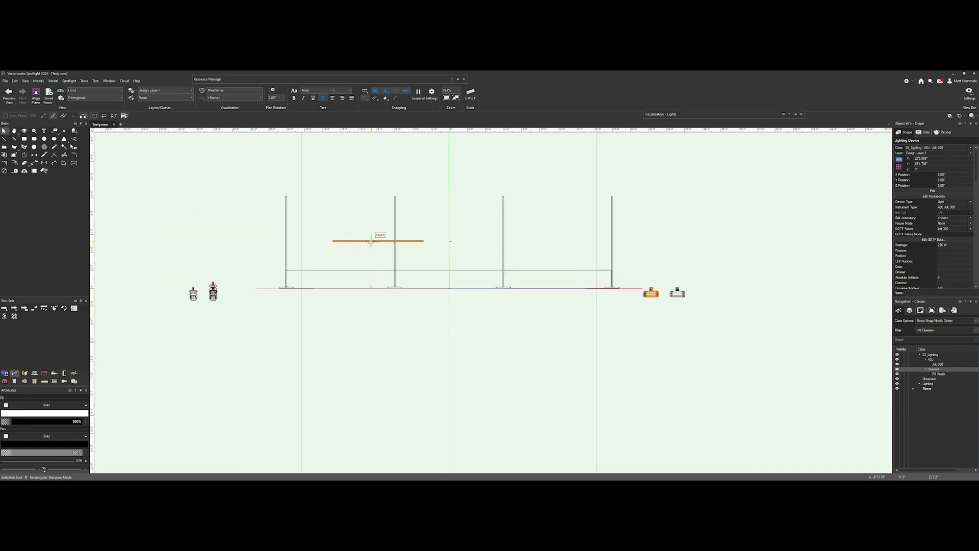
pyautogui.scroll(-1, 371, 243)
pyautogui.click(370, 241)
pyautogui.scroll(3, 370, 242)
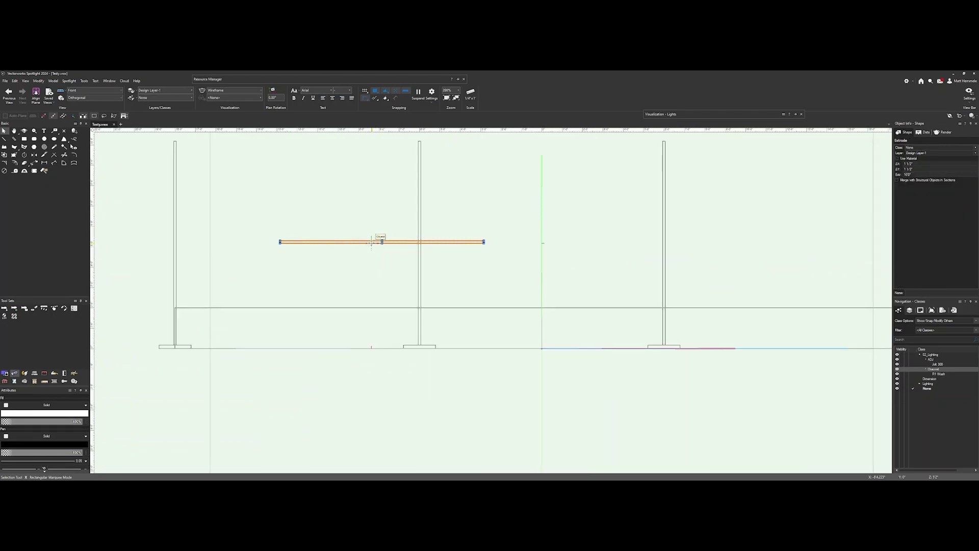
pyautogui.moveTo(372, 241); pyautogui.dragTo(540, 242)
pyautogui.scroll(3, 551, 252)
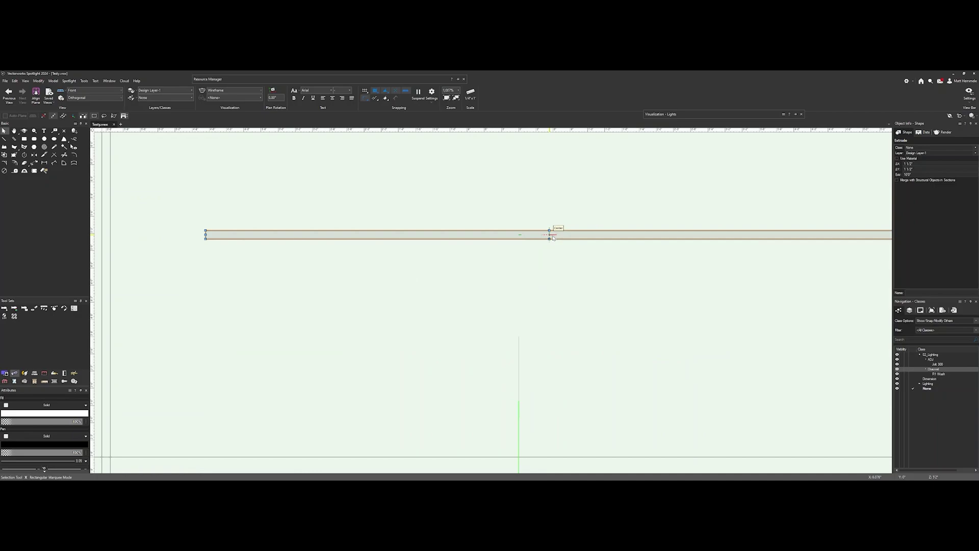
pyautogui.scroll(-5, 516, 236)
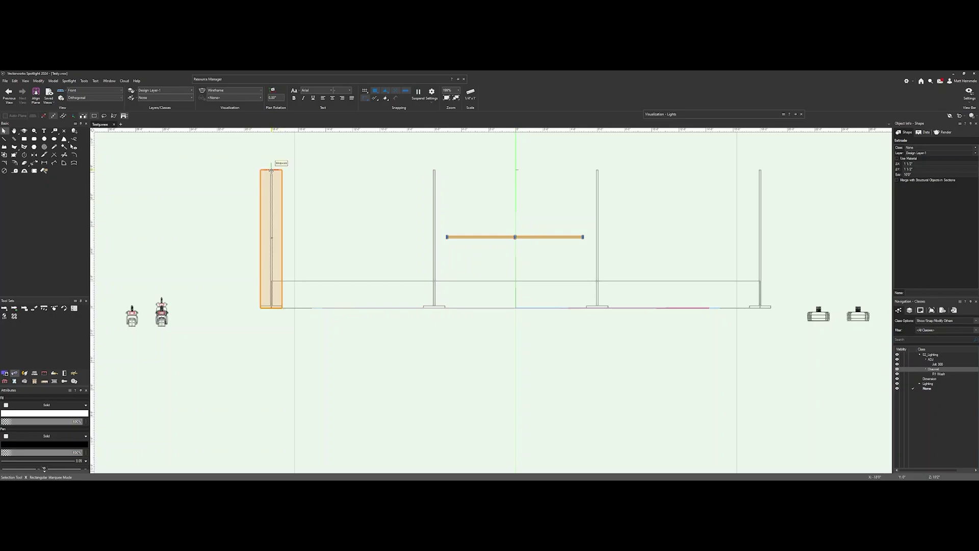
pyautogui.scroll(-1, 403, 306)
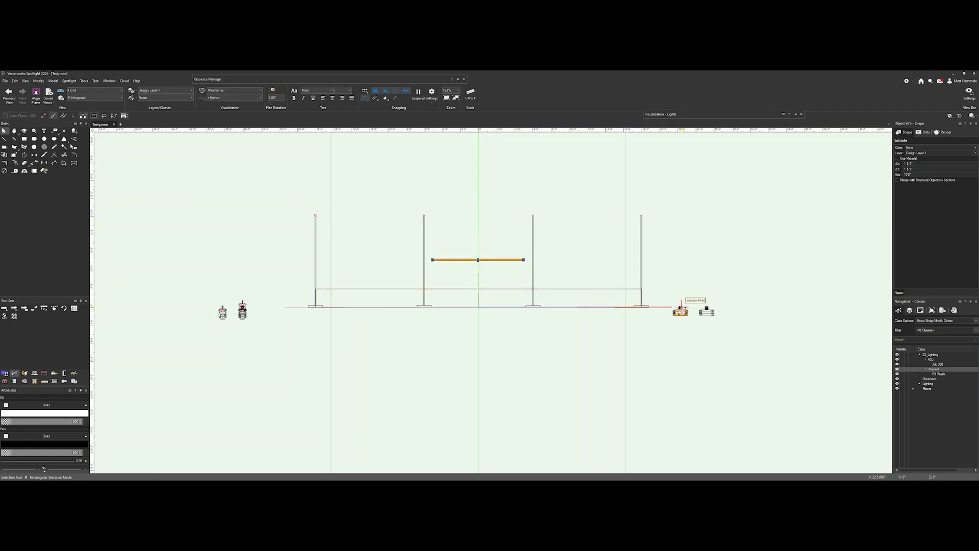
# - Raise the four Jolt 300 fixtures of the stack nearest the stage into an upper row, one on the inner side of each stand
pyautogui.moveTo(680, 309); pyautogui.dragTo(668, 236)
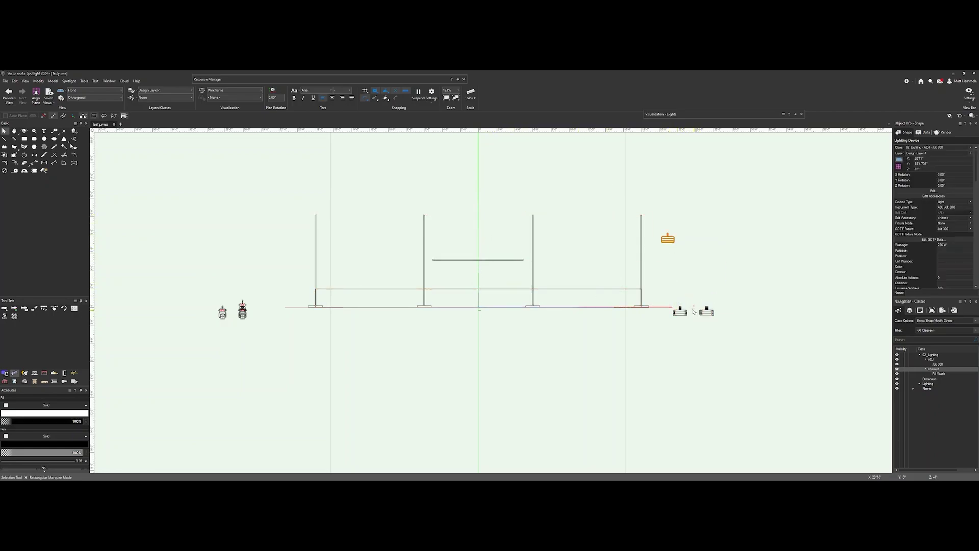
pyautogui.moveTo(682, 310); pyautogui.dragTo(551, 235)
pyautogui.moveTo(680, 309); pyautogui.dragTo(409, 235)
pyautogui.moveTo(679, 306); pyautogui.dragTo(331, 232)
pyautogui.keyDown('shift'); pyautogui.click(404, 234); pyautogui.keyUp('shift')
pyautogui.moveTo(404, 234); pyautogui.dragTo(431, 234)
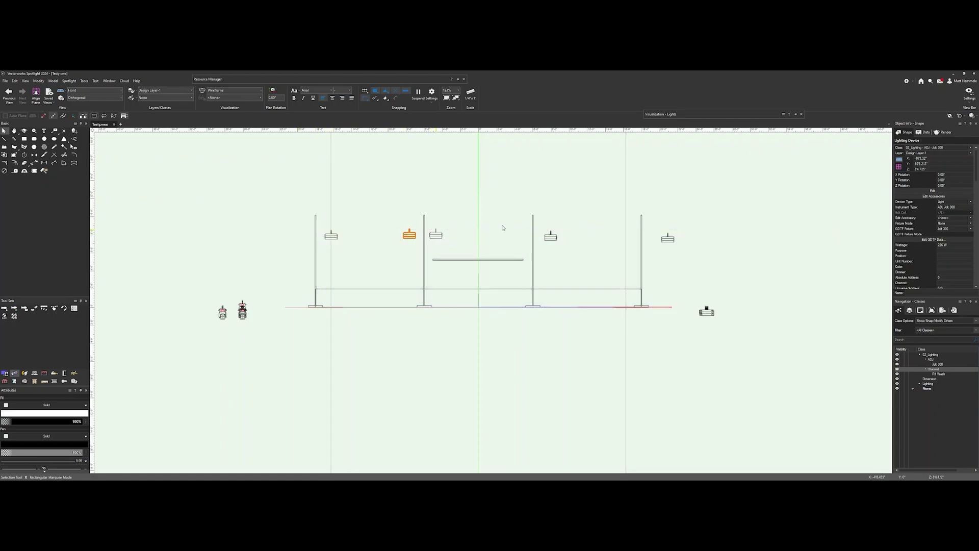
pyautogui.moveTo(555, 233); pyautogui.dragTo(523, 235)
pyautogui.moveTo(661, 236); pyautogui.dragTo(629, 231)
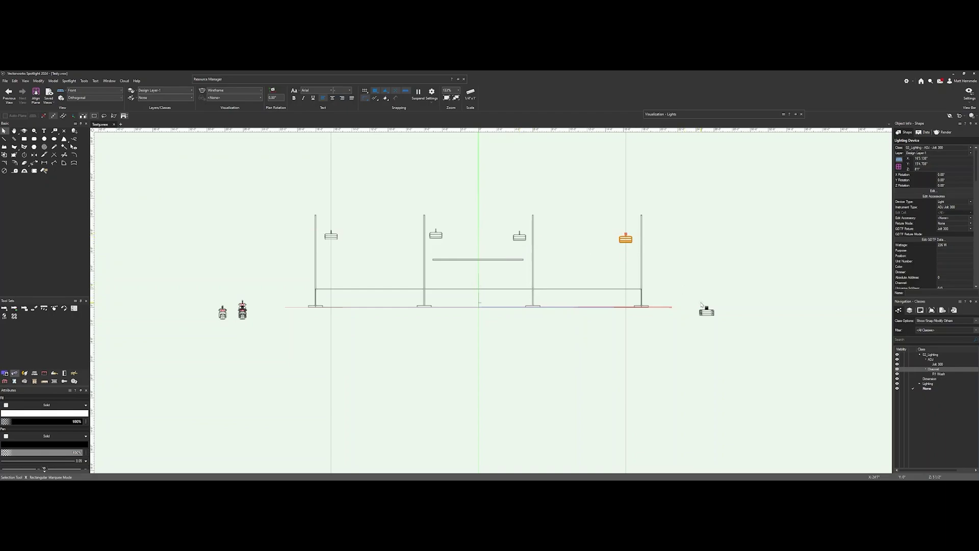
# - Distribute the other stack's four Jolt 300 fixtures in a lower row beneath the first, and select the horizontal pole on the centreline
pyautogui.moveTo(706, 309); pyautogui.dragTo(519, 277)
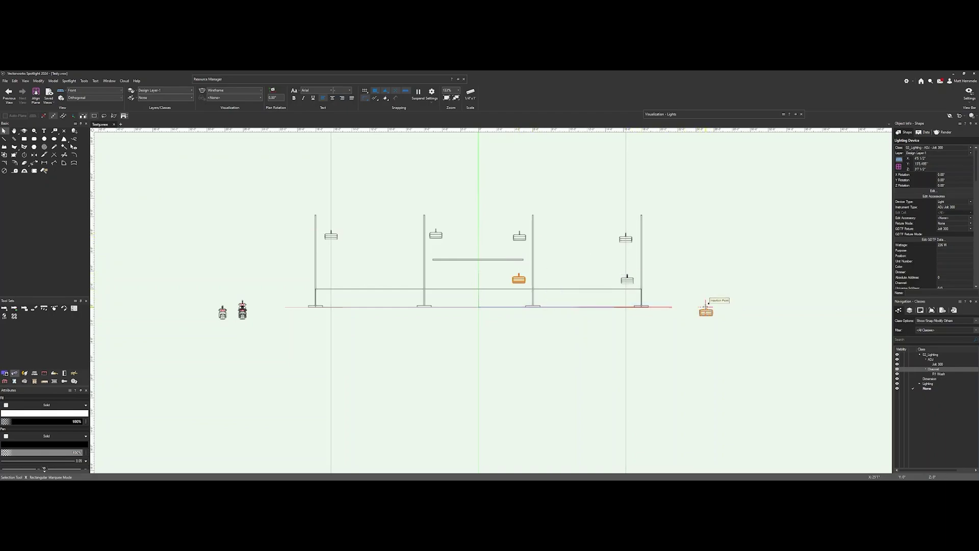
pyautogui.moveTo(706, 309); pyautogui.dragTo(330, 280)
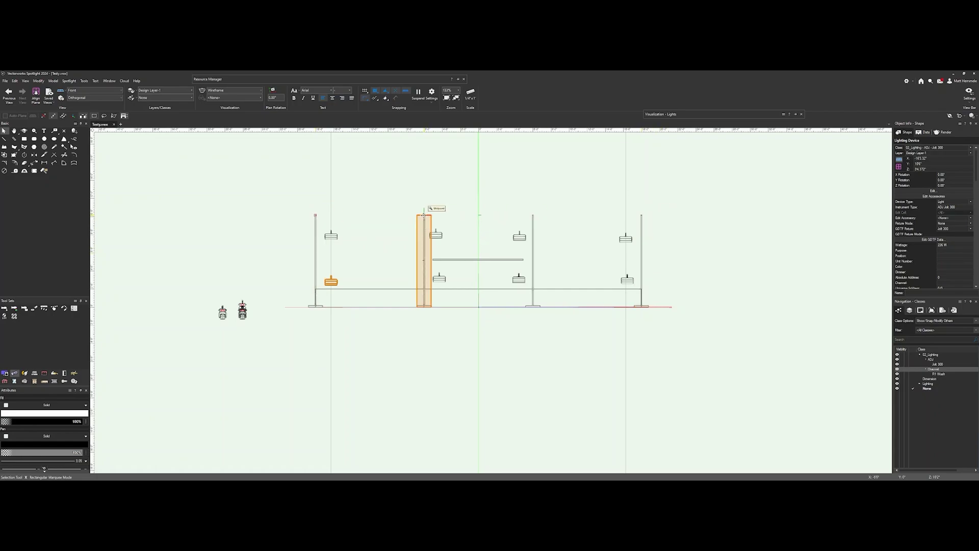
pyautogui.click(467, 260)
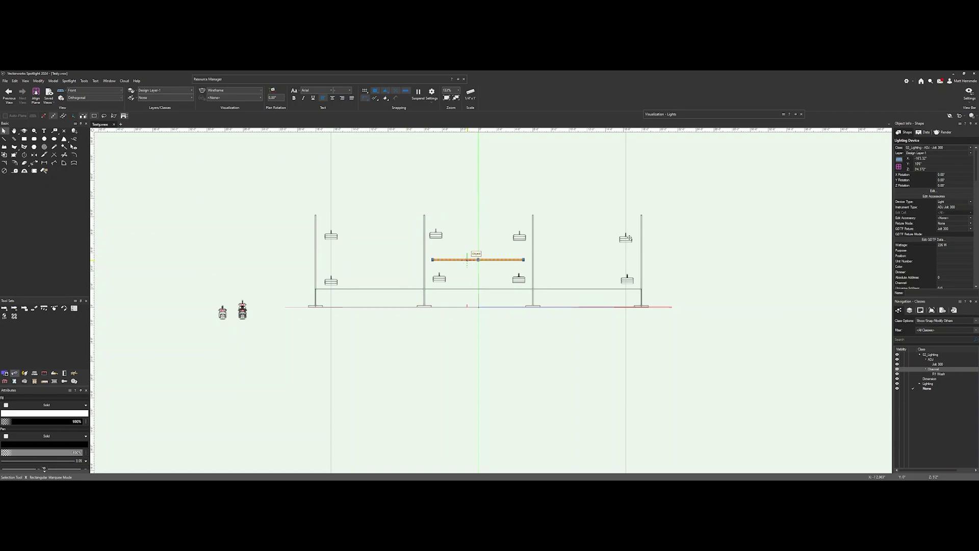
# - Rotate the horizontal pole about its midpoint by about 30 degrees so it slopes up diagonally
pyautogui.click(24, 154)
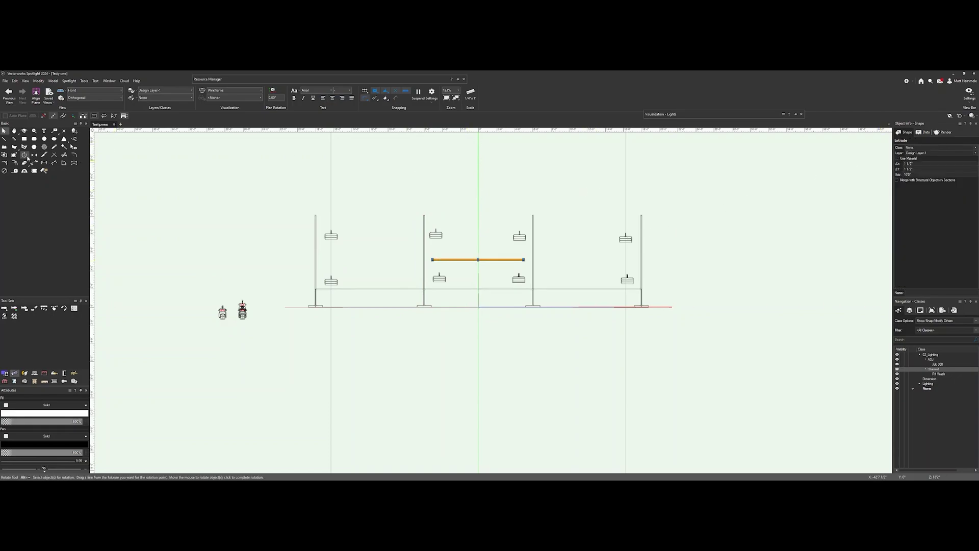
pyautogui.click(478, 259)
pyautogui.click(575, 260)
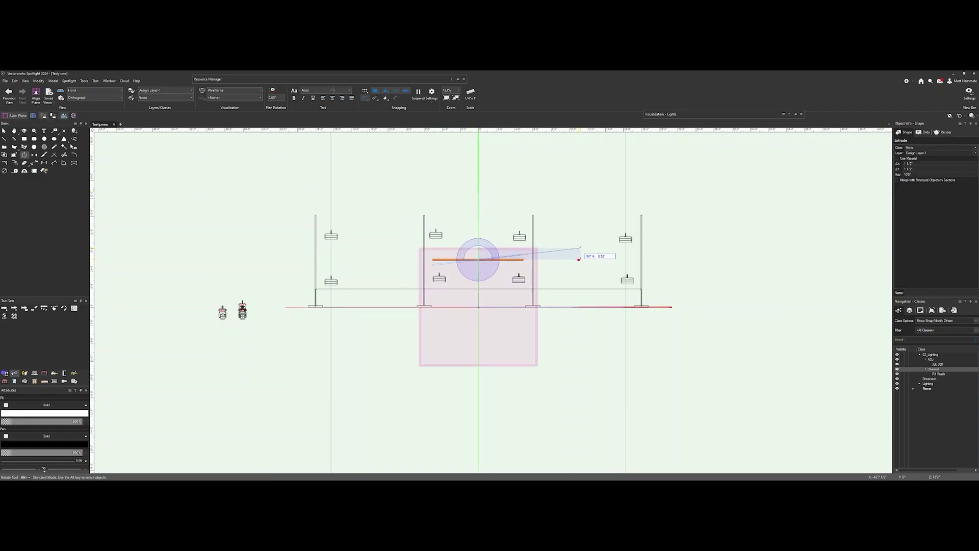
pyautogui.click(572, 206)
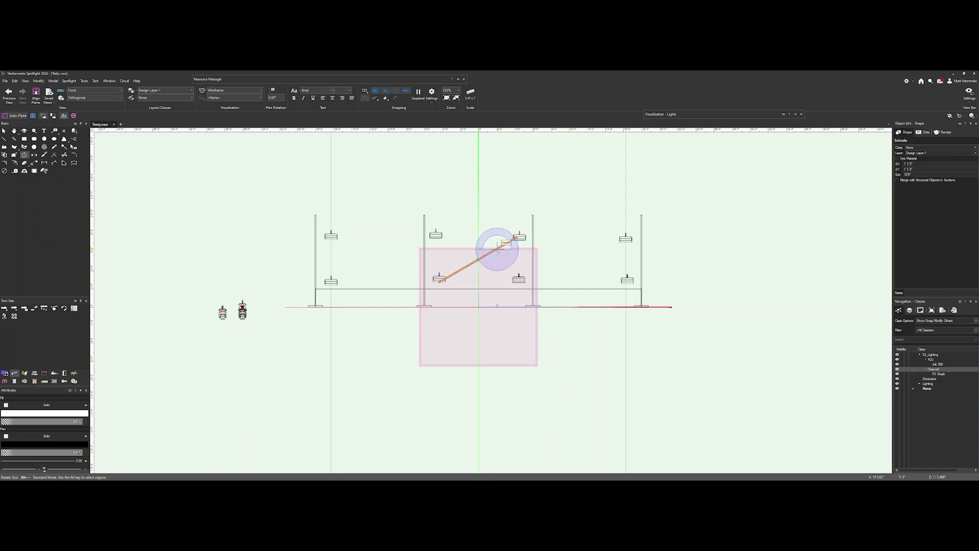
pyautogui.press('x')
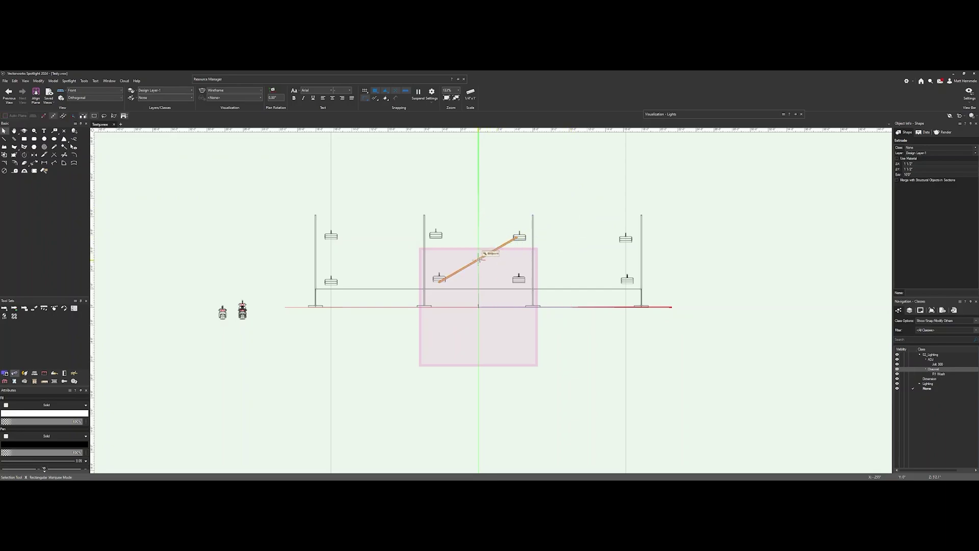
# - Move the sloping pole between the leftmost two stands, set its extrusion length to 15' and adjust its position to span them
pyautogui.moveTo(480, 260); pyautogui.dragTo(385, 238)
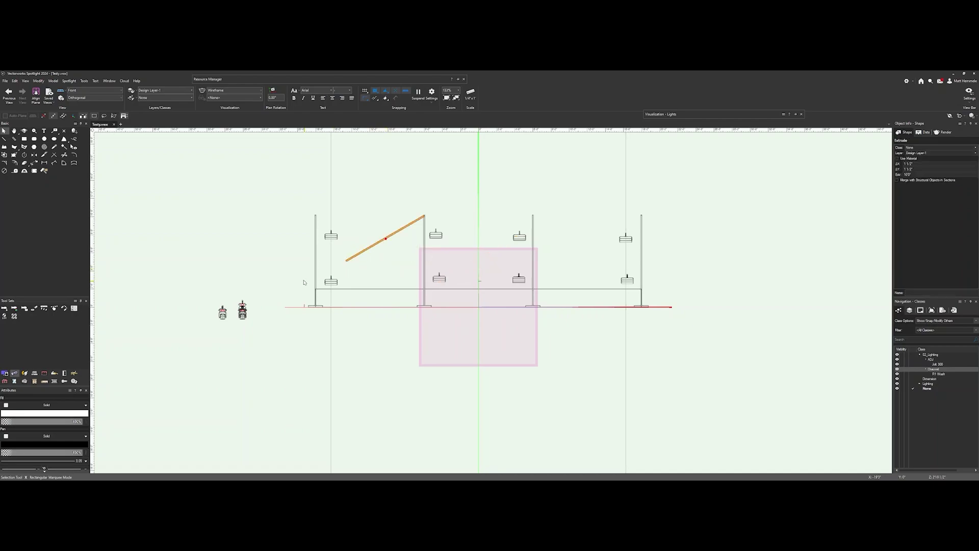
pyautogui.click(908, 174)
pyautogui.press('Return')
pyautogui.moveTo(372, 240); pyautogui.dragTo(368, 248)
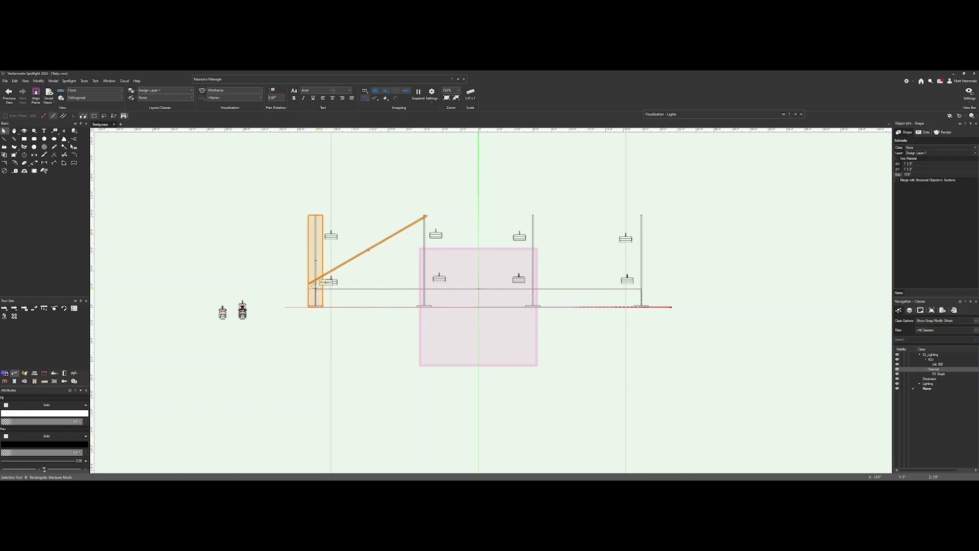
# - Undo the pole's moves, lengthening and rotation so it is horizontal on the centreline again
pyautogui.hotkey('ctrl', 'z')
pyautogui.hotkey('ctrl', 'z')
pyautogui.hotkey('ctrl', 'z')
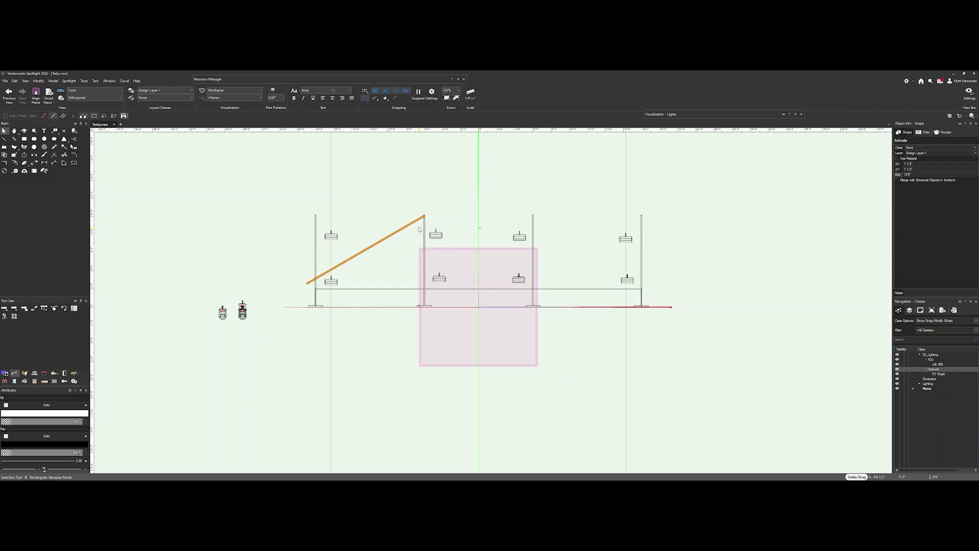
pyautogui.hotkey('ctrl', 'z')
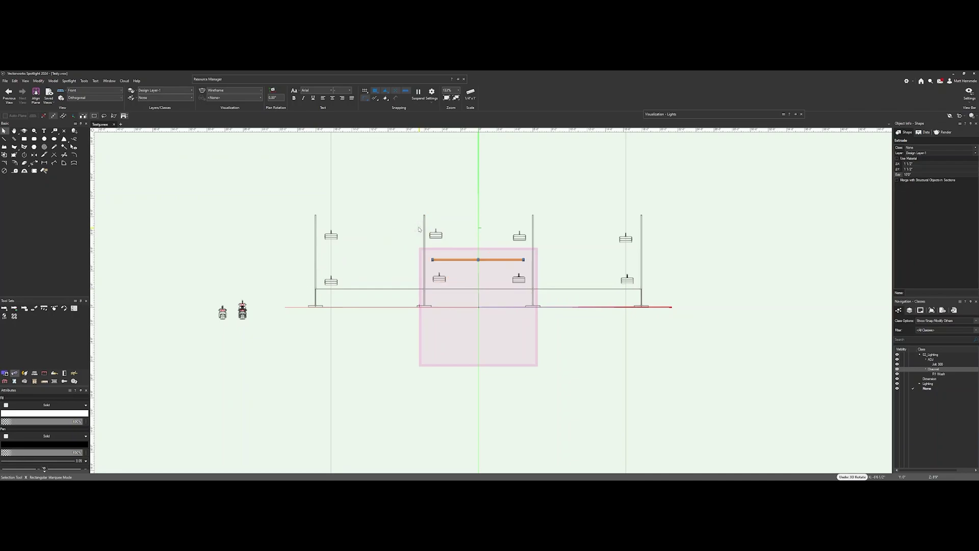
# - Move the horizontal pole above the stands, and shift the leftmost stand's two Jolt 300 fixtures closer to its pole
pyautogui.moveTo(497, 260); pyautogui.dragTo(503, 176)
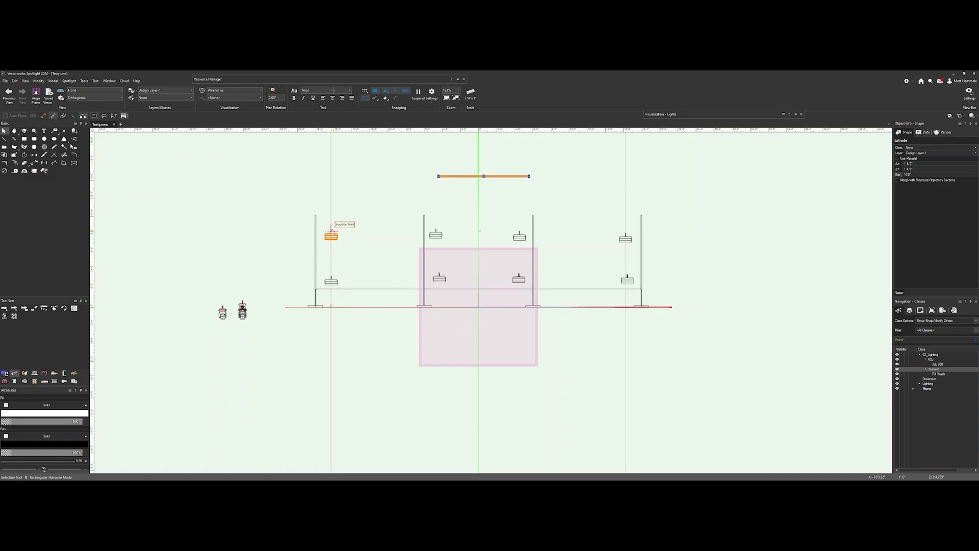
pyautogui.moveTo(331, 232); pyautogui.dragTo(324, 220)
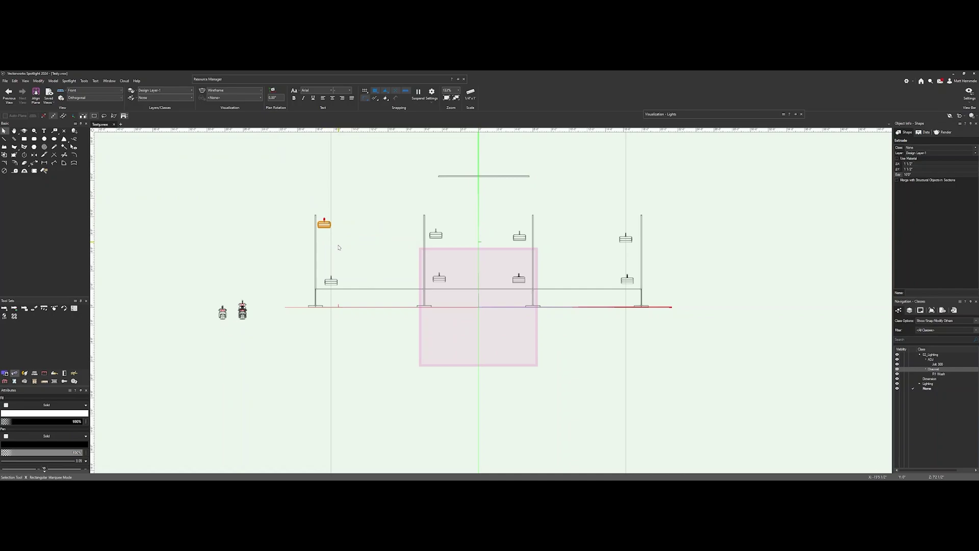
pyautogui.moveTo(331, 276); pyautogui.dragTo(323, 276)
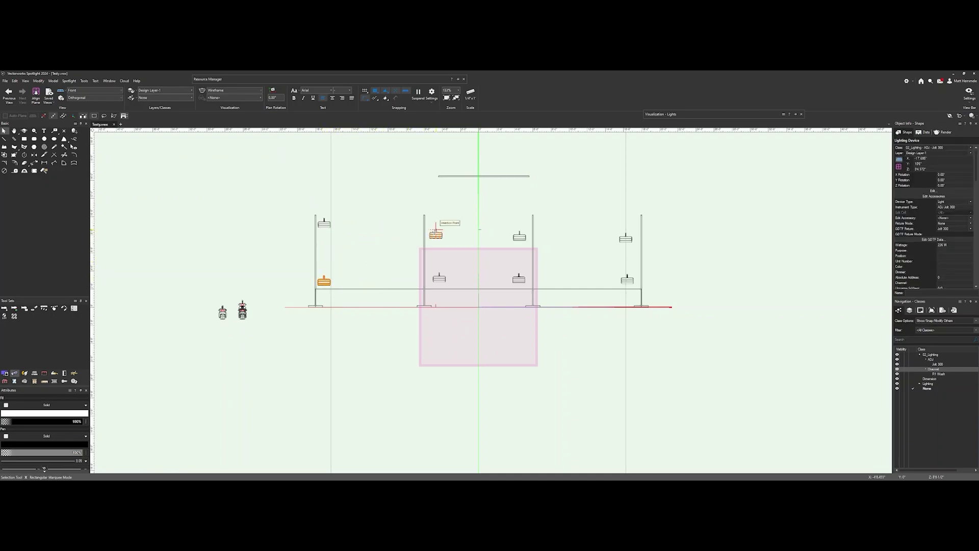
# - Shift the other six Jolt 300 fixtures closer to their stands, raising the upper ones towards the pole tops
pyautogui.moveTo(436, 228); pyautogui.dragTo(436, 215)
pyautogui.moveTo(439, 277); pyautogui.dragTo(433, 281)
pyautogui.moveTo(519, 236); pyautogui.dragTo(526, 221)
pyautogui.moveTo(519, 278); pyautogui.dragTo(525, 281)
pyautogui.moveTo(626, 238); pyautogui.dragTo(635, 222)
pyautogui.moveTo(627, 278); pyautogui.dragTo(632, 282)
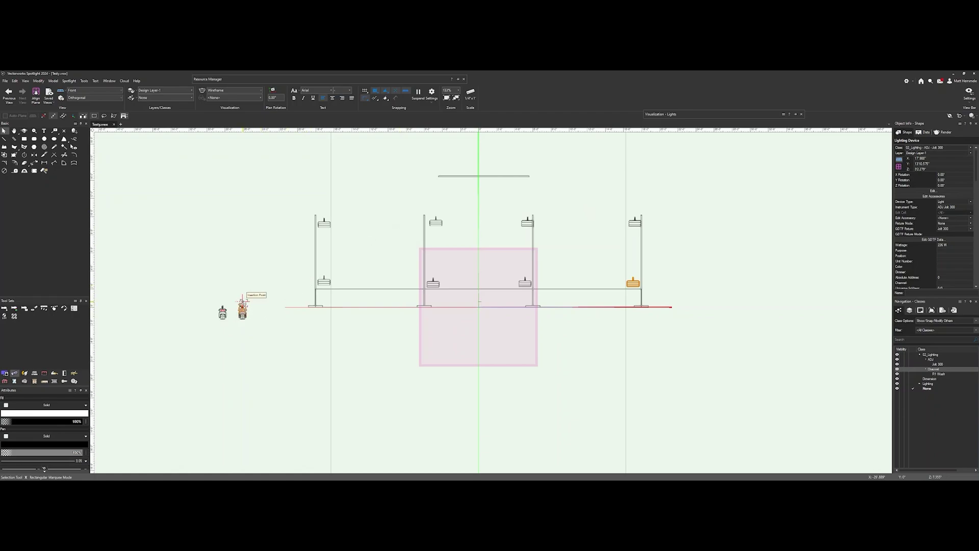
# - Distribute the front stack's four Rogue R1 Wash fixtures in a row between the upper and lower Jolt 300 rows
pyautogui.moveTo(242, 299); pyautogui.dragTo(363, 257)
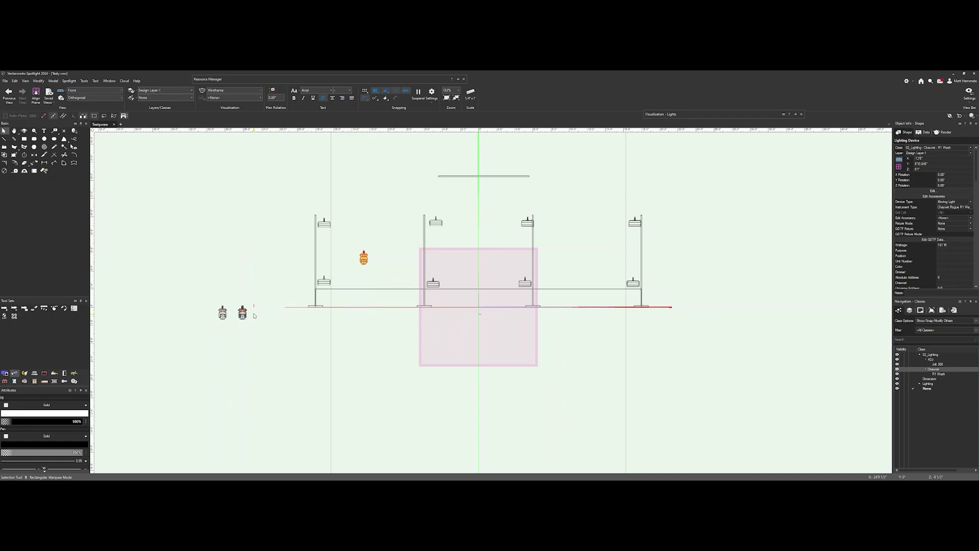
pyautogui.moveTo(247, 309); pyautogui.dragTo(444, 253)
pyautogui.moveTo(245, 306); pyautogui.dragTo(497, 253)
pyautogui.moveTo(242, 306); pyautogui.dragTo(582, 254)
# - Distribute the other four Rogue R1 Wash fixtures in a row near the pole tops, and lower the rightmost fixture beneath them slightly
pyautogui.moveTo(221, 314); pyautogui.dragTo(356, 218)
pyautogui.moveTo(224, 313); pyautogui.dragTo(458, 208)
pyautogui.moveTo(225, 311); pyautogui.dragTo(498, 207)
pyautogui.moveTo(223, 309); pyautogui.dragTo(582, 204)
pyautogui.moveTo(582, 250); pyautogui.dragTo(584, 258)
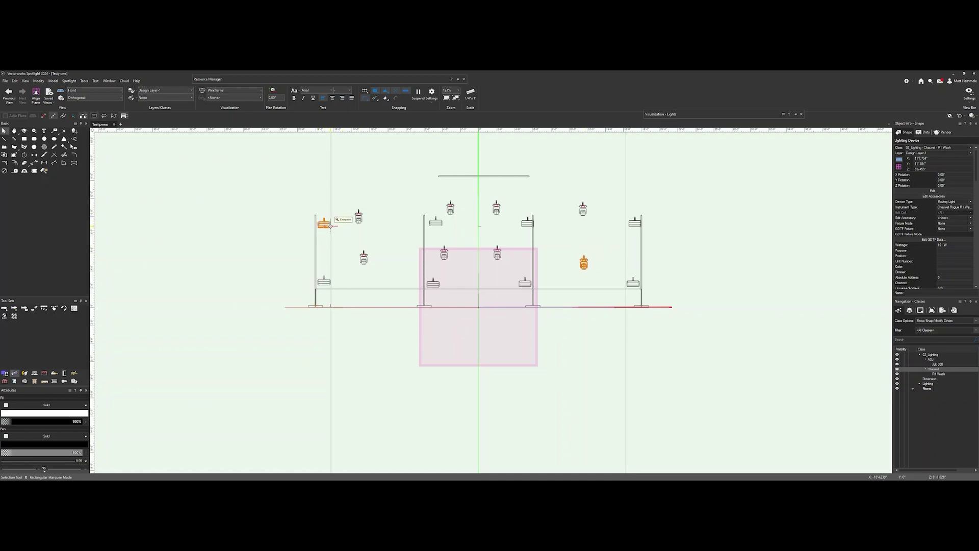
# - In the left view, align the lower row of Jolt 300 fixtures in depth with the one at the stand's pole
pyautogui.click(359, 211)
pyautogui.click(94, 90)
pyautogui.click(81, 151)
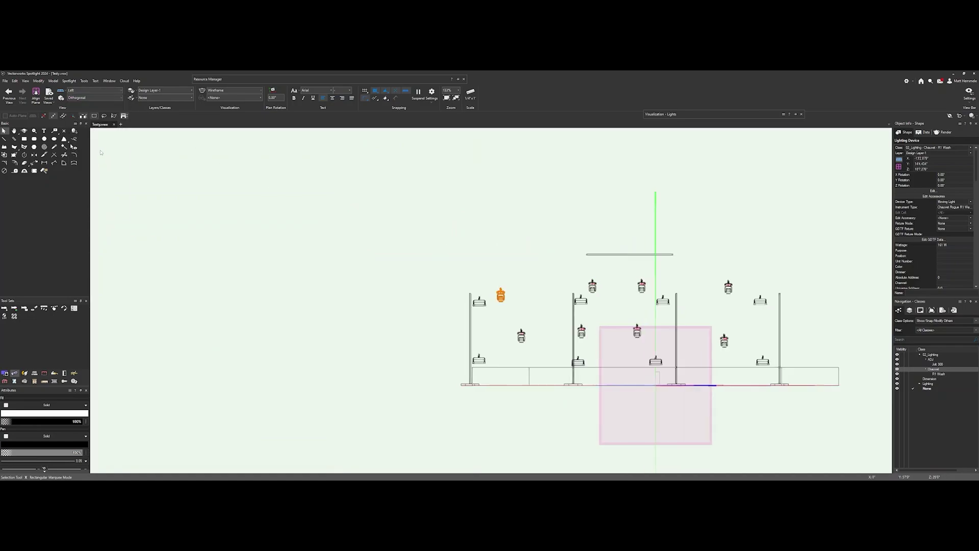
pyautogui.scroll(5, 529, 322)
pyautogui.scroll(-4, 529, 321)
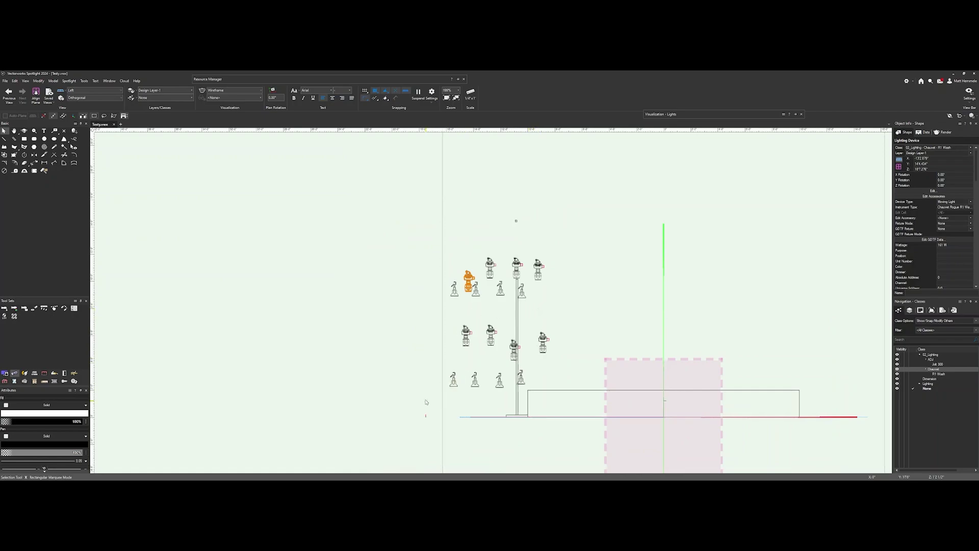
pyautogui.scroll(4, 523, 416)
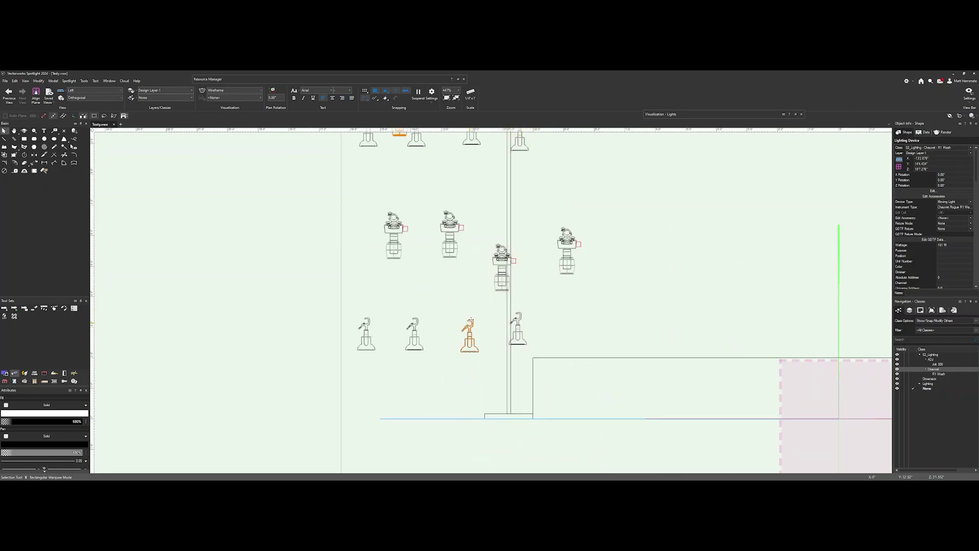
pyautogui.moveTo(519, 315); pyautogui.dragTo(518, 316)
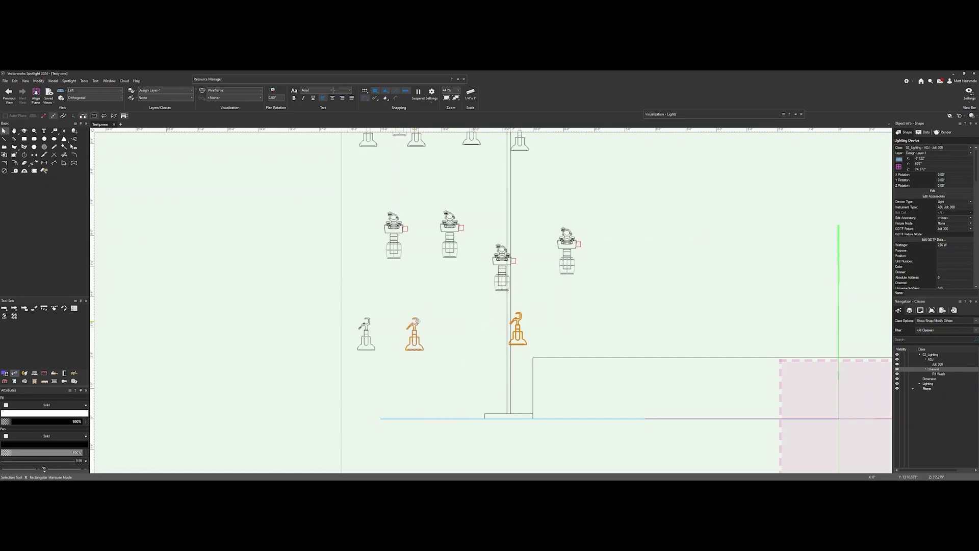
pyautogui.moveTo(415, 321); pyautogui.dragTo(519, 315)
pyautogui.moveTo(366, 320); pyautogui.dragTo(518, 315)
# - Turn the lower-row Rogue R1 Wash nearest the stage 90 degrees onto its side and move it to the stand's pole
pyautogui.click(562, 239)
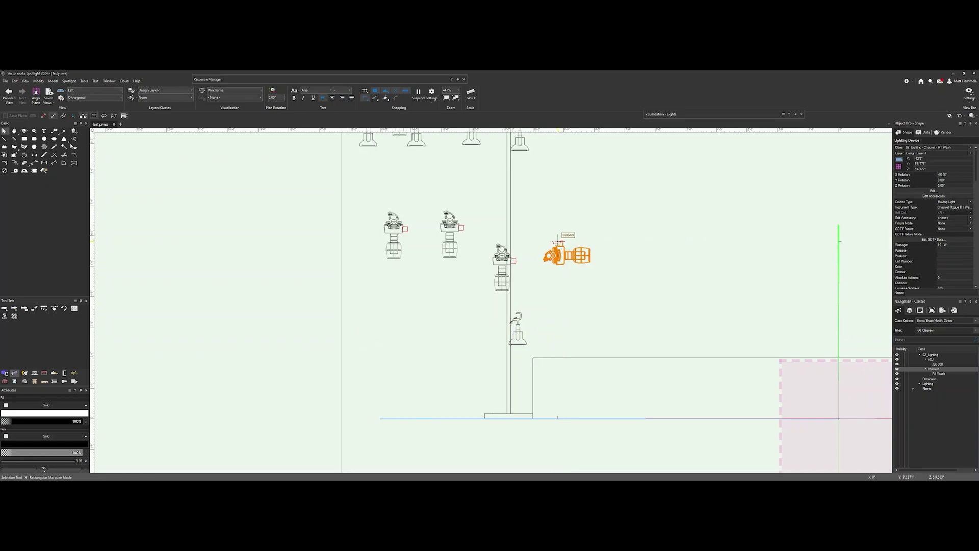
pyautogui.moveTo(561, 239); pyautogui.dragTo(510, 231)
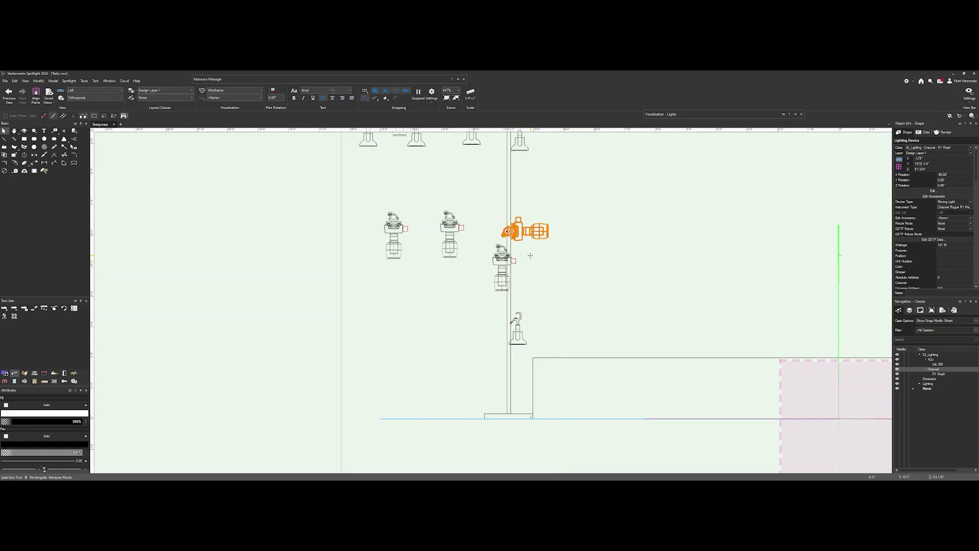
# - Align the upper row of Jolt 300 fixtures in depth with the one at the stand's pole
pyautogui.scroll(3, 564, 257)
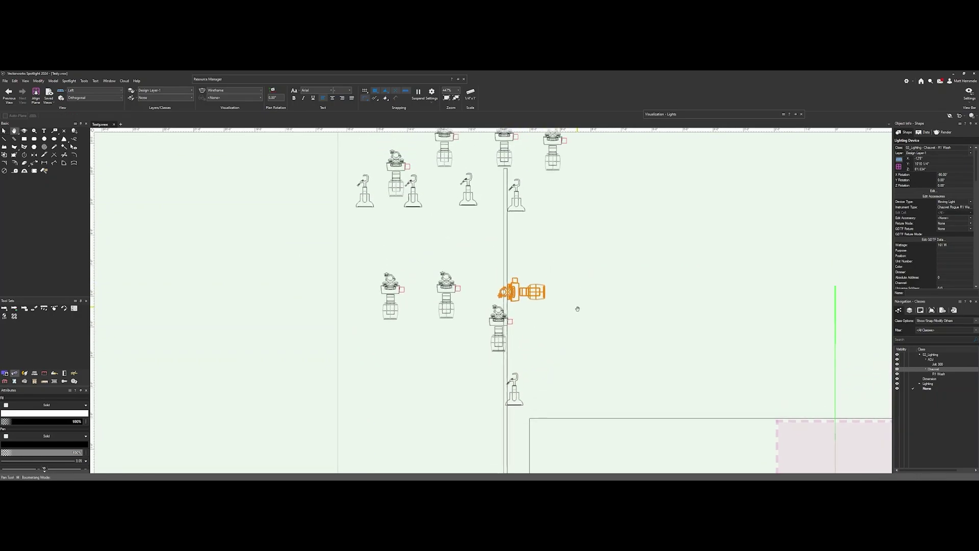
pyautogui.moveTo(498, 200); pyautogui.dragTo(498, 201)
pyautogui.moveTo(415, 196); pyautogui.dragTo(517, 200)
pyautogui.moveTo(365, 195); pyautogui.dragTo(517, 199)
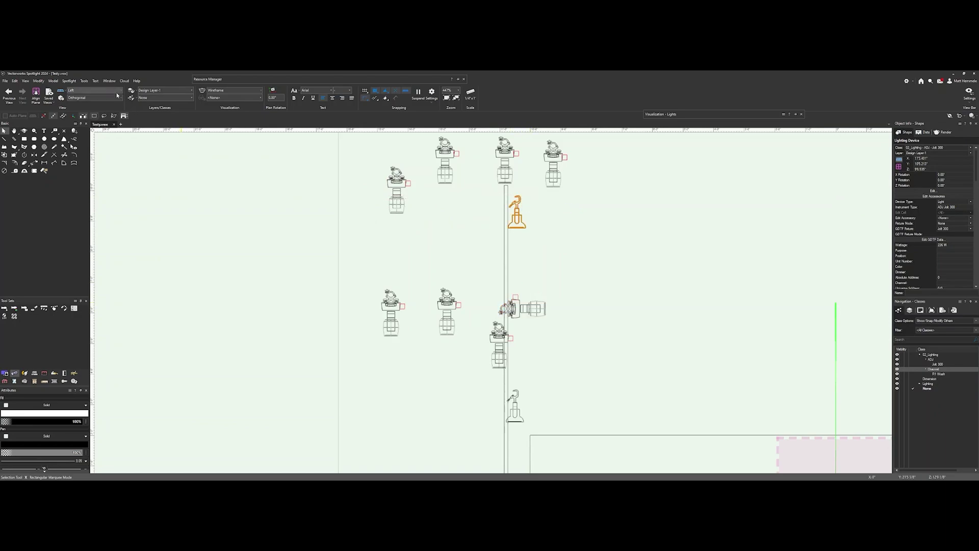
# - Examine the sideways-turned Rogue R1 Wash up close in the front view
pyautogui.click(95, 90)
pyautogui.click(83, 122)
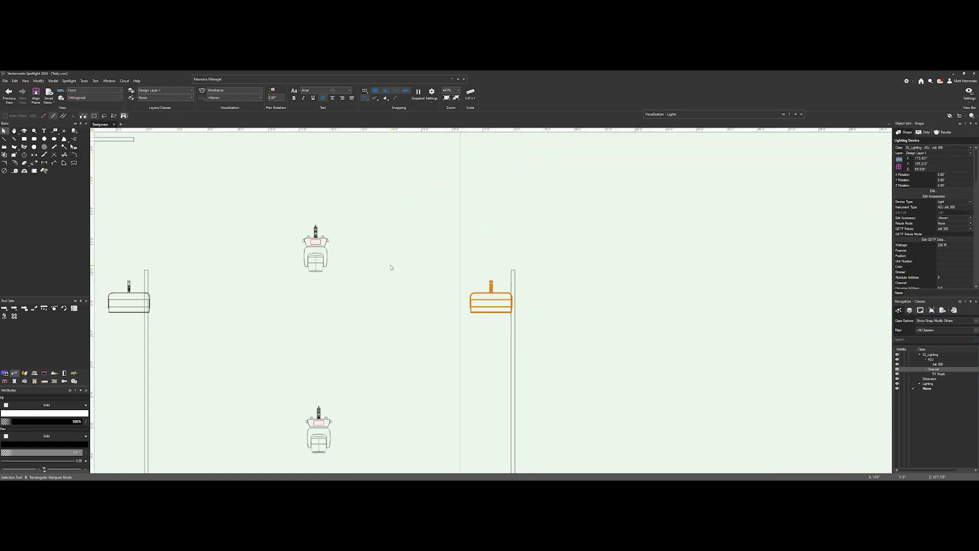
pyautogui.scroll(-3, 392, 267)
pyautogui.moveTo(393, 269)
pyautogui.mouseDown()
pyautogui.moveTo(479, 248)
pyautogui.moveTo(691, 245)
pyautogui.mouseUp()
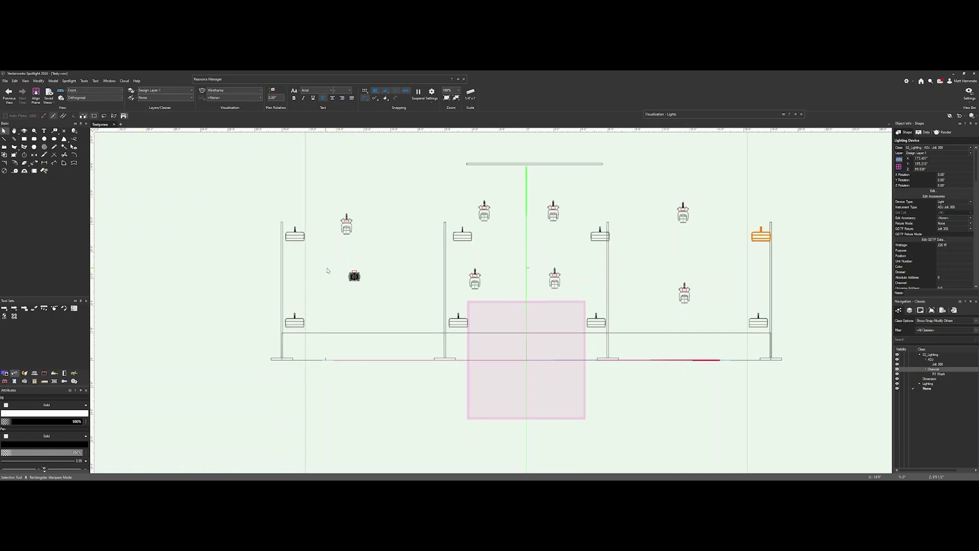
pyautogui.scroll(8, 344, 277)
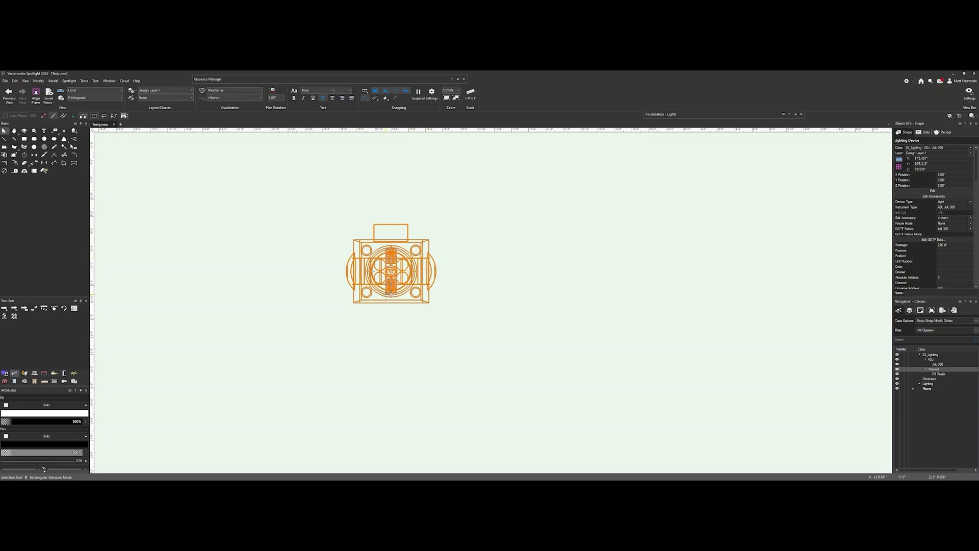
pyautogui.scroll(-5, 372, 276)
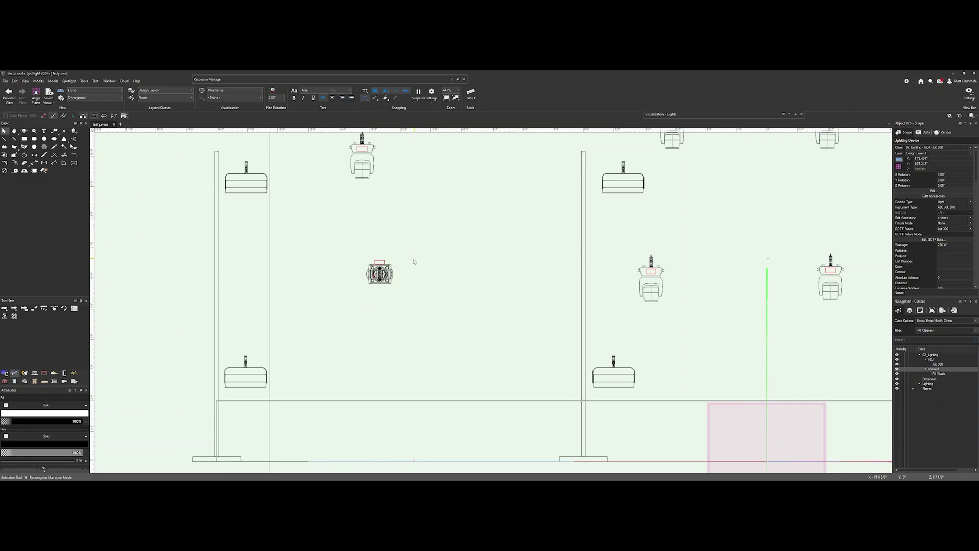
pyautogui.scroll(-3, 415, 276)
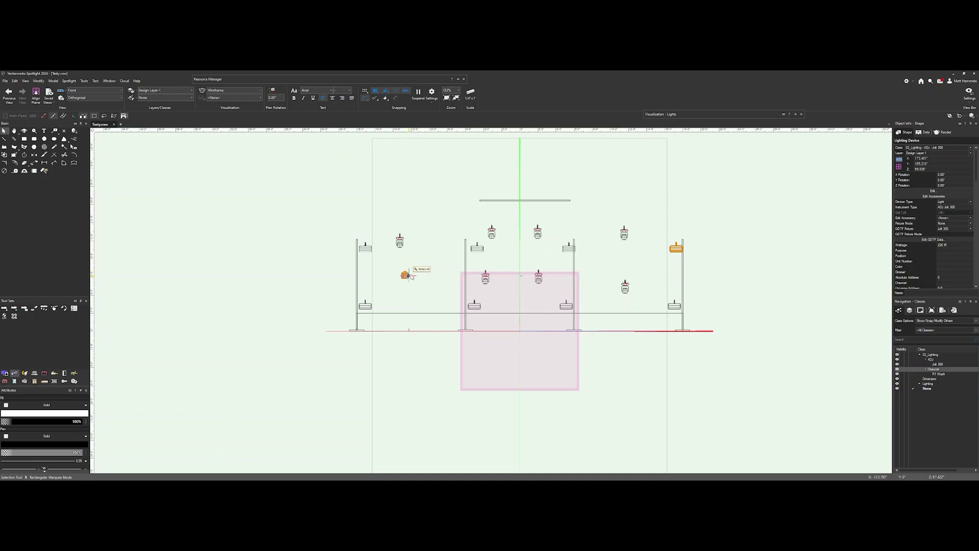
# - In the left view, move the sideways-turned Rogue R1 Wash off the pole towards the stage and rotate it back upright
pyautogui.click(406, 276)
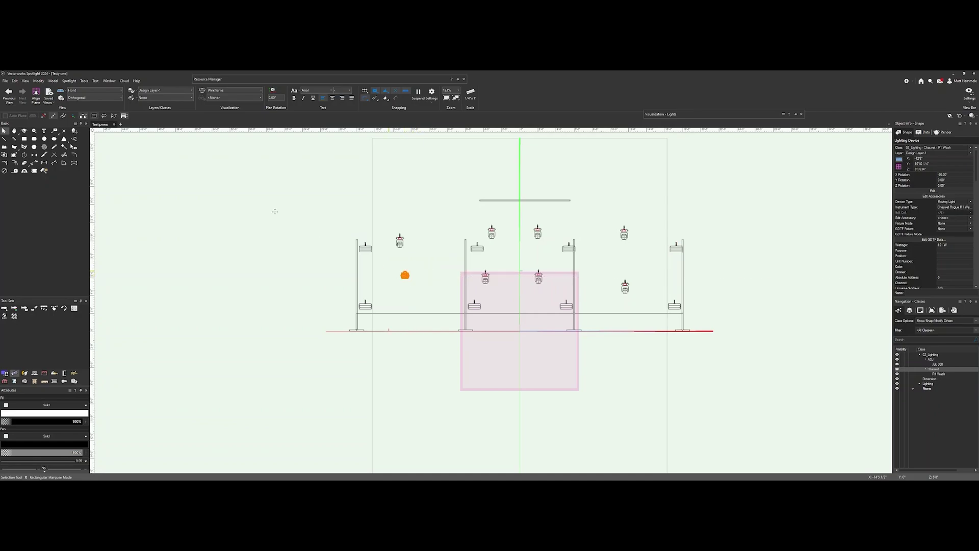
pyautogui.click(94, 91)
pyautogui.click(102, 151)
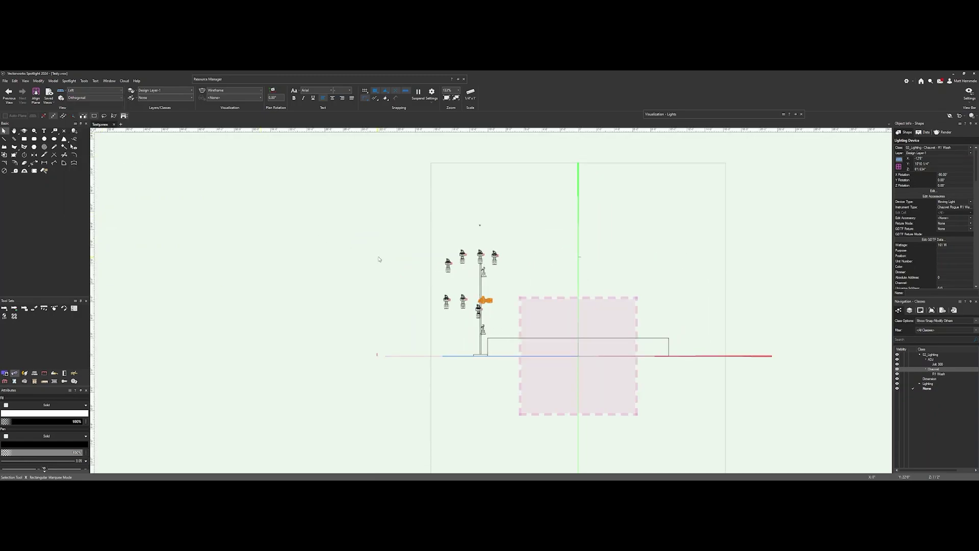
pyautogui.scroll(6, 505, 306)
pyautogui.moveTo(507, 304); pyautogui.dragTo(552, 302)
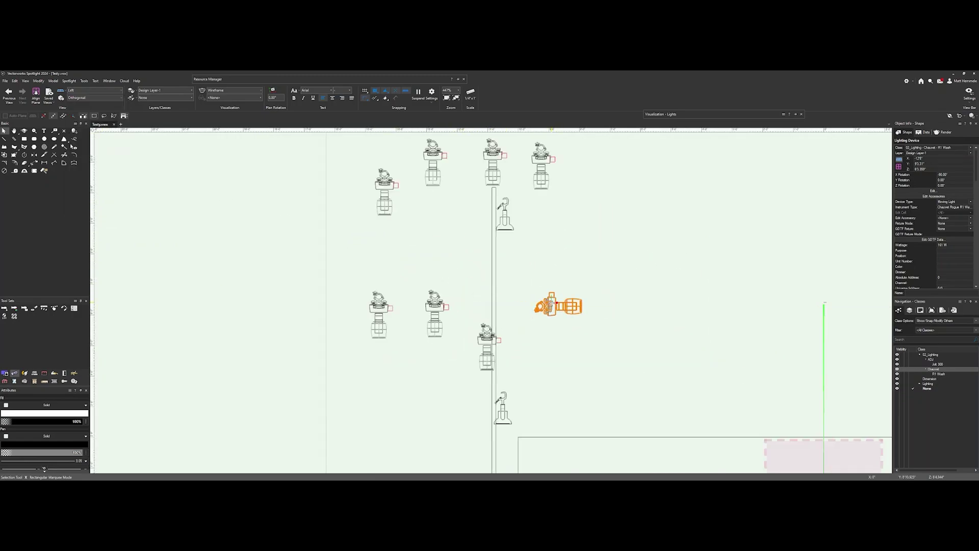
pyautogui.hotkey('ctrl', 'l')
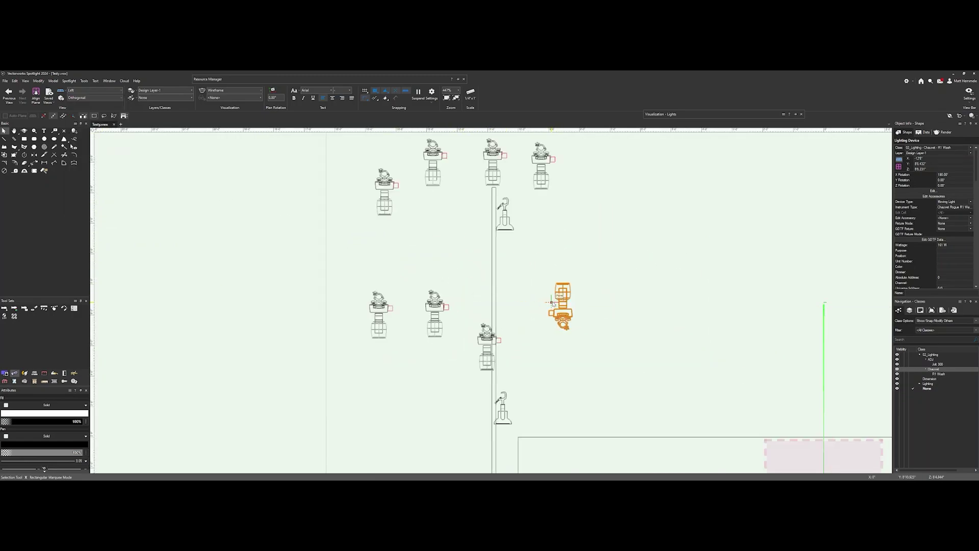
pyautogui.hotkey('ctrl', 'l')
pyautogui.hotkey('ctrl', 'l')
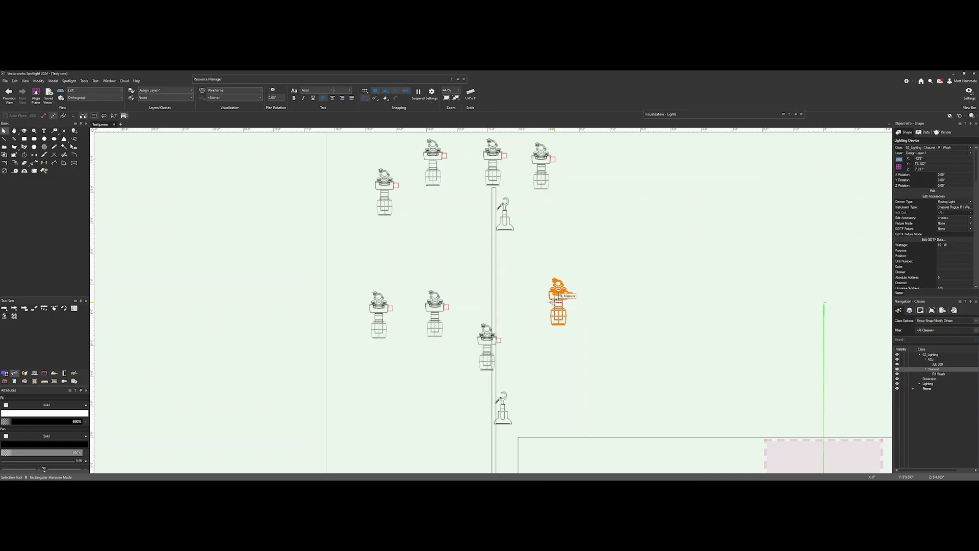
# - Move the Rogue R1 Wash slightly up and nearer the pole, and flip it 180 degrees upside down
pyautogui.scroll(6, 581, 295)
pyautogui.scroll(-4, 582, 293)
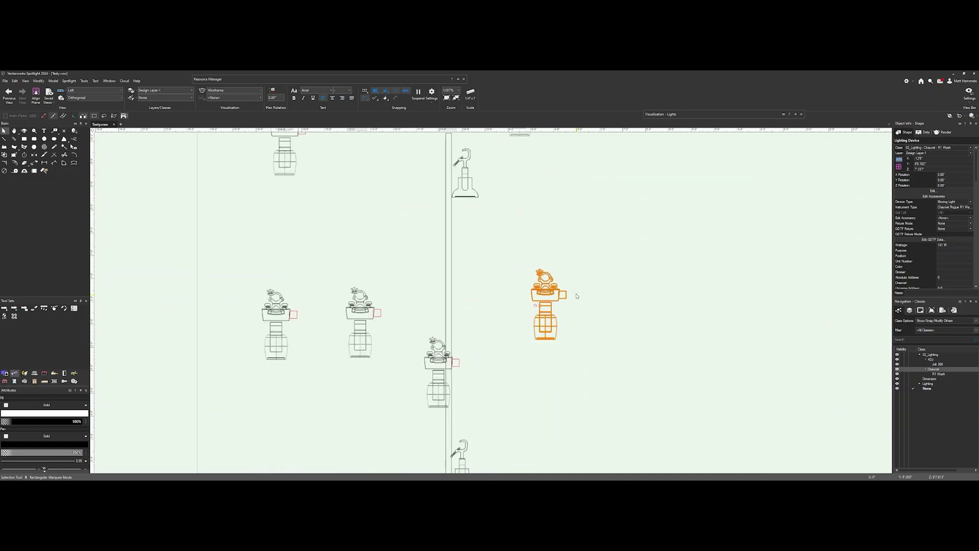
pyautogui.moveTo(544, 277); pyautogui.dragTo(522, 263)
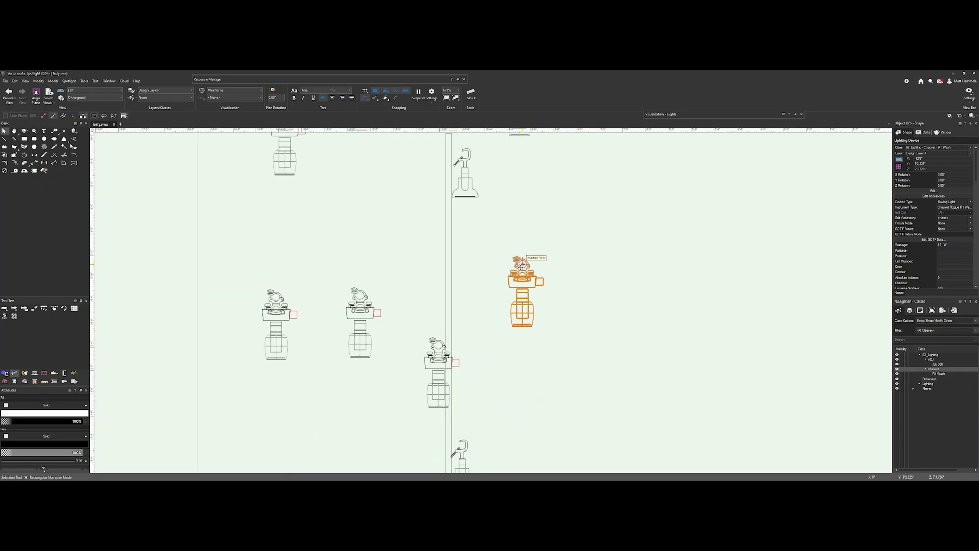
pyautogui.hotkey('ctrl', 'l')
pyautogui.hotkey('ctrl', 'l')
pyautogui.scroll(-4, 522, 286)
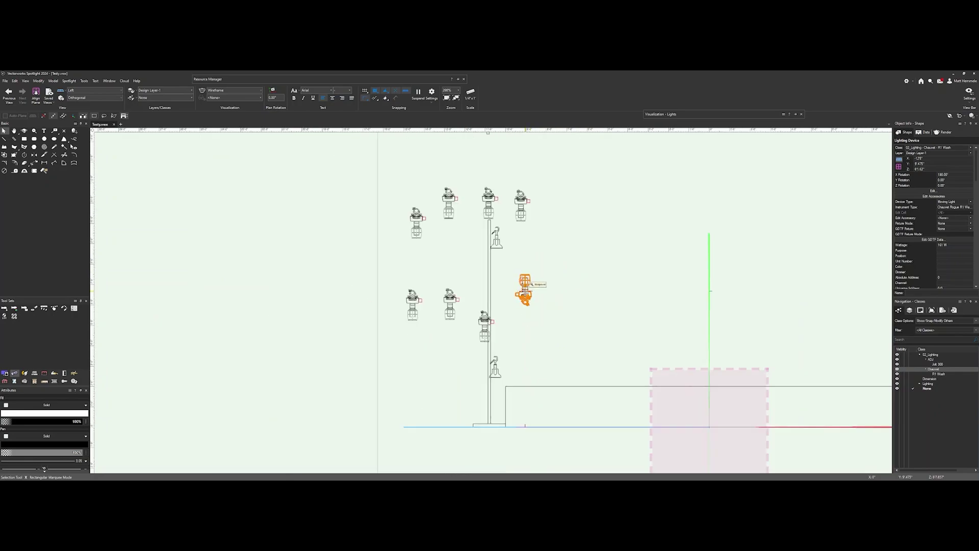
# - Try the upside-down Rogue R1 Wash at the pole's top, and move it back off towards the stage and turn it upright
pyautogui.moveTo(525, 301); pyautogui.dragTo(537, 255)
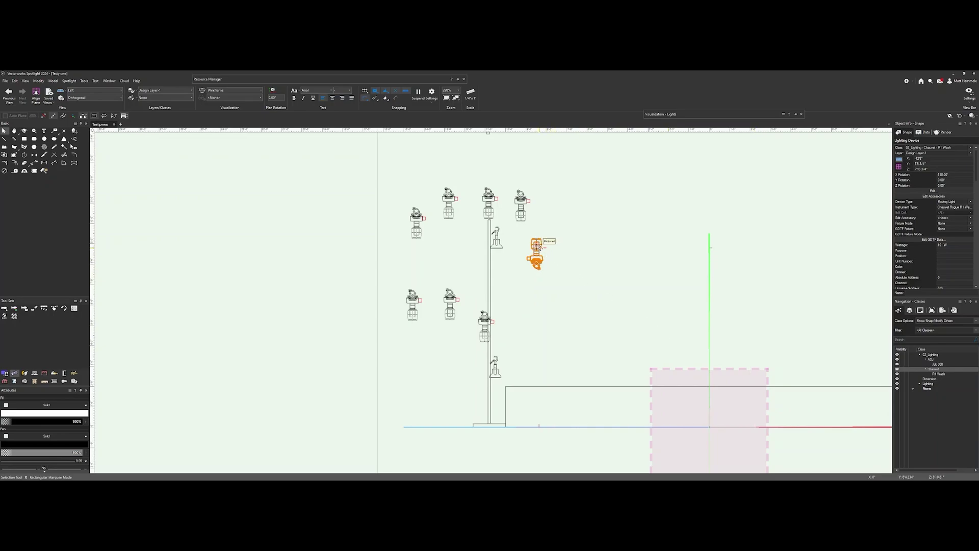
pyautogui.moveTo(613, 288); pyautogui.dragTo(452, 260, button='middle')
pyautogui.moveTo(379, 242); pyautogui.dragTo(333, 185)
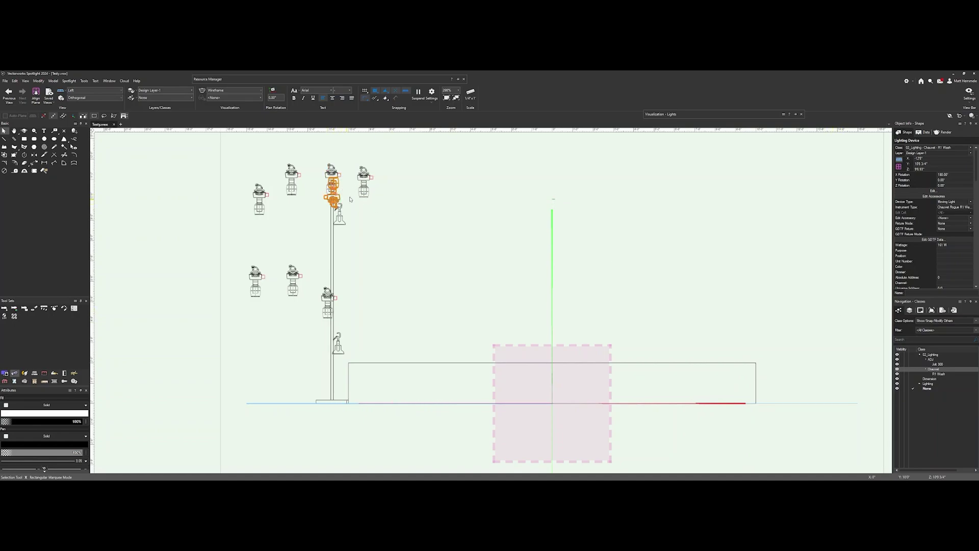
pyautogui.moveTo(337, 190); pyautogui.dragTo(385, 269)
pyautogui.hotkey('ctrl', 'l')
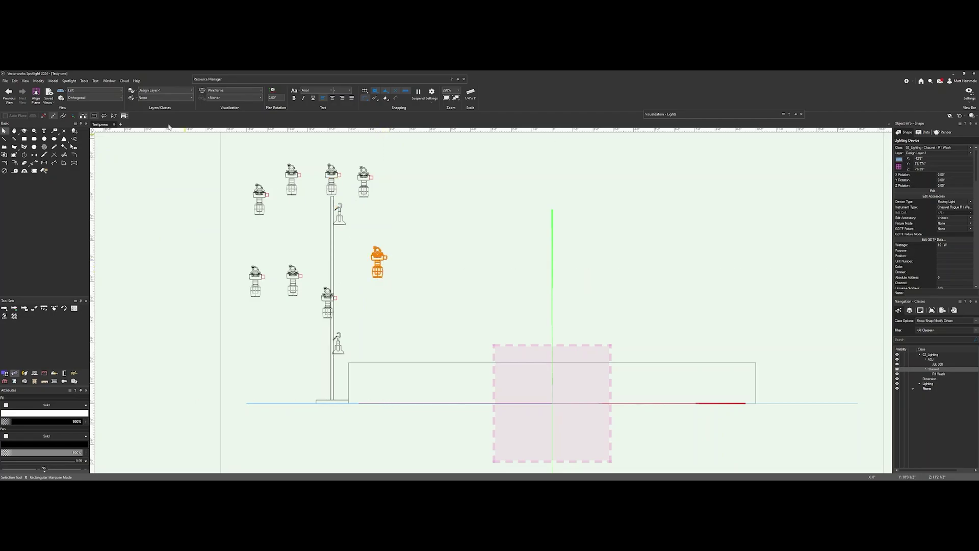
# - In the top view, rotate the two Rogue R1 Wash fixtures nearest the leftmost stand 180 degrees
pyautogui.click(94, 90)
pyautogui.click(92, 114)
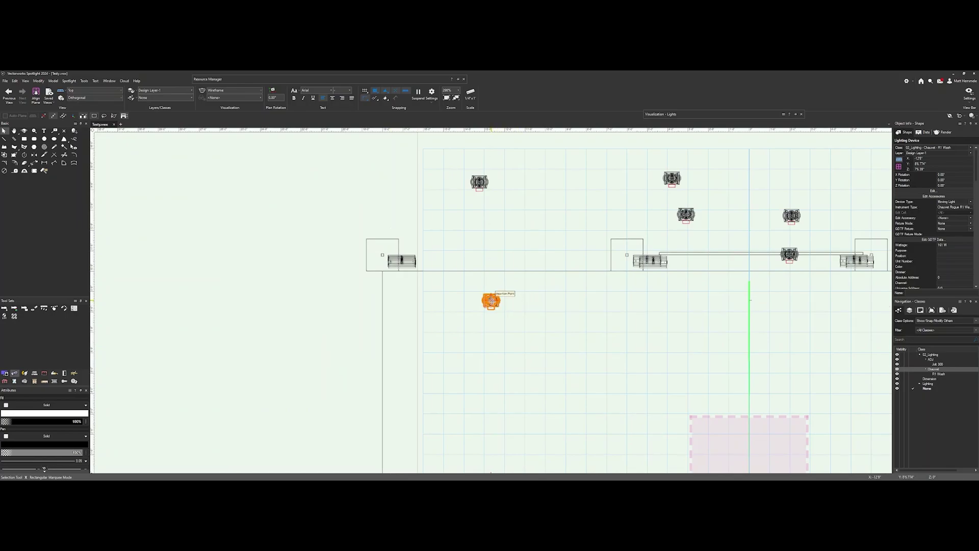
pyautogui.hotkey('ctrl', 'l')
pyautogui.hotkey('ctrl', 'l')
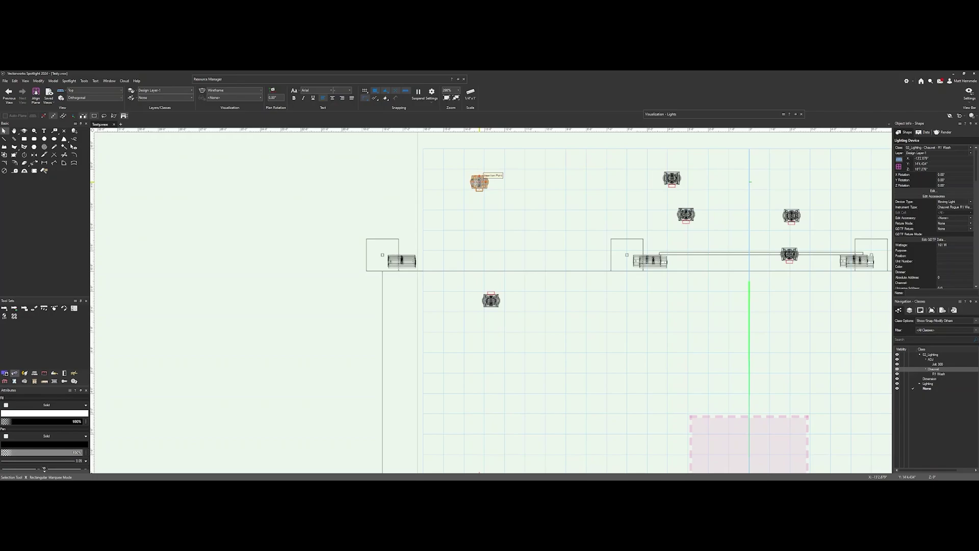
# - Rotate the two Rogue R1 Wash fixtures behind the second stand from the left 180 degrees
pyautogui.hscroll(5, 444, 215)
pyautogui.scroll(2, 443, 214)
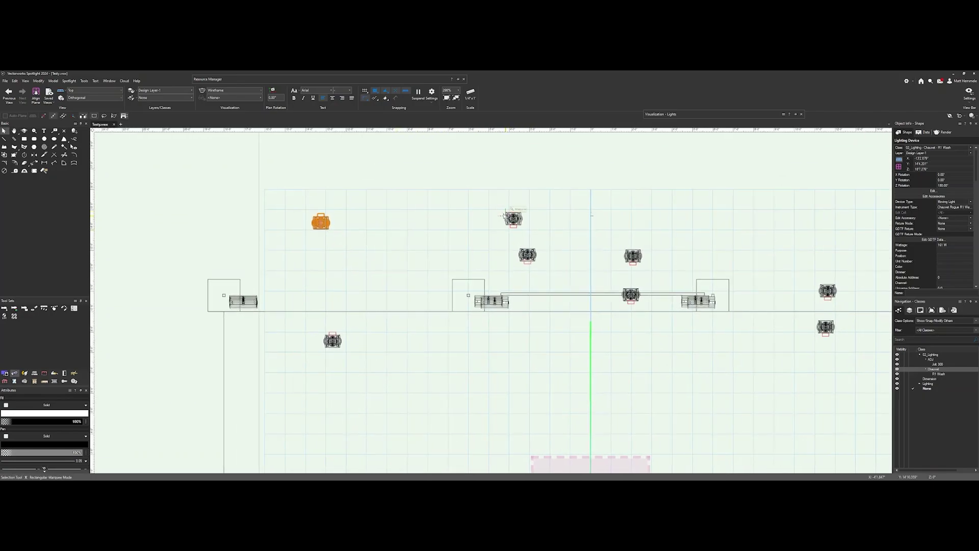
pyautogui.click(508, 217)
pyautogui.hotkey('ctrl', 'l')
pyautogui.hotkey('ctrl', 'l')
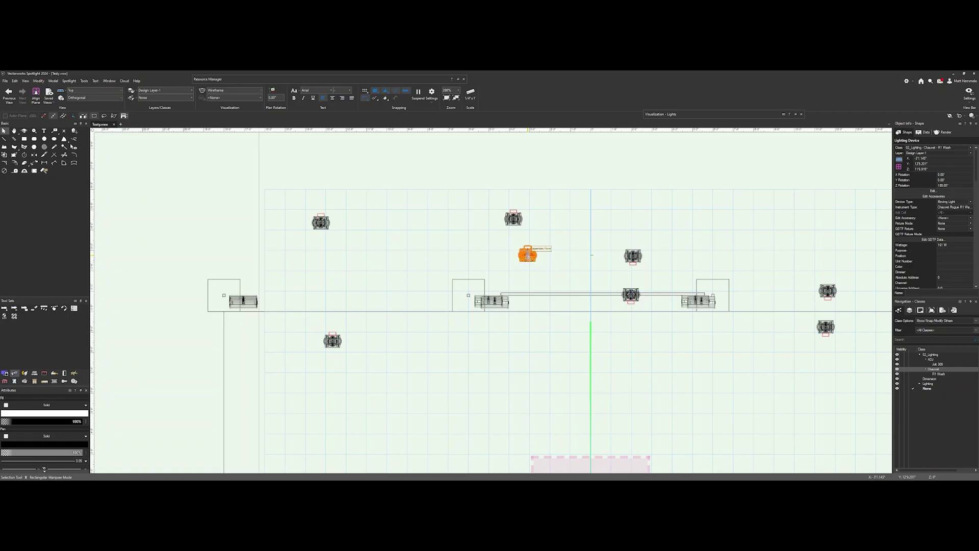
# - Rotate the two Rogue R1 Wash fixtures just right of the stage's centre line 180 degrees
pyautogui.press('Escape')
pyautogui.click(632, 256)
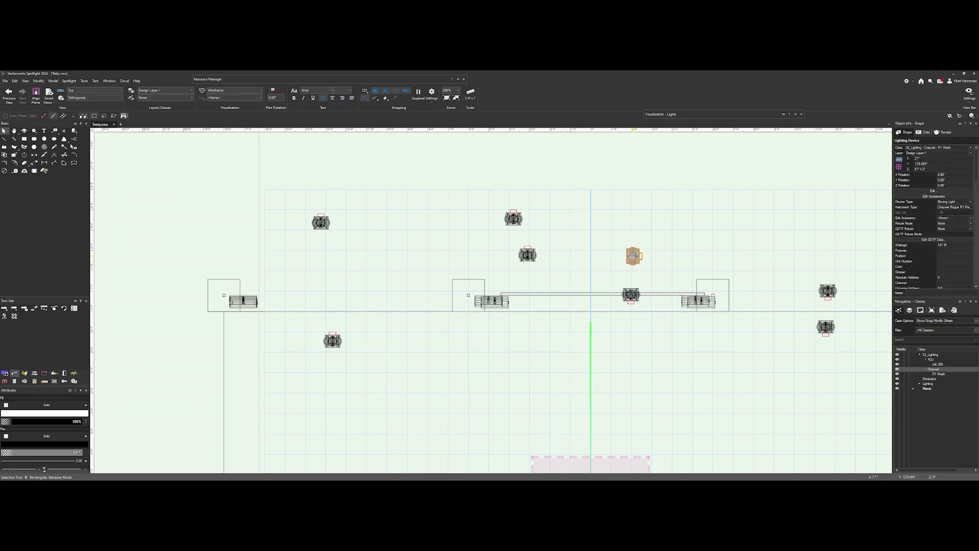
pyautogui.click(629, 290)
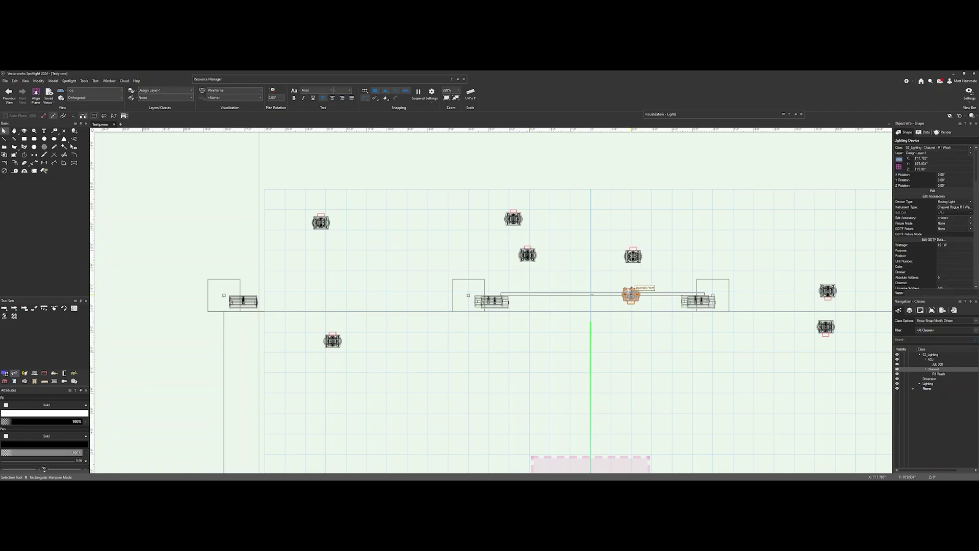
pyautogui.hotkey('ctrl', 'l')
pyautogui.hotkey('ctrl', 'l')
# - Rotate the rightmost Rogue R1 Wash 180 degrees and move the one in front of it behind the stage's rear edge, nearer the centre
pyautogui.moveTo(652, 278); pyautogui.dragTo(536, 265, button='middle')
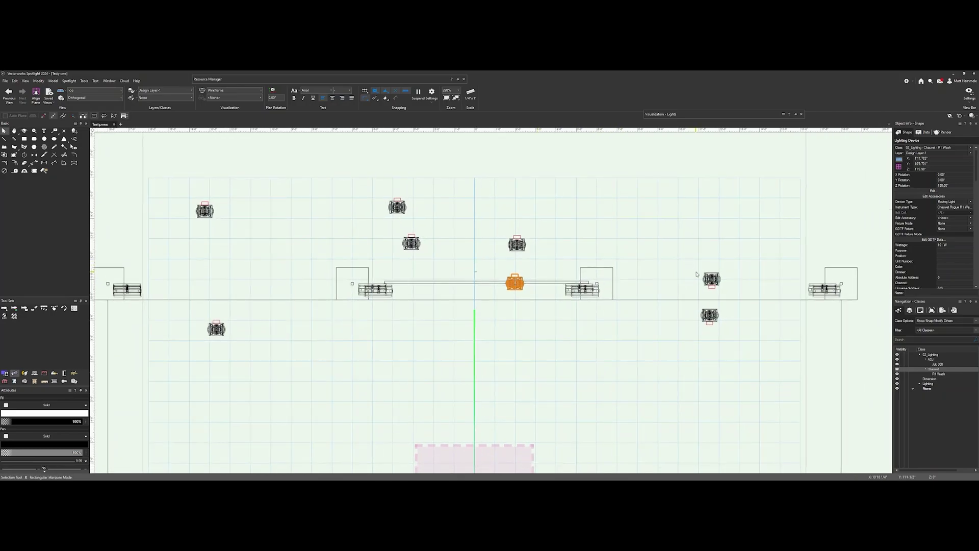
pyautogui.click(706, 276)
pyautogui.hotkey('ctrl', 'l')
pyautogui.hotkey('ctrl', 'l')
pyautogui.moveTo(710, 315); pyautogui.dragTo(634, 239)
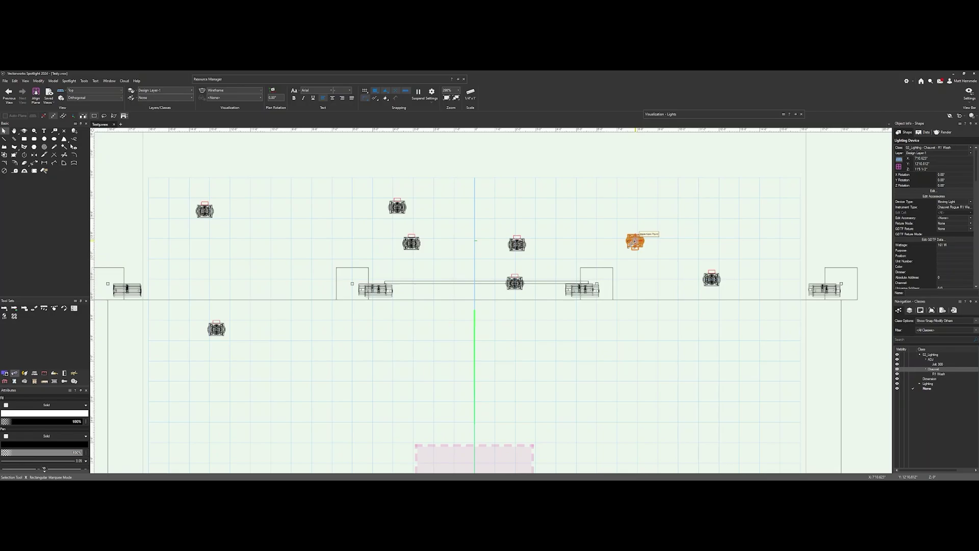
# - Rotate the selected Chauvet Rogue R1 Wash by 180 degrees
pyautogui.hotkey('ctrl', 'l')
pyautogui.hotkey('ctrl', 'l')
pyautogui.scroll(-3, 626, 373)
pyautogui.moveTo(626, 373); pyautogui.dragTo(578, 212, button='middle')
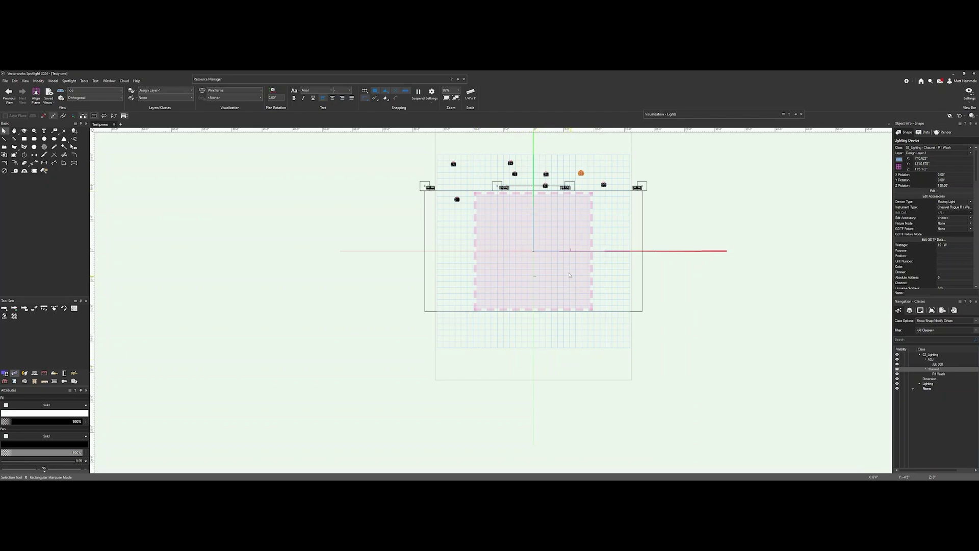
pyautogui.moveTo(570, 276); pyautogui.dragTo(549, 367, button='middle')
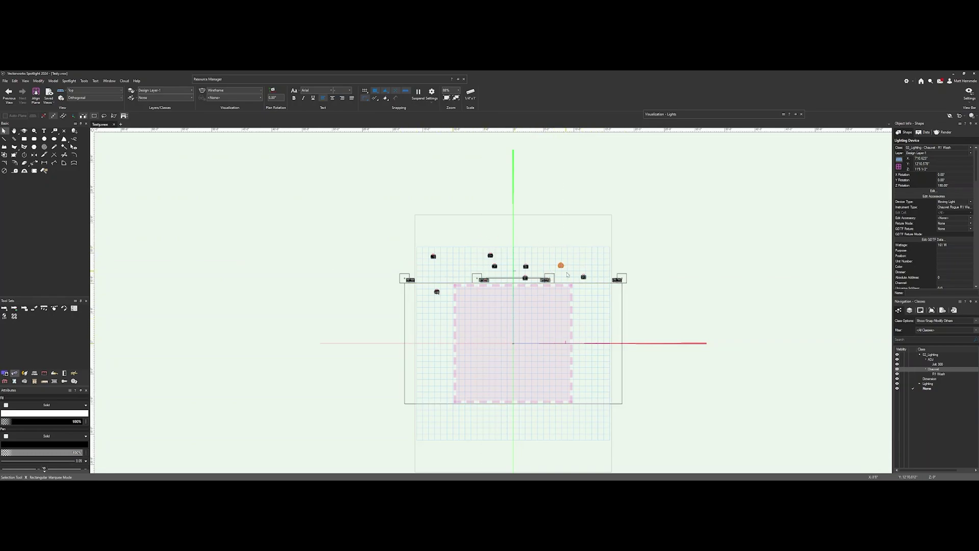
pyautogui.scroll(2, 514, 293)
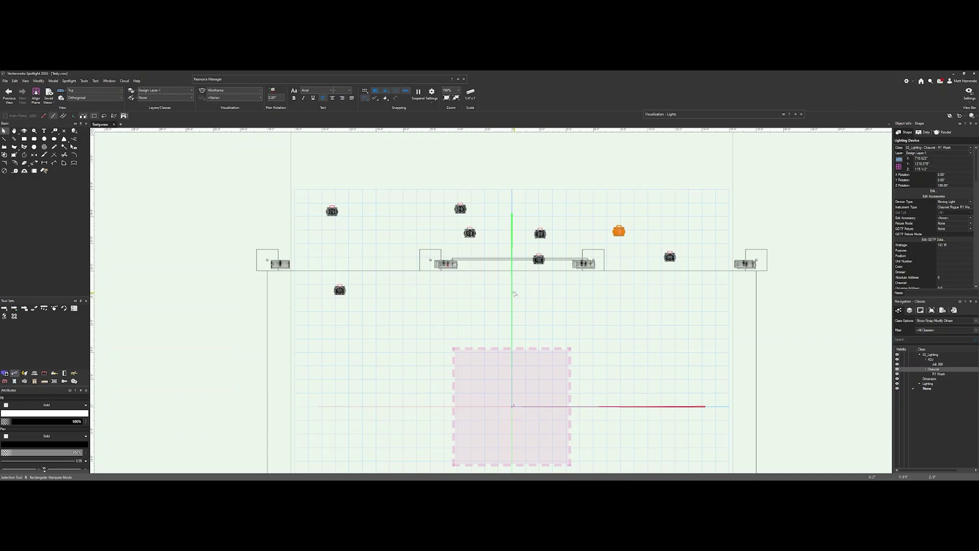
# - Move the scattered R1 Wash fixtures in the Top view into a rough row just behind the stage's back edge
pyautogui.moveTo(498, 284); pyautogui.dragTo(571, 268, button='middle')
pyautogui.moveTo(413, 273); pyautogui.dragTo(398, 238)
pyautogui.moveTo(535, 191); pyautogui.dragTo(453, 238)
pyautogui.moveTo(544, 215); pyautogui.dragTo(544, 229)
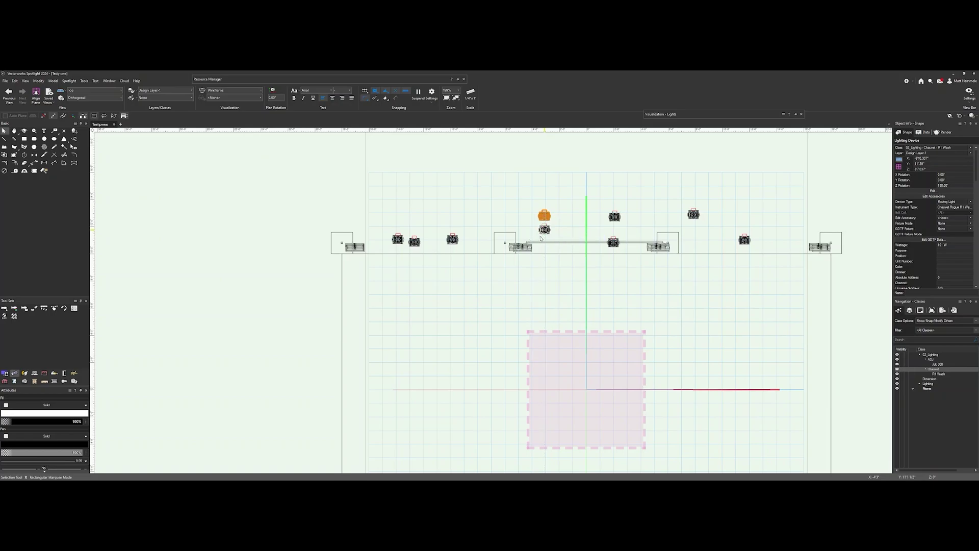
pyautogui.moveTo(619, 218); pyautogui.dragTo(613, 236)
pyautogui.moveTo(695, 215); pyautogui.dragTo(747, 235)
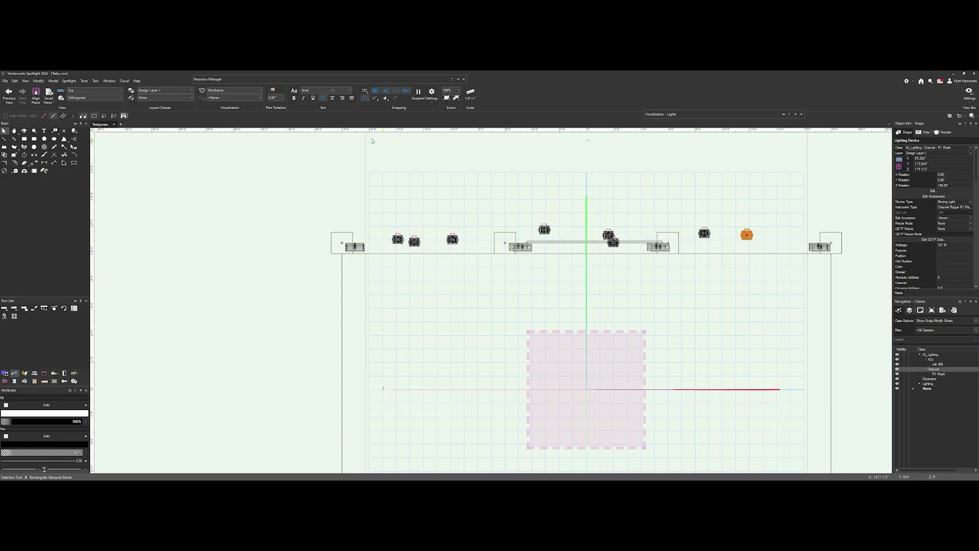
# - Hide the Chauvet lighting class in the Front view and switch to the Left view
pyautogui.click(120, 91)
pyautogui.click(92, 117)
pyautogui.moveTo(400, 216)
pyautogui.mouseDown(button='middle')
pyautogui.moveTo(437, 194)
pyautogui.moveTo(564, 159)
pyautogui.mouseUp(button='middle')
pyautogui.scroll(-2, 485, 241)
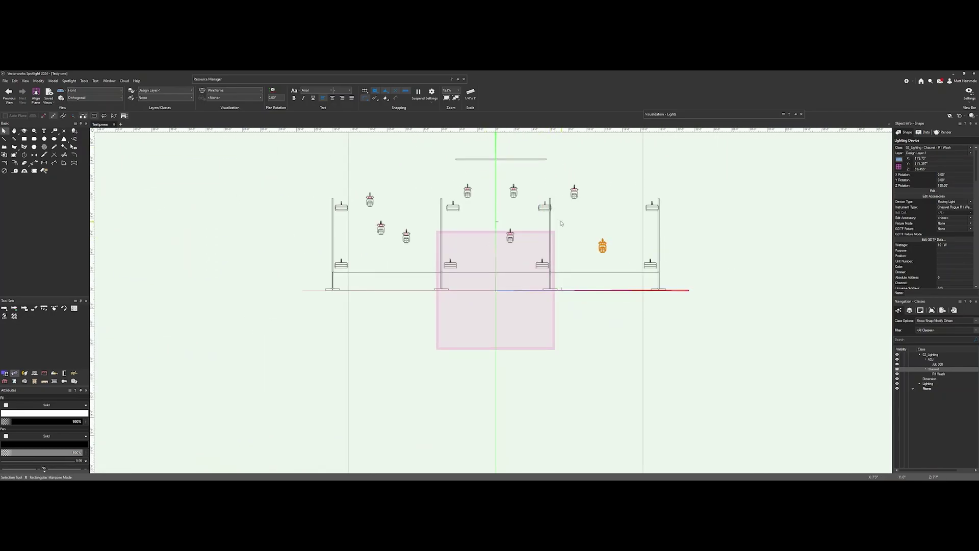
pyautogui.moveTo(570, 215); pyautogui.dragTo(583, 235, button='middle')
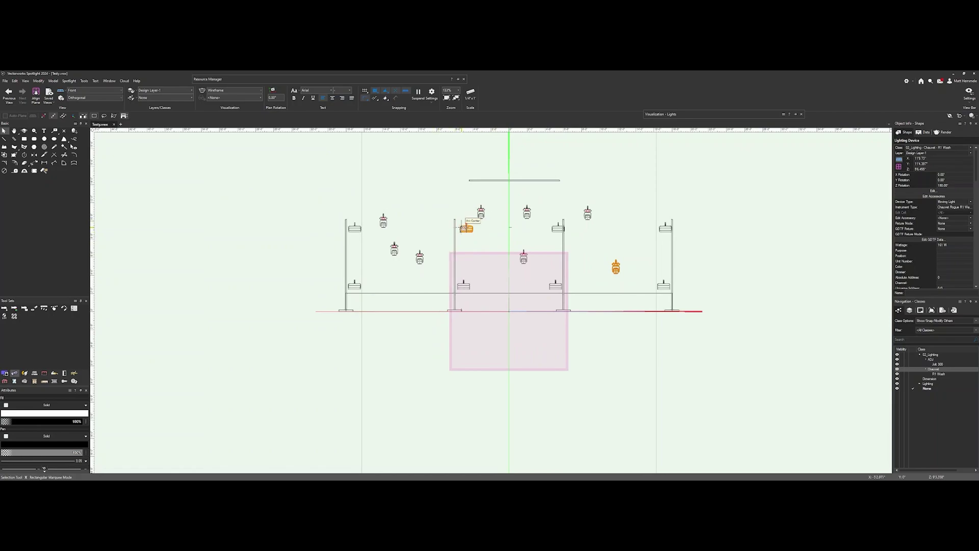
pyautogui.click(902, 369)
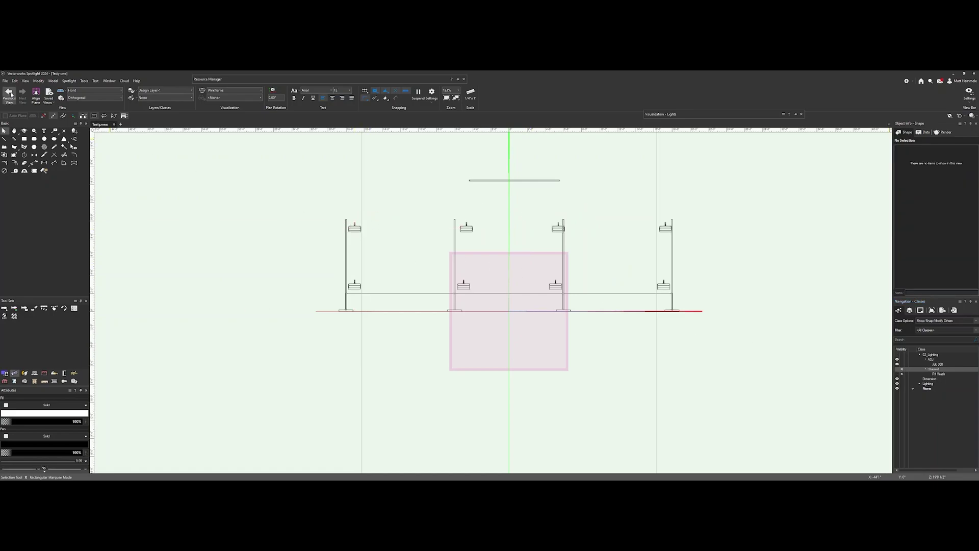
pyautogui.click(94, 91)
pyautogui.click(82, 152)
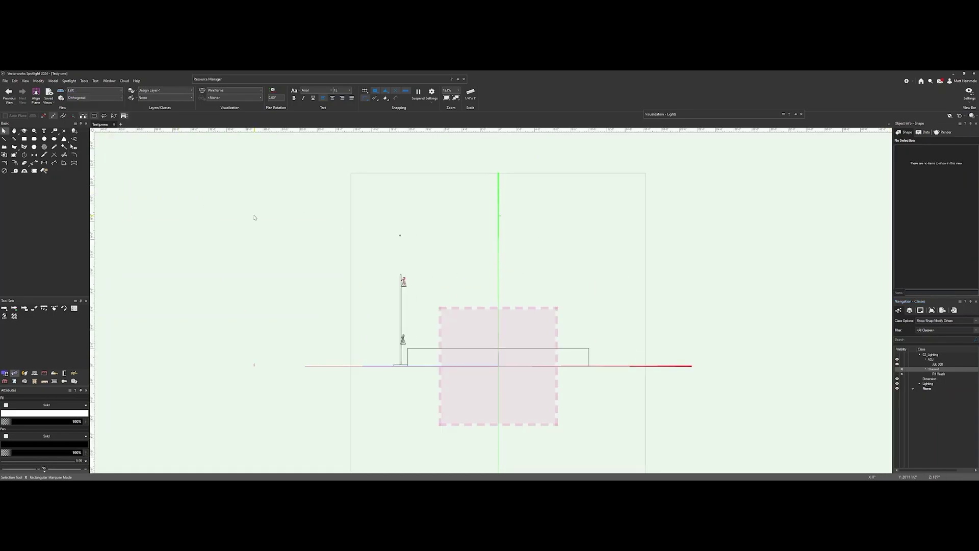
# - Try to rotate the upper and lower rows of ADJ Jolt 300 fixtures together by 90 degrees
pyautogui.scroll(2, 387, 330)
pyautogui.moveTo(403, 376); pyautogui.dragTo(442, 338)
pyautogui.keyDown('shift'); pyautogui.moveTo(403, 257); pyautogui.dragTo(450, 209); pyautogui.keyUp('shift')
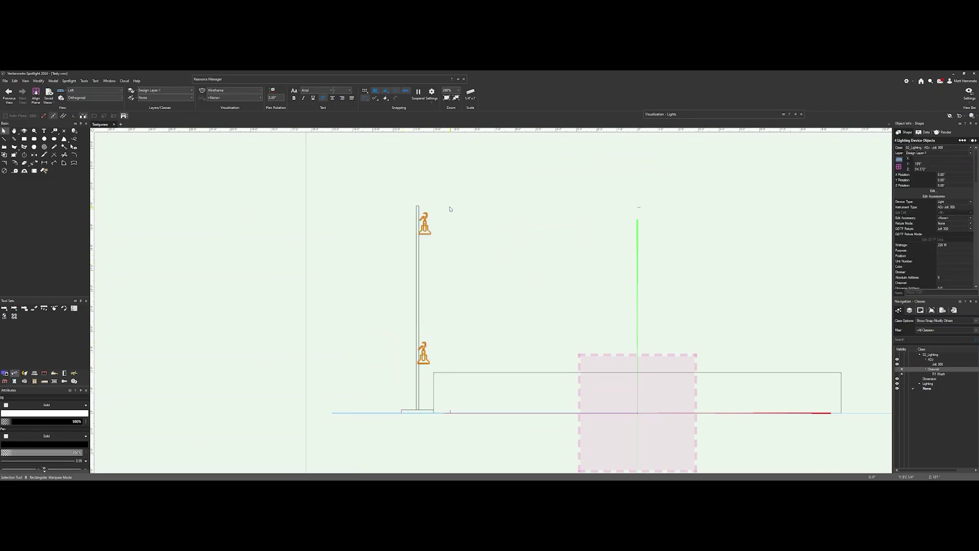
pyautogui.hotkey('ctrl', 'l')
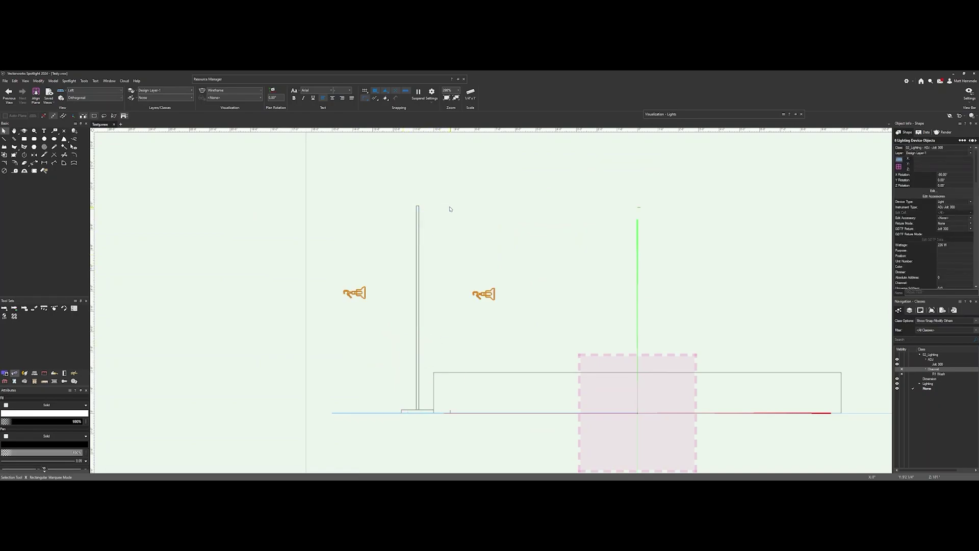
pyautogui.hotkey('ctrl', 'z')
pyautogui.hotkey('ctrl', 'l')
pyautogui.hotkey('ctrl', 'l')
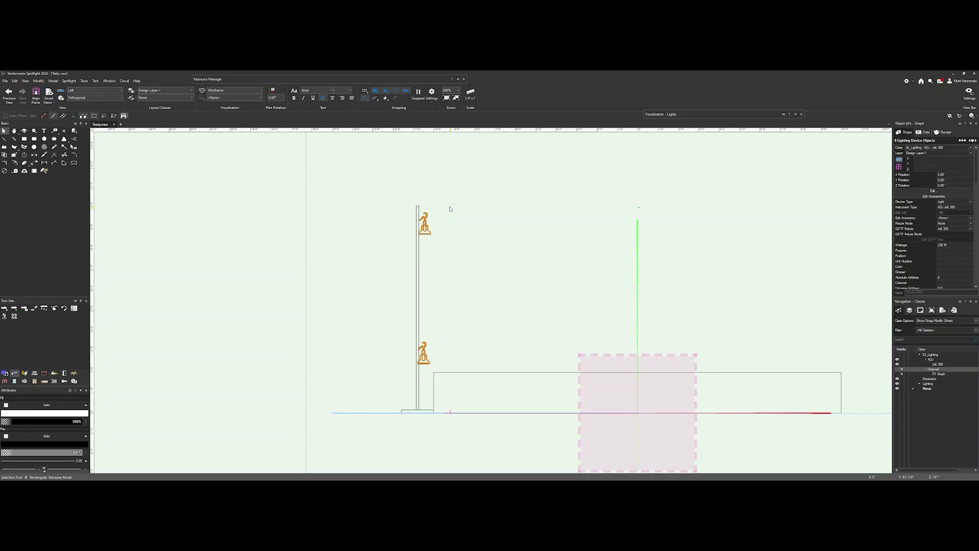
pyautogui.click(452, 223)
# - Rotate the upper and lower rows of Jolt 300 fixtures separately by 90 degrees to the left
pyautogui.click(423, 225)
pyautogui.hotkey('ctrl', 'l')
pyautogui.click(423, 353)
pyautogui.hotkey('ctrl', 'l')
# - Switch to the Front view of the poles and their Jolt 300 fixtures
pyautogui.click(109, 91)
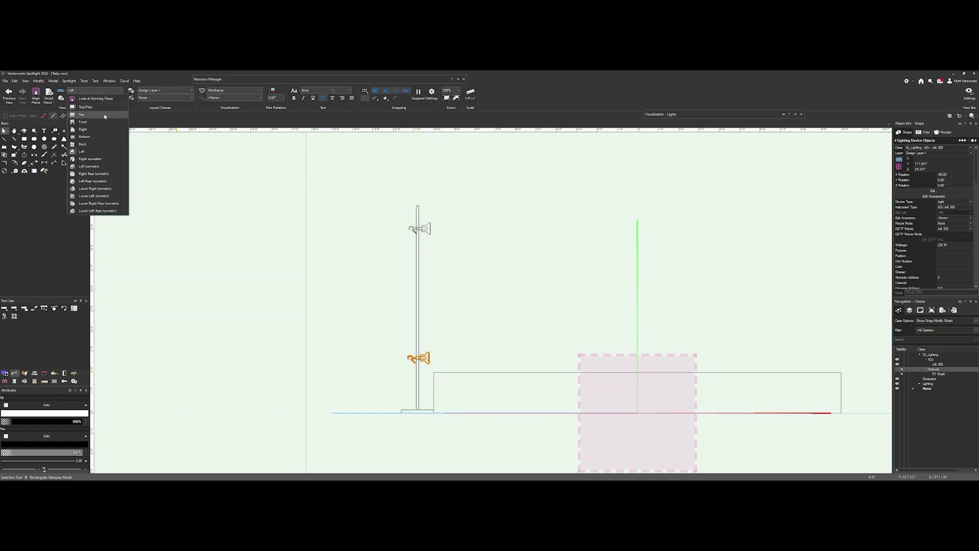
pyautogui.click(105, 115)
pyautogui.click(96, 90)
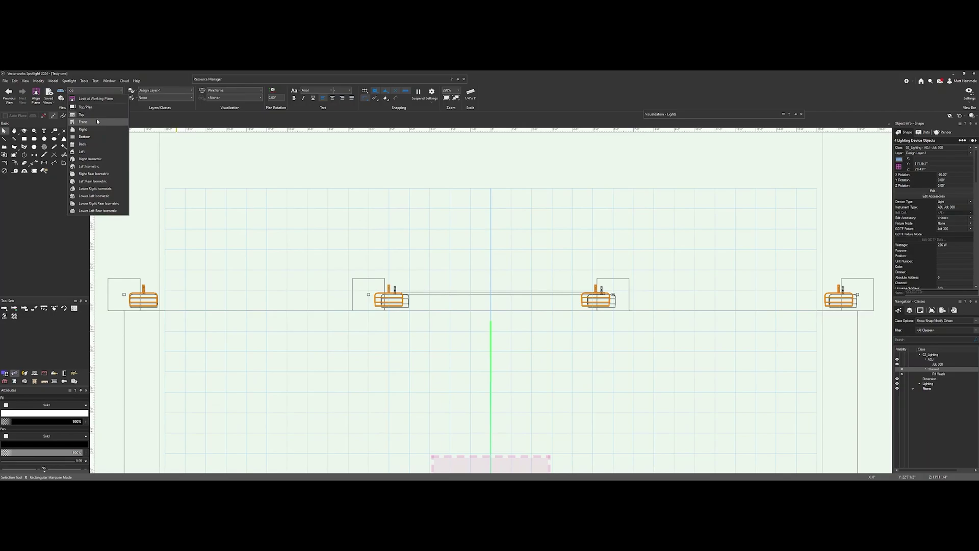
pyautogui.click(97, 118)
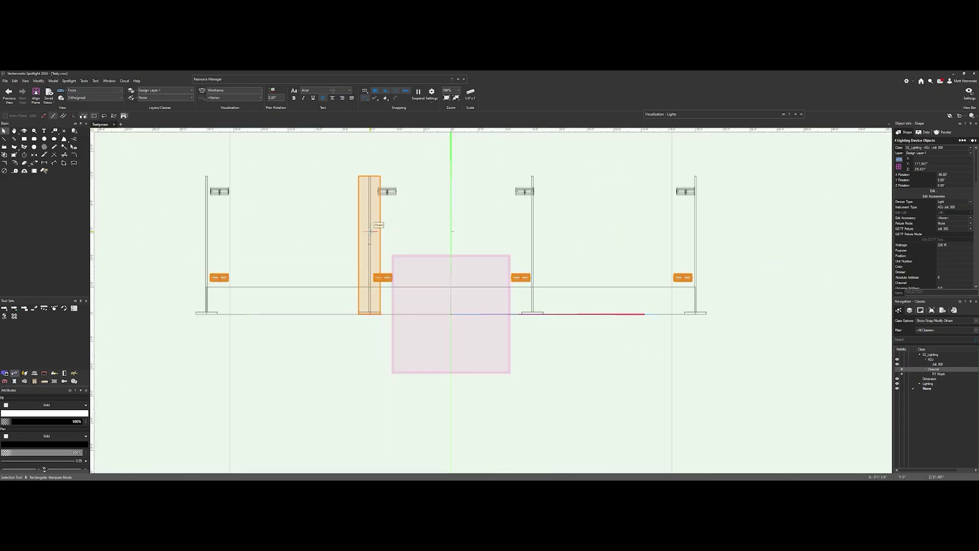
pyautogui.moveTo(394, 236); pyautogui.dragTo(466, 266, button='middle')
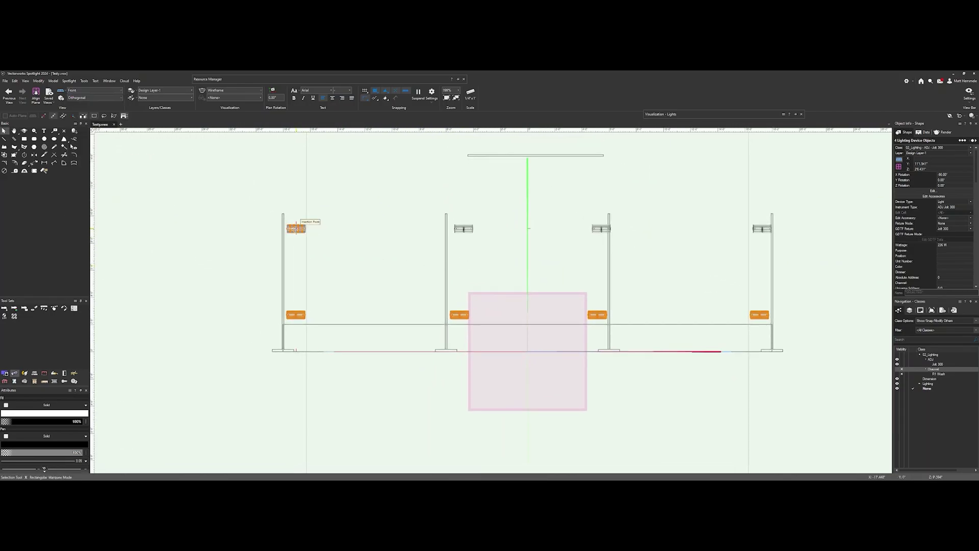
pyautogui.scroll(3, 470, 267)
# - Set the Y rotation of the upper Jolt 300 beside the second pole to 90°
pyautogui.click(454, 182)
pyautogui.moveTo(460, 205); pyautogui.dragTo(450, 250, button='middle')
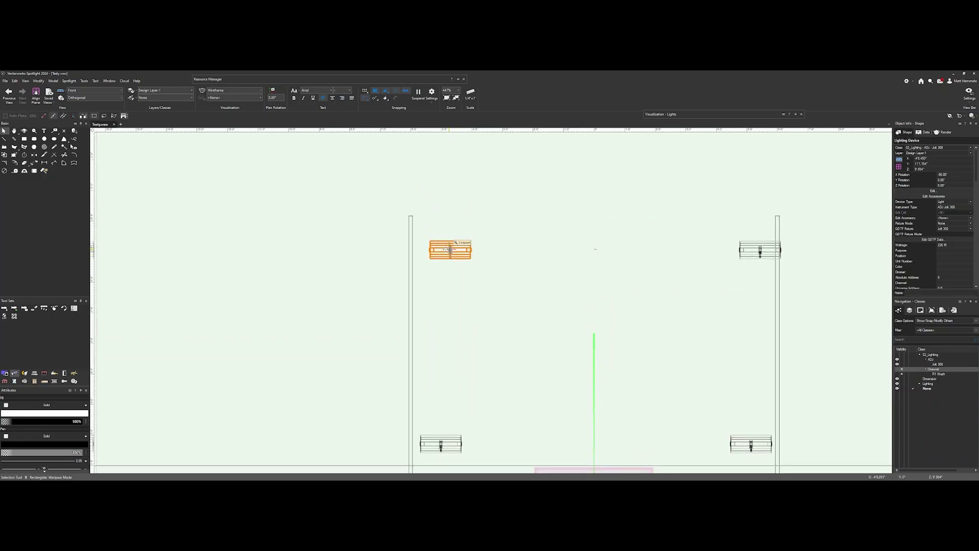
pyautogui.click(949, 180)
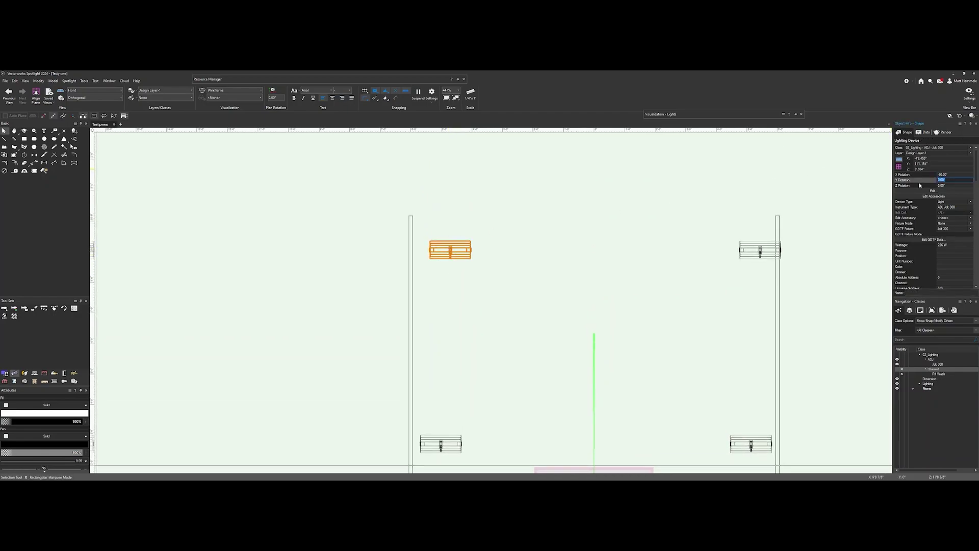
pyautogui.write('90')
pyautogui.press('Return')
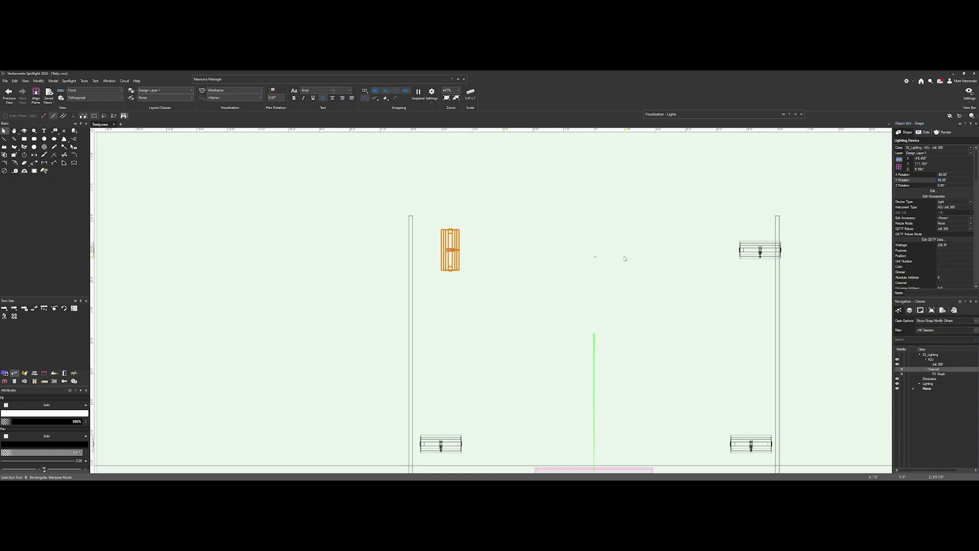
# - Reset the Y rotation of the upper Jolt 300 beside the second pole to 0°
pyautogui.scroll(-3, 625, 258)
pyautogui.moveTo(618, 247); pyautogui.dragTo(556, 246, button='middle')
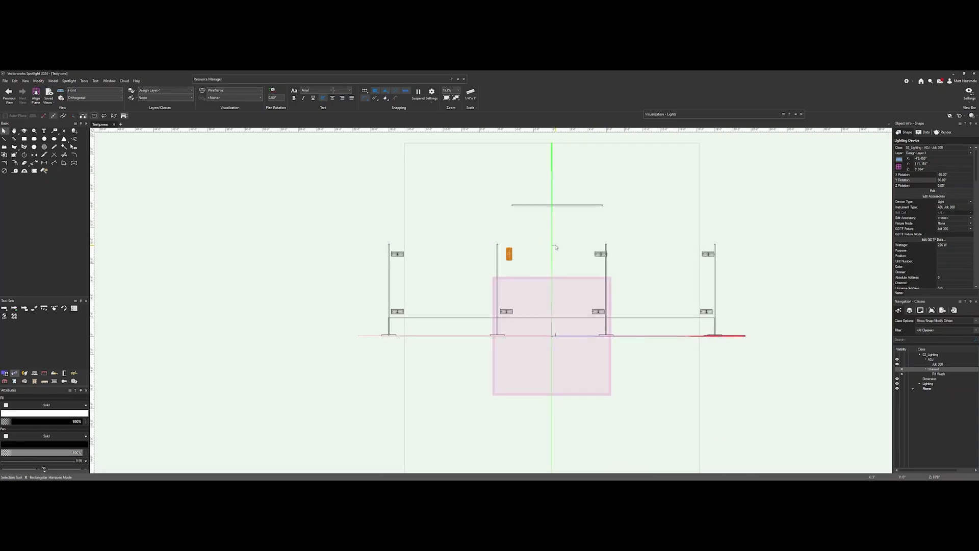
pyautogui.scroll(3, 507, 246)
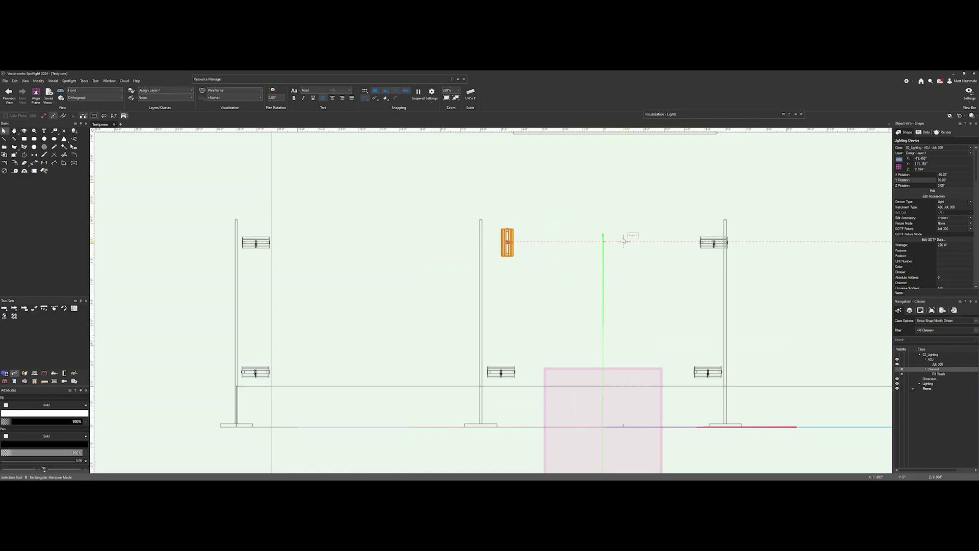
pyautogui.scroll(-3, 465, 241)
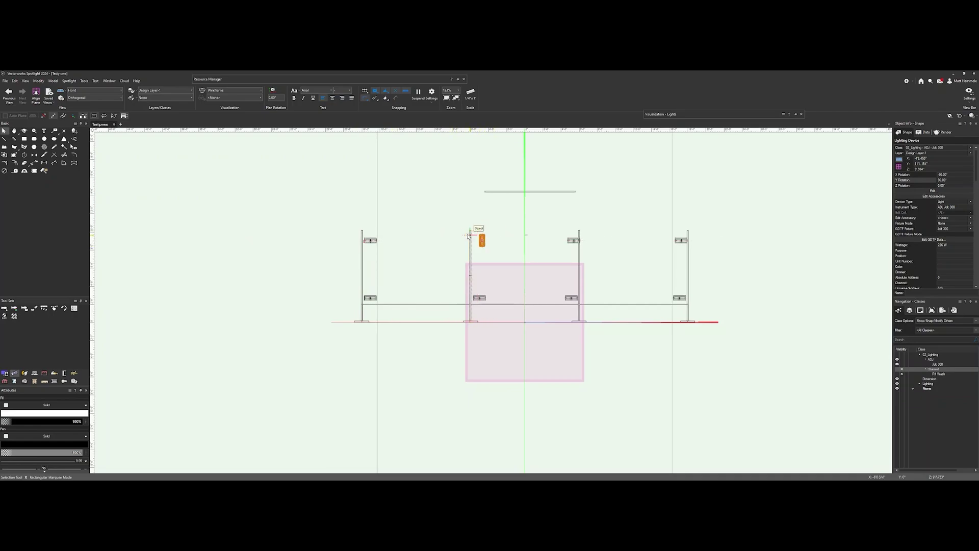
pyautogui.scroll(3, 467, 234)
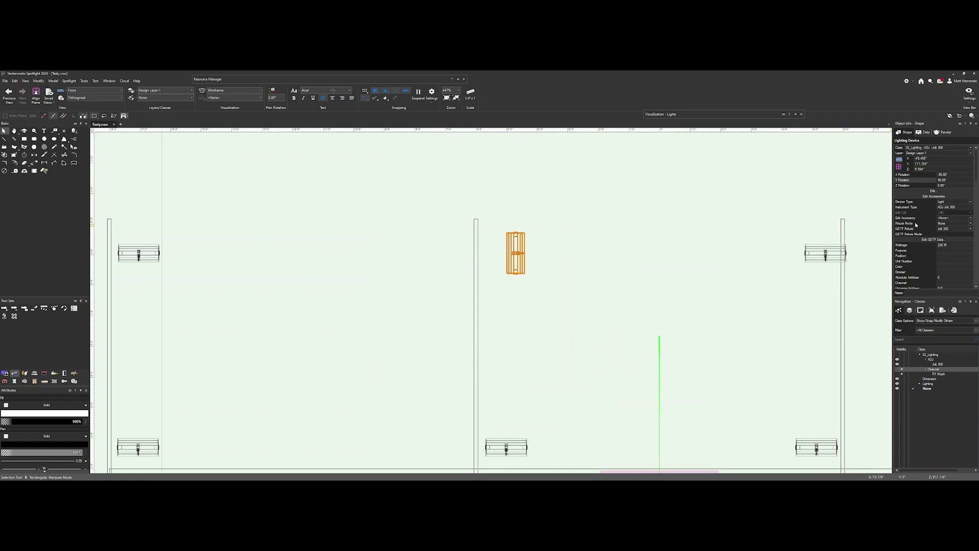
pyautogui.click(948, 181)
pyautogui.press('Return')
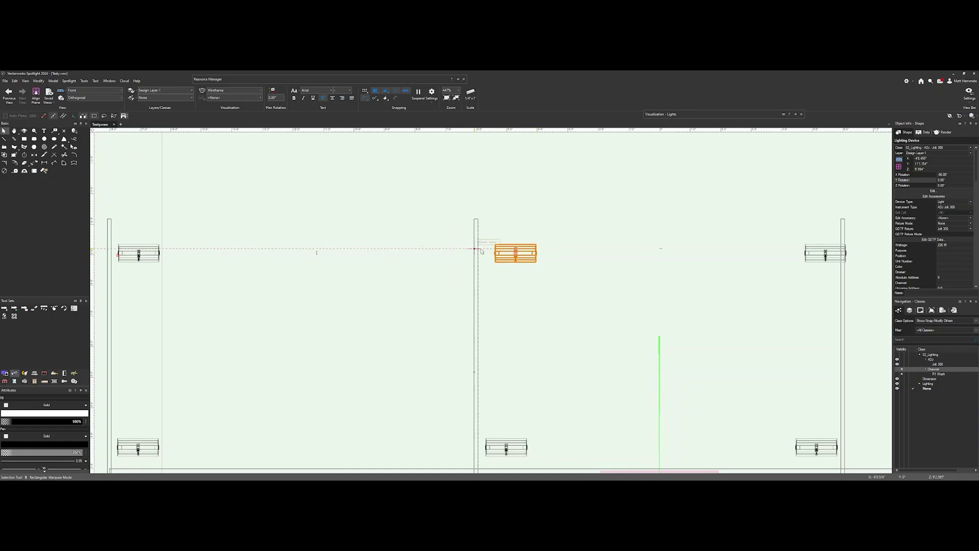
# - Move the upper Jolt 300 beside the second pole in the Front and Top views so its clamp sits on the pole
pyautogui.scroll(-2, 503, 253)
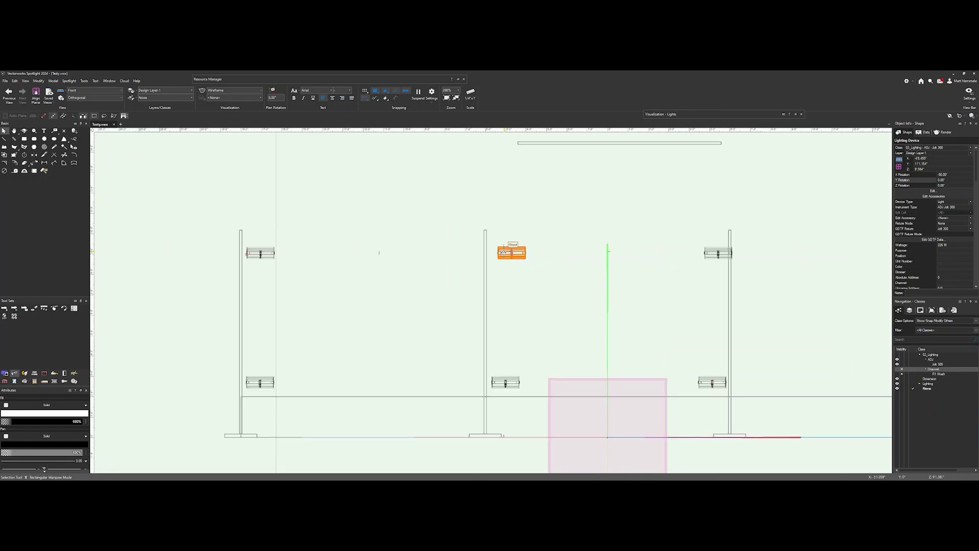
pyautogui.moveTo(512, 252)
pyautogui.mouseDown()
pyautogui.moveTo(485, 245)
pyautogui.moveTo(502, 249)
pyautogui.moveTo(492, 249)
pyautogui.mouseUp()
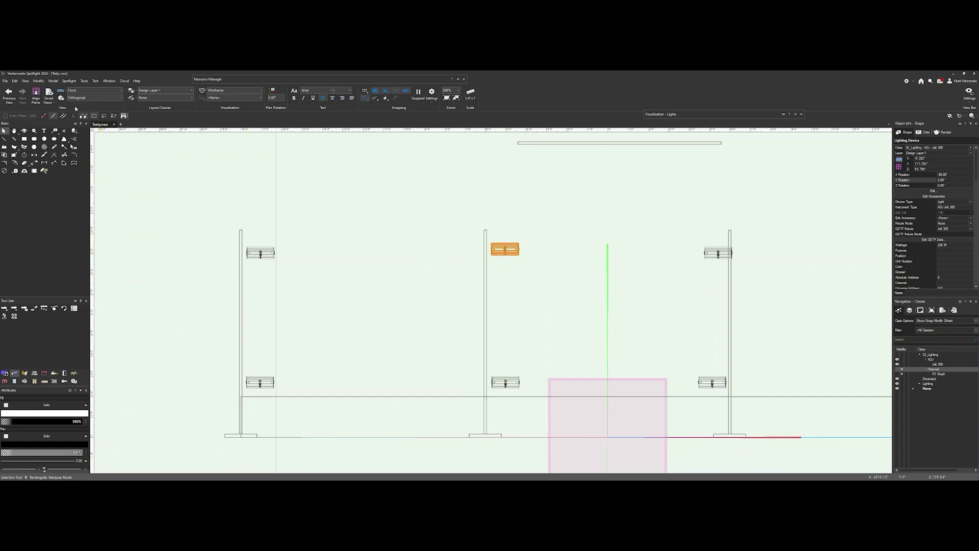
pyautogui.click(77, 91)
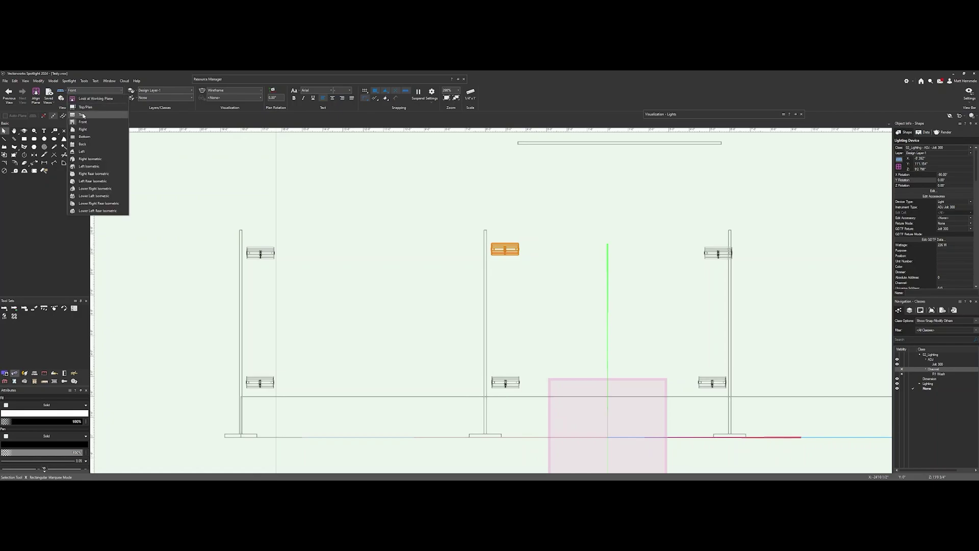
pyautogui.click(82, 116)
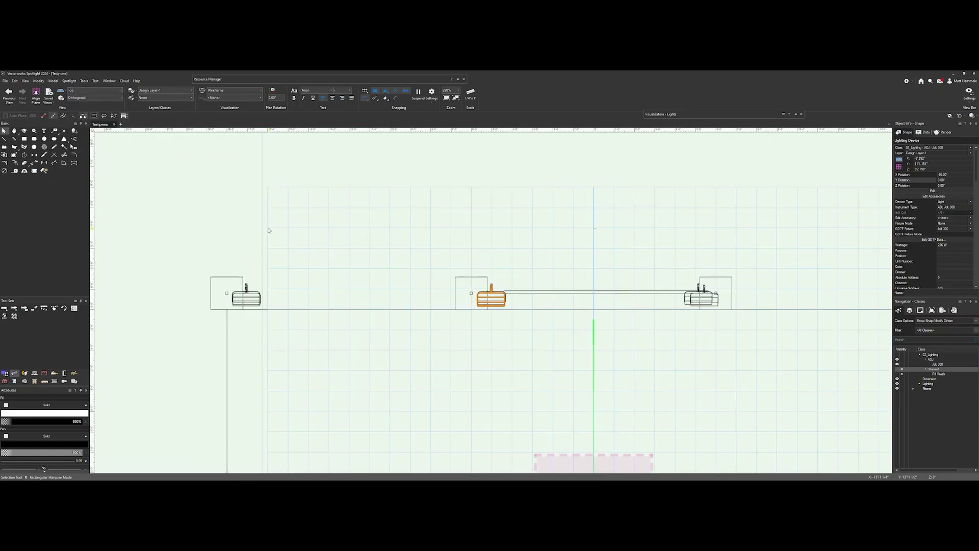
pyautogui.scroll(5, 489, 296)
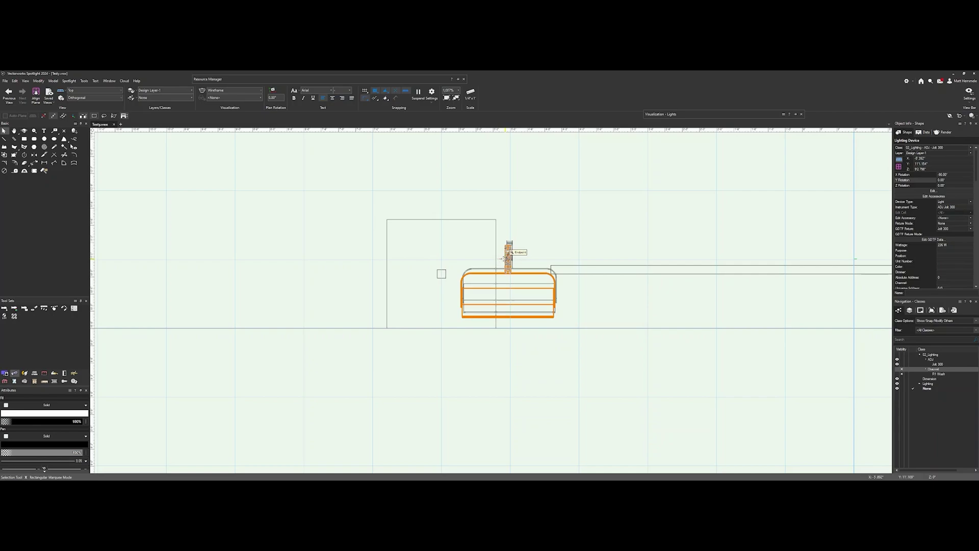
pyautogui.moveTo(509, 258); pyautogui.dragTo(442, 278)
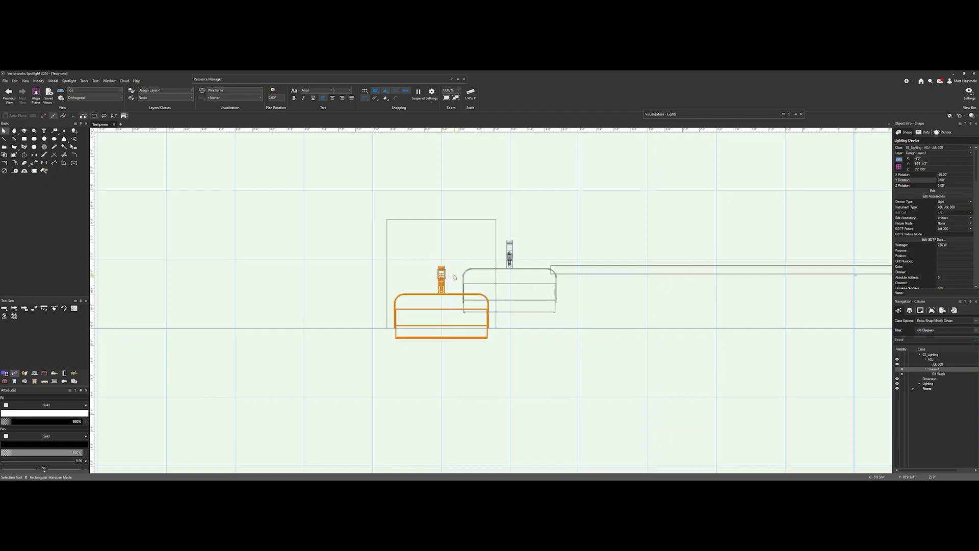
# - Set the Y rotation of the Jolt 300 on the second pole to 90° in the Front view
pyautogui.click(95, 90)
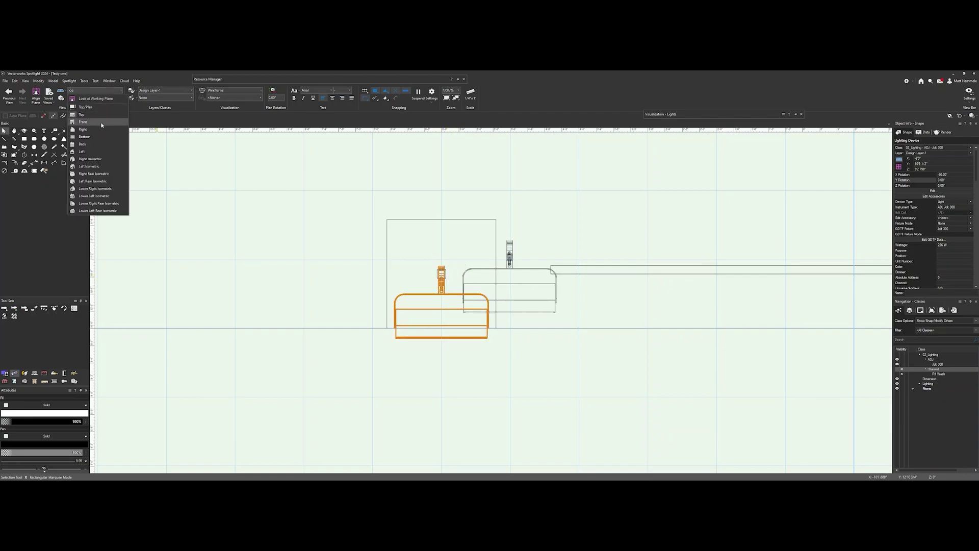
pyautogui.click(82, 123)
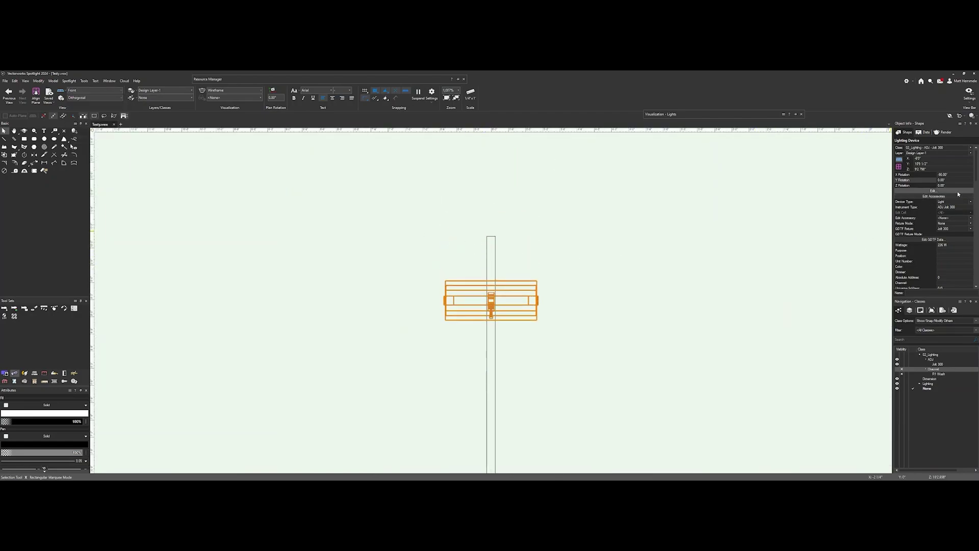
pyautogui.click(930, 182)
pyautogui.write('90')
pyautogui.press('Return')
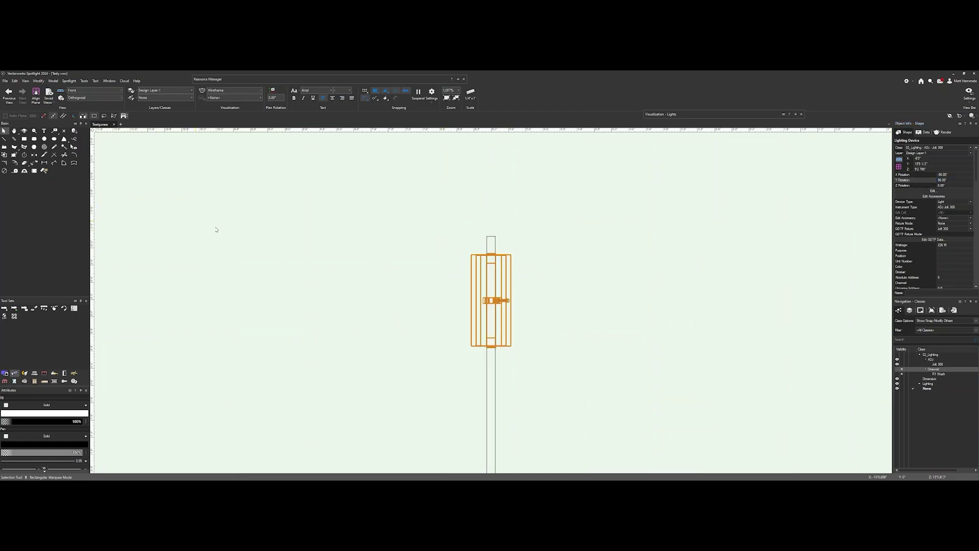
pyautogui.rightClick(484, 295)
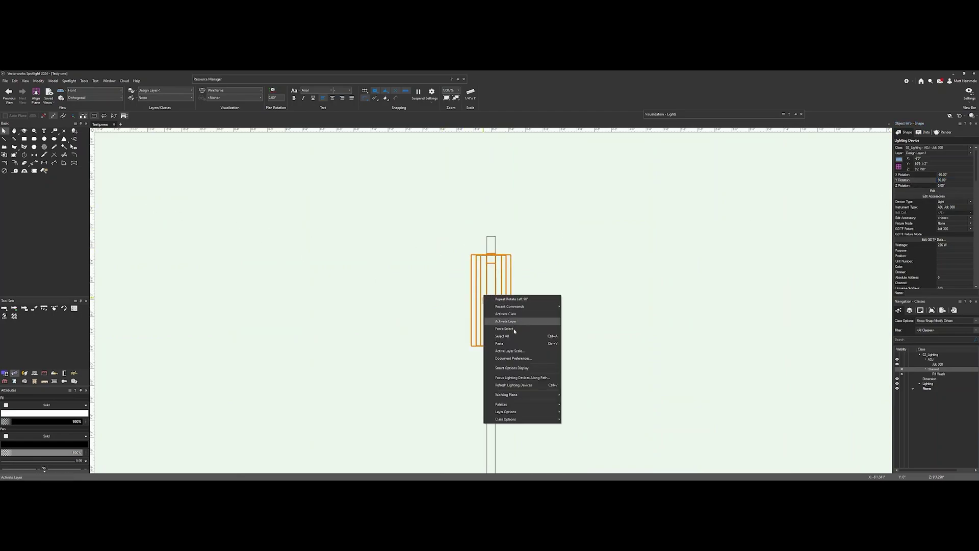
pyautogui.click(512, 378)
pyautogui.scroll(-10, 476, 287)
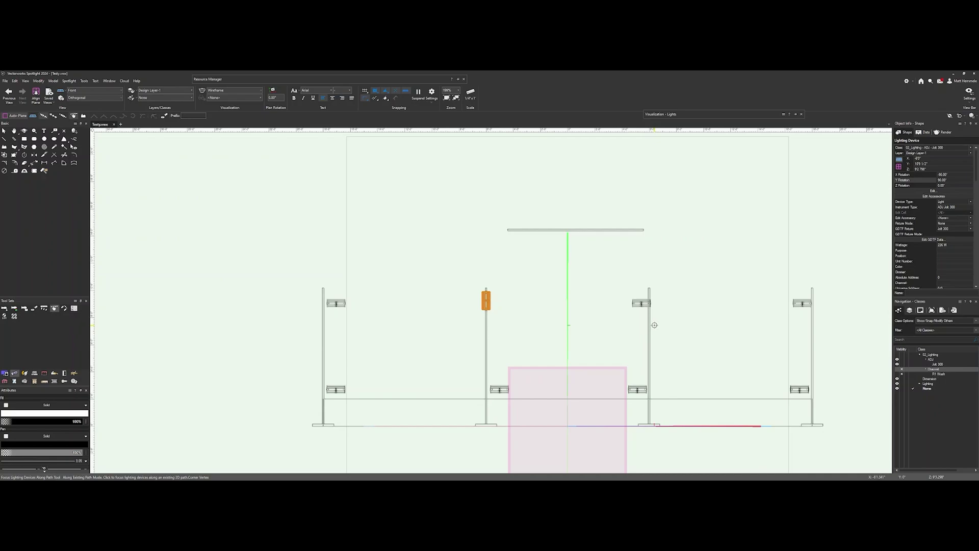
pyautogui.press('x')
pyautogui.press('x')
pyautogui.scroll(5, 484, 303)
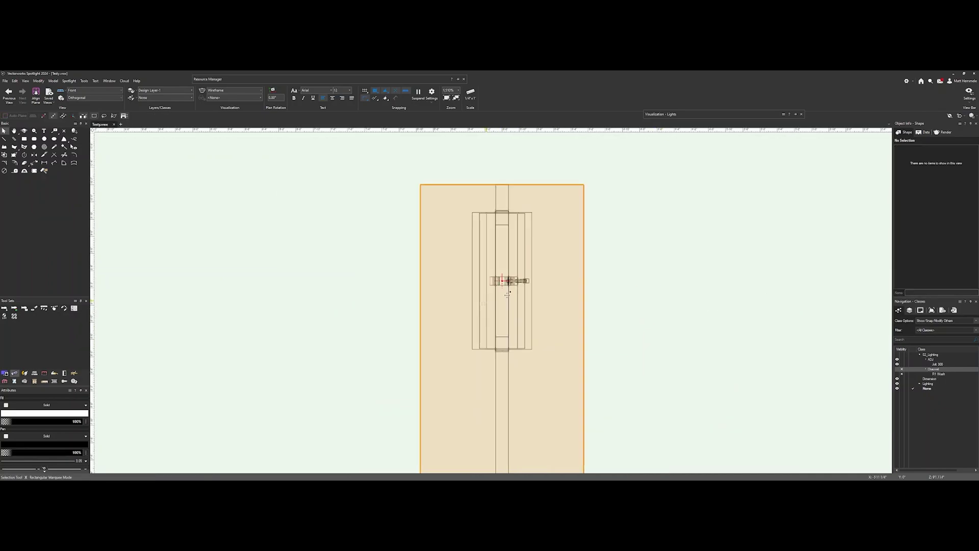
# - Try to adjust the pan of the upper Jolt 300 on the second pole with Focus Lighting Devices
pyautogui.click(524, 283)
pyautogui.rightClick(525, 283)
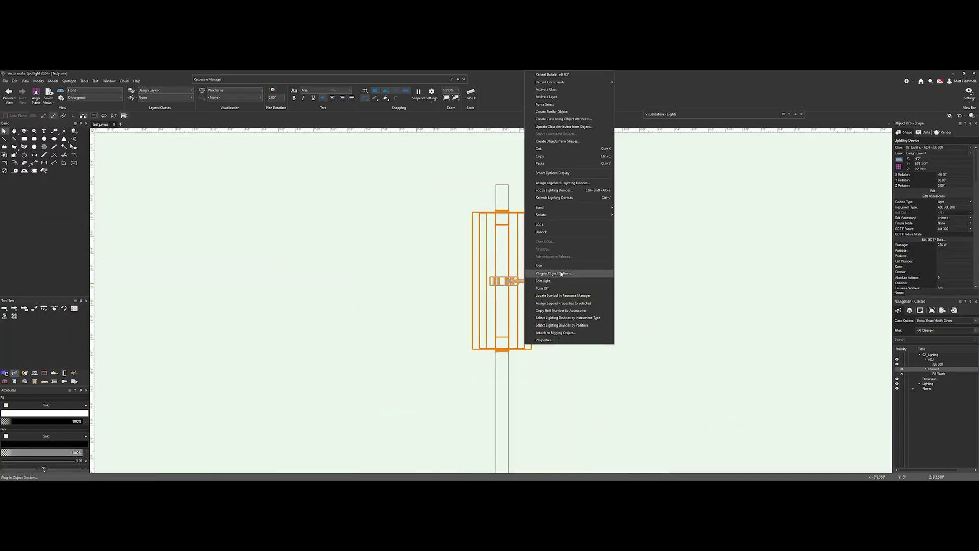
pyautogui.click(565, 191)
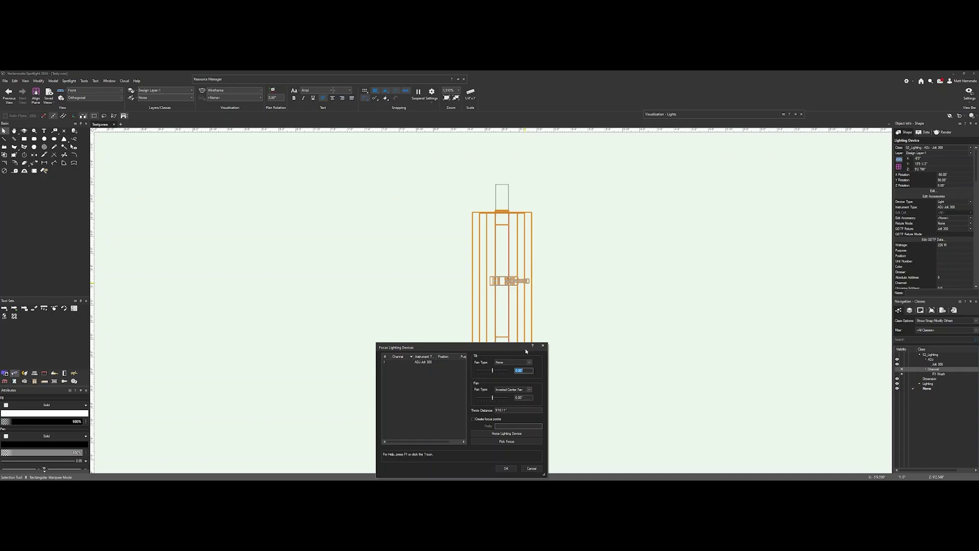
pyautogui.moveTo(513, 345); pyautogui.dragTo(337, 276)
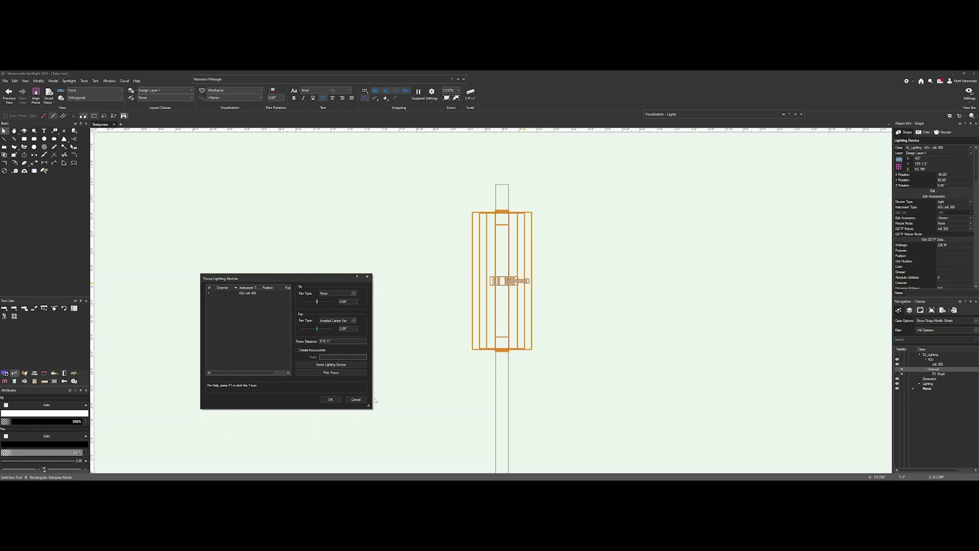
pyautogui.click(331, 399)
# - Set the focus pan of the upper Jolt 300 on the second pole to 90°
pyautogui.scroll(-4, 954, 276)
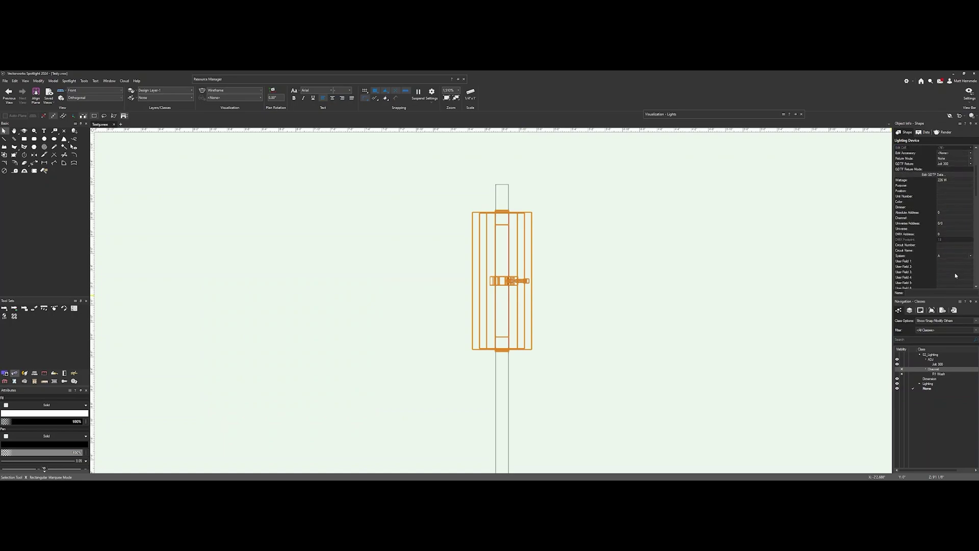
pyautogui.scroll(-8, 954, 272)
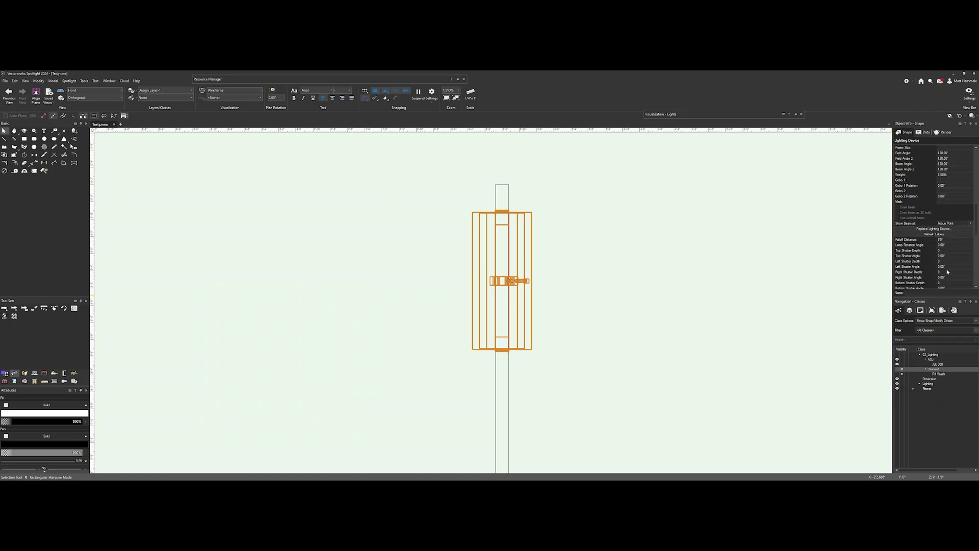
pyautogui.scroll(-5, 946, 272)
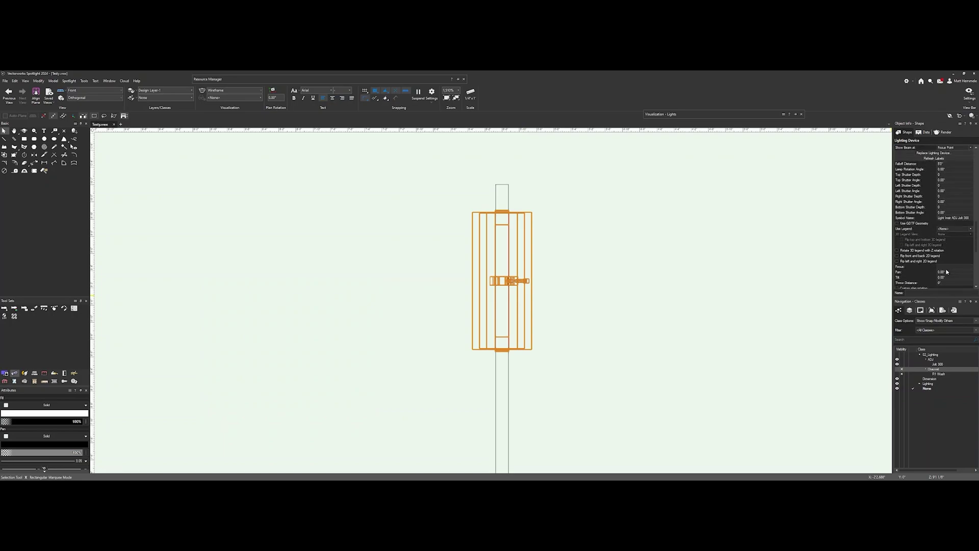
pyautogui.scroll(-1, 946, 272)
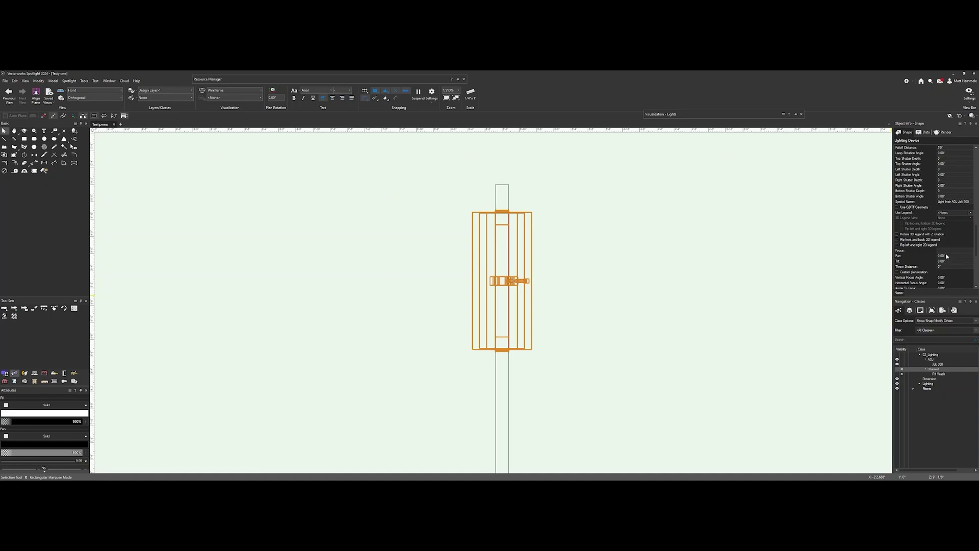
pyautogui.click(947, 256)
pyautogui.press('Return')
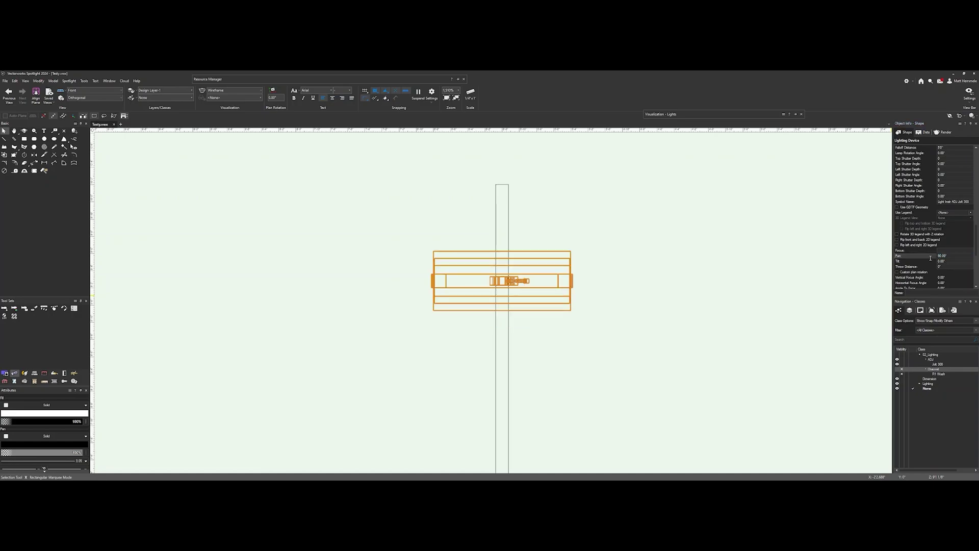
# - Move the lower Jolt 300 beside the second pole in the Top view so its clamp sits on the pole, and return to the Front view
pyautogui.click(97, 91)
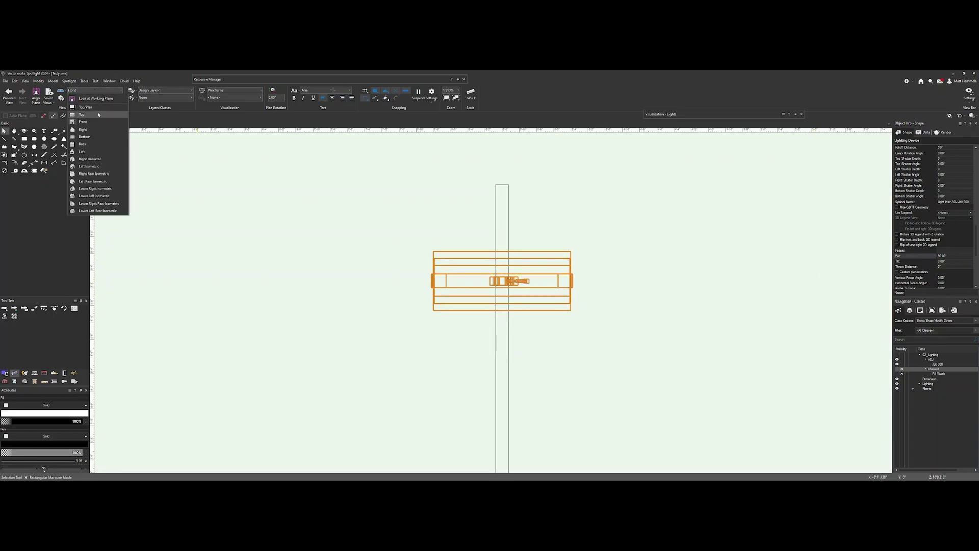
pyautogui.click(97, 117)
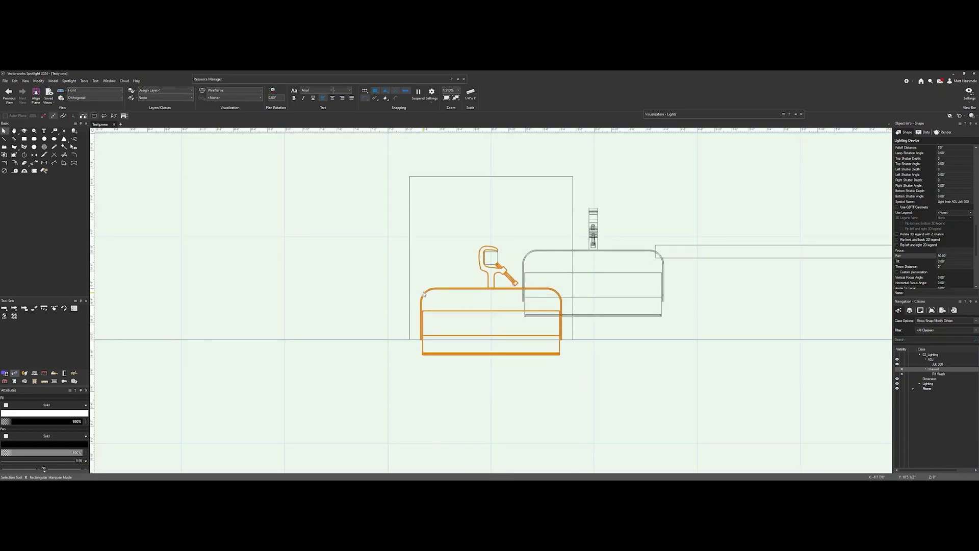
pyautogui.moveTo(593, 220); pyautogui.dragTo(490, 258)
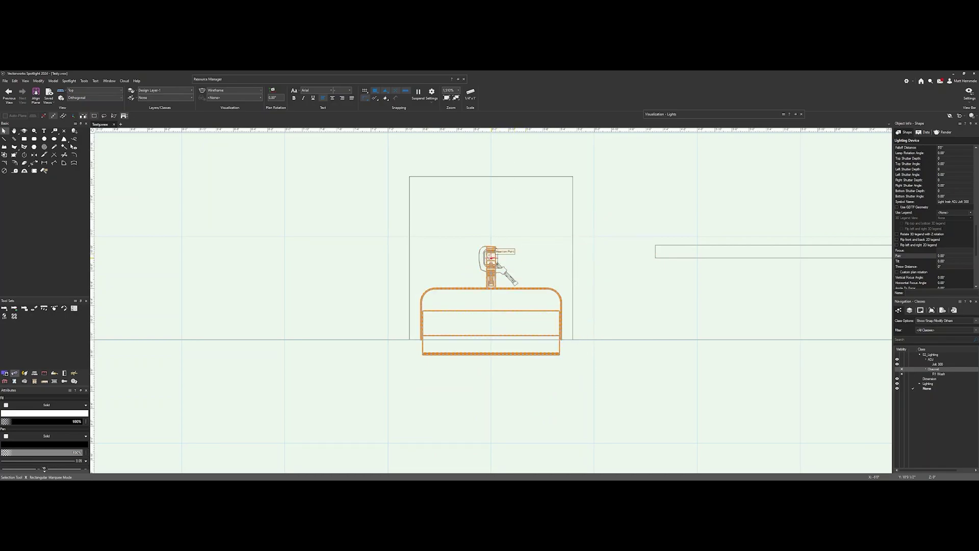
pyautogui.scroll(-2, 491, 258)
pyautogui.click(97, 91)
pyautogui.click(102, 125)
pyautogui.scroll(-5, 427, 273)
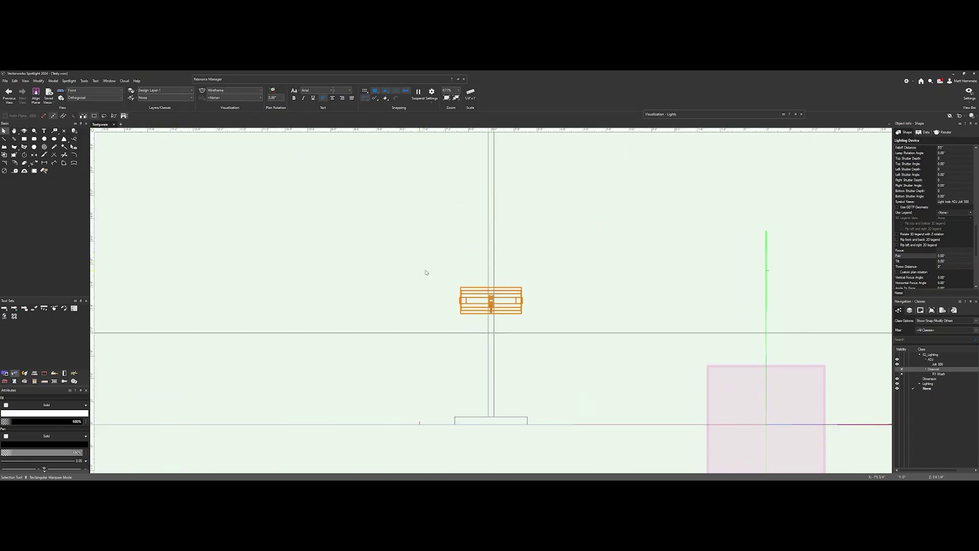
# - Move the lower and upper Jolt 300s beside the first pole onto the pole, using the Front and Top views
pyautogui.moveTo(337, 267); pyautogui.dragTo(372, 285)
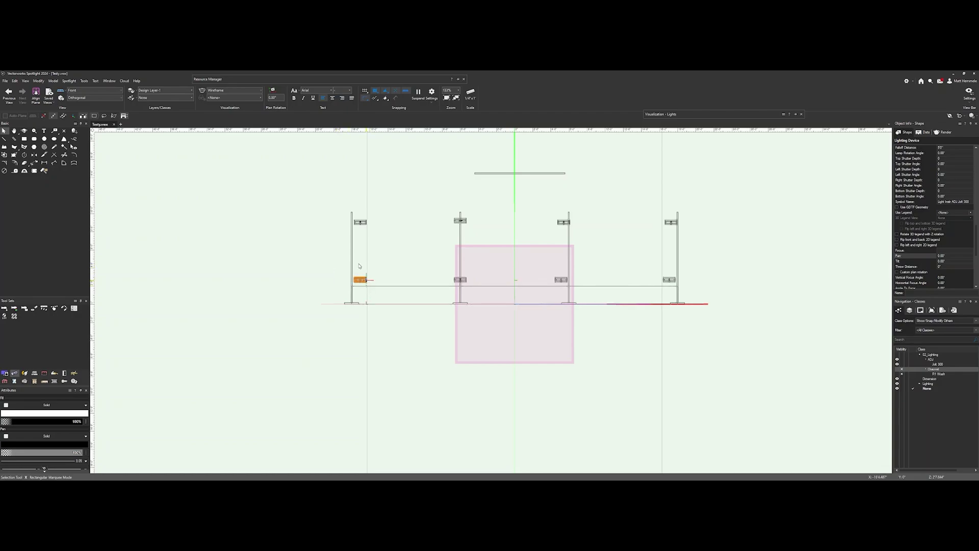
pyautogui.click(393, 240)
pyautogui.scroll(3, 359, 275)
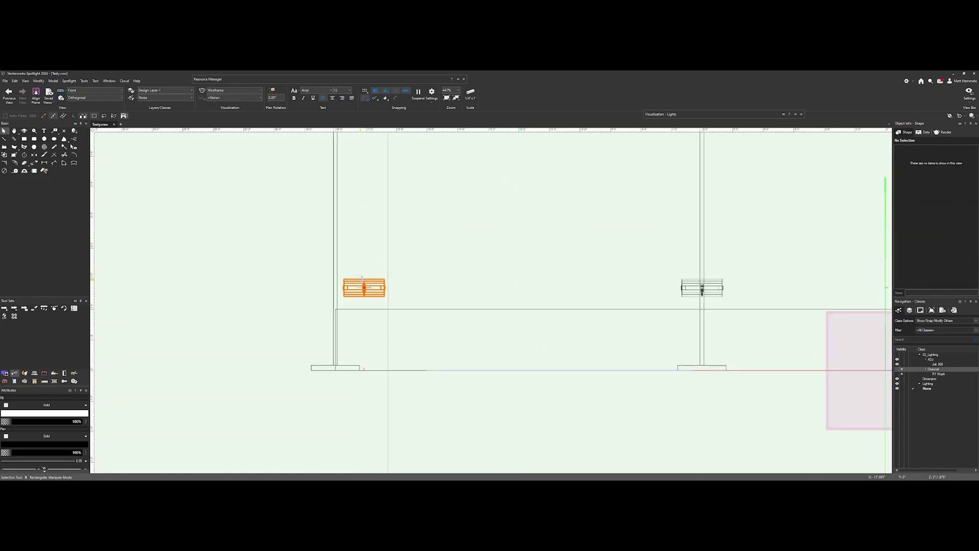
pyautogui.moveTo(364, 287); pyautogui.dragTo(334, 287)
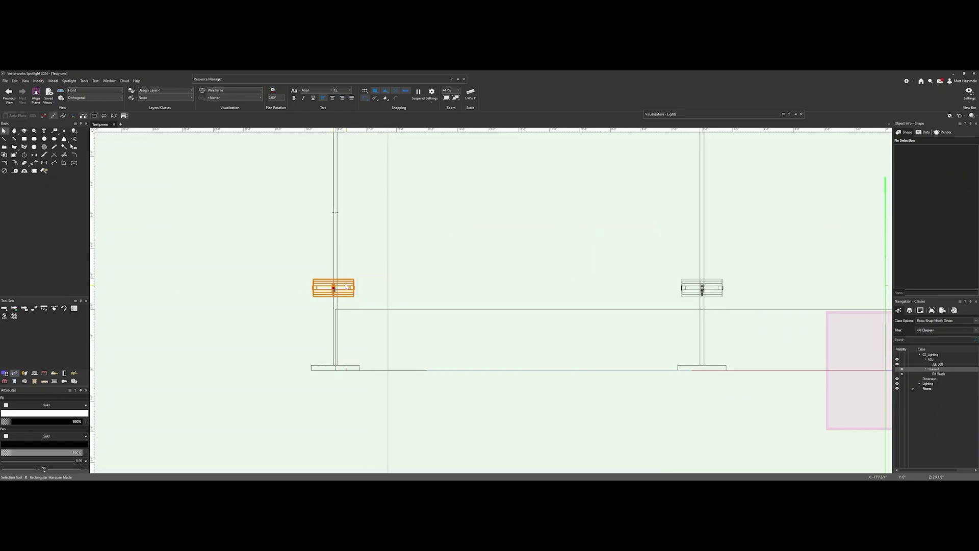
pyautogui.click(95, 90)
pyautogui.click(97, 117)
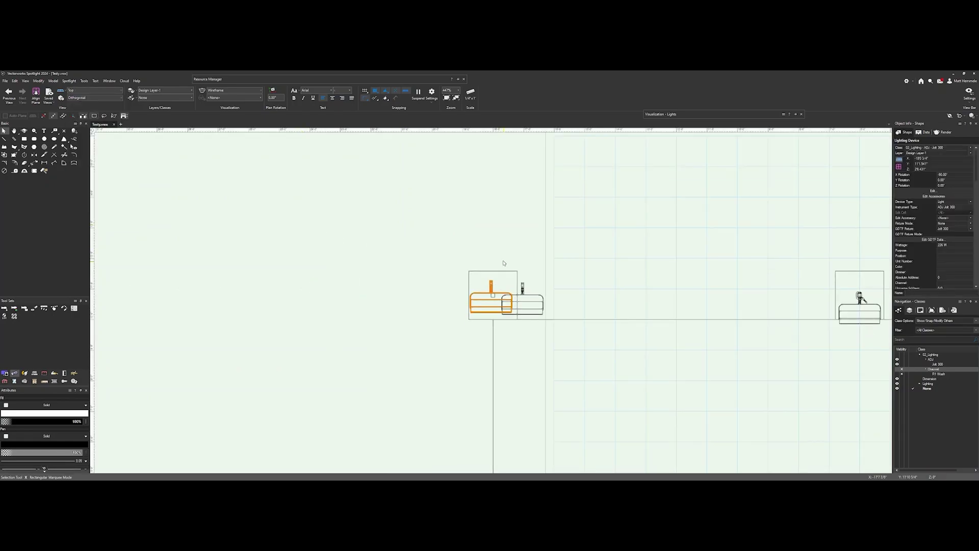
pyautogui.scroll(5, 503, 263)
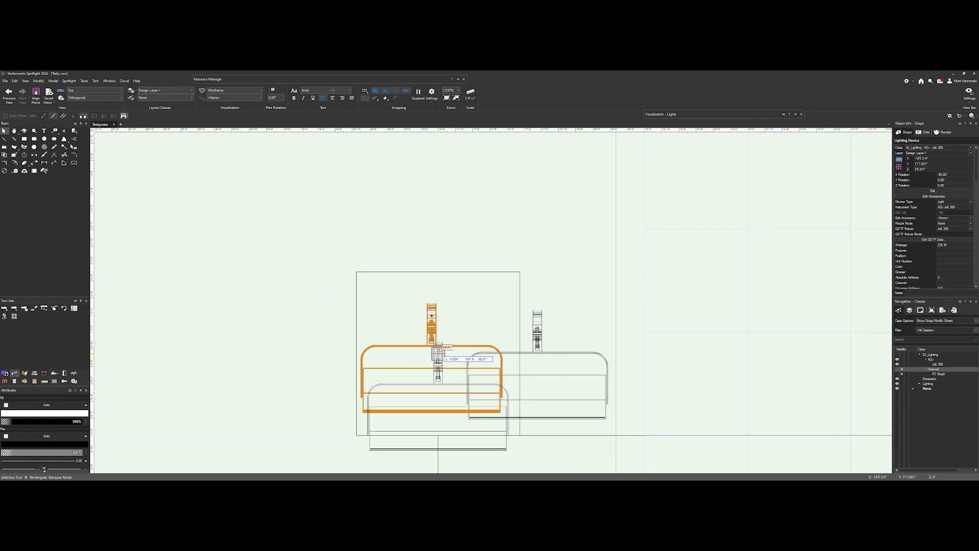
pyautogui.moveTo(438, 352); pyautogui.dragTo(438, 353)
pyautogui.moveTo(537, 322); pyautogui.dragTo(438, 353)
# - Move both Jolt 300s beside the third pole in the Top view so their clamps sit on the pole
pyautogui.scroll(-6, 473, 340)
pyautogui.moveTo(478, 342); pyautogui.dragTo(428, 237, button='middle')
pyautogui.scroll(3, 498, 262)
pyautogui.moveTo(581, 236); pyautogui.dragTo(383, 238, button='middle')
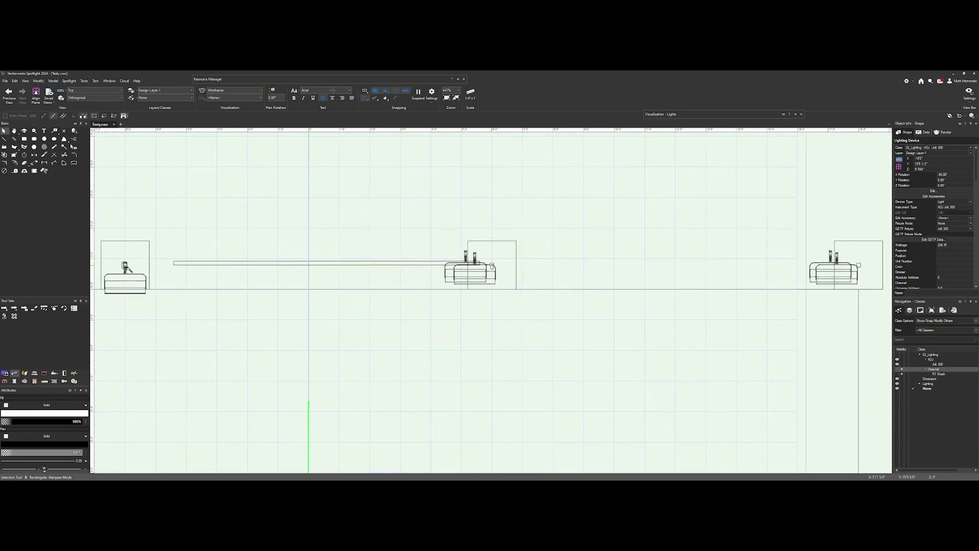
pyautogui.scroll(3, 491, 264)
pyautogui.moveTo(440, 233); pyautogui.dragTo(499, 267)
pyautogui.moveTo(404, 226); pyautogui.dragTo(494, 264)
# - Move both Jolt 300s beside the fourth pole in the Top view so their clamps sit on the pole
pyautogui.scroll(-3, 493, 262)
pyautogui.moveTo(622, 244); pyautogui.dragTo(273, 238, button='middle')
pyautogui.scroll(2, 498, 254)
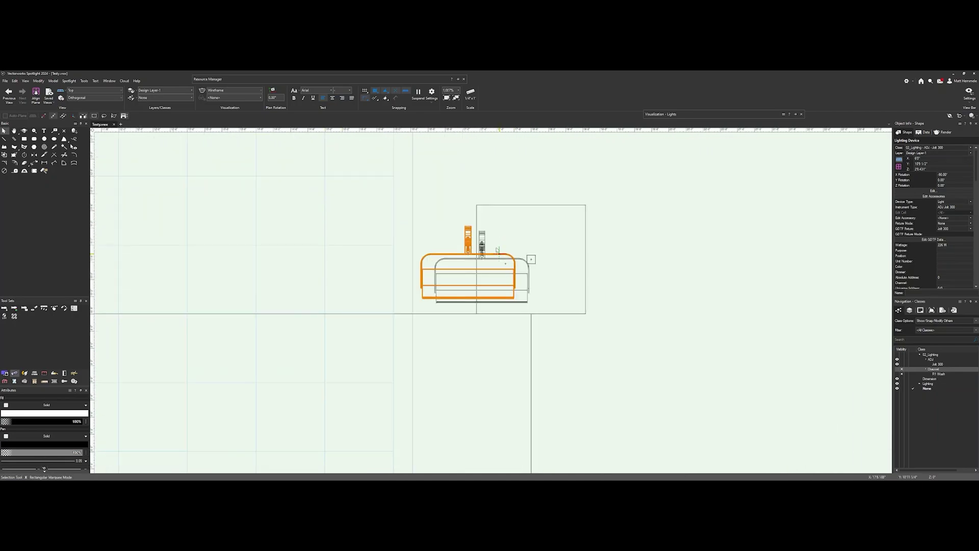
pyautogui.moveTo(498, 249); pyautogui.dragTo(548, 272)
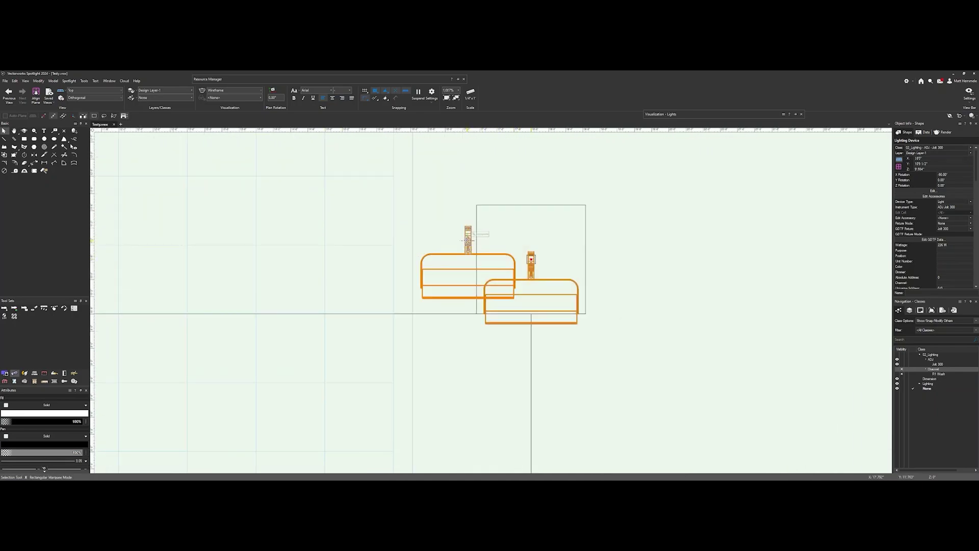
pyautogui.moveTo(467, 239); pyautogui.dragTo(531, 258)
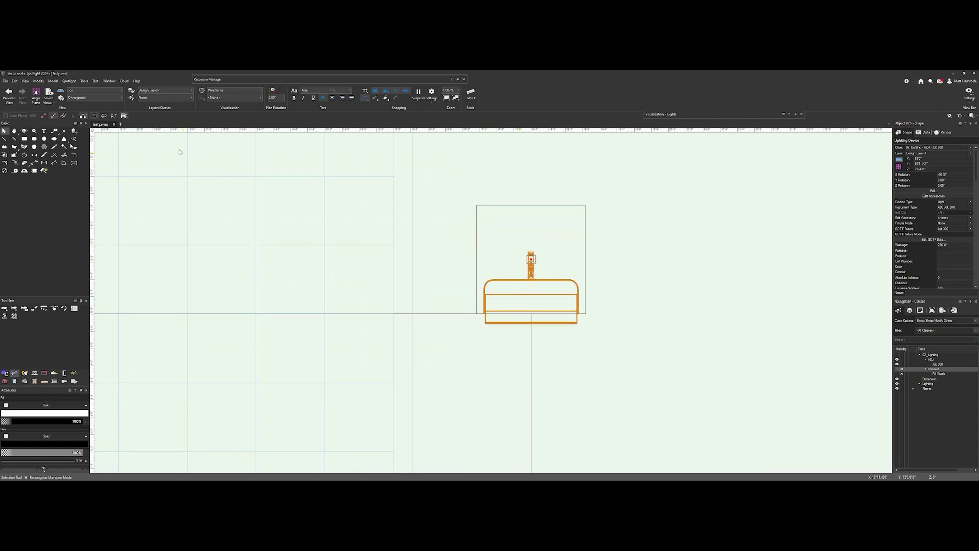
# - Align the four upper Jolt 300s at the same height across the poles in the Front view
pyautogui.click(94, 90)
pyautogui.click(81, 111)
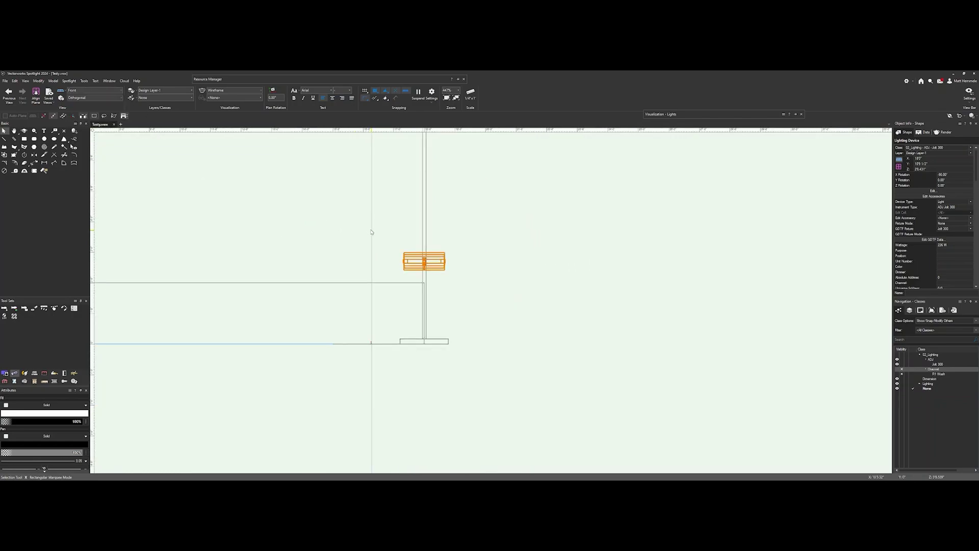
pyautogui.scroll(-2, 371, 231)
pyautogui.moveTo(325, 212); pyautogui.dragTo(605, 213, button='middle')
pyautogui.scroll(-1, 527, 220)
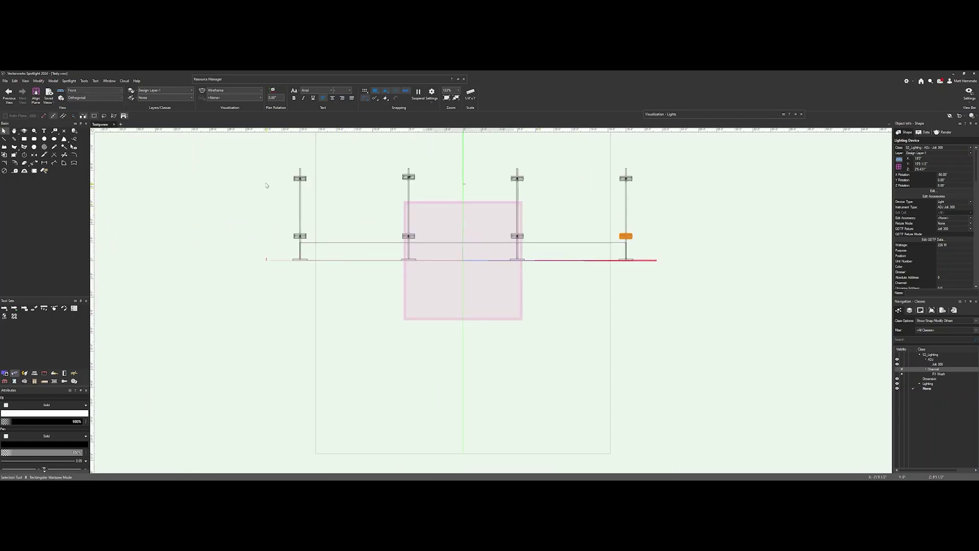
pyautogui.moveTo(274, 192); pyautogui.dragTo(676, 164)
pyautogui.rightClick(518, 179)
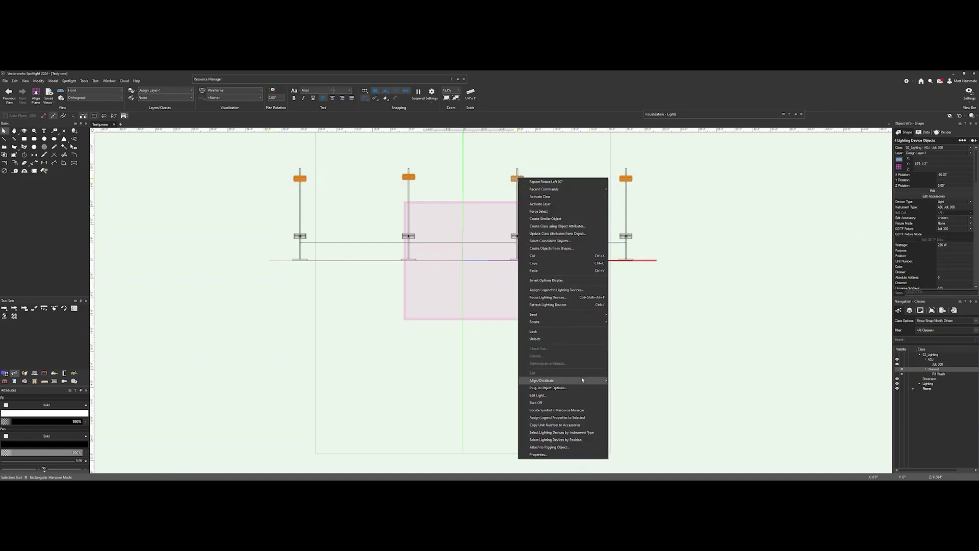
pyautogui.moveTo(581, 381)
pyautogui.click(638, 418)
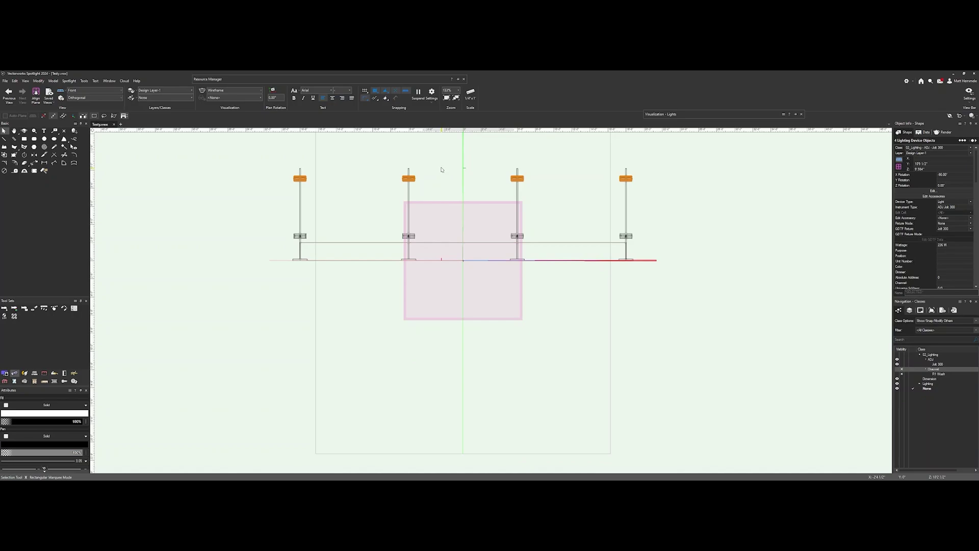
# - Align the insertion points of the four lower Jolt 300s horizontally
pyautogui.moveTo(282, 224); pyautogui.dragTo(663, 249)
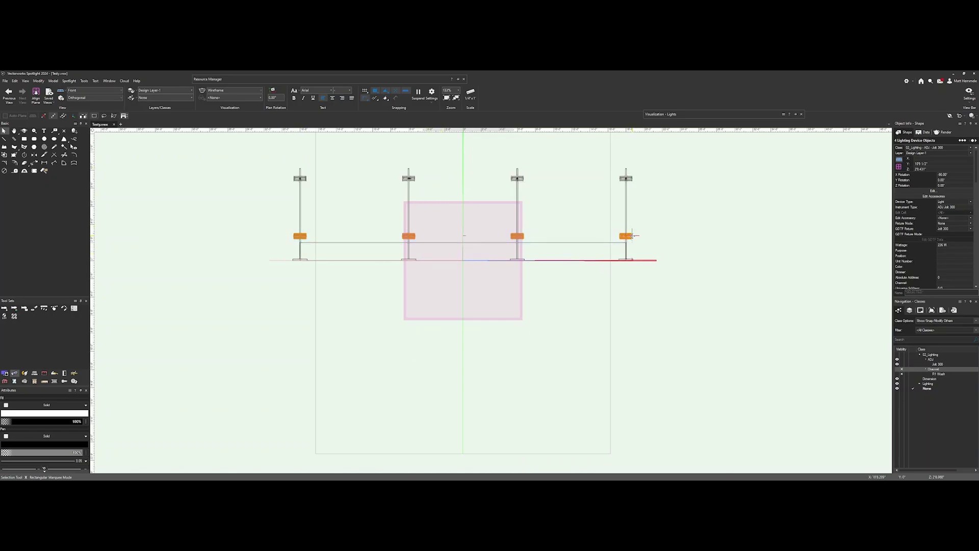
pyautogui.rightClick(633, 236)
pyautogui.moveTo(663, 274)
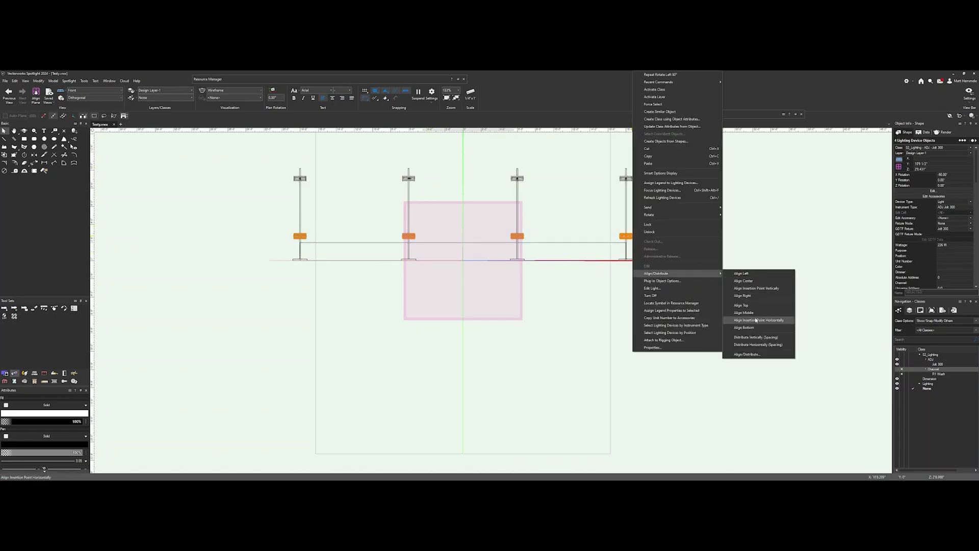
pyautogui.click(754, 320)
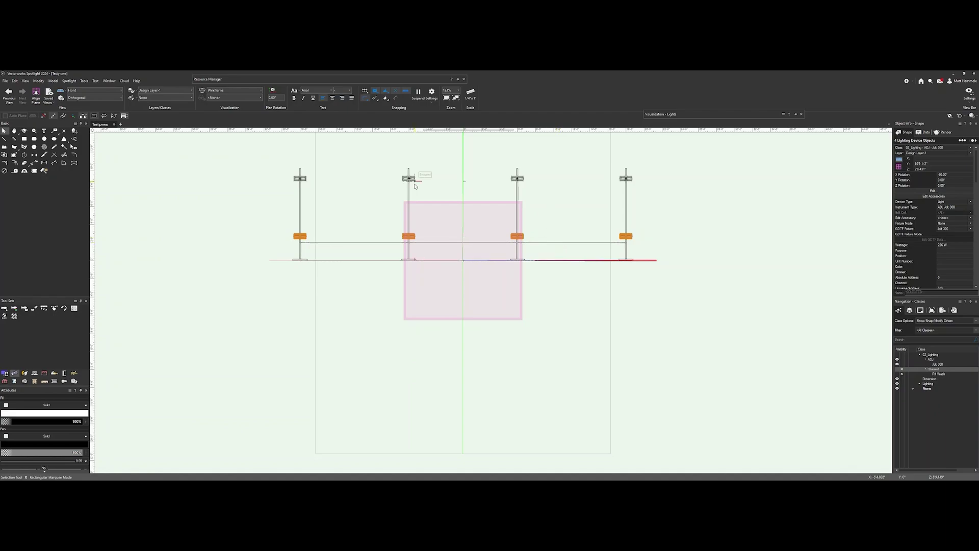
# - Raise the four upper Jolt 300s together so their clamps sit at the tops of the poles
pyautogui.scroll(2, 415, 187)
pyautogui.moveTo(279, 245); pyautogui.dragTo(669, 216)
pyautogui.scroll(5, 622, 216)
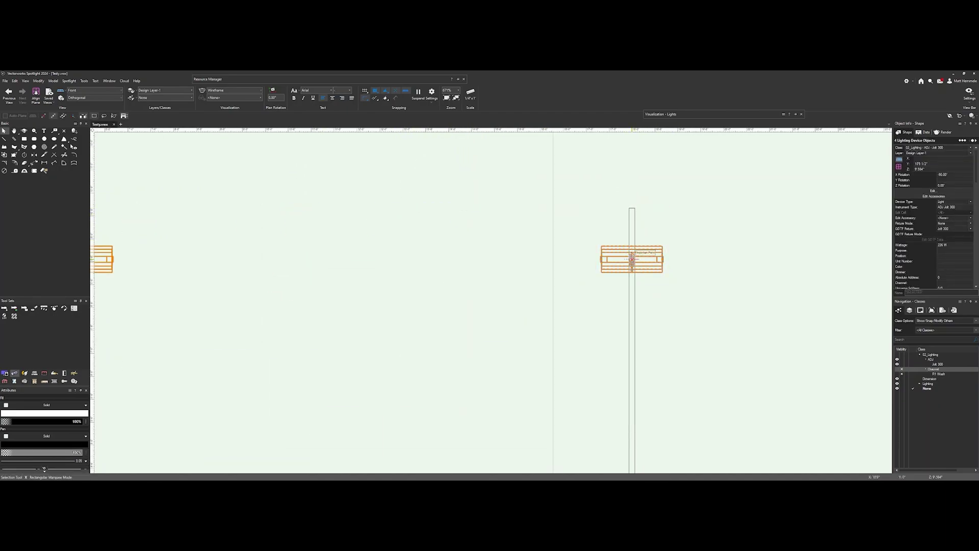
pyautogui.moveTo(632, 259); pyautogui.dragTo(632, 214)
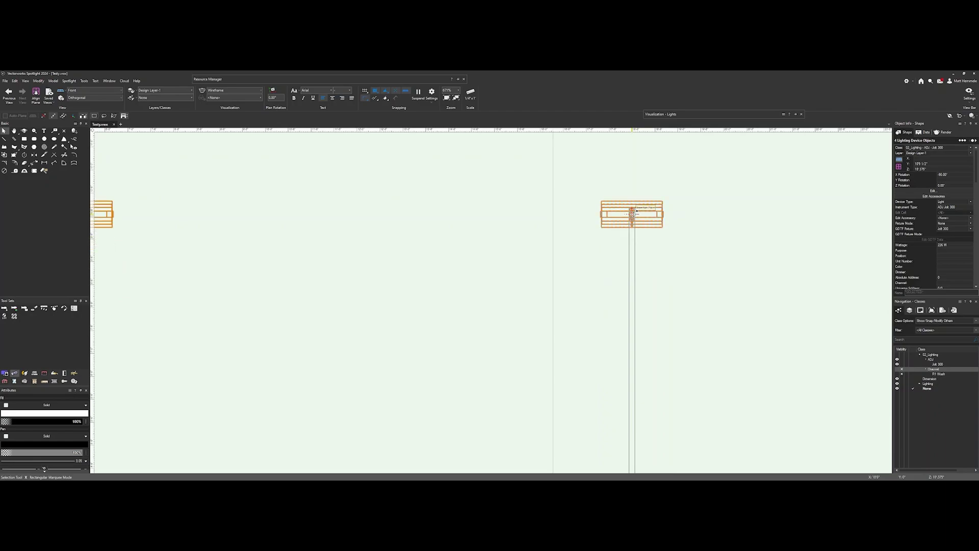
pyautogui.scroll(-2, 593, 247)
pyautogui.scroll(-1, 592, 246)
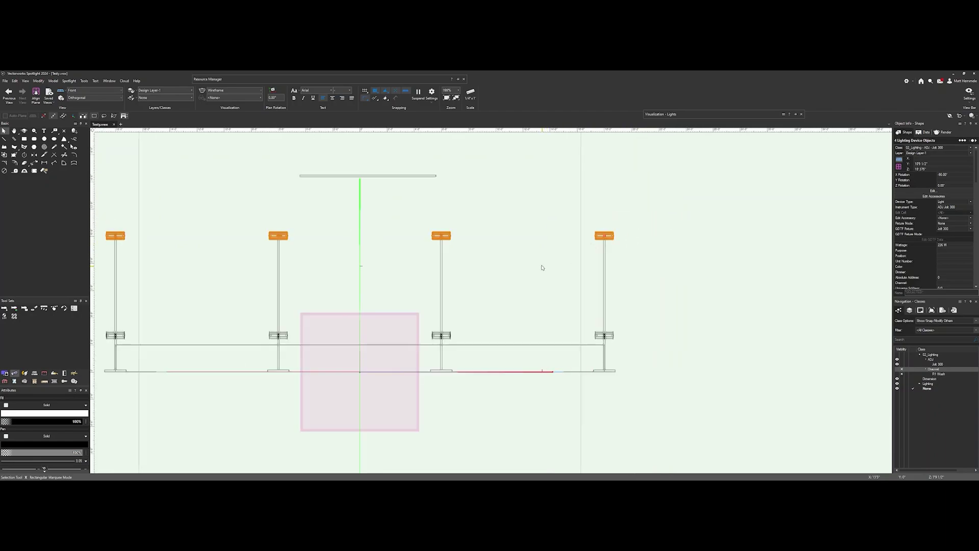
pyautogui.moveTo(517, 276); pyautogui.dragTo(606, 217, button='middle')
pyautogui.scroll(-1, 571, 237)
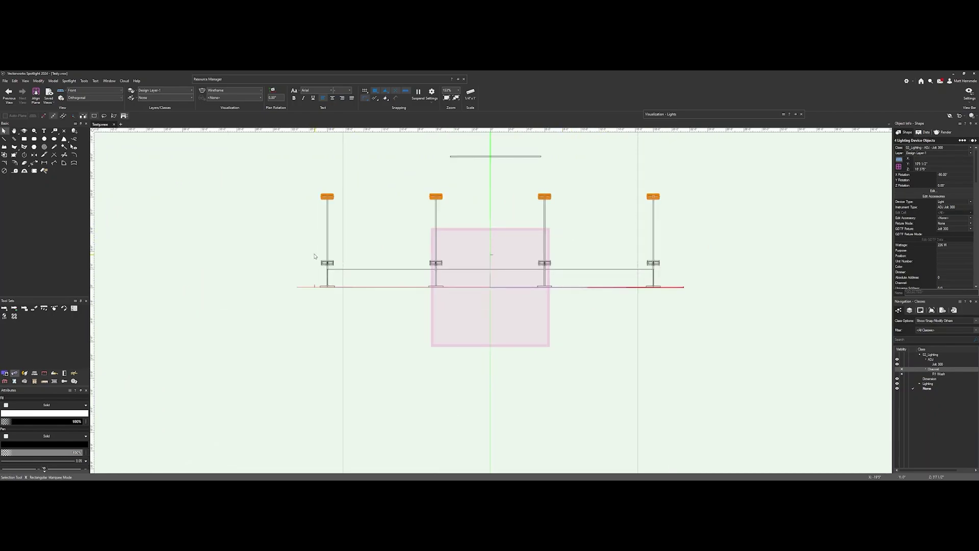
# - Set the Z height of the four lower Jolt 300s together to 3'
pyautogui.moveTo(314, 256); pyautogui.dragTo(675, 265)
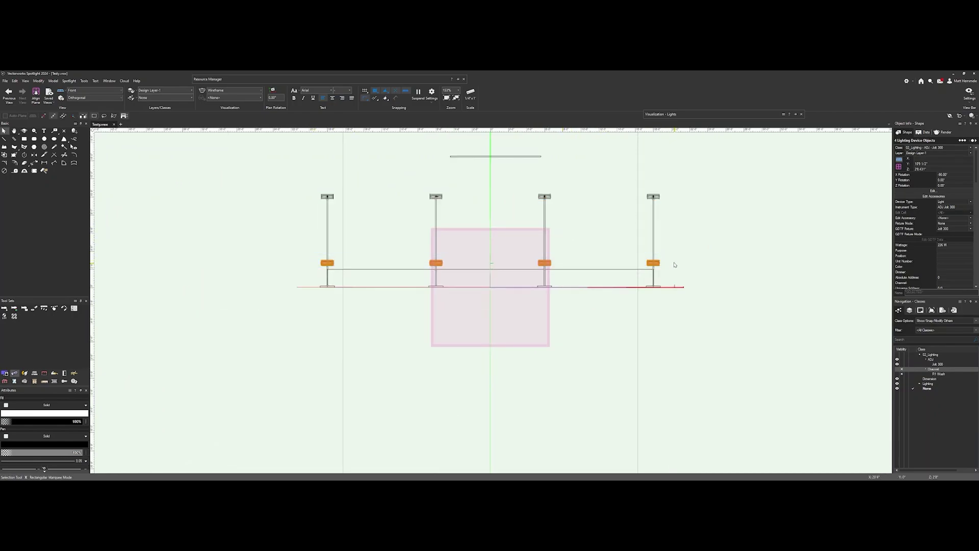
pyautogui.doubleClick(918, 171)
pyautogui.press('Return')
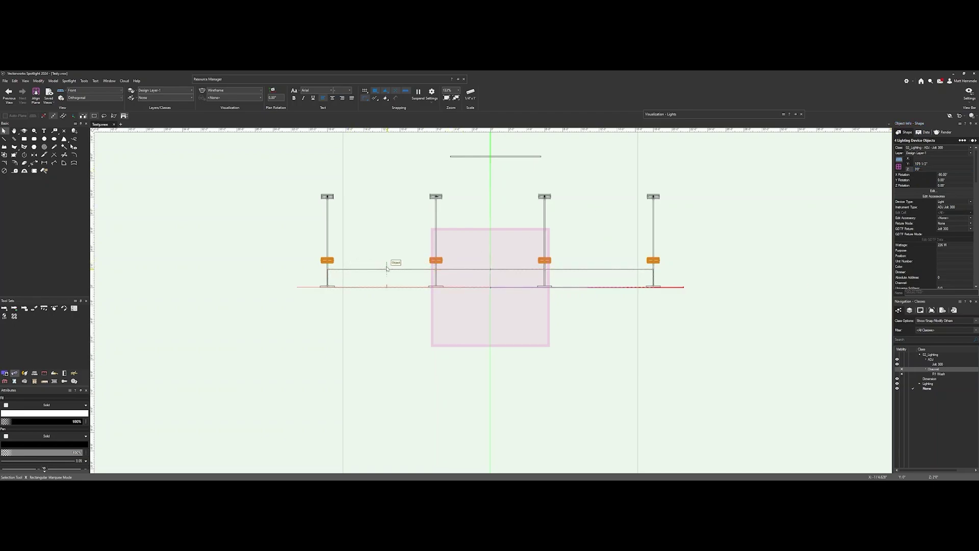
# - Try a Z height of 2' for the four lower Jolt 300s, and return them to 3'
pyautogui.keyDown('shift'); pyautogui.moveTo(417, 255); pyautogui.dragTo(489, 250, button='middle'); pyautogui.keyUp('shift')
pyautogui.click(932, 170)
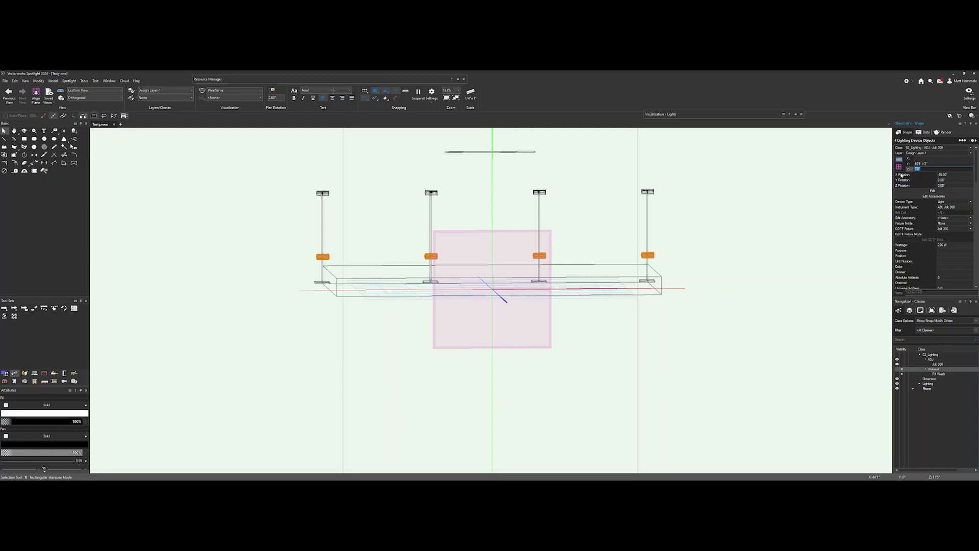
pyautogui.write('20')
pyautogui.press('Return')
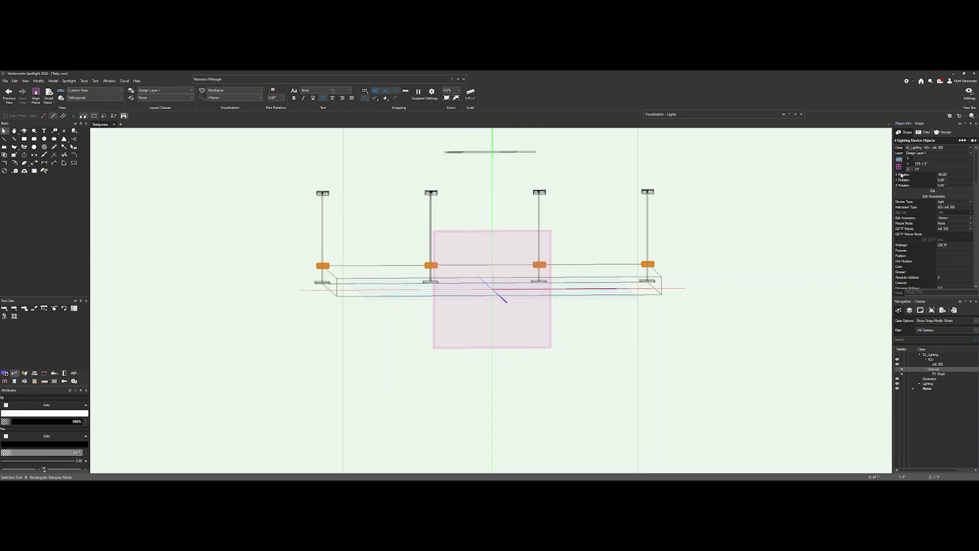
pyautogui.click(908, 169)
pyautogui.write('30')
pyautogui.press('Return')
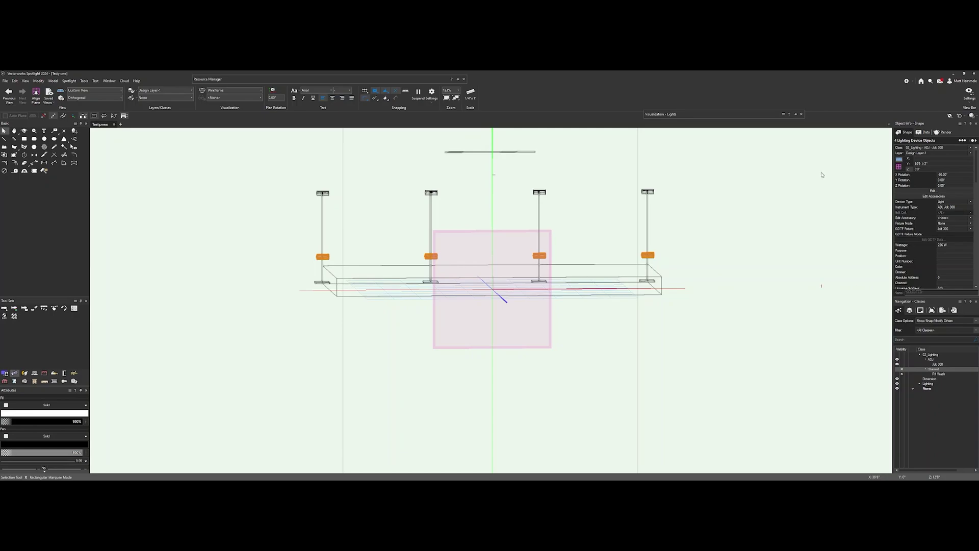
# - Show the Channel class in the Front view and move one R1 Wash to just left of the stage centre line
pyautogui.click(95, 90)
pyautogui.click(87, 123)
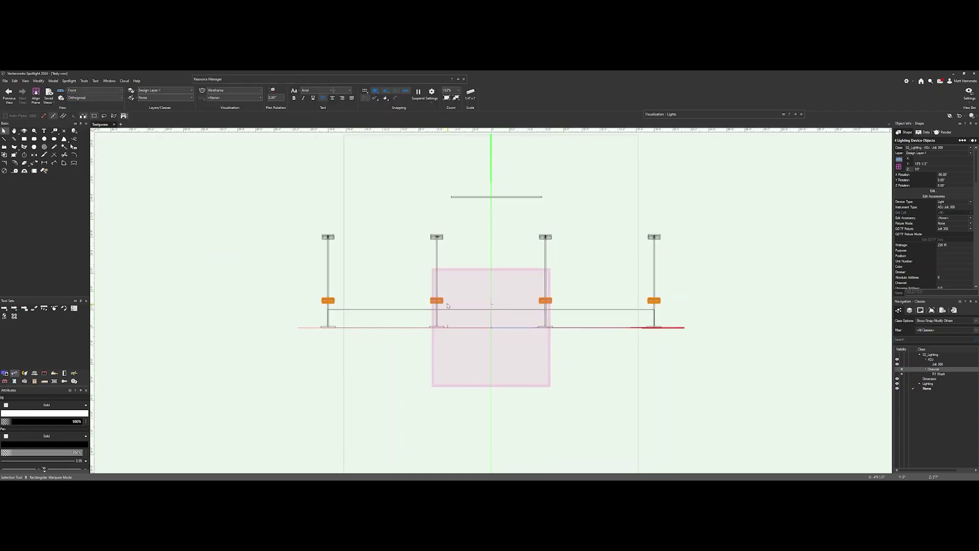
pyautogui.click(477, 258)
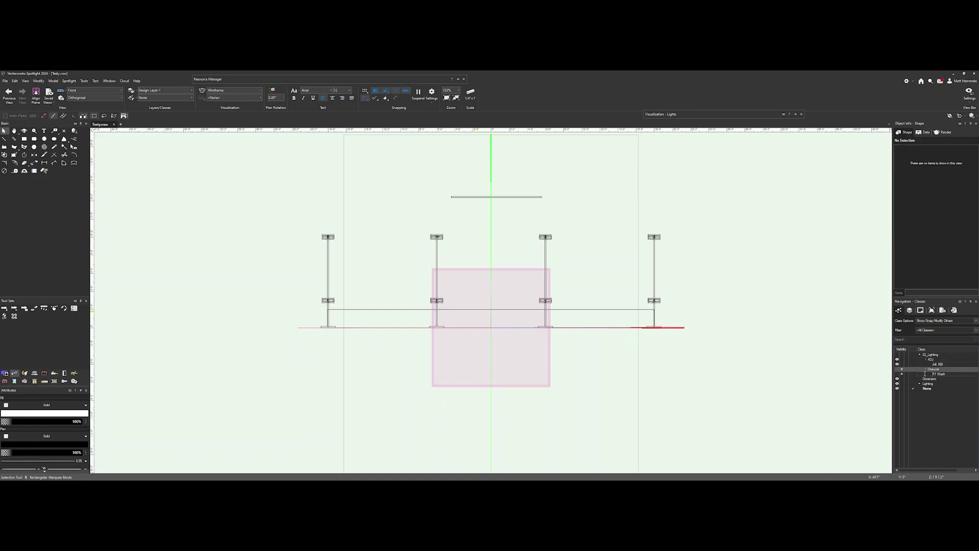
pyautogui.click(898, 369)
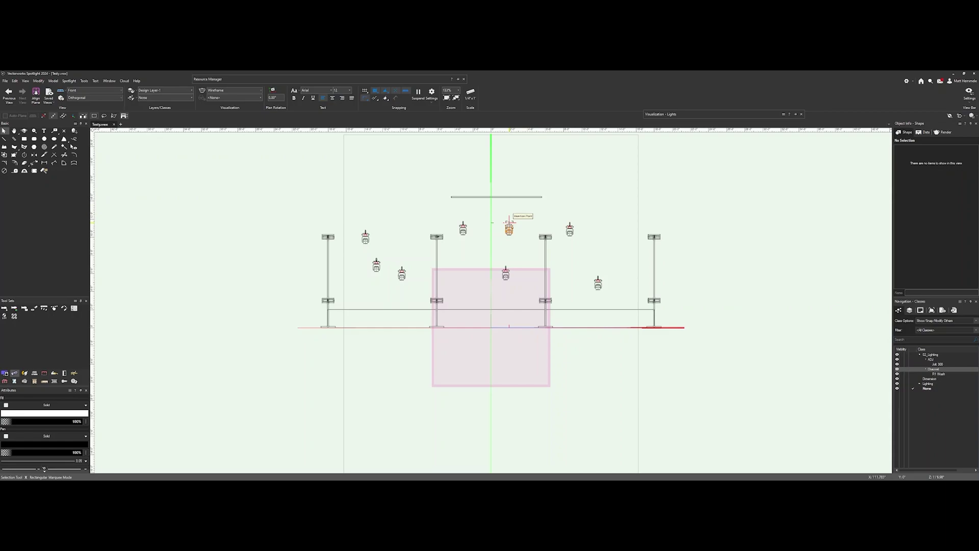
pyautogui.moveTo(509, 223); pyautogui.dragTo(471, 245)
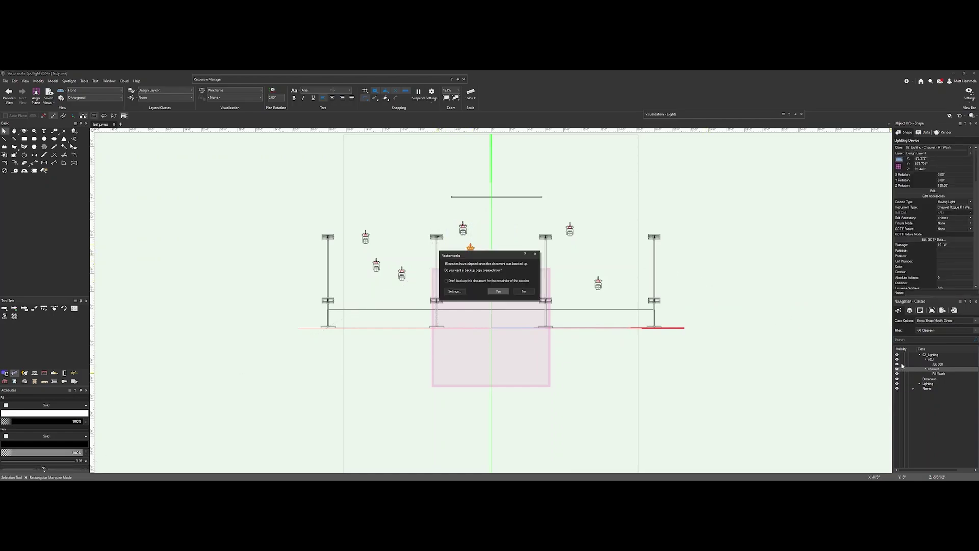
pyautogui.press('Return')
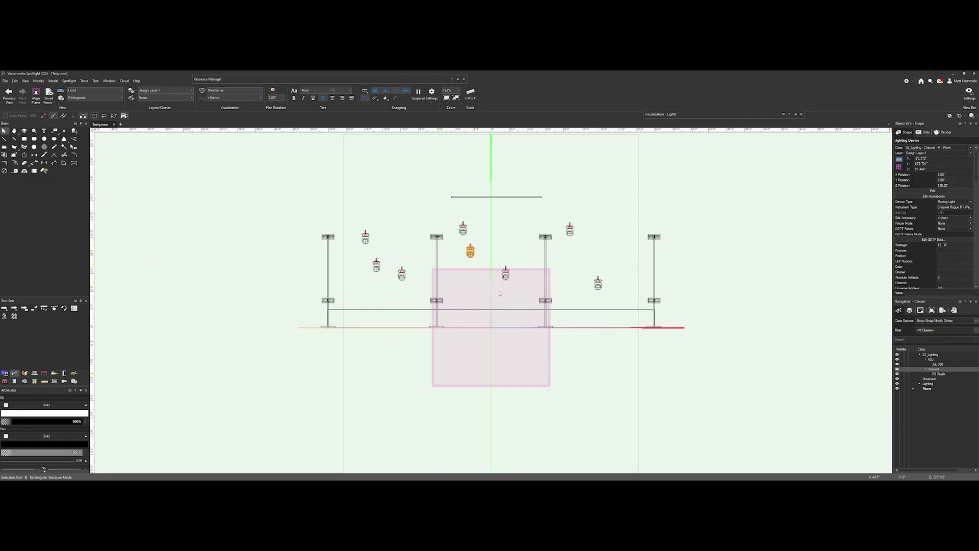
# - Hide the Channel class while keeping the ADJ class visible, and move the overhead pipe aside beyond the fourth pole
pyautogui.click(902, 364)
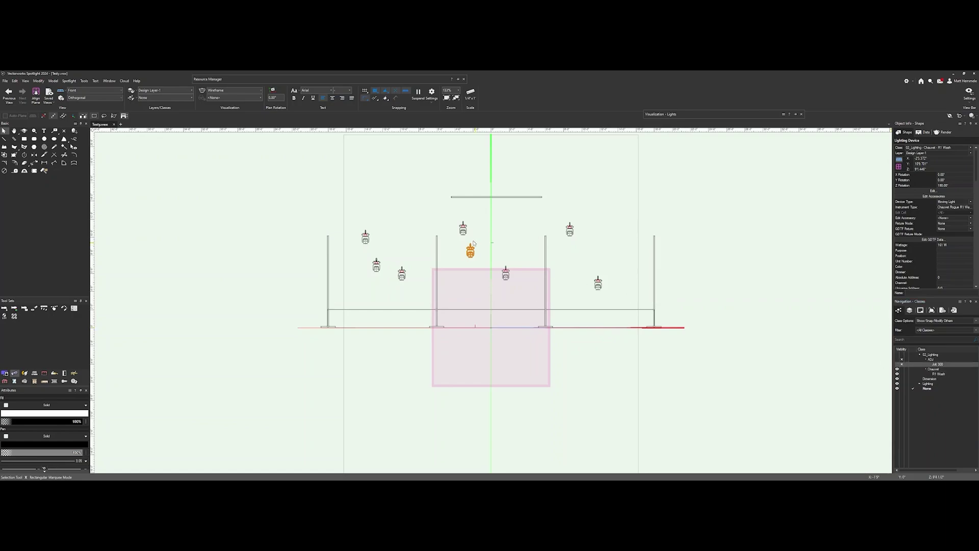
pyautogui.click(897, 359)
pyautogui.click(902, 369)
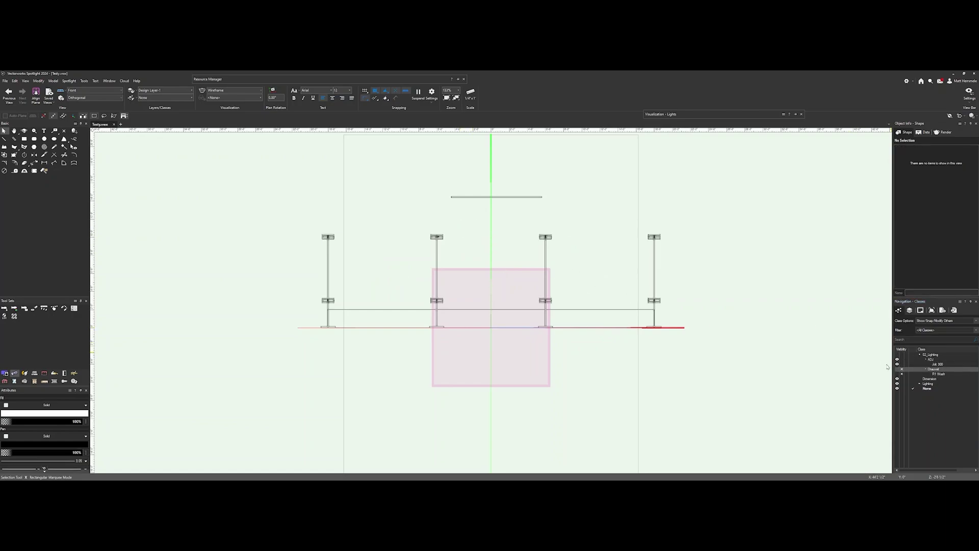
pyautogui.moveTo(480, 198); pyautogui.dragTo(740, 186)
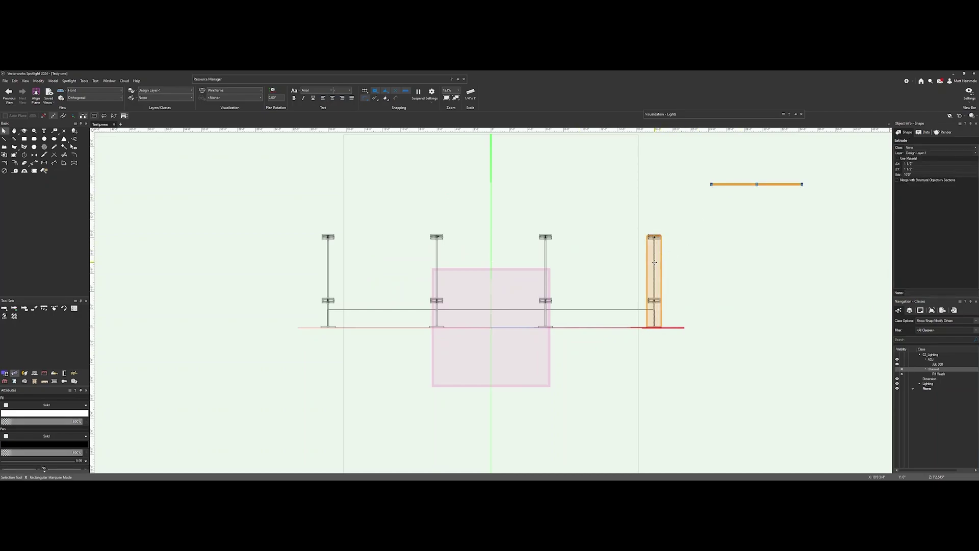
# - Assign all four pole groups to a new class named 01_Rigging - Uprights
pyautogui.click(657, 258)
pyautogui.keyDown('shift'); pyautogui.click(547, 255); pyautogui.keyUp('shift')
pyautogui.keyDown('shift'); pyautogui.click(438, 258); pyautogui.keyUp('shift')
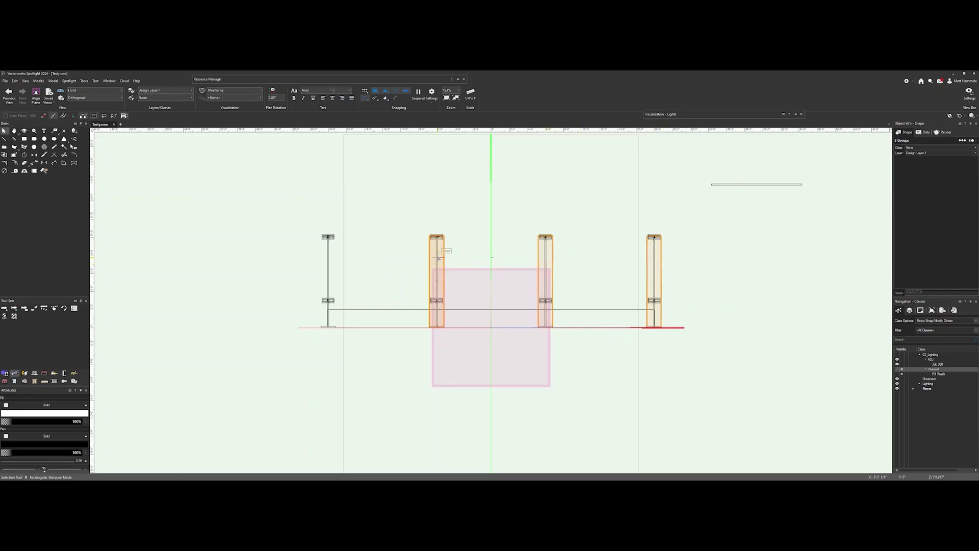
pyautogui.keyDown('shift'); pyautogui.click(333, 258); pyautogui.keyUp('shift')
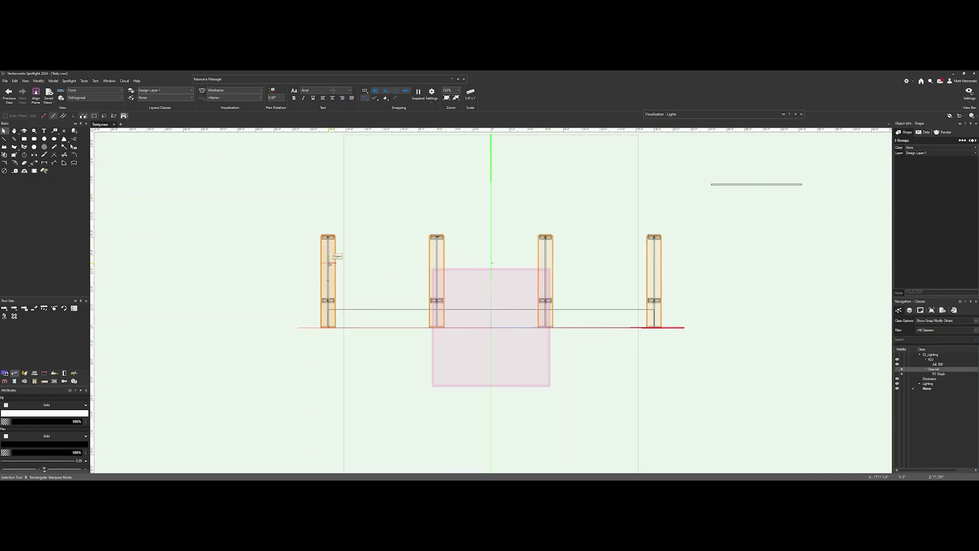
pyautogui.click(934, 147)
pyautogui.click(923, 155)
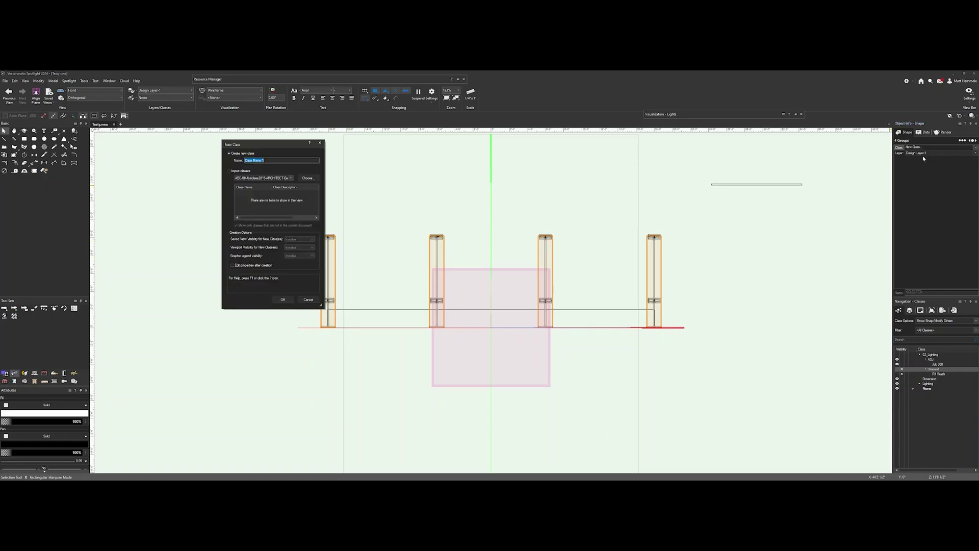
pyautogui.write('01_Rigging - Uprights')
pyautogui.press('Return')
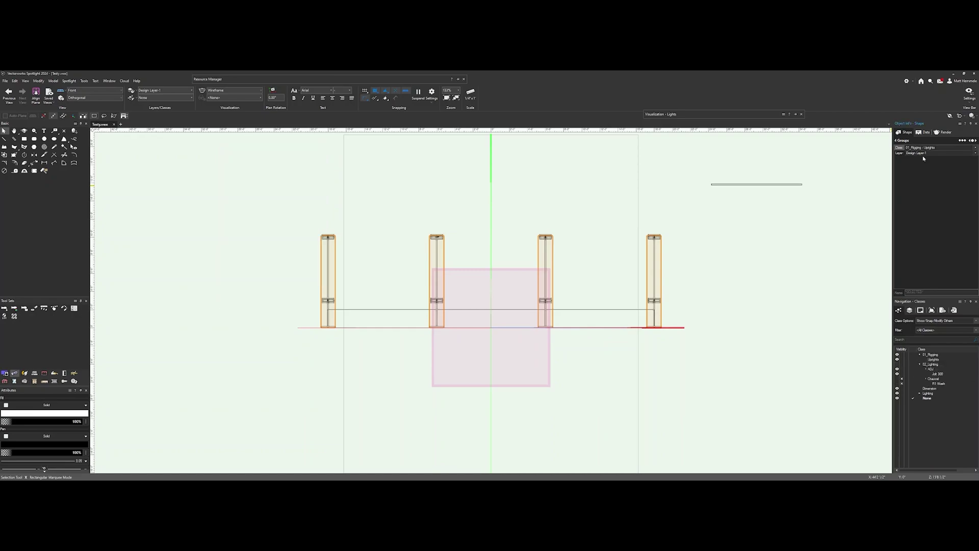
pyautogui.click(758, 277)
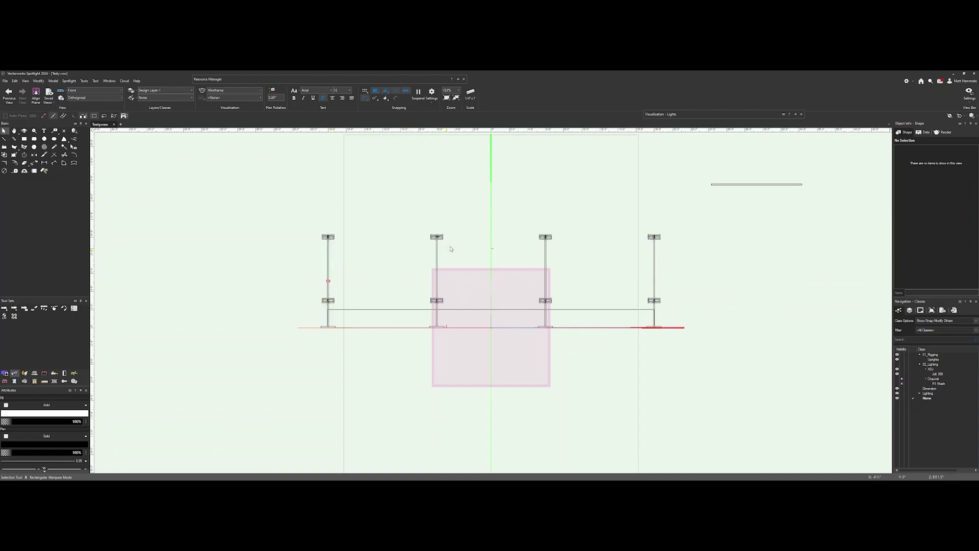
# - Make both the ADJ and Channel classes visible
pyautogui.click(900, 370)
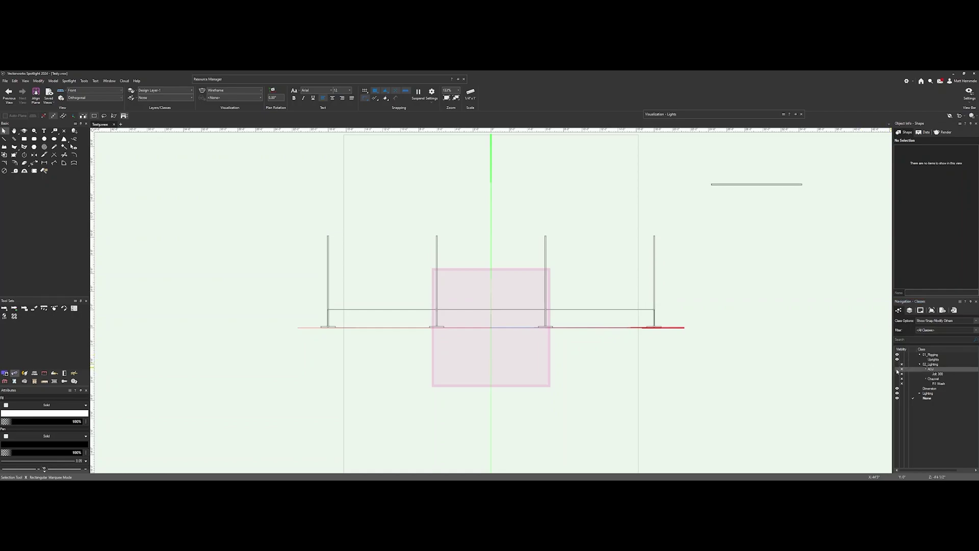
pyautogui.click(898, 369)
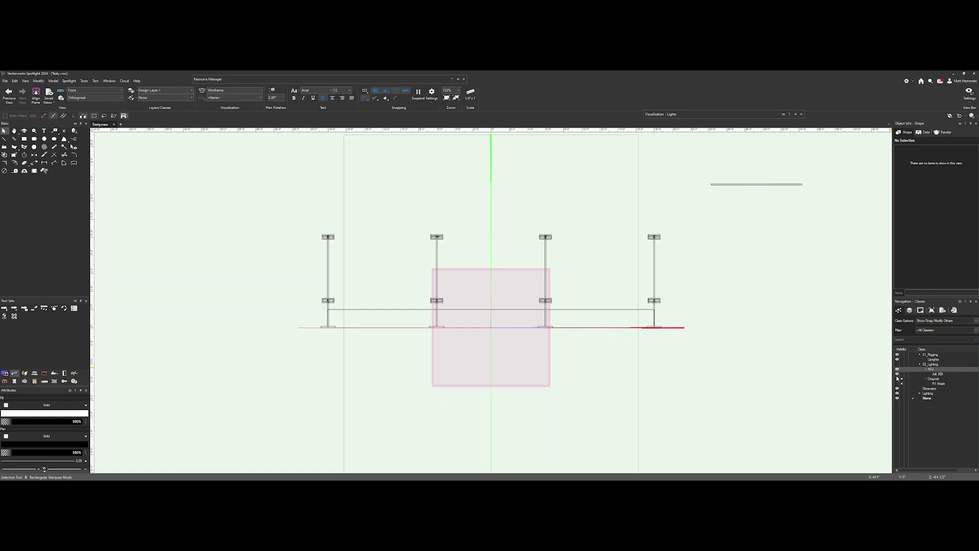
pyautogui.click(898, 380)
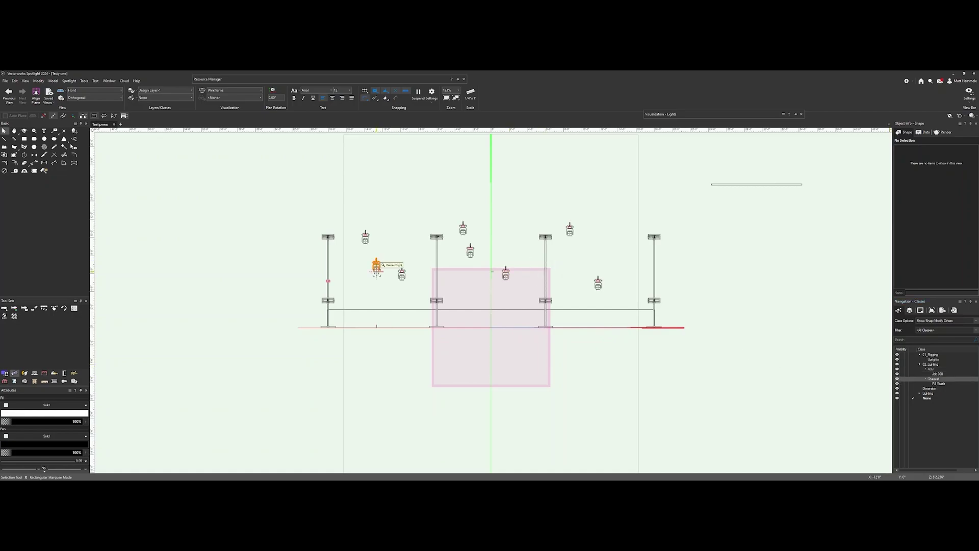
# - Spread the R1 Wash fixtures across the Front view, placing two between each outer pair of poles
pyautogui.moveTo(380, 267)
pyautogui.mouseDown()
pyautogui.moveTo(349, 275)
pyautogui.moveTo(356, 254)
pyautogui.moveTo(400, 271)
pyautogui.moveTo(389, 271)
pyautogui.mouseUp()
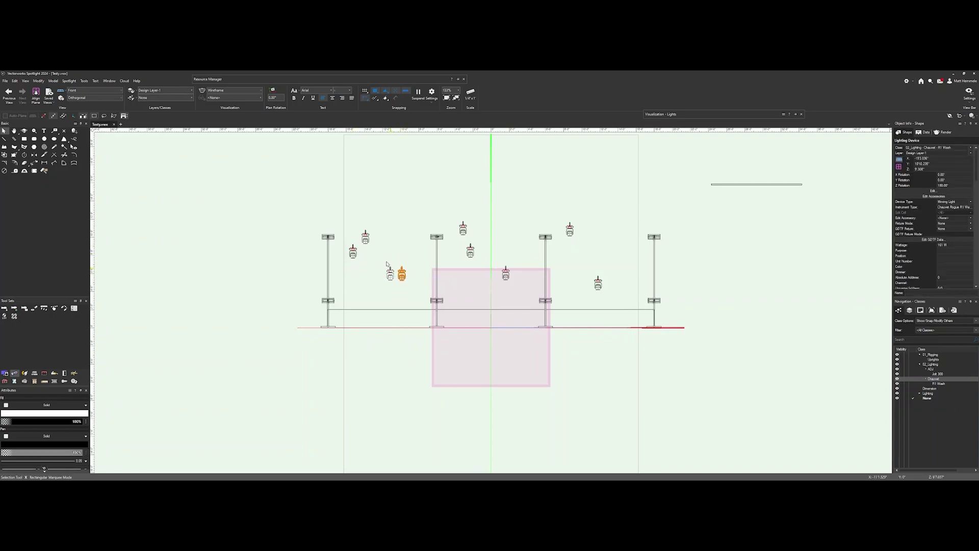
pyautogui.moveTo(367, 234); pyautogui.dragTo(513, 250)
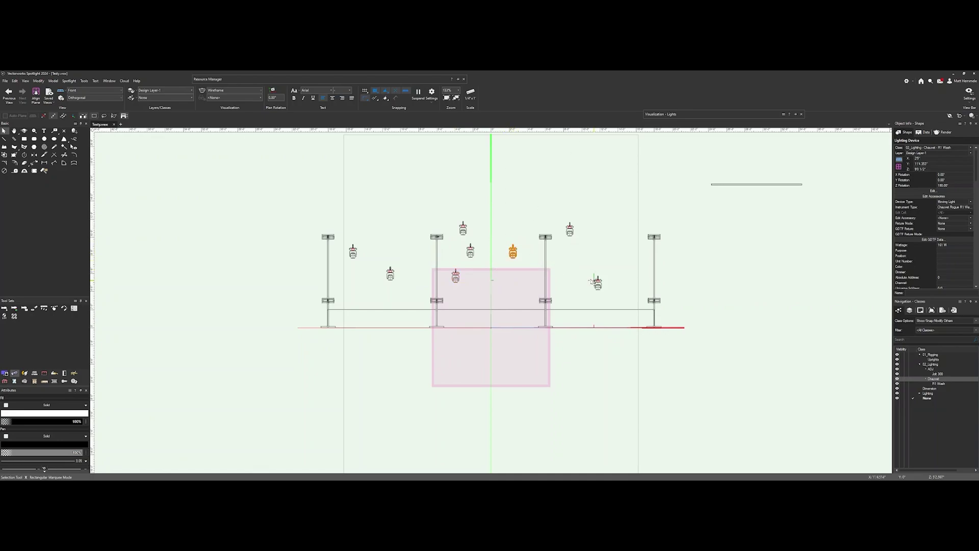
pyautogui.moveTo(597, 281); pyautogui.dragTo(567, 281)
pyautogui.moveTo(572, 228); pyautogui.dragTo(625, 250)
# - Move the central R1 Wash fixtures up above the tops of the poles
pyautogui.moveTo(457, 277); pyautogui.dragTo(438, 172)
pyautogui.moveTo(472, 251); pyautogui.dragTo(472, 169)
pyautogui.moveTo(516, 254); pyautogui.dragTo(539, 164)
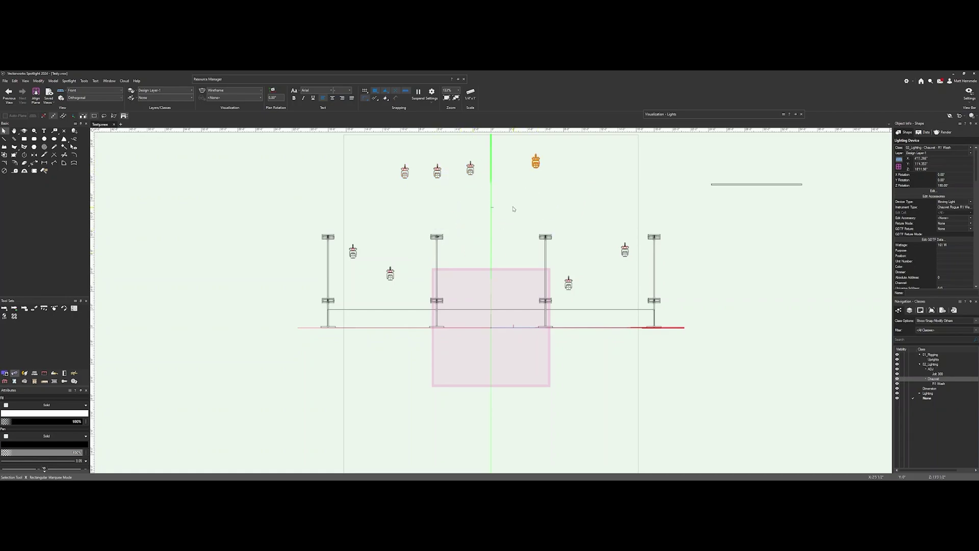
# - Adjust the R1 Washes between the outer pole pairs, shifting the lower ones toward the inner poles and the upper right one outward
pyautogui.scroll(2, 498, 233)
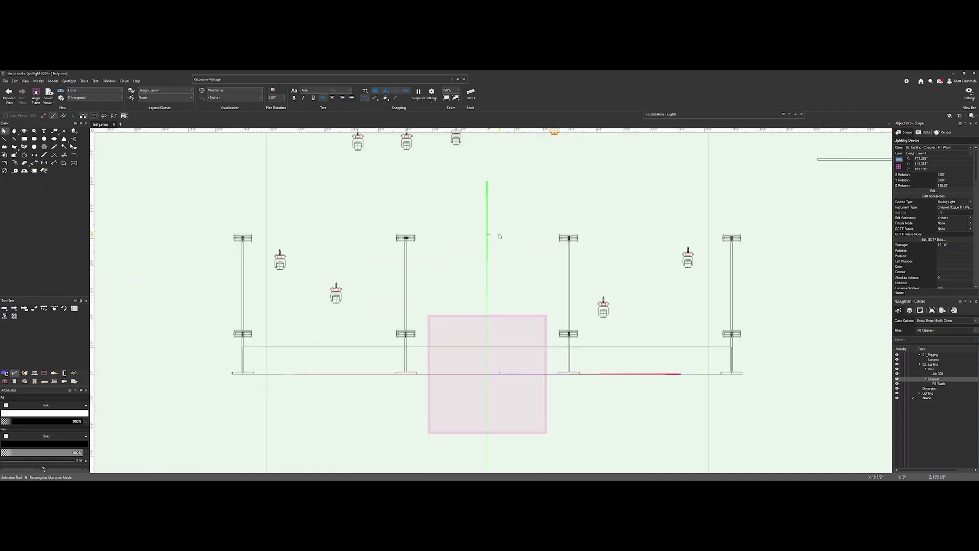
pyautogui.moveTo(500, 235); pyautogui.dragTo(498, 205, button='middle')
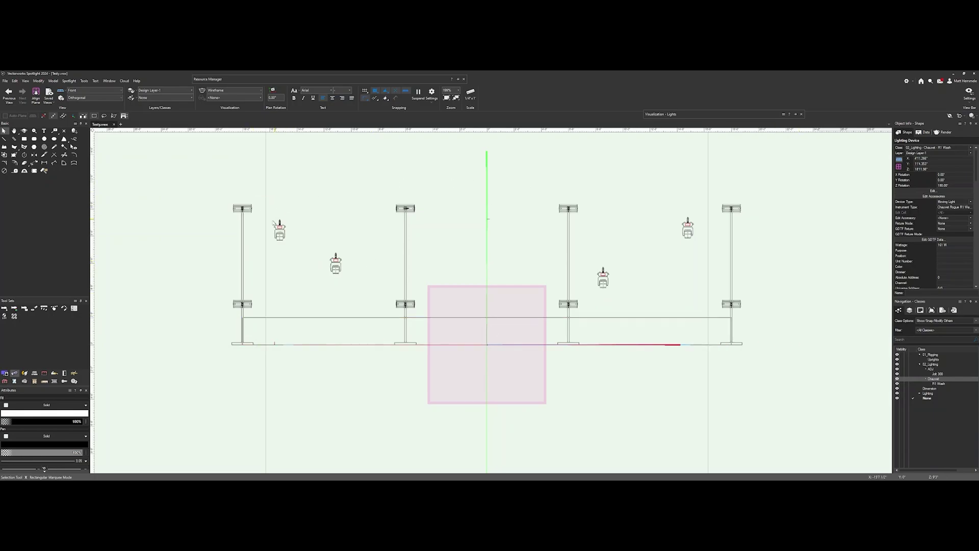
pyautogui.moveTo(335, 262); pyautogui.dragTo(375, 278)
pyautogui.click(279, 228)
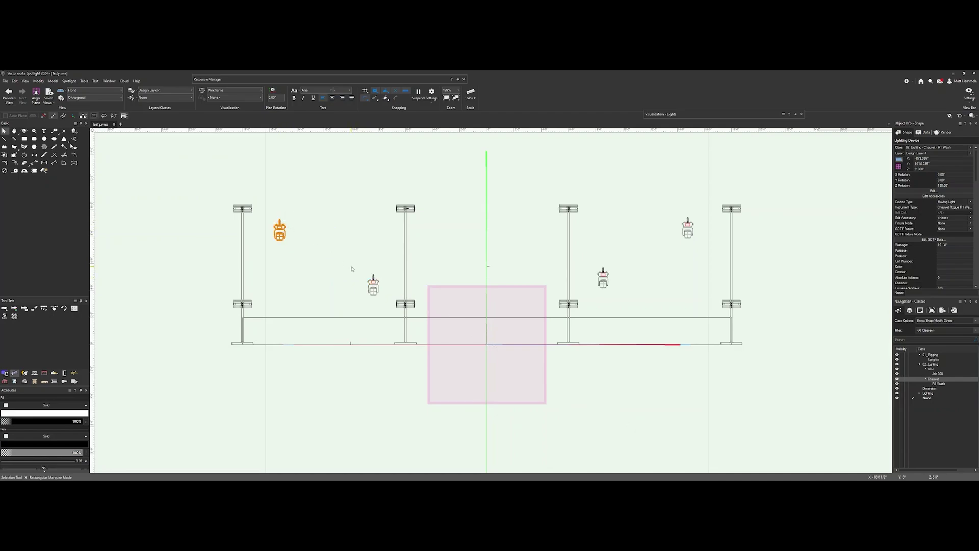
pyautogui.moveTo(600, 276); pyautogui.dragTo(596, 285)
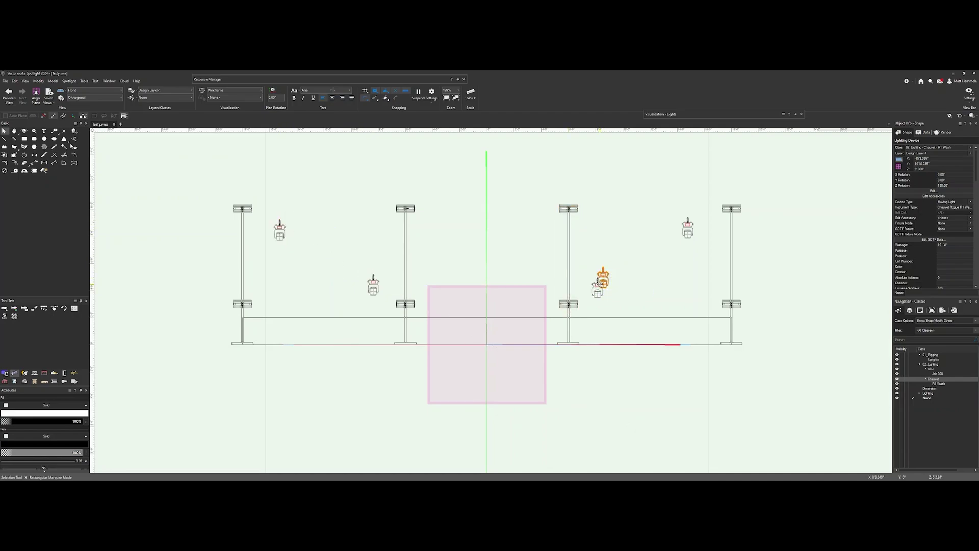
pyautogui.moveTo(688, 220); pyautogui.dragTo(700, 226)
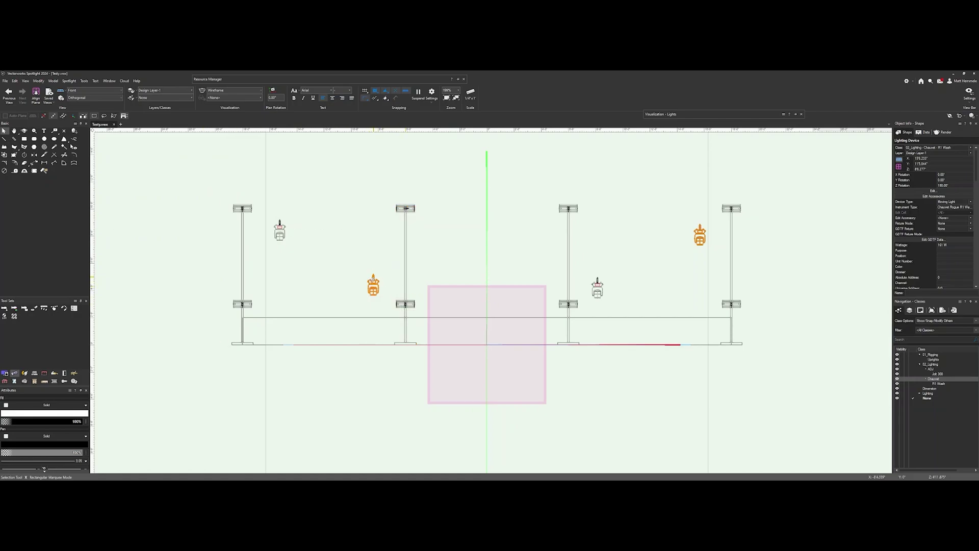
# - Bring the raised and low-hanging R1 Wash fixtures into one rough row just below the pole tops
pyautogui.moveTo(371, 283); pyautogui.dragTo(365, 221)
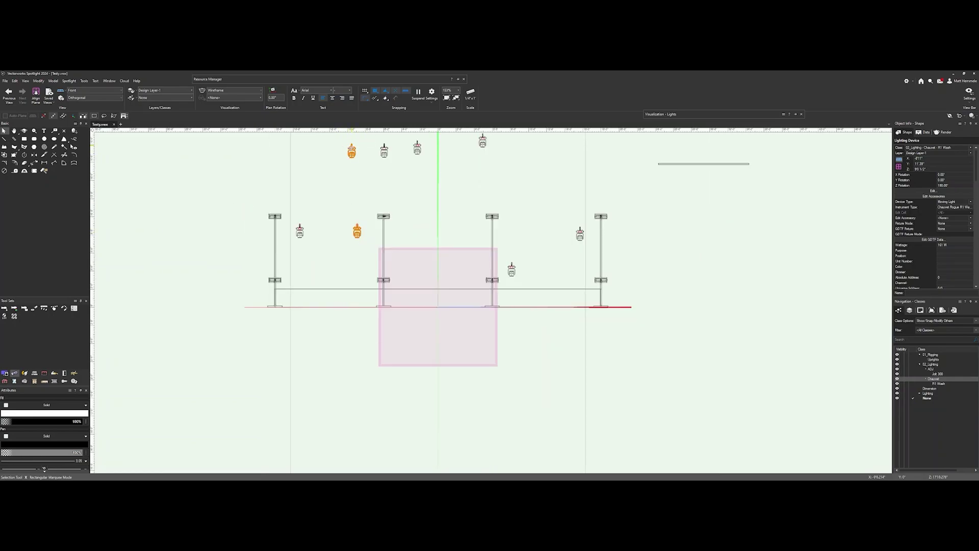
pyautogui.moveTo(352, 151); pyautogui.dragTo(397, 226)
pyautogui.moveTo(417, 148); pyautogui.dragTo(430, 228)
pyautogui.moveTo(384, 151); pyautogui.dragTo(462, 228)
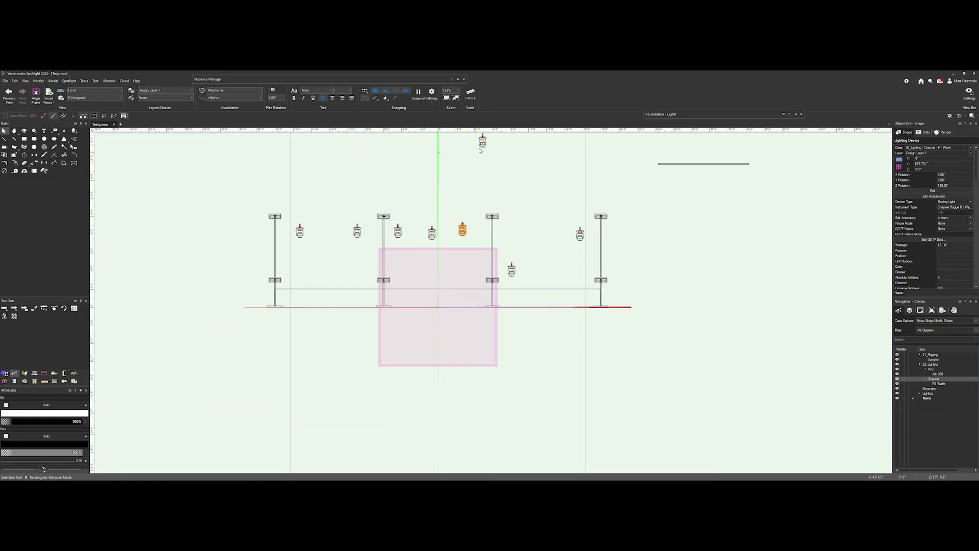
pyautogui.moveTo(482, 145); pyautogui.dragTo(535, 229)
pyautogui.moveTo(511, 265); pyautogui.dragTo(512, 230)
# - Align the insertion points of all eight R1 Wash fixtures at the height of the rightmost one
pyautogui.moveTo(263, 246); pyautogui.dragTo(604, 222)
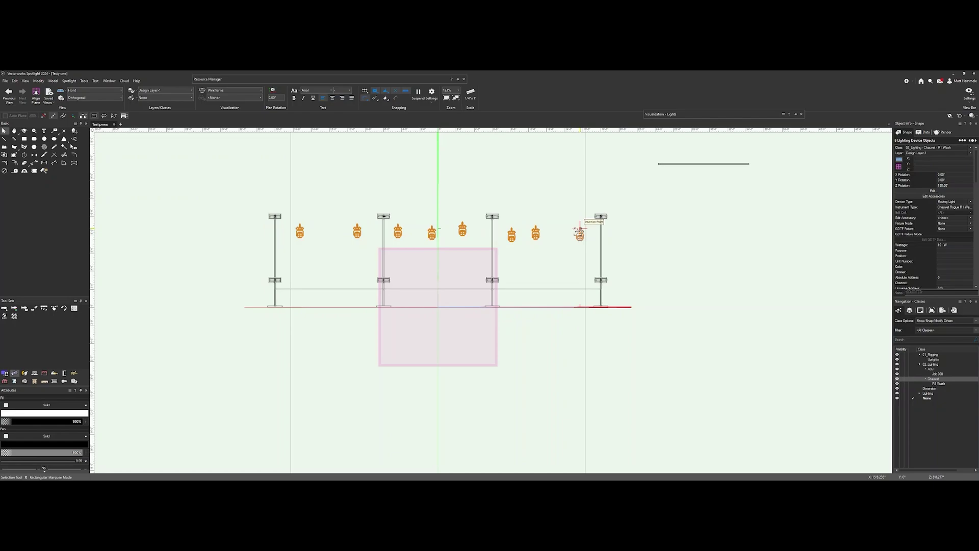
pyautogui.rightClick(579, 230)
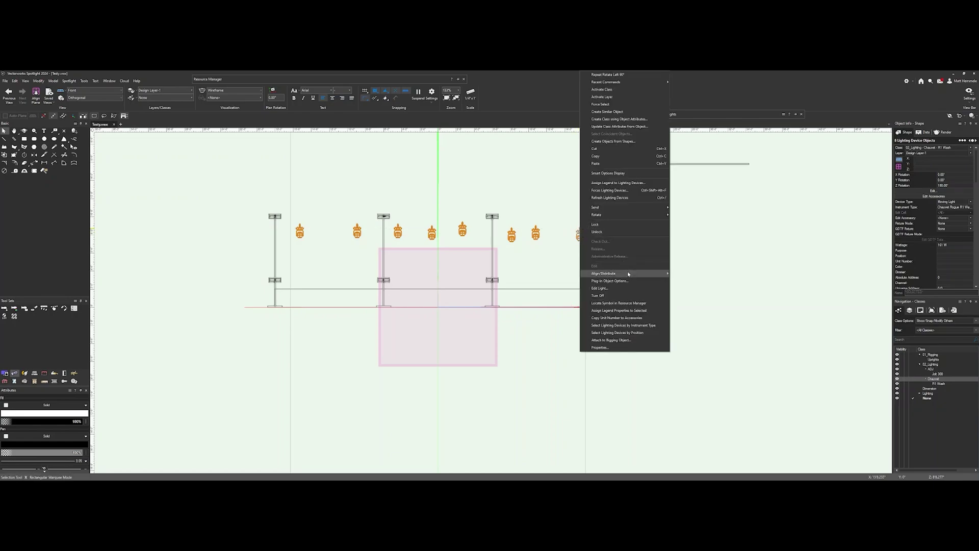
pyautogui.moveTo(628, 274)
pyautogui.click(708, 313)
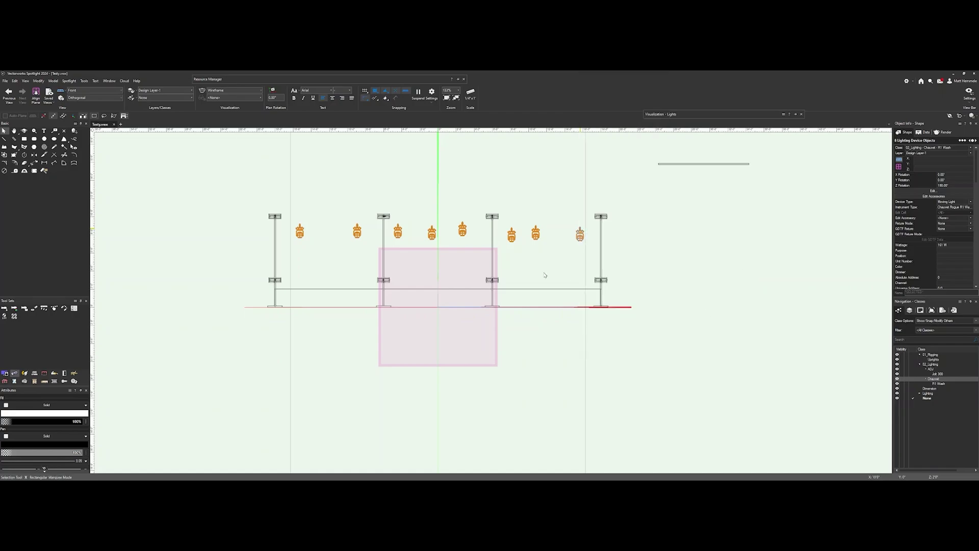
# - Distribute the eight R1 Wash fixtures evenly between the two outermost ones and lower the whole row slightly
pyautogui.rightClick(512, 234)
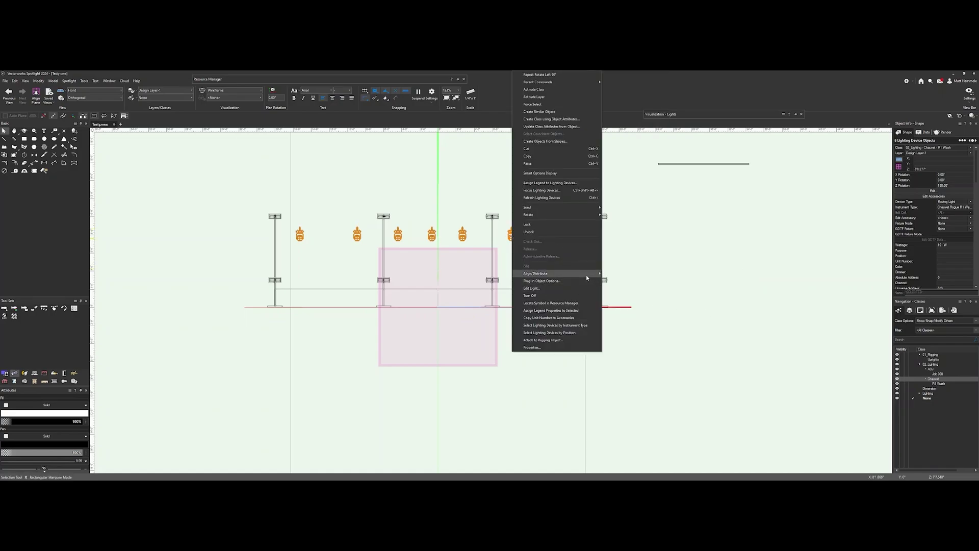
pyautogui.moveTo(586, 274)
pyautogui.click(638, 344)
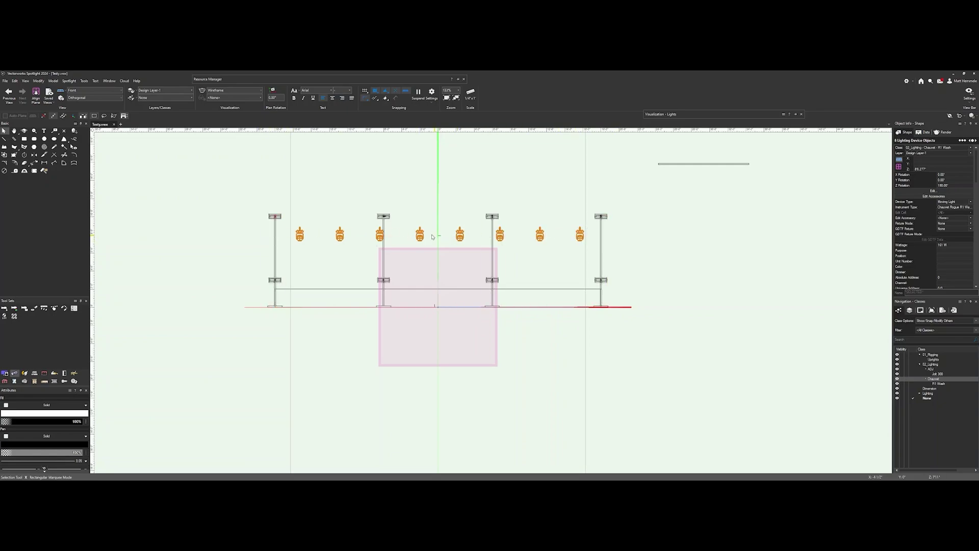
pyautogui.moveTo(300, 226); pyautogui.dragTo(345, 256)
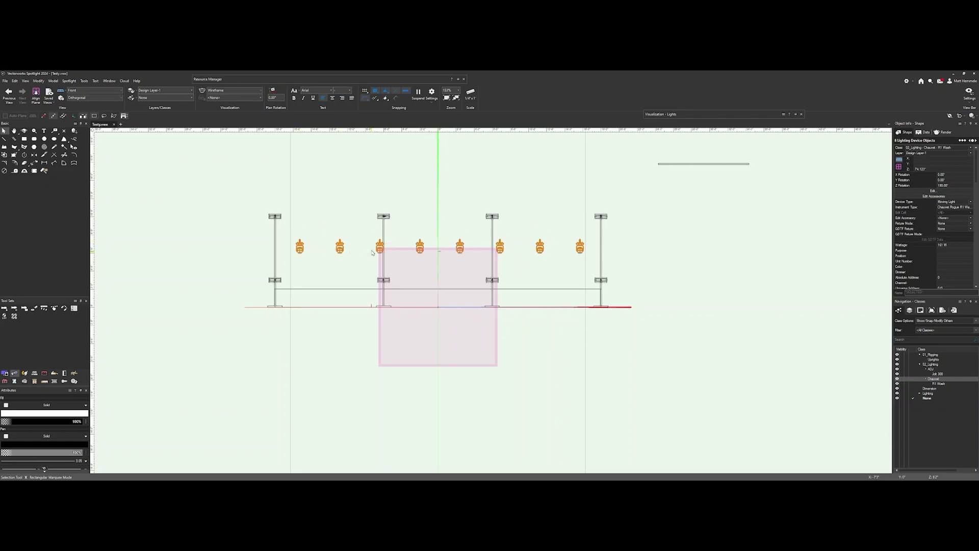
# - Shift the three middle R1 Washes toward the center line and reposition nearby fixtures to break up the even spacing
pyautogui.scroll(2, 426, 264)
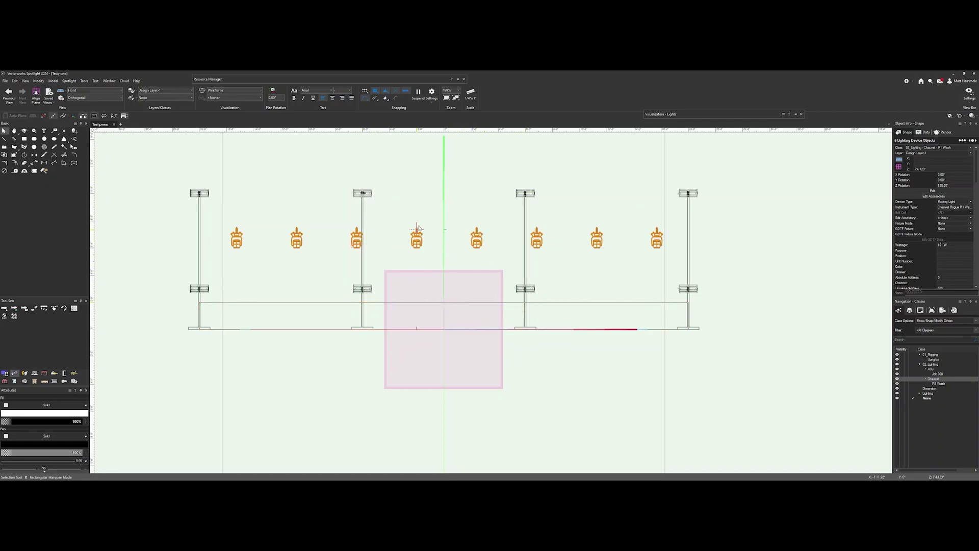
pyautogui.moveTo(337, 224); pyautogui.dragTo(499, 261)
pyautogui.moveTo(422, 230); pyautogui.dragTo(444, 228)
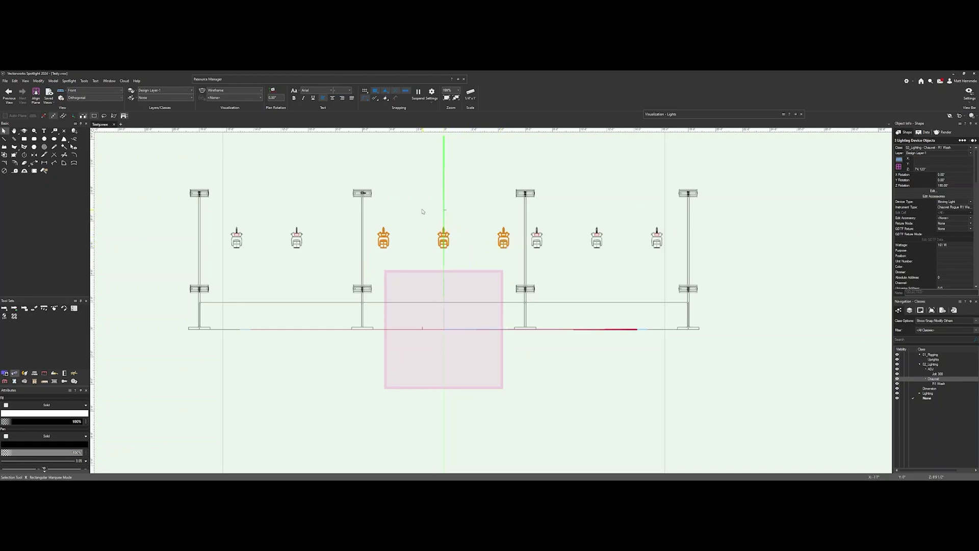
pyautogui.moveTo(536, 229); pyautogui.dragTo(492, 232)
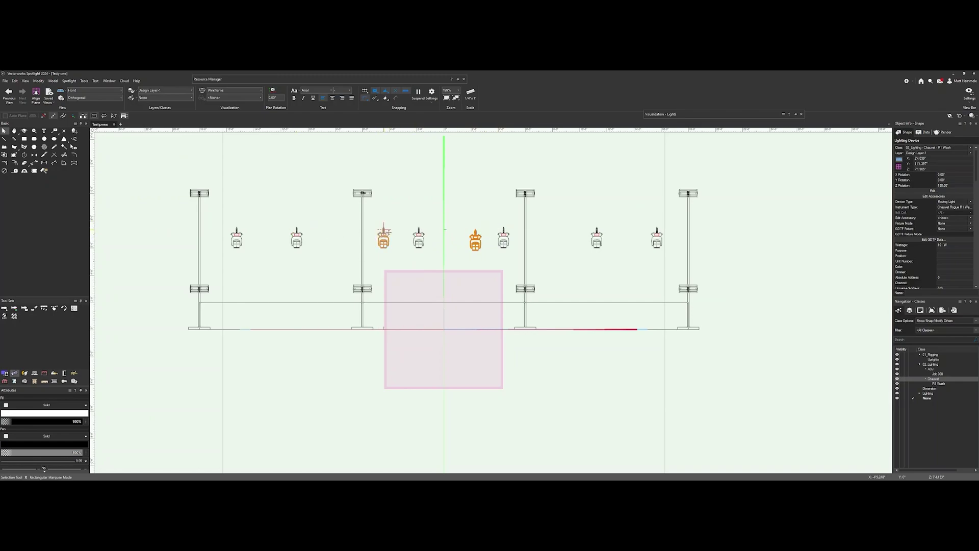
pyautogui.moveTo(475, 230); pyautogui.dragTo(350, 229)
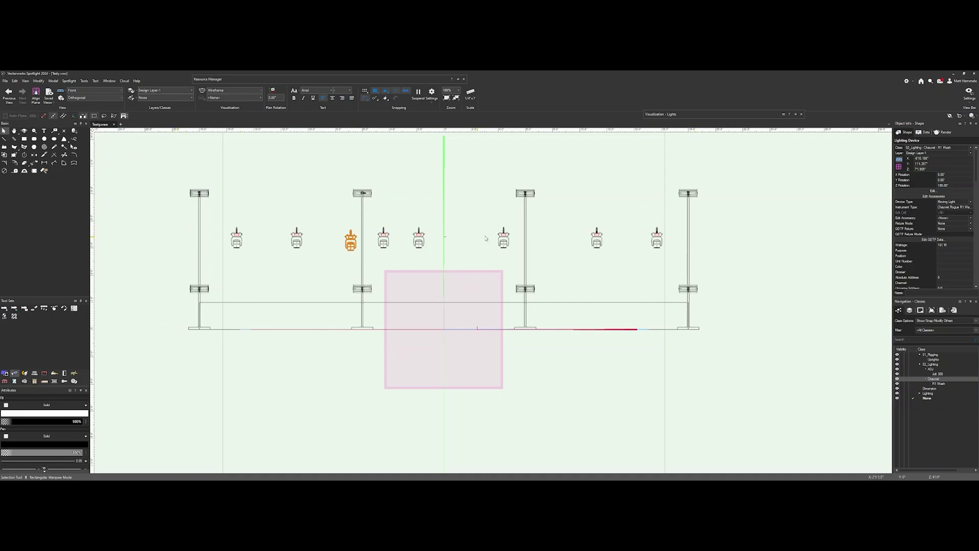
pyautogui.moveTo(173, 250); pyautogui.dragTo(717, 247)
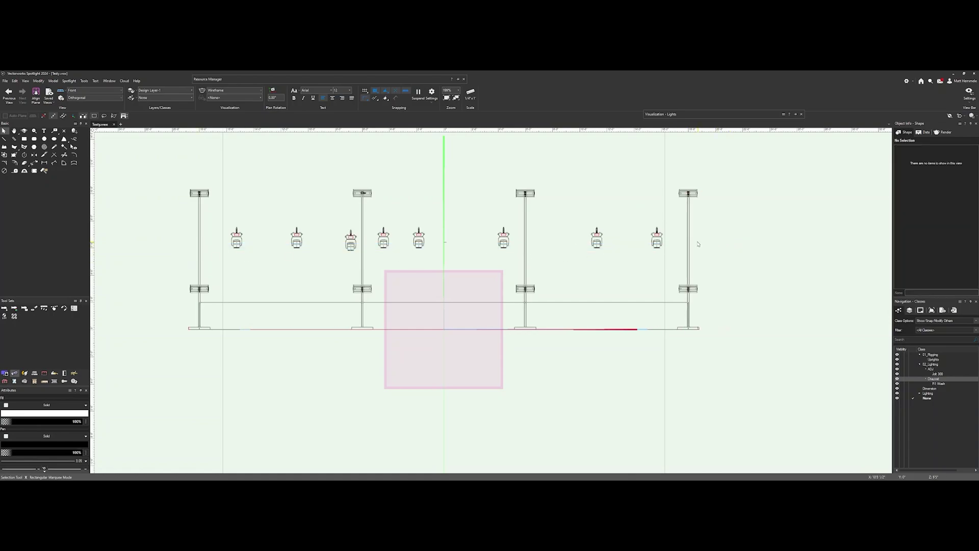
# - Scatter the left and central R1 Wash fixtures at uneven heights and spacings, placing a raised one near the center line
pyautogui.scroll(-2, 594, 239)
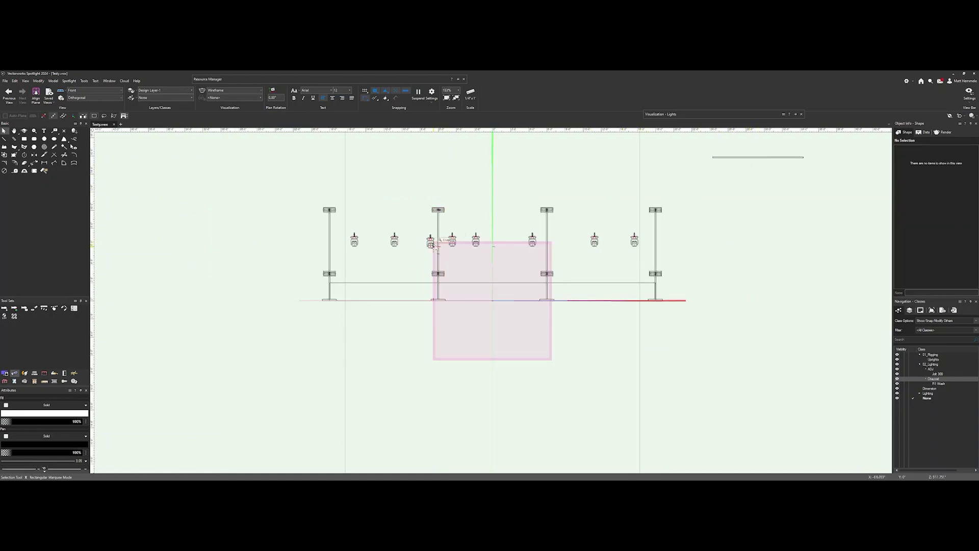
pyautogui.scroll(4, 432, 247)
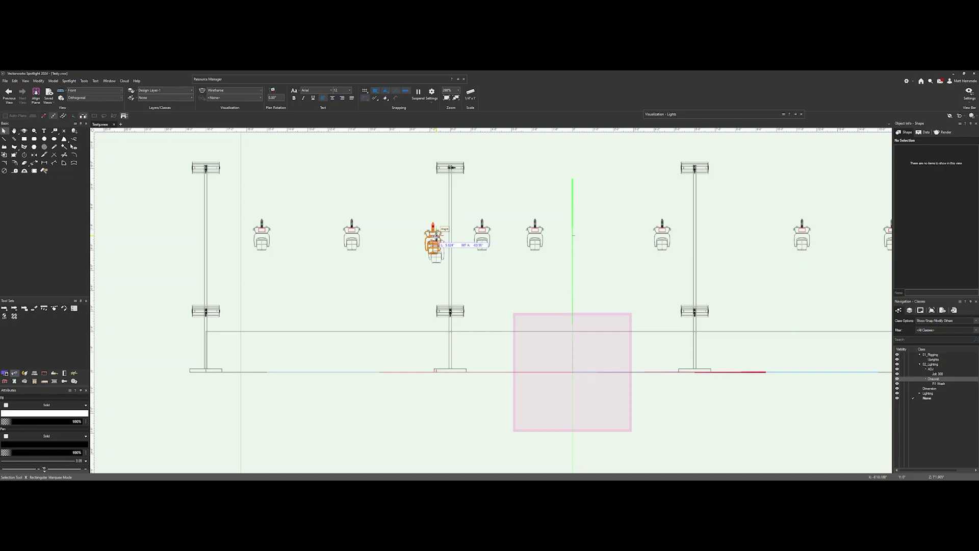
pyautogui.moveTo(436, 237)
pyautogui.mouseDown()
pyautogui.moveTo(451, 227)
pyautogui.moveTo(378, 233)
pyautogui.moveTo(434, 224)
pyautogui.moveTo(413, 223)
pyautogui.moveTo(417, 212)
pyautogui.mouseUp()
pyautogui.scroll(-2, 604, 225)
pyautogui.moveTo(470, 230); pyautogui.dragTo(455, 230)
pyautogui.moveTo(557, 230); pyautogui.dragTo(575, 212)
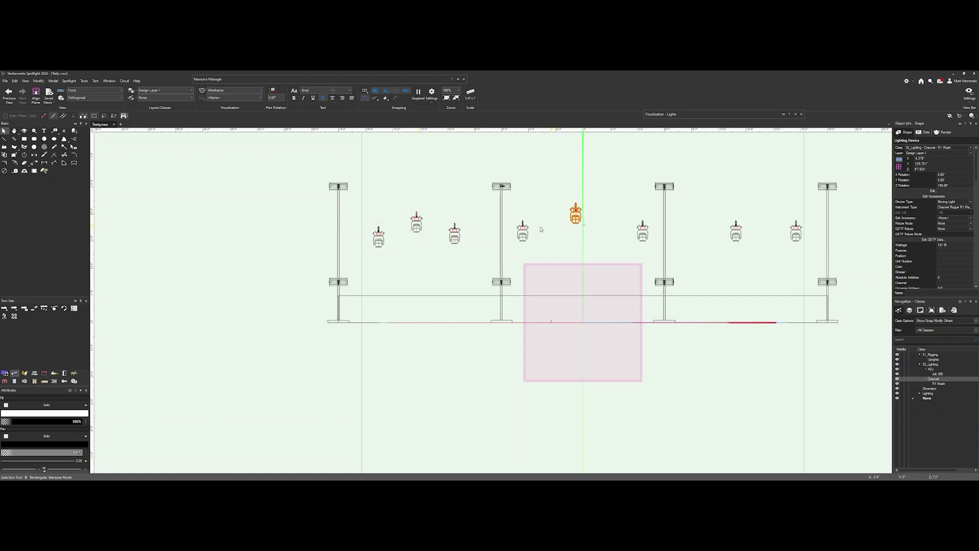
pyautogui.moveTo(523, 232); pyautogui.dragTo(529, 238)
pyautogui.moveTo(642, 232); pyautogui.dragTo(632, 239)
pyautogui.moveTo(576, 210); pyautogui.dragTo(583, 215)
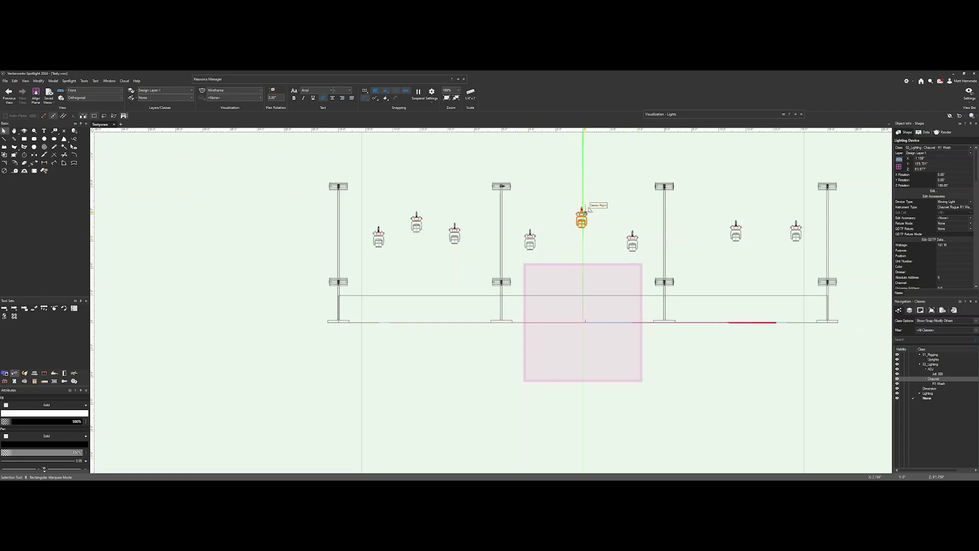
# - Lower the two rightmost R1 Washes inward and move the raised central fixture up between them
pyautogui.moveTo(621, 215); pyautogui.dragTo(581, 202, button='middle')
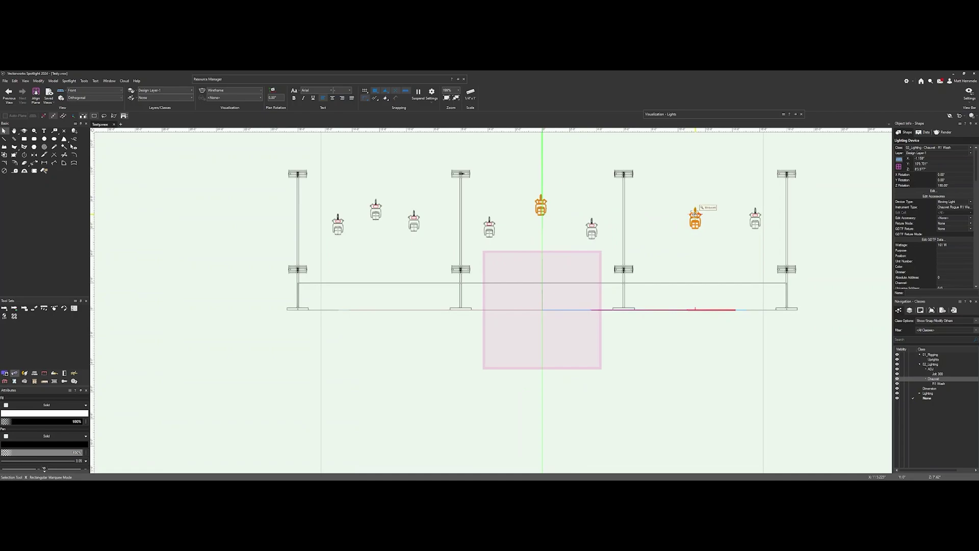
pyautogui.moveTo(695, 214); pyautogui.dragTo(658, 226)
pyautogui.moveTo(755, 216); pyautogui.dragTo(742, 229)
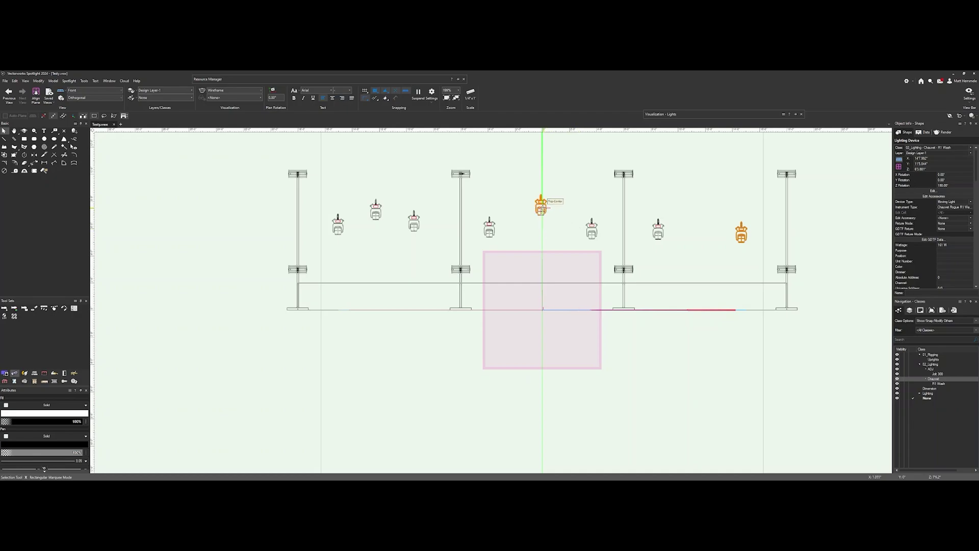
pyautogui.moveTo(541, 203); pyautogui.dragTo(707, 196)
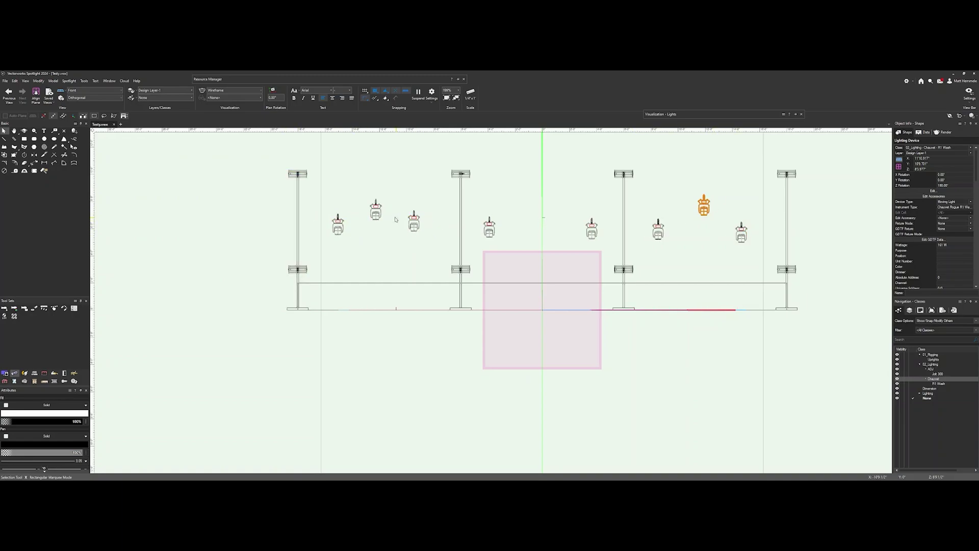
# - Reposition the second and third R1 Washes from the left, moving both closer to the left inner pole
pyautogui.moveTo(376, 208)
pyautogui.mouseDown()
pyautogui.moveTo(376, 222)
pyautogui.moveTo(376, 197)
pyautogui.mouseUp()
pyautogui.moveTo(414, 223); pyautogui.dragTo(411, 229)
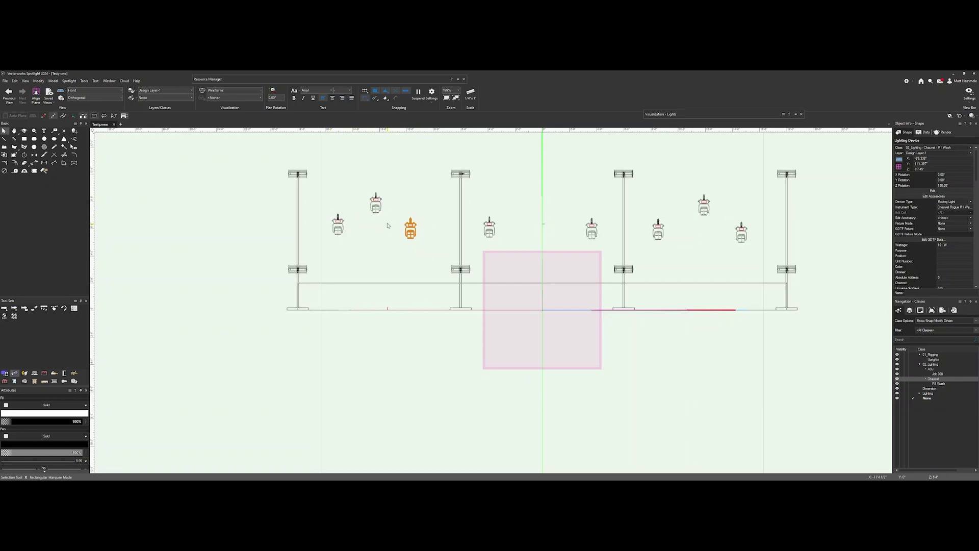
pyautogui.moveTo(417, 220)
pyautogui.mouseDown()
pyautogui.moveTo(416, 195)
pyautogui.moveTo(417, 217)
pyautogui.mouseUp()
pyautogui.moveTo(411, 216); pyautogui.dragTo(337, 217)
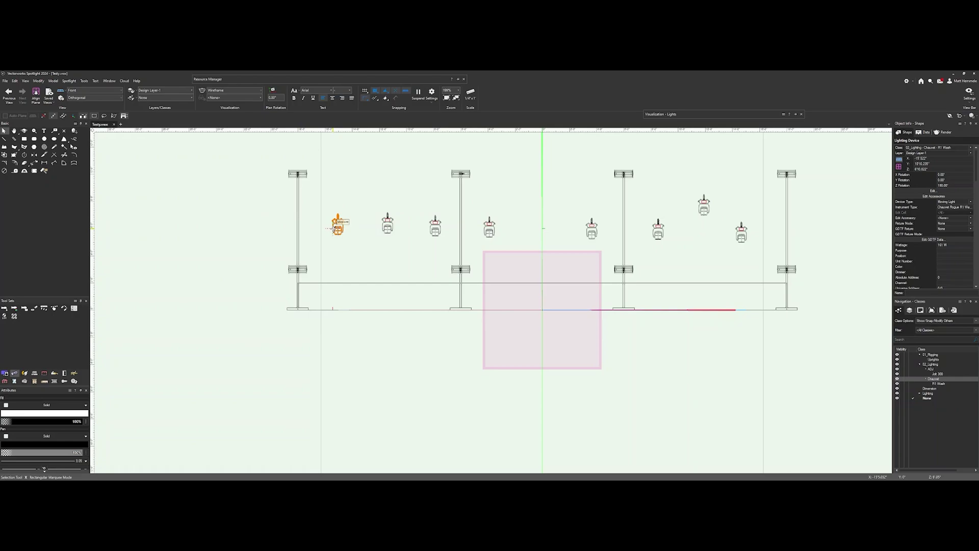
pyautogui.moveTo(274, 186); pyautogui.dragTo(807, 259)
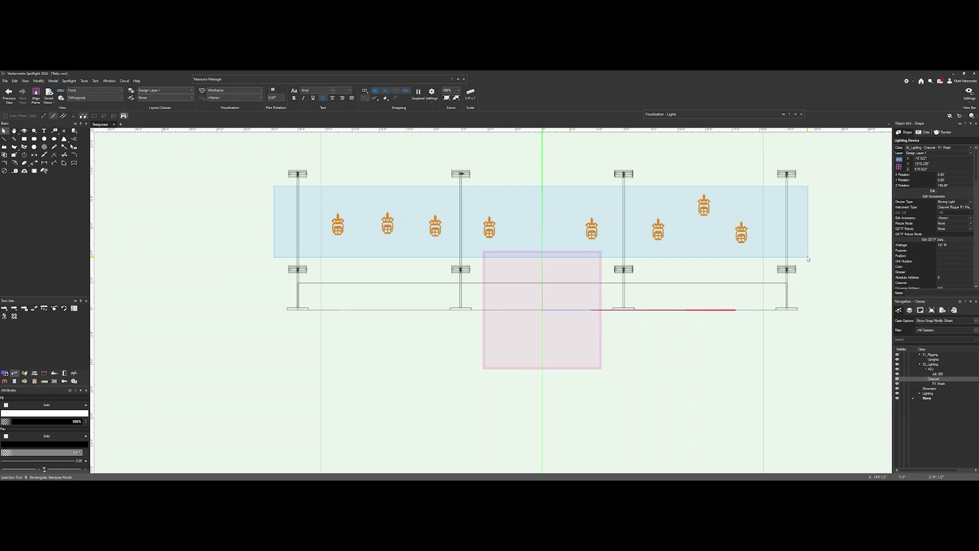
pyautogui.moveTo(808, 259); pyautogui.dragTo(807, 259)
pyautogui.click(529, 209)
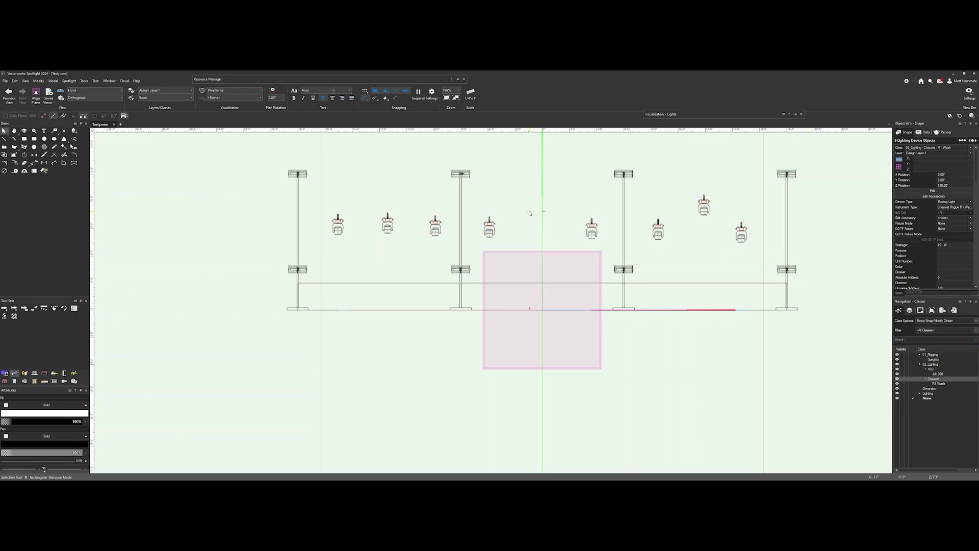
pyautogui.moveTo(528, 204); pyautogui.dragTo(468, 221, button='middle')
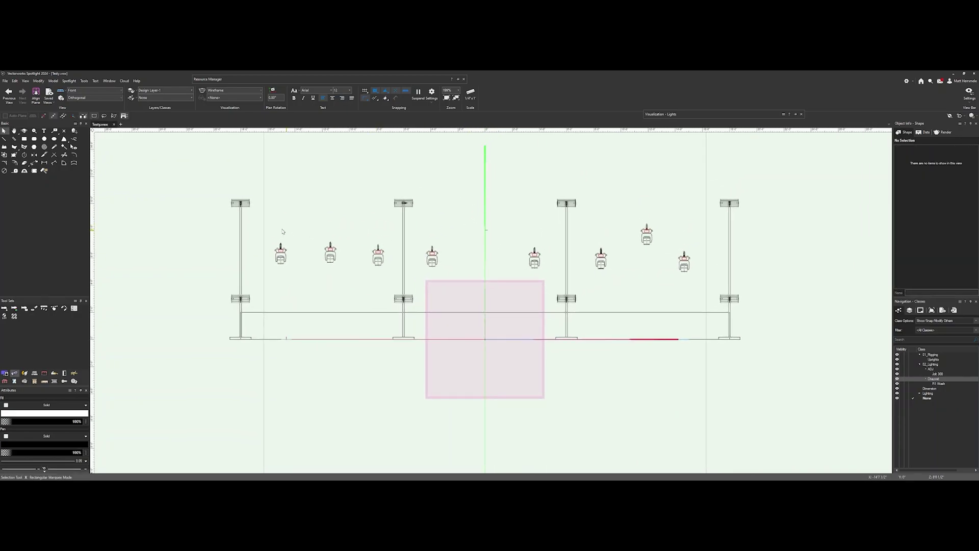
pyautogui.moveTo(229, 235)
pyautogui.mouseDown()
pyautogui.moveTo(721, 273)
pyautogui.moveTo(774, 286)
pyautogui.moveTo(225, 251)
pyautogui.mouseUp()
# - Set the extrusion length of the loose horizontal pipe to 42'0"
pyautogui.scroll(-1, 225, 251)
pyautogui.click(658, 165)
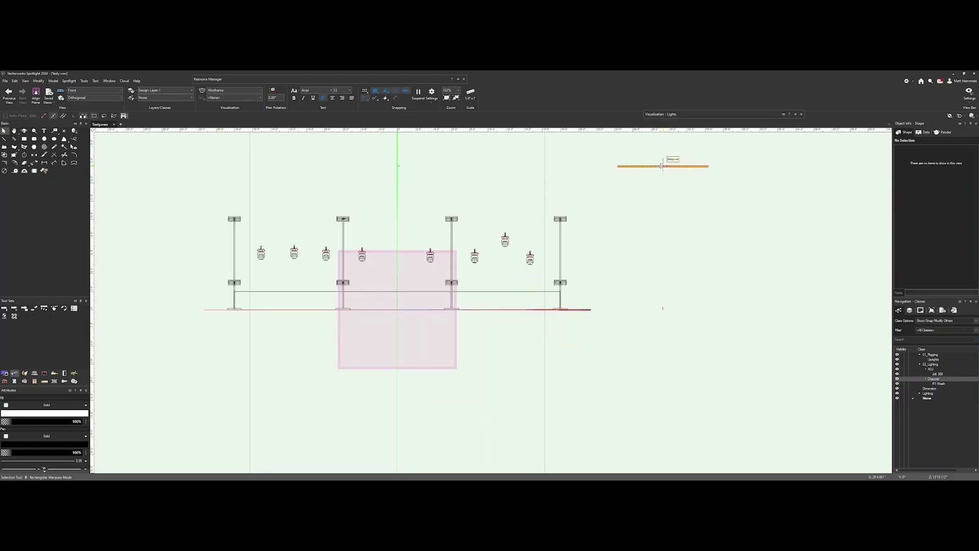
pyautogui.click(436, 292)
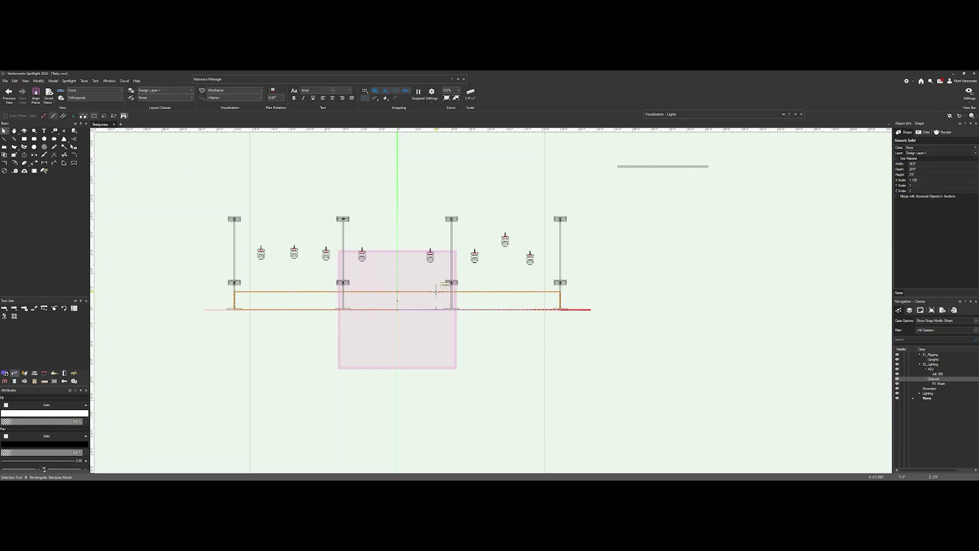
pyautogui.click(681, 166)
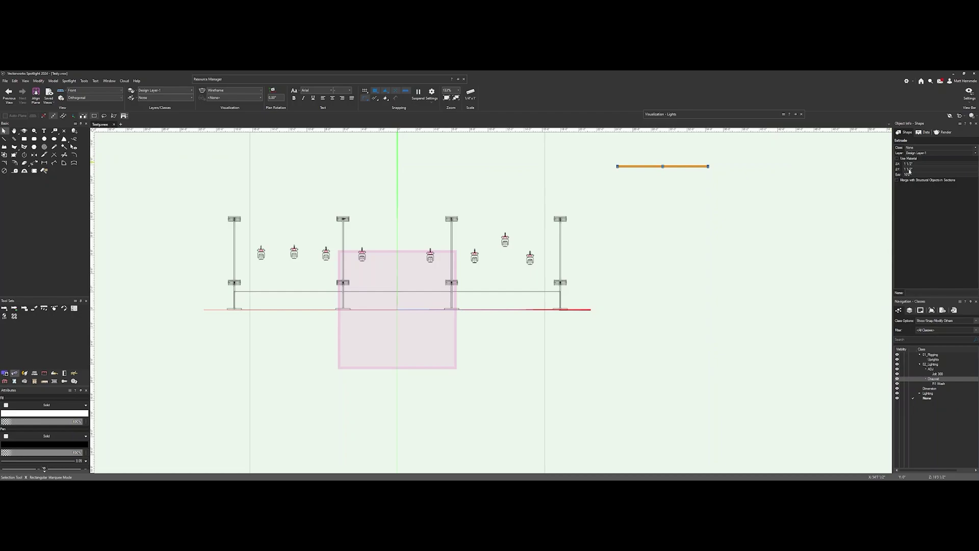
pyautogui.click(906, 174)
pyautogui.press('Return')
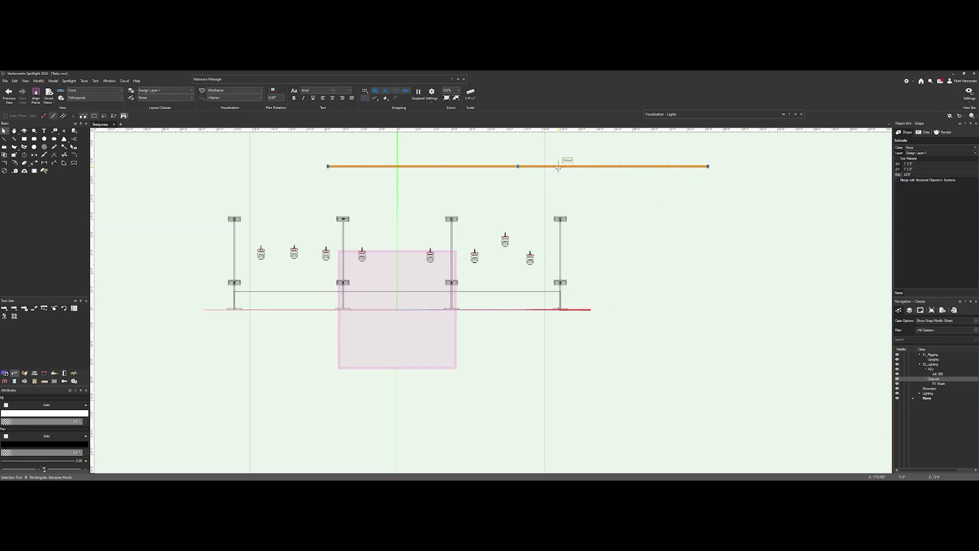
# - Move the pipe onto the middle of the stage deck and raise it to just above most of the R1 Washes
pyautogui.moveTo(519, 166); pyautogui.dragTo(398, 291)
pyautogui.hotkey('shift', 'Up')
pyautogui.hotkey('shift', 'Up')
pyautogui.hotkey('shift', 'Up')
pyautogui.hotkey('shift', 'Up')
pyautogui.hotkey('shift', 'Up')
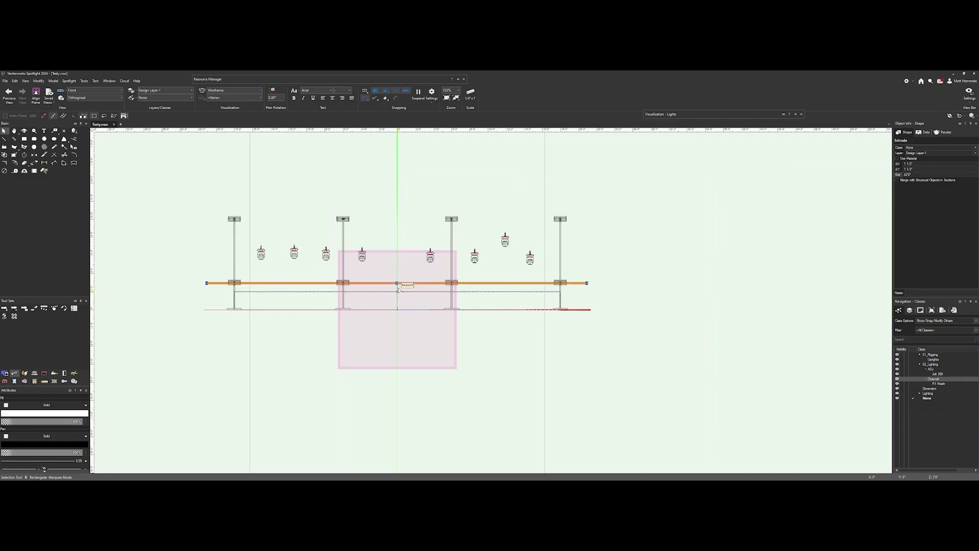
pyautogui.hotkey('shift', 'Up')
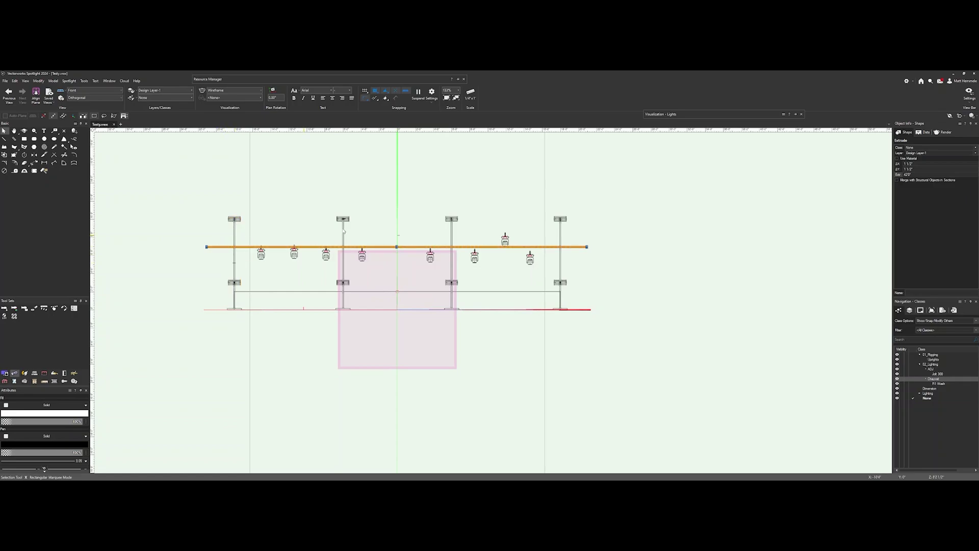
# - Snap the pipe's midpoint to the center of the deck's top edge and raise the pipe above most of the R1 Washes
pyautogui.scroll(3, 394, 247)
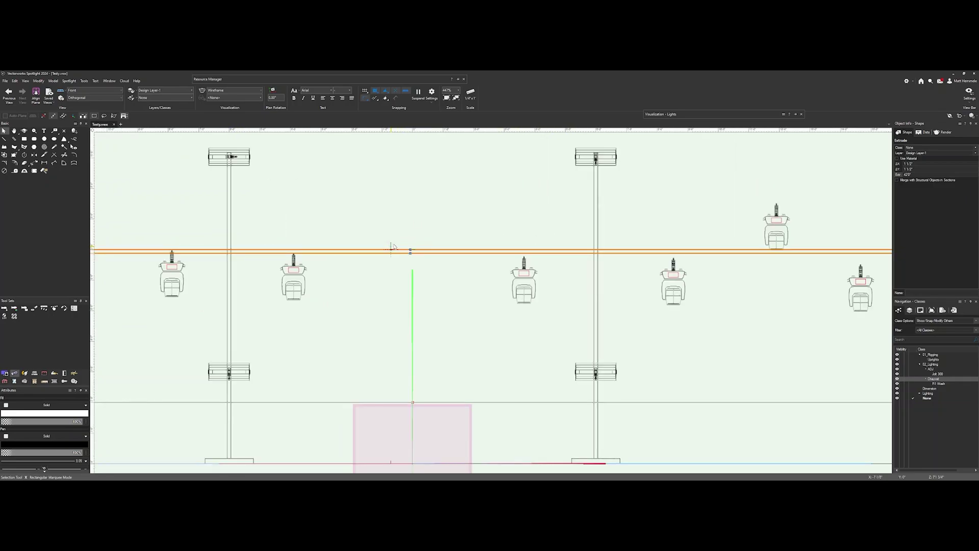
pyautogui.moveTo(411, 251); pyautogui.dragTo(413, 401)
pyautogui.hotkey('ctrl', 'z')
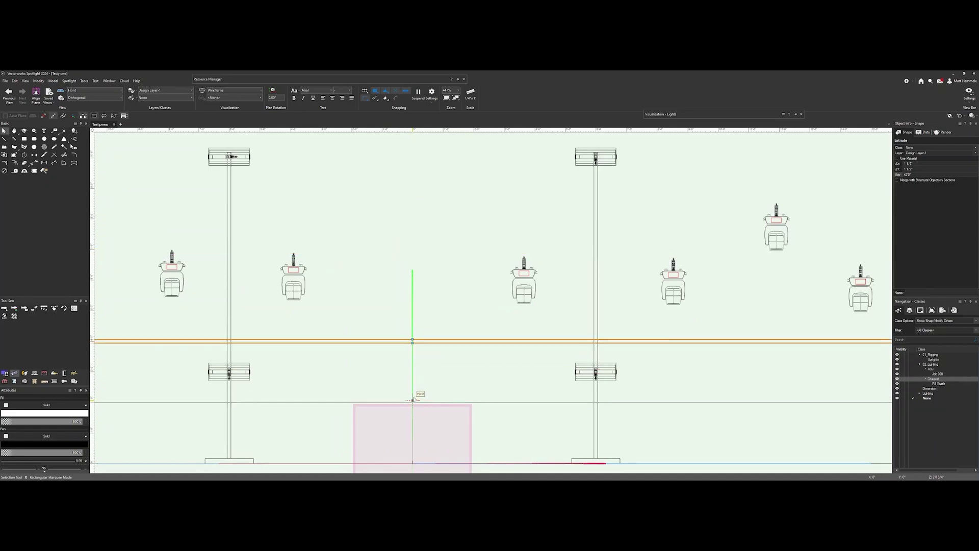
pyautogui.hotkey('ctrl', 'z')
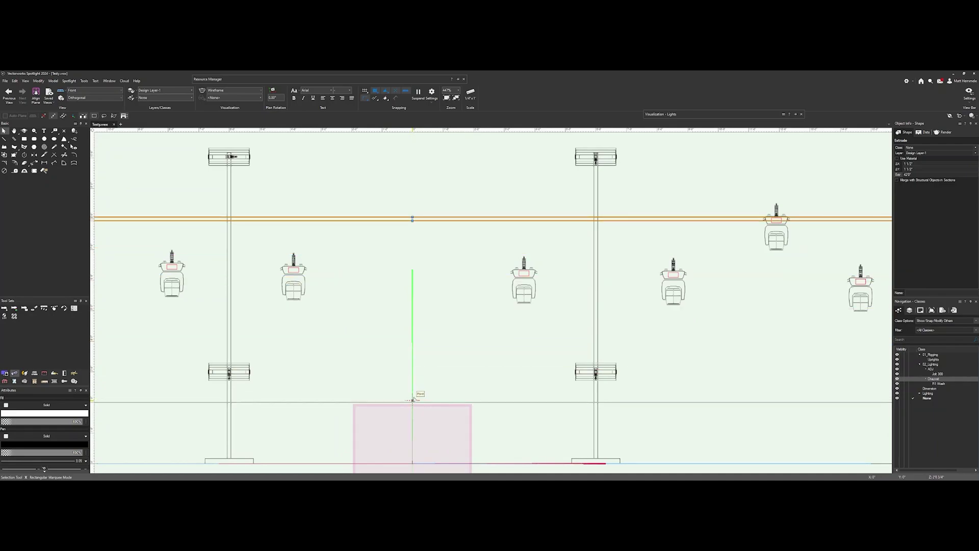
pyautogui.scroll(-3, 413, 400)
pyautogui.moveTo(420, 364); pyautogui.dragTo(453, 313, button='middle')
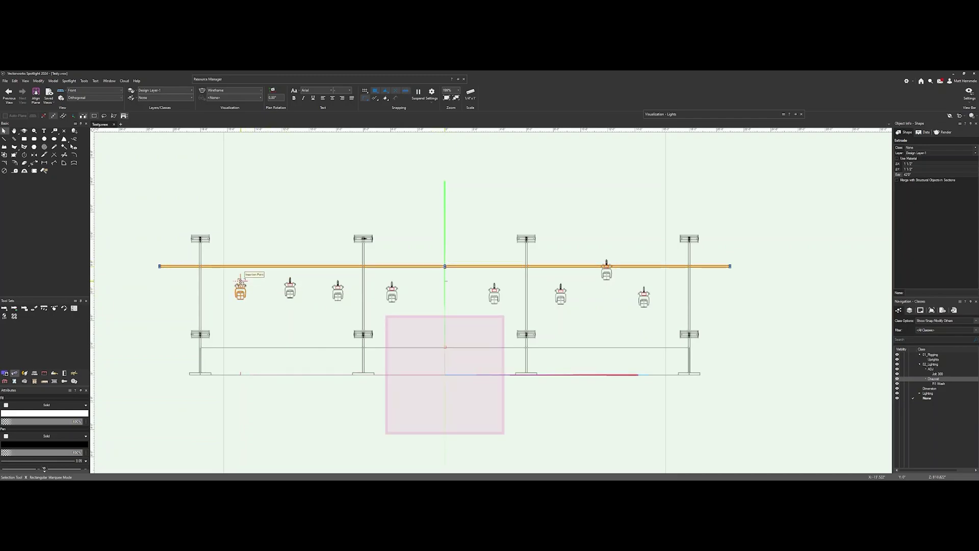
# - Align the eight R1 Washes with the pipe and distribute them evenly inside the span between the two outer uprights
pyautogui.moveTo(240, 285); pyautogui.dragTo(241, 278)
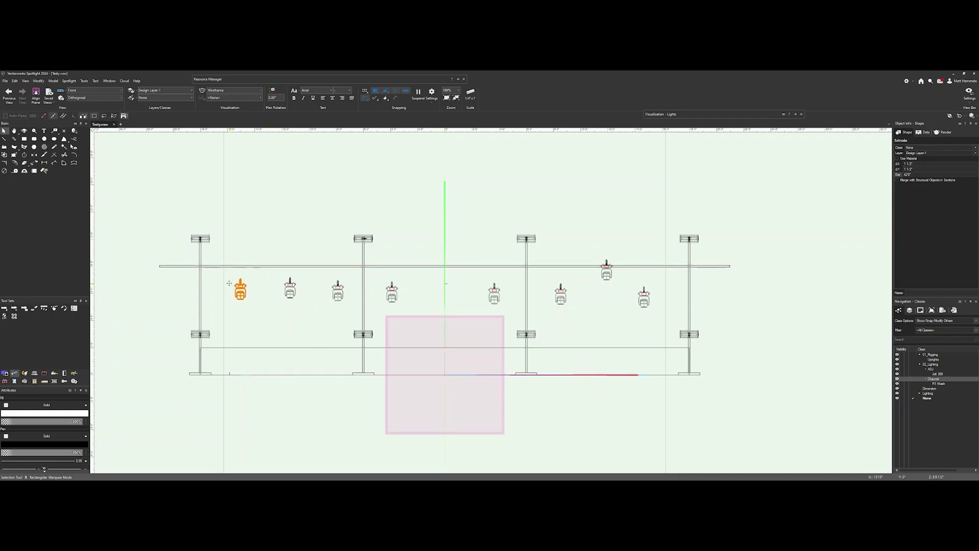
pyautogui.moveTo(178, 309); pyautogui.dragTo(749, 258)
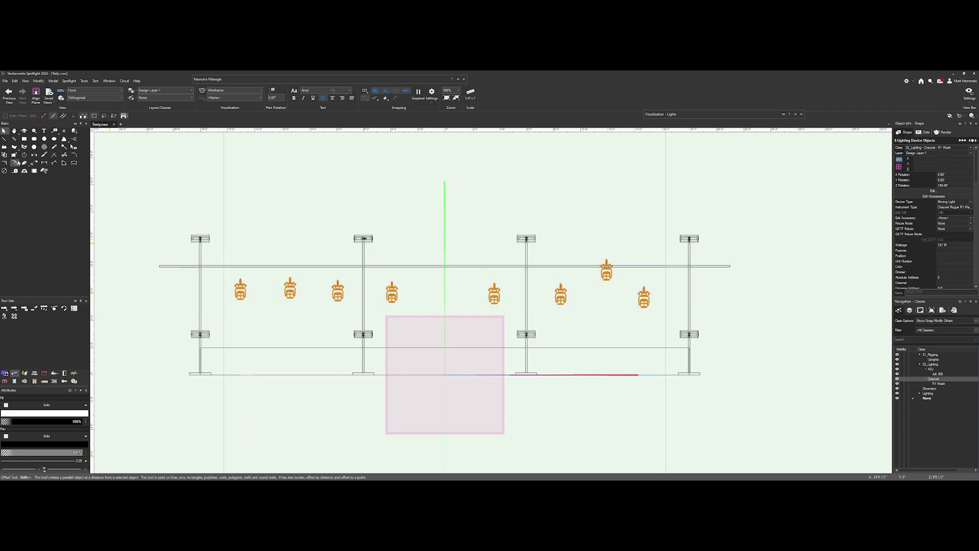
pyautogui.click(43, 309)
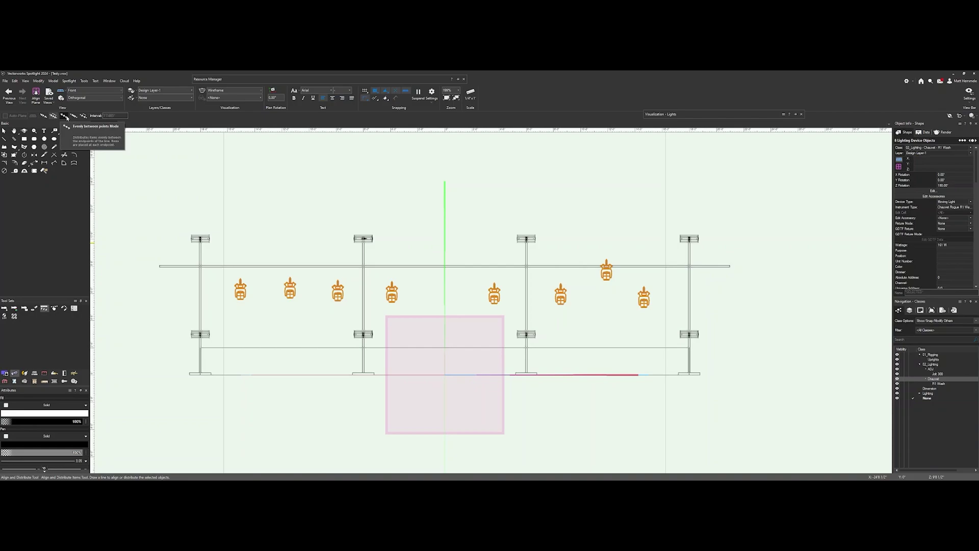
pyautogui.click(64, 116)
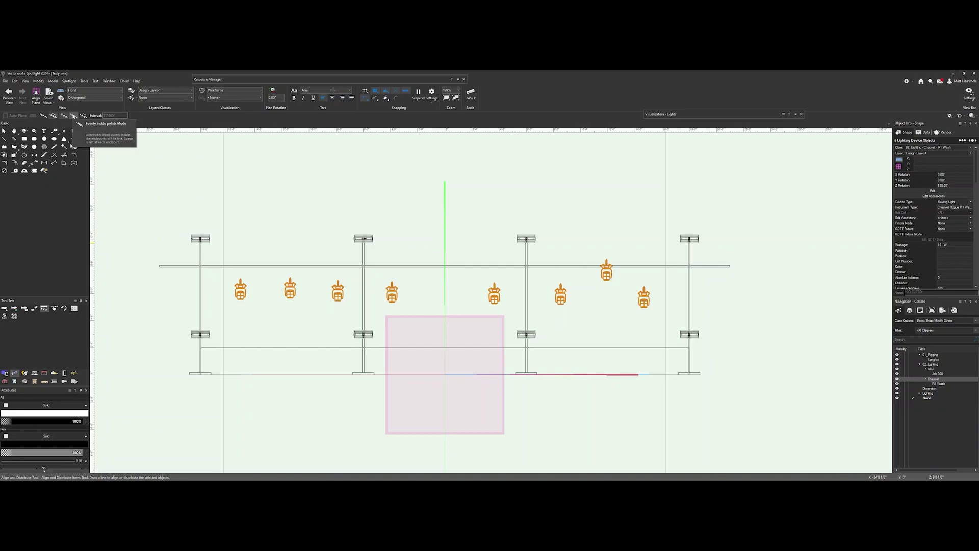
pyautogui.click(74, 116)
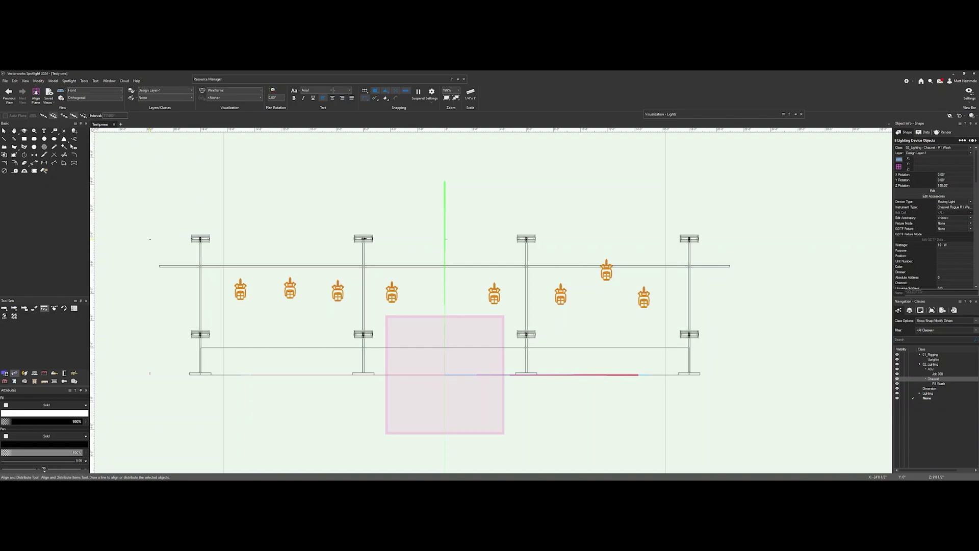
pyautogui.click(160, 265)
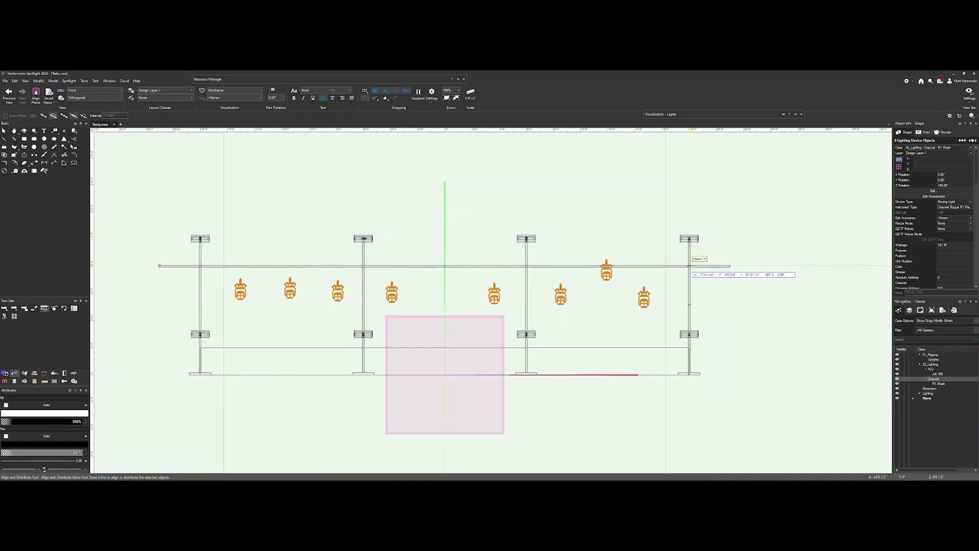
pyautogui.click(689, 265)
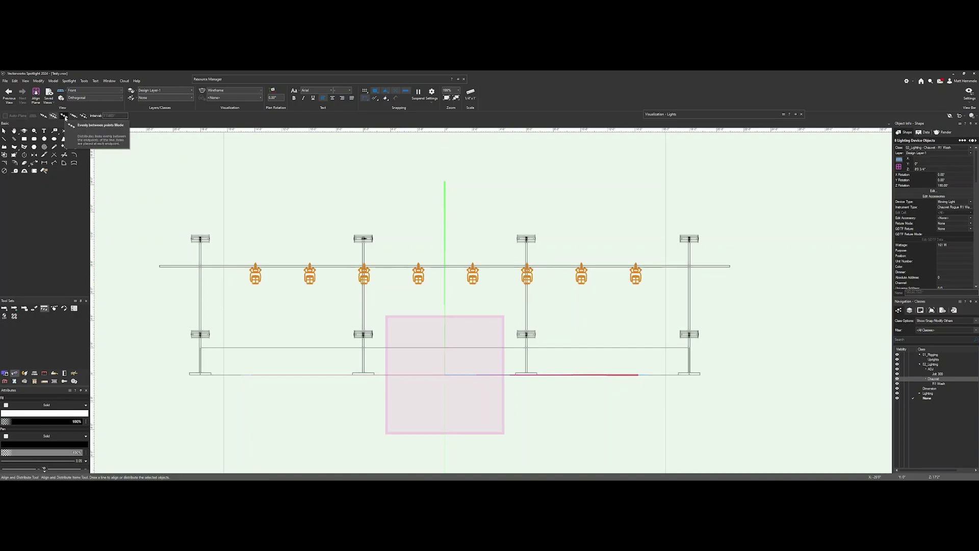
# - Redistribute the R1 Washes evenly between points along the pipe, with the end fixtures just inside the outer uprights
pyautogui.click(214, 265)
pyautogui.click(675, 265)
pyautogui.click(675, 265)
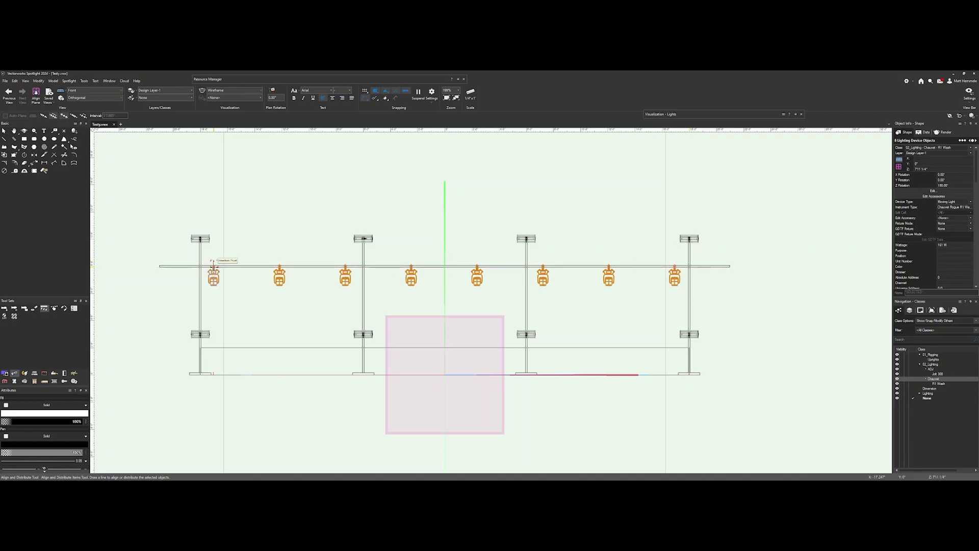
pyautogui.press('x')
pyautogui.click(161, 287)
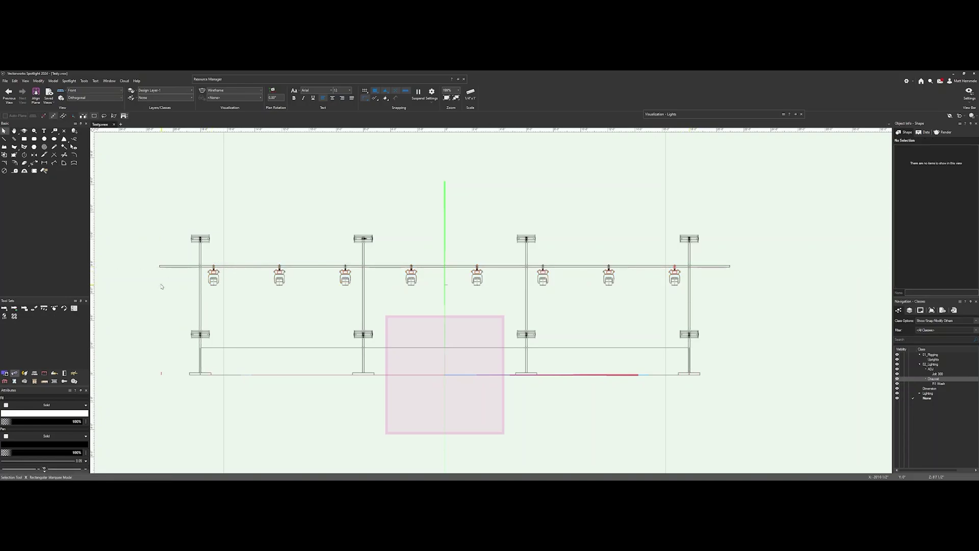
# - In the left view, move all eight R1 Washes so their clamps are centered on the end of the pipe
pyautogui.moveTo(164, 301); pyautogui.dragTo(722, 261)
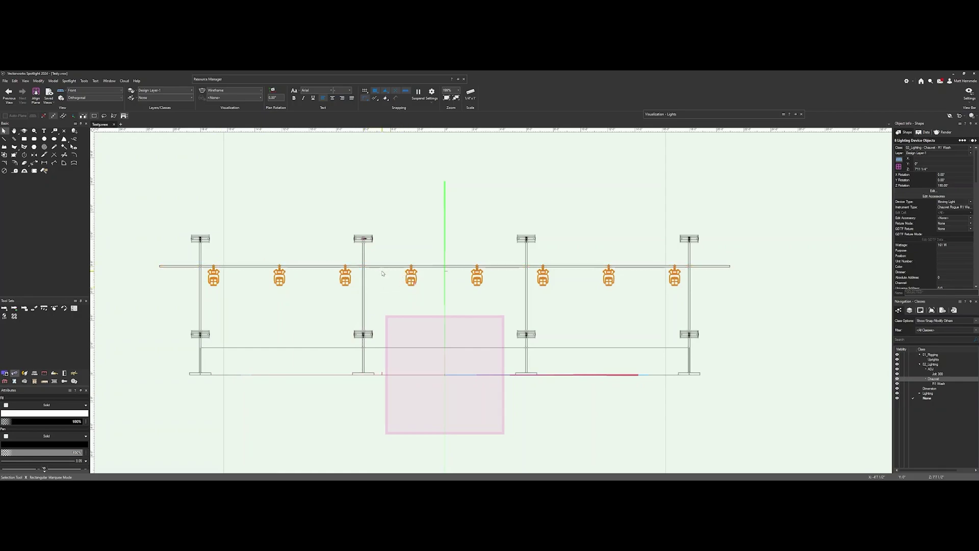
pyautogui.moveTo(152, 260); pyautogui.dragTo(747, 265)
pyautogui.click(94, 90)
pyautogui.click(94, 149)
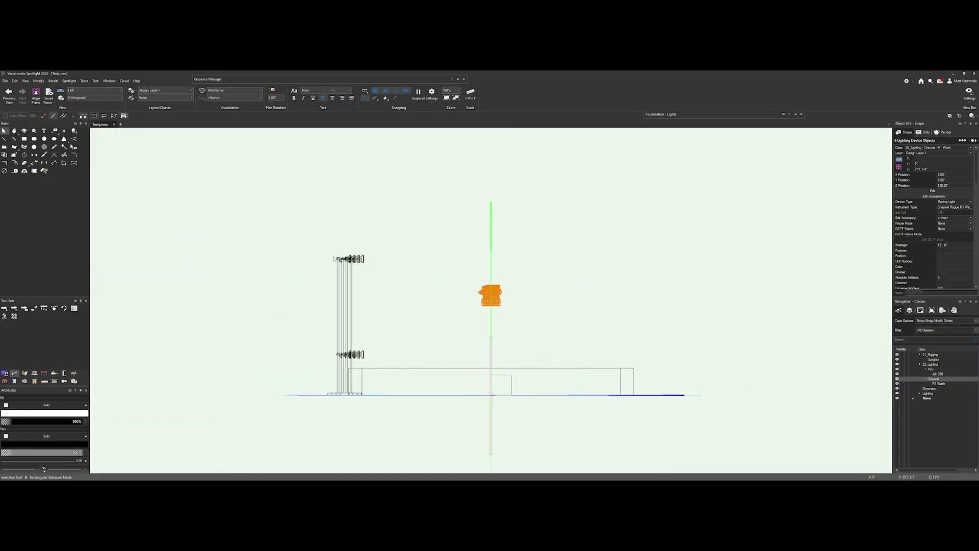
pyautogui.scroll(3, 383, 282)
pyautogui.scroll(-4, 382, 282)
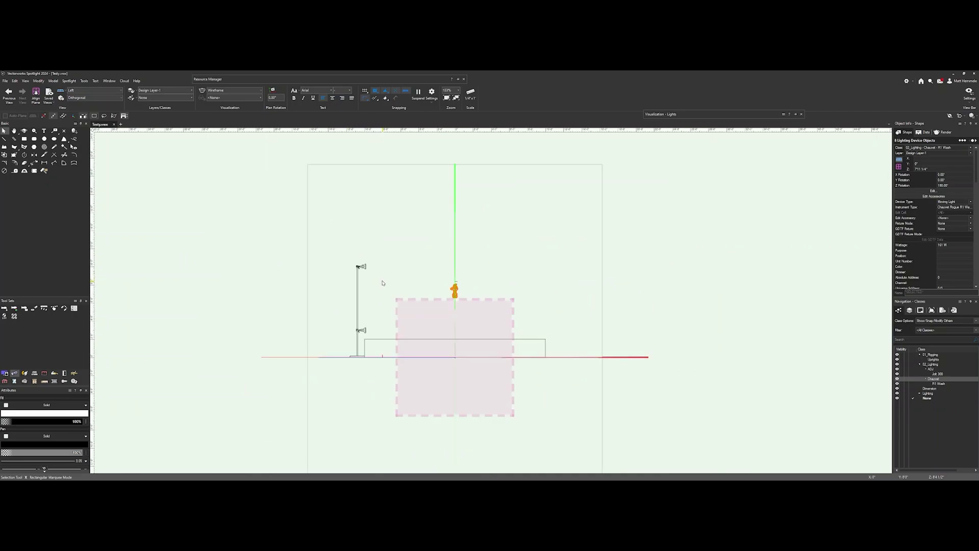
pyautogui.scroll(8, 462, 294)
pyautogui.scroll(-6, 462, 295)
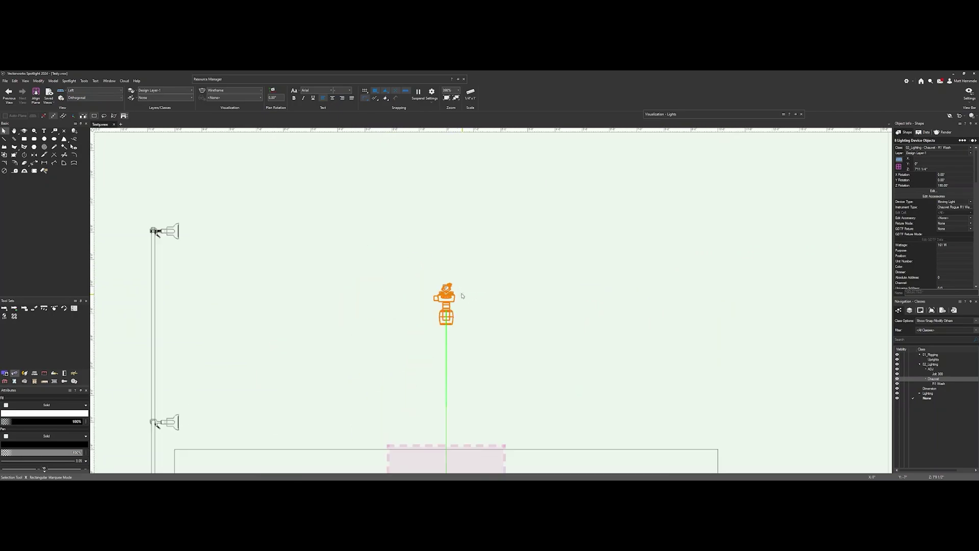
pyautogui.scroll(8, 412, 270)
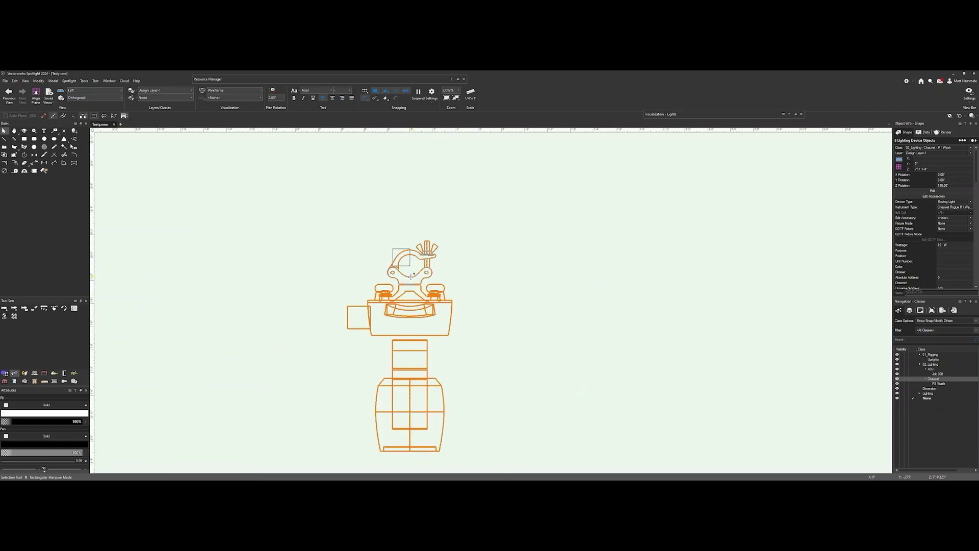
pyautogui.moveTo(412, 270)
pyautogui.mouseDown()
pyautogui.moveTo(562, 281)
pyautogui.moveTo(411, 251)
pyautogui.moveTo(402, 258)
pyautogui.mouseUp()
# - Move the pipe and R1 Washes together to the uprights and seat the pipe against their upstage side
pyautogui.scroll(-5, 401, 258)
pyautogui.scroll(-3, 402, 257)
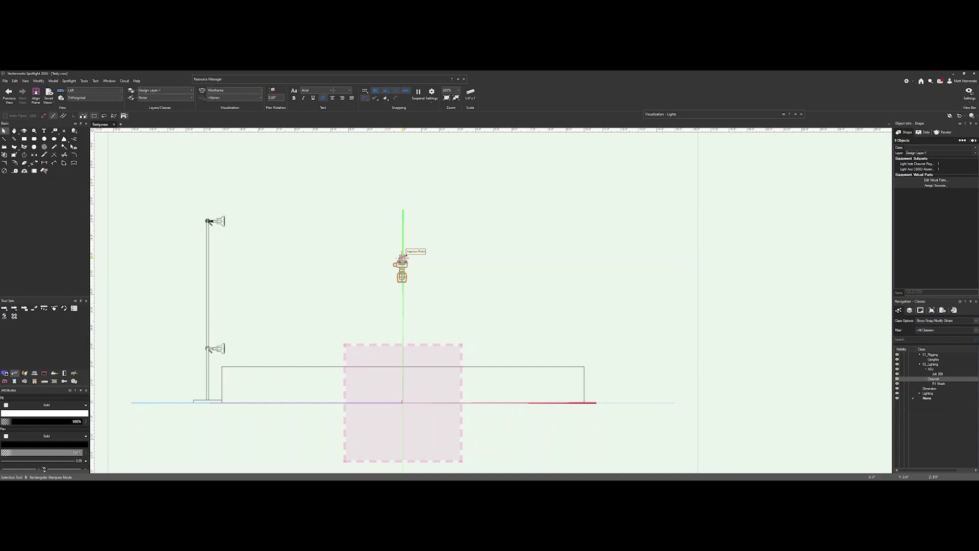
pyautogui.moveTo(402, 258); pyautogui.dragTo(204, 268)
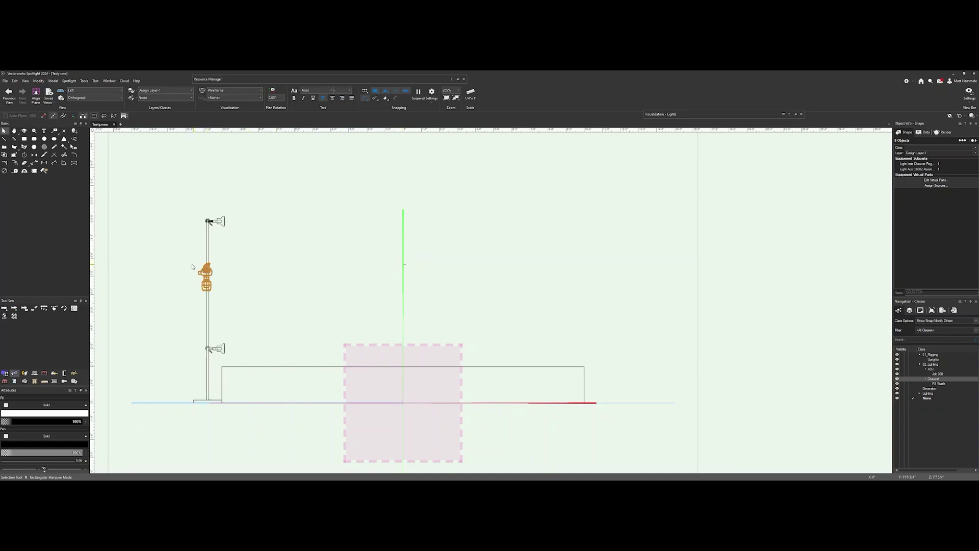
pyautogui.scroll(6, 201, 270)
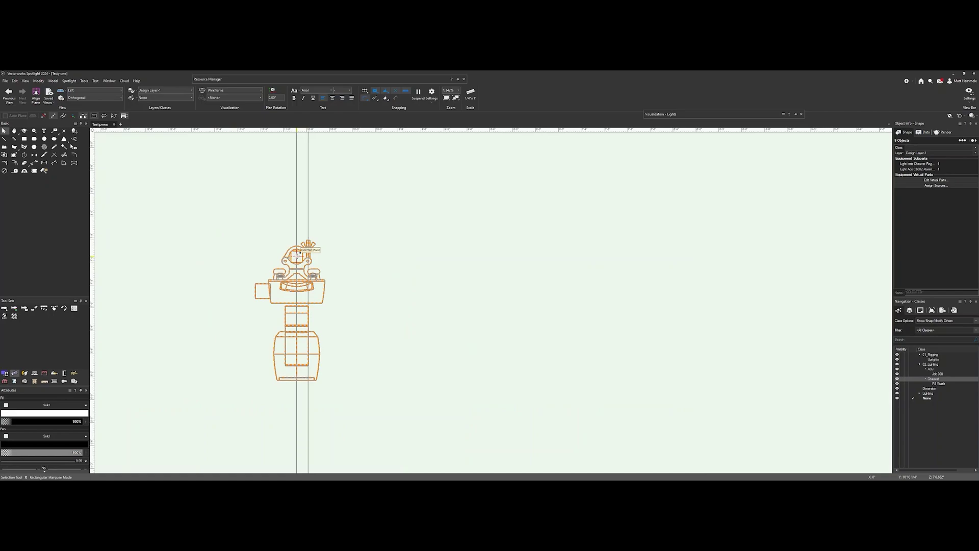
pyautogui.moveTo(297, 256); pyautogui.dragTo(297, 256)
pyautogui.scroll(-2, 296, 256)
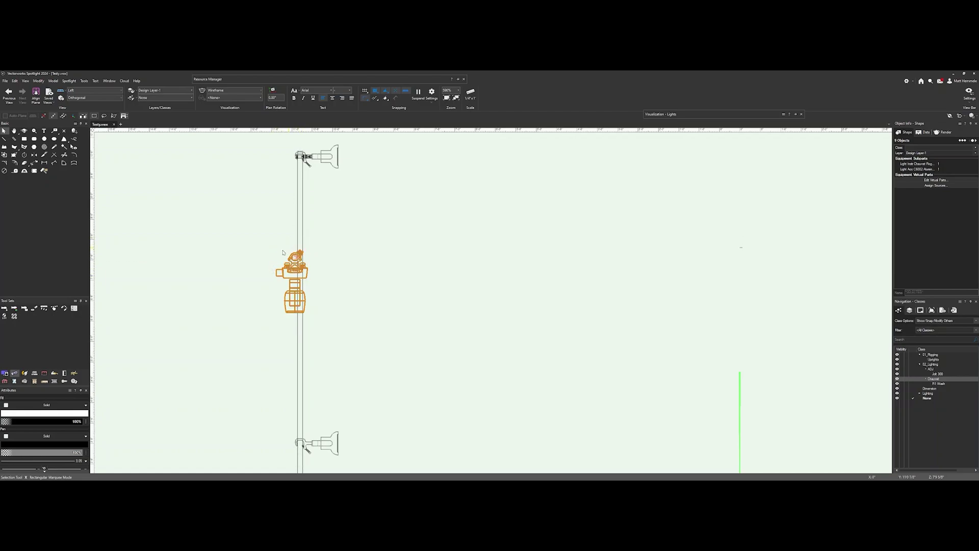
# - In the front view, measure the vertical distance between the upper and lower Jolt 300s on the left inner upright
pyautogui.press('c')
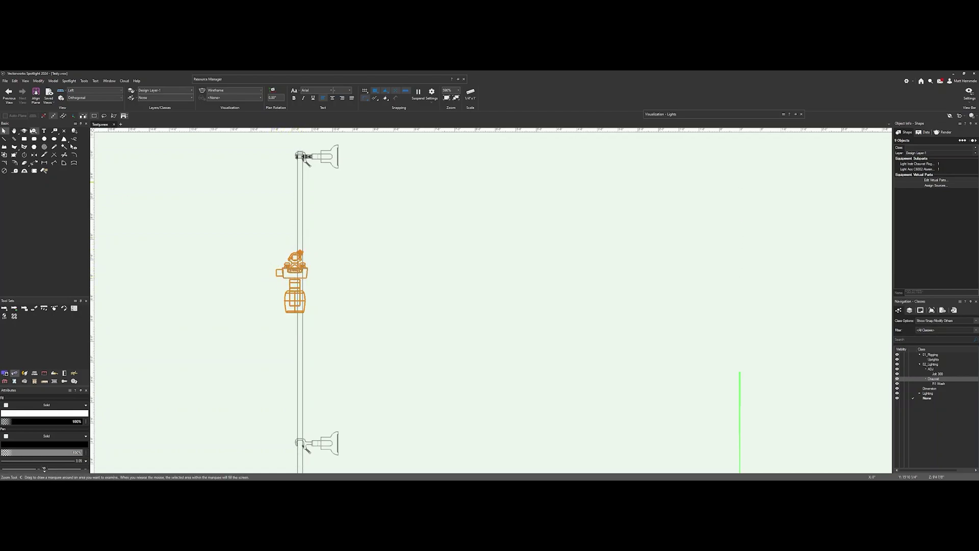
pyautogui.click(86, 91)
pyautogui.click(86, 123)
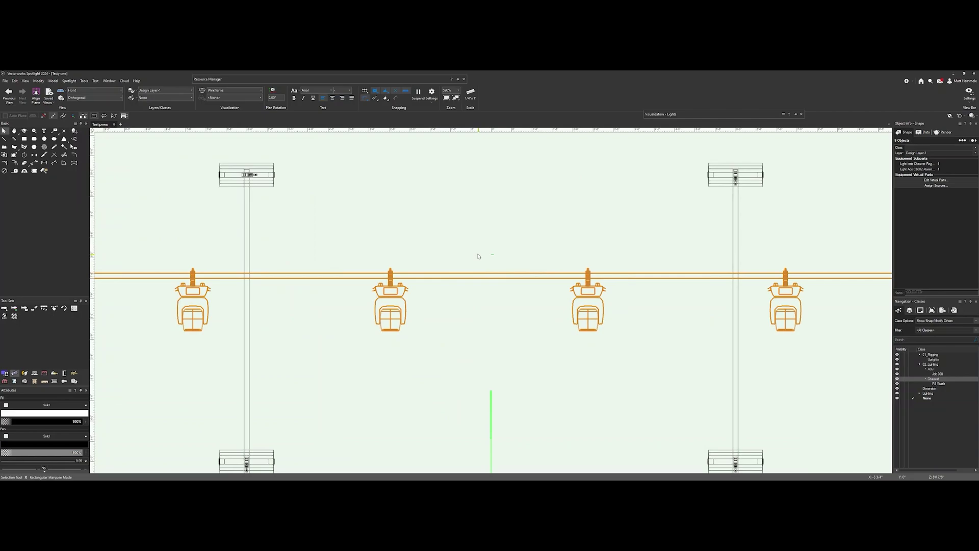
pyautogui.scroll(-5, 478, 256)
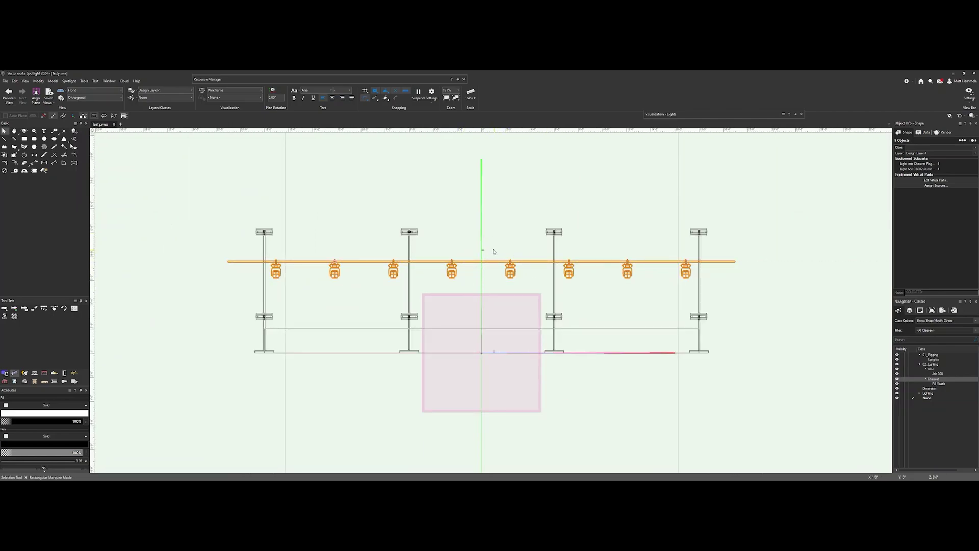
pyautogui.moveTo(494, 251); pyautogui.dragTo(427, 250, button='middle')
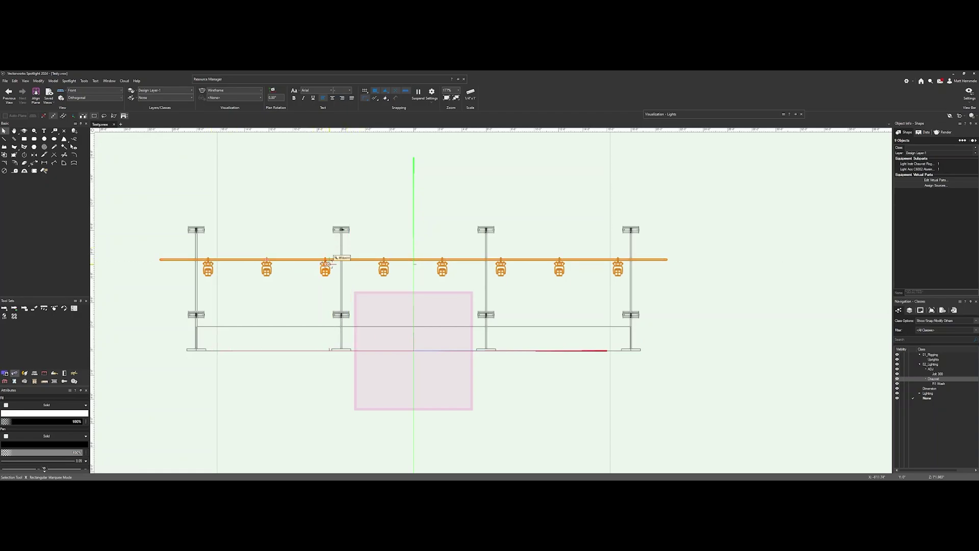
pyautogui.scroll(2, 331, 265)
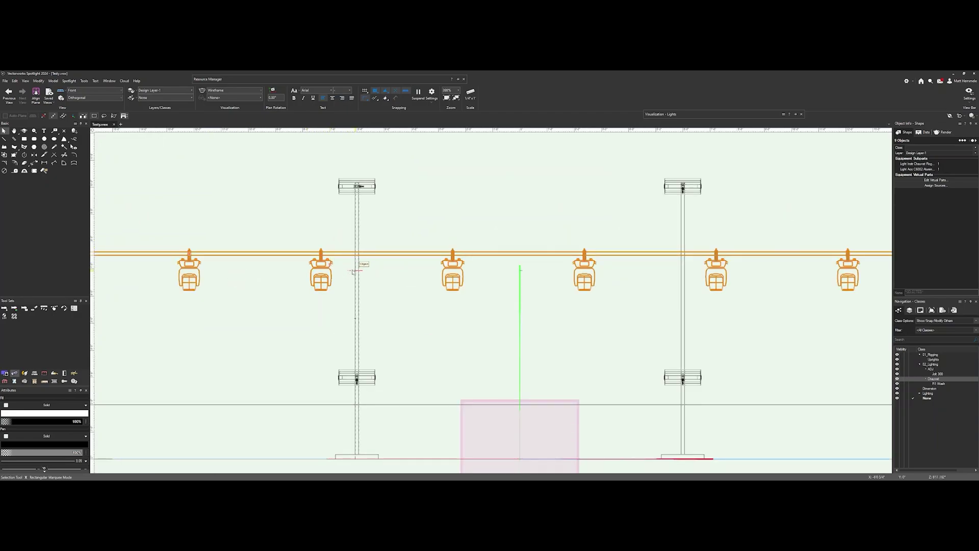
pyautogui.click(15, 171)
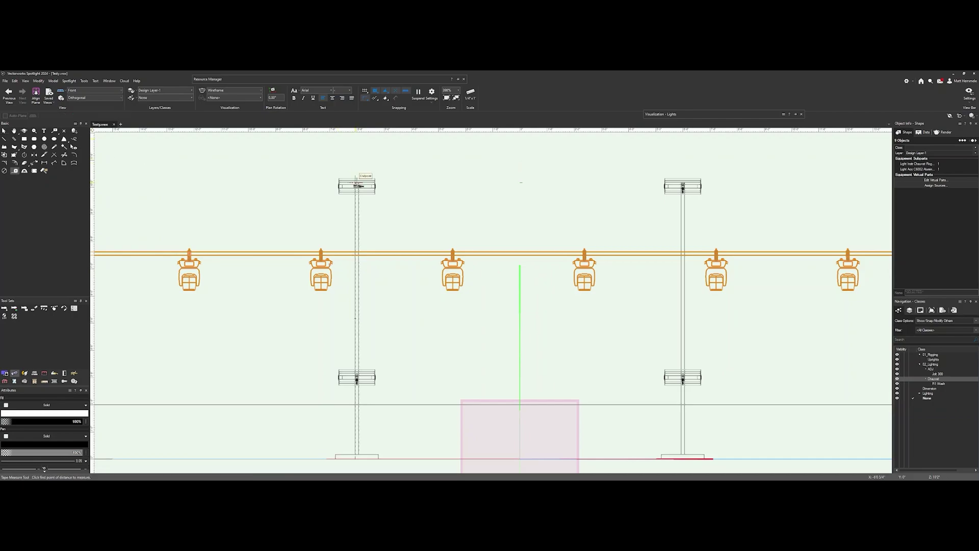
pyautogui.click(357, 185)
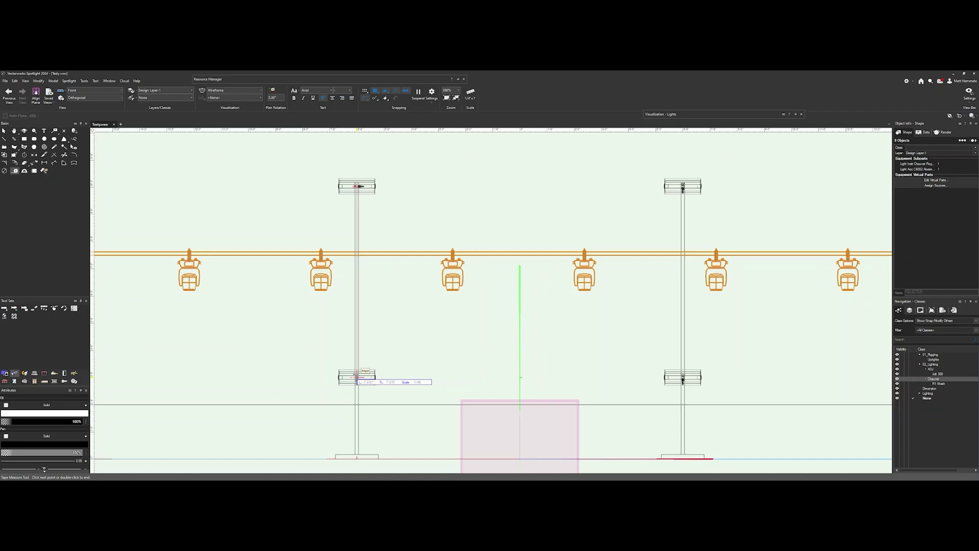
pyautogui.press('x')
pyautogui.click(364, 347)
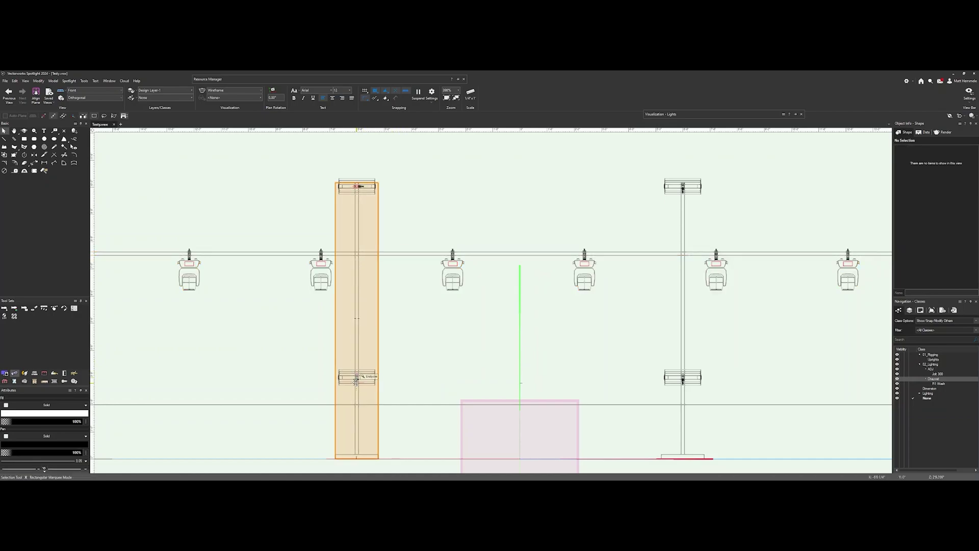
# - Measure from the upper Jolt 300 down the left inner upright to roughly midway toward the lower one
pyautogui.click(14, 171)
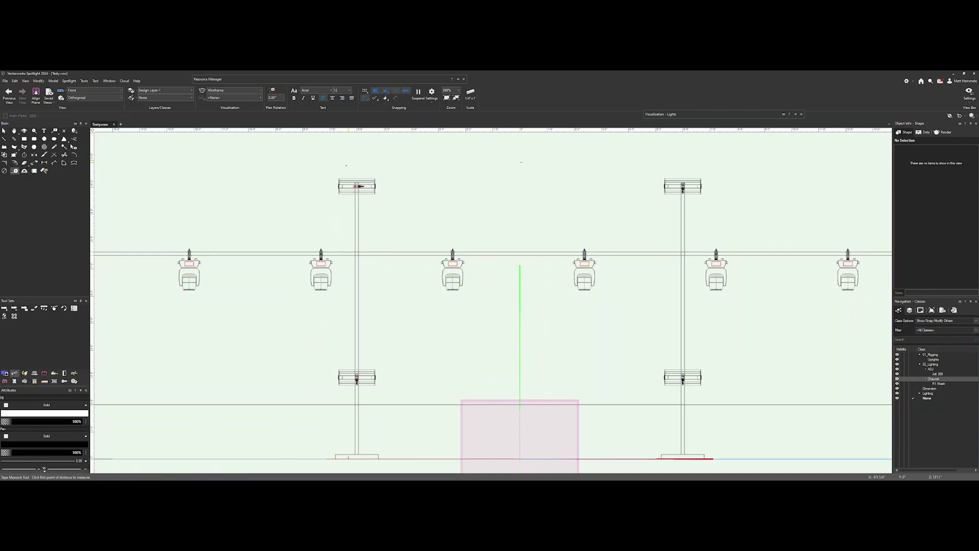
pyautogui.click(358, 186)
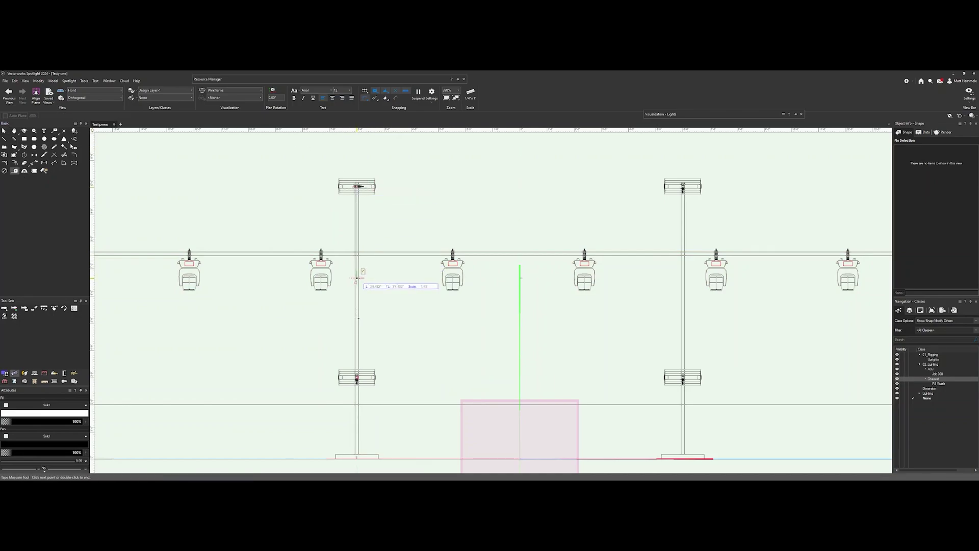
pyautogui.click(356, 282)
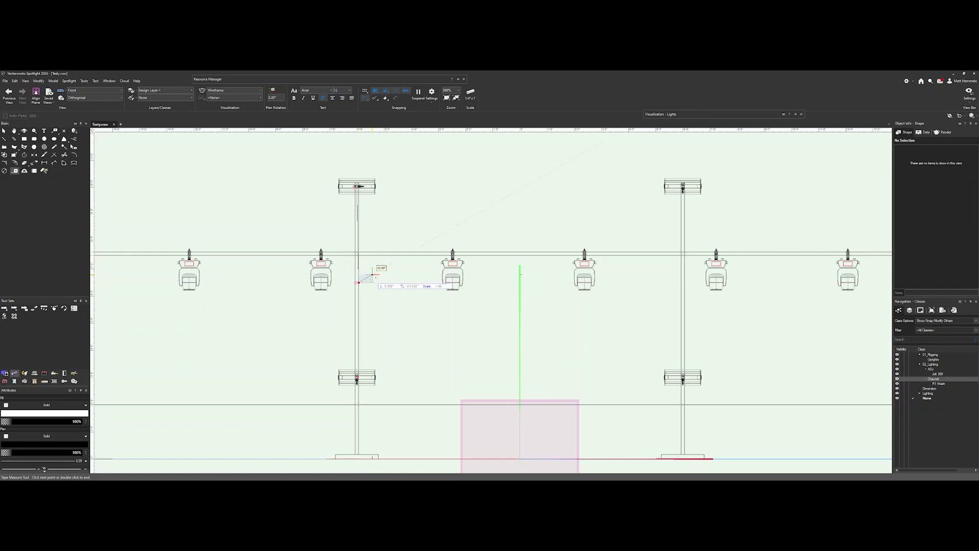
pyautogui.press('x')
# - Lower all eight R1 Washes below the pipe and set their Z position to 6.5 feet
pyautogui.scroll(-6, 387, 277)
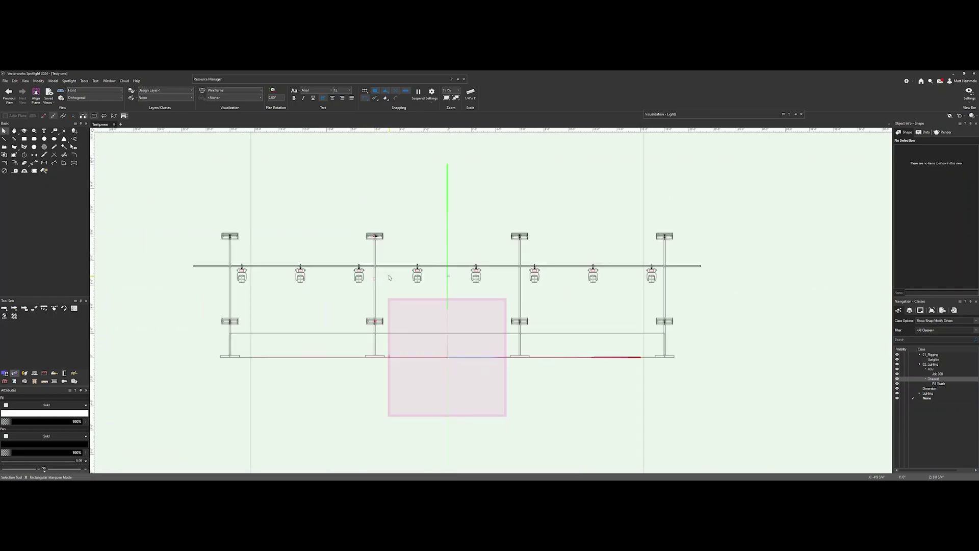
pyautogui.moveTo(262, 289); pyautogui.dragTo(596, 266)
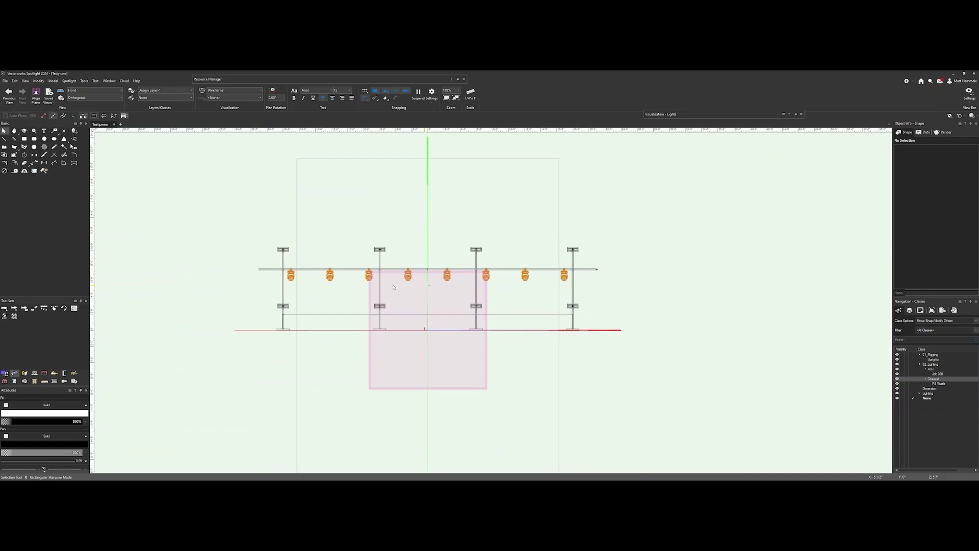
pyautogui.scroll(6, 351, 299)
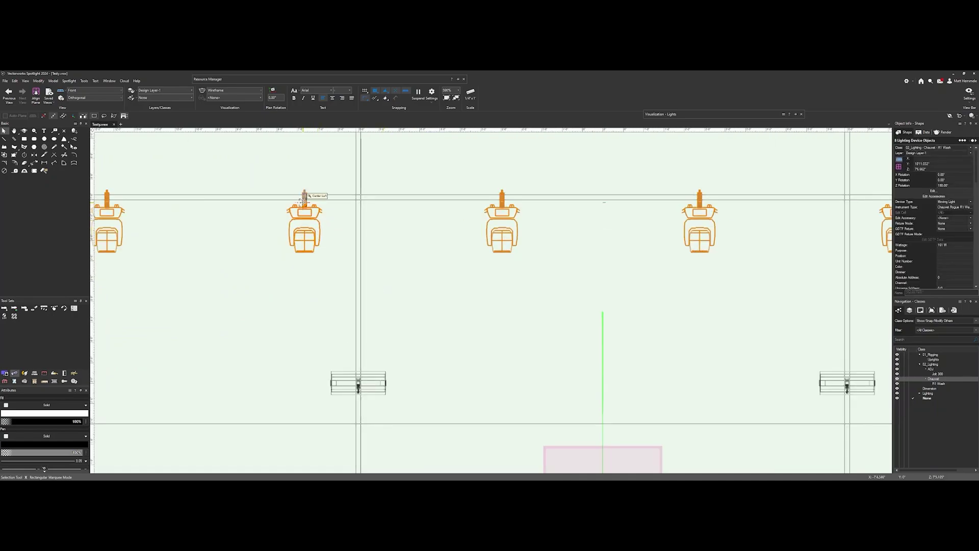
pyautogui.moveTo(304, 193); pyautogui.dragTo(305, 237)
pyautogui.click(932, 170)
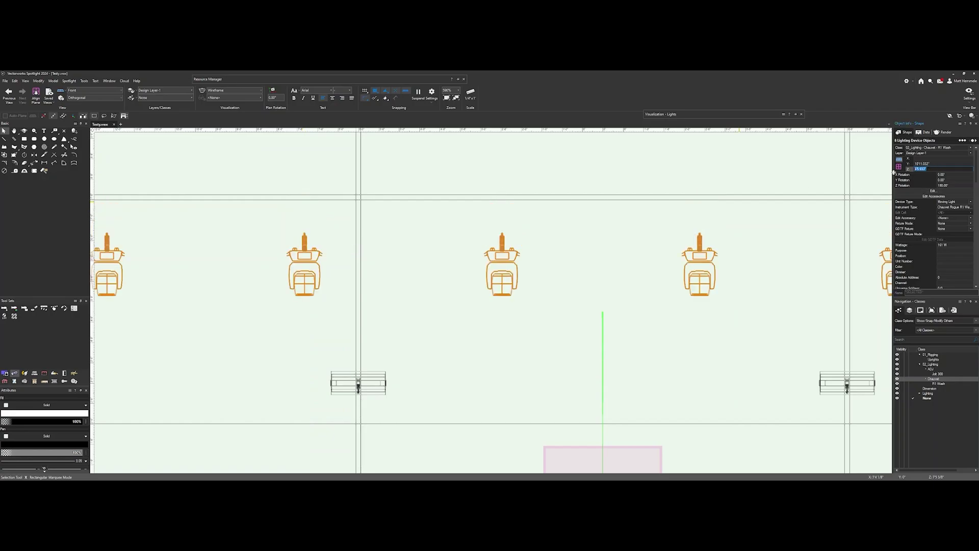
pyautogui.write('6.5')
pyautogui.press('Return')
pyautogui.scroll(-2, 505, 257)
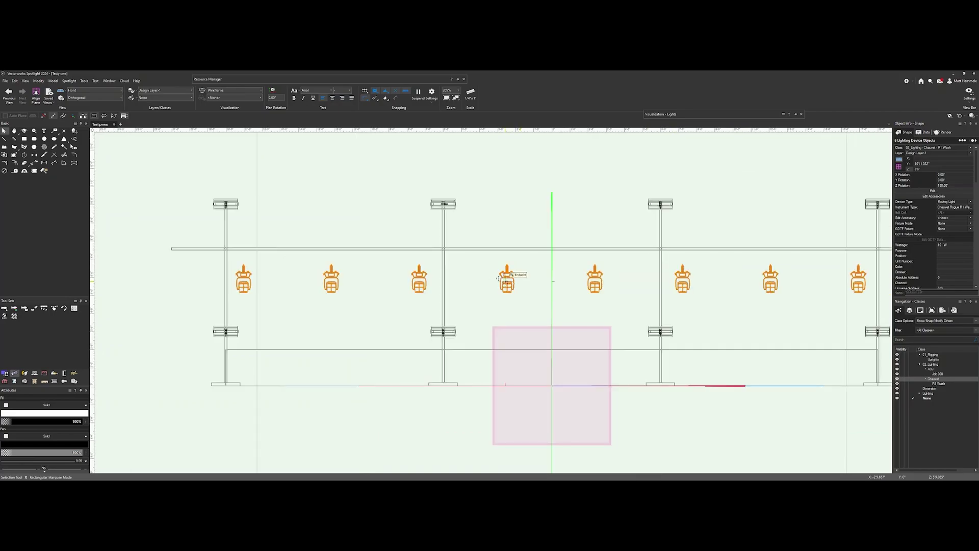
pyautogui.scroll(2, 462, 249)
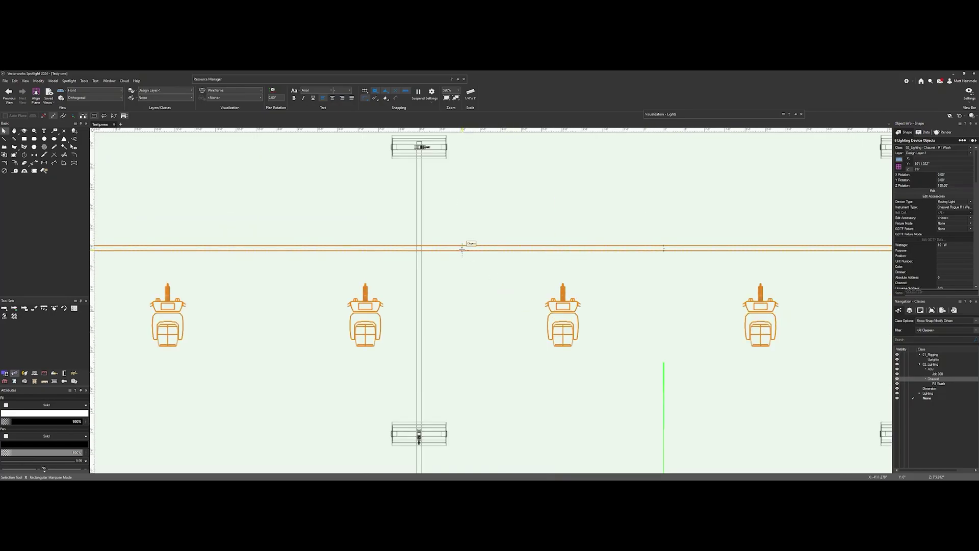
# - Raise all eight selected R1 Washes by setting their Z position to 6.8 feet
pyautogui.click(925, 168)
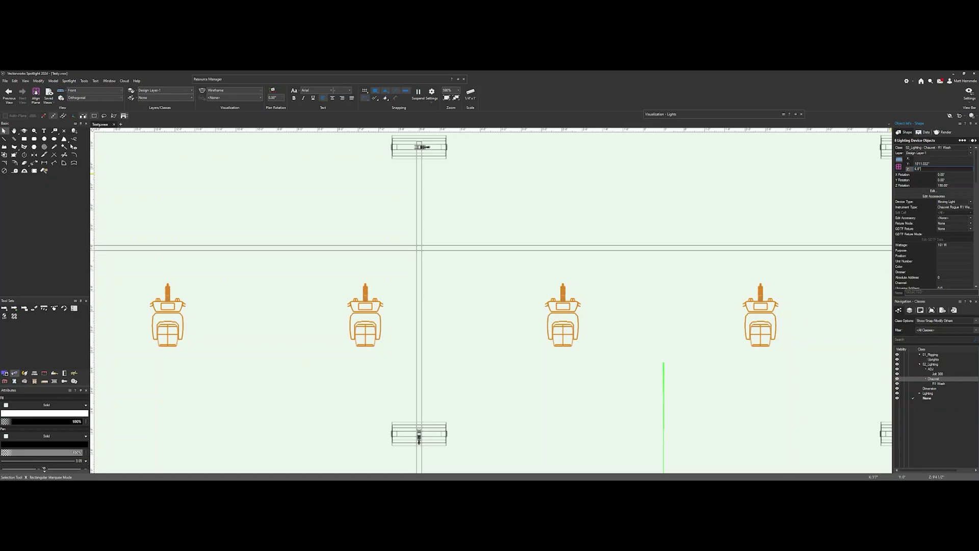
pyautogui.press('Return')
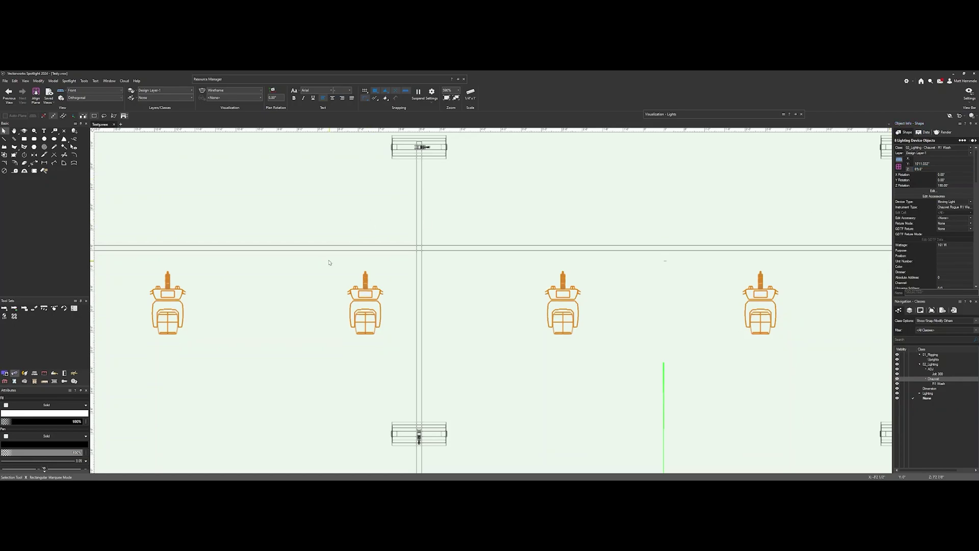
pyautogui.scroll(-3, 354, 311)
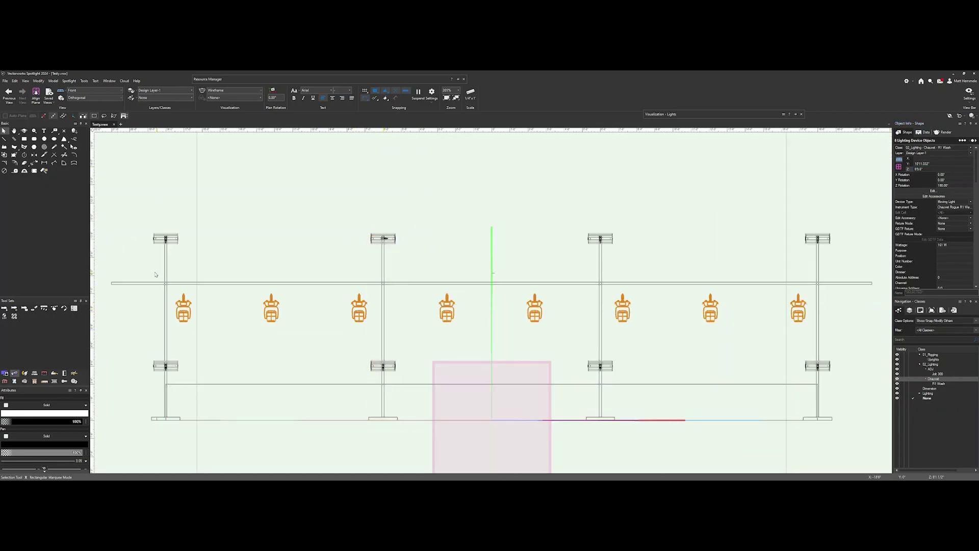
# - Lower the horizontal pipe to the clamps of the R1 Washes and deselect it
pyautogui.scroll(2, 357, 280)
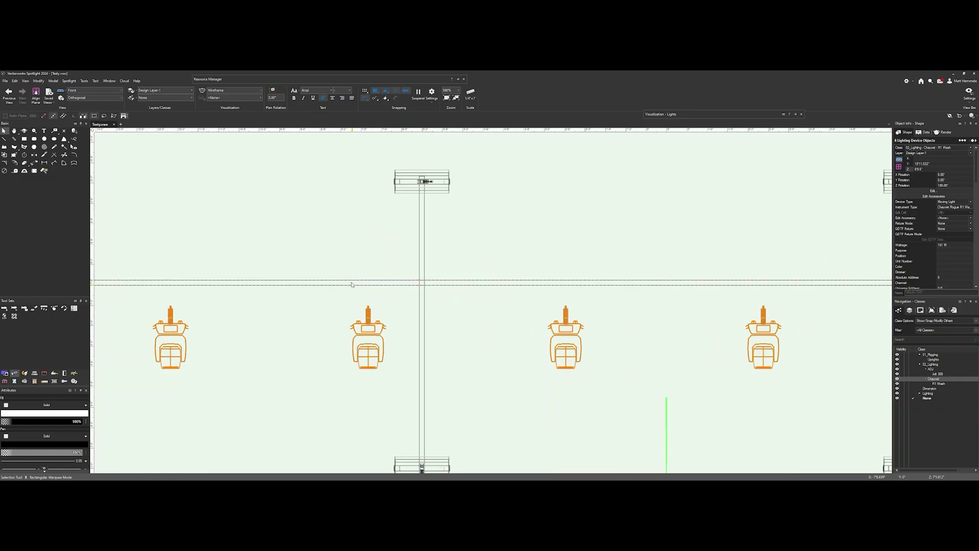
pyautogui.click(352, 282)
pyautogui.click(352, 285)
pyautogui.moveTo(353, 285); pyautogui.dragTo(353, 316)
pyautogui.scroll(-5, 371, 292)
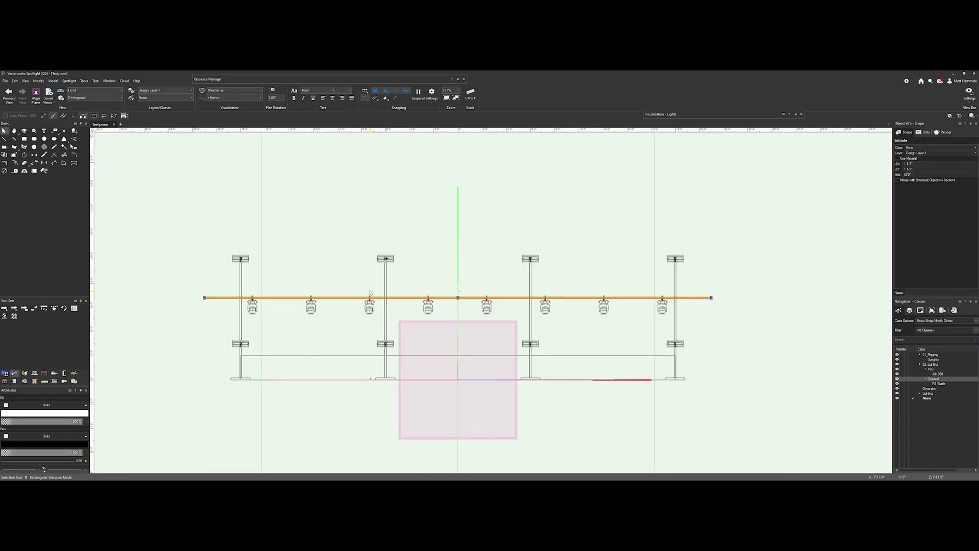
pyautogui.click(414, 270)
# - Display the rig in Shaded render mode, inspect it from an angle, and return to the front view
pyautogui.scroll(-2, 424, 268)
pyautogui.moveTo(424, 266); pyautogui.dragTo(418, 256)
pyautogui.keyDown('ctrl'); pyautogui.moveTo(418, 255); pyautogui.dragTo(323, 315, button='middle'); pyautogui.keyUp('ctrl')
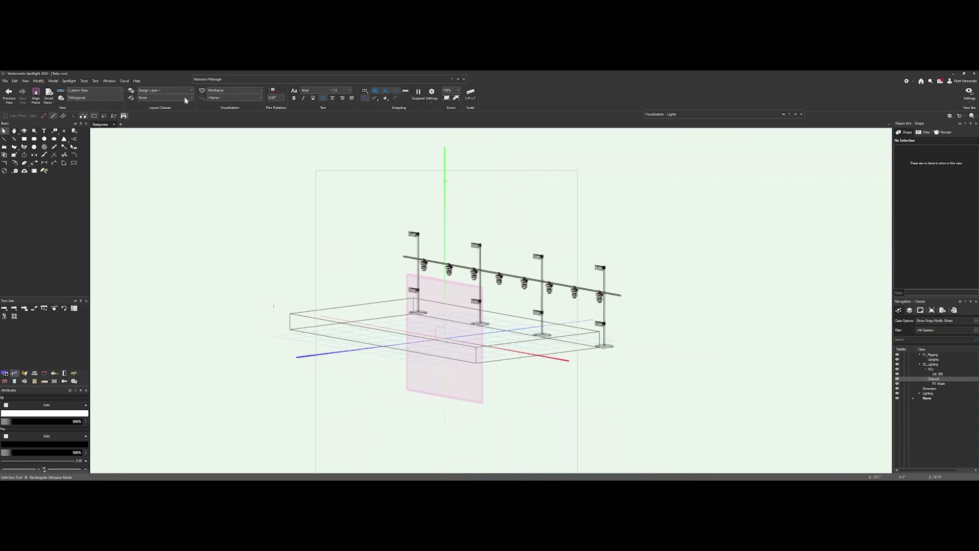
pyautogui.click(232, 90)
pyautogui.click(227, 107)
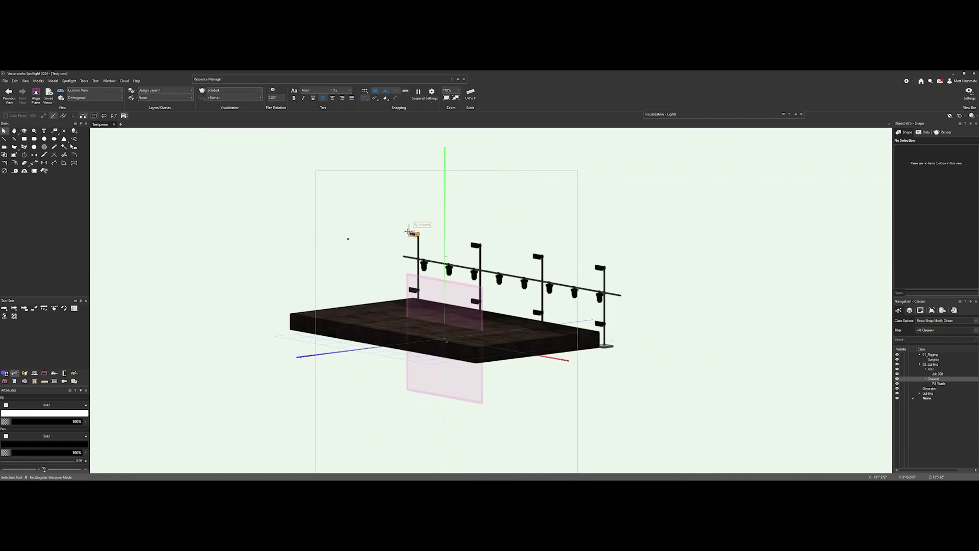
pyautogui.scroll(2, 408, 231)
pyautogui.moveTo(416, 237)
pyautogui.keyDown('ctrl'); pyautogui.mouseDown(button='middle')
pyautogui.moveTo(454, 216)
pyautogui.moveTo(564, 214)
pyautogui.moveTo(523, 198)
pyautogui.moveTo(527, 207)
pyautogui.mouseUp(button='middle'); pyautogui.keyUp('ctrl')
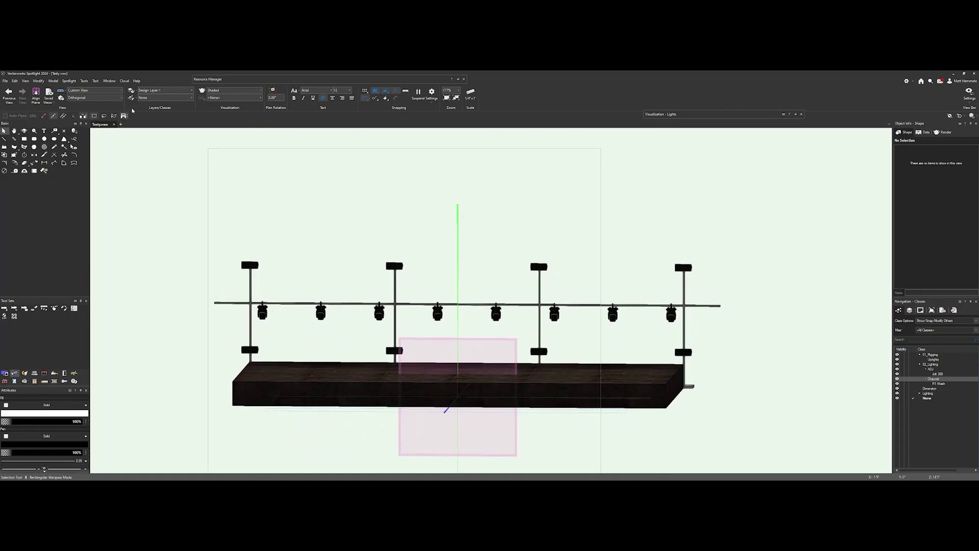
pyautogui.click(95, 90)
pyautogui.click(89, 122)
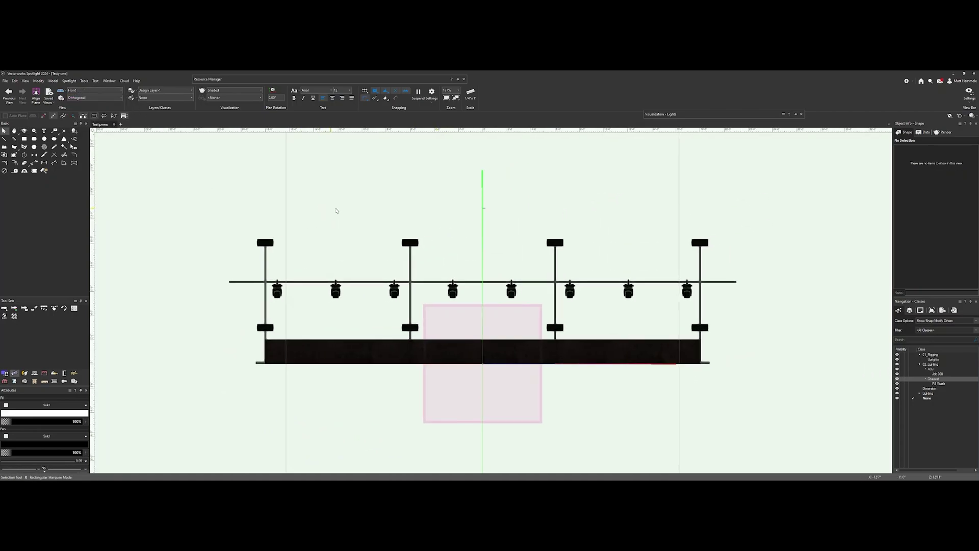
# - Create a Renderworks texture named Lens with a Color shader in the current file
pyautogui.moveTo(354, 80)
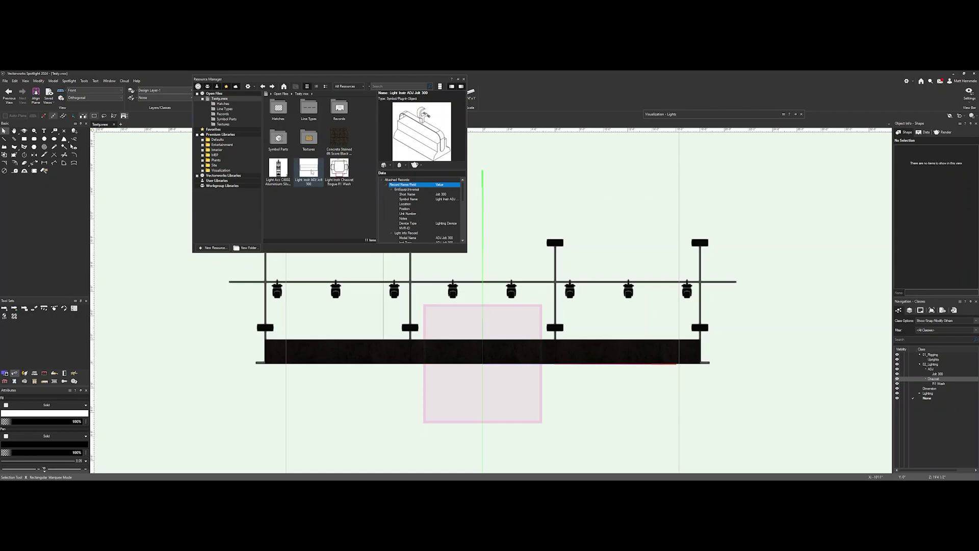
pyautogui.rightClick(312, 172)
pyautogui.rightClick(296, 206)
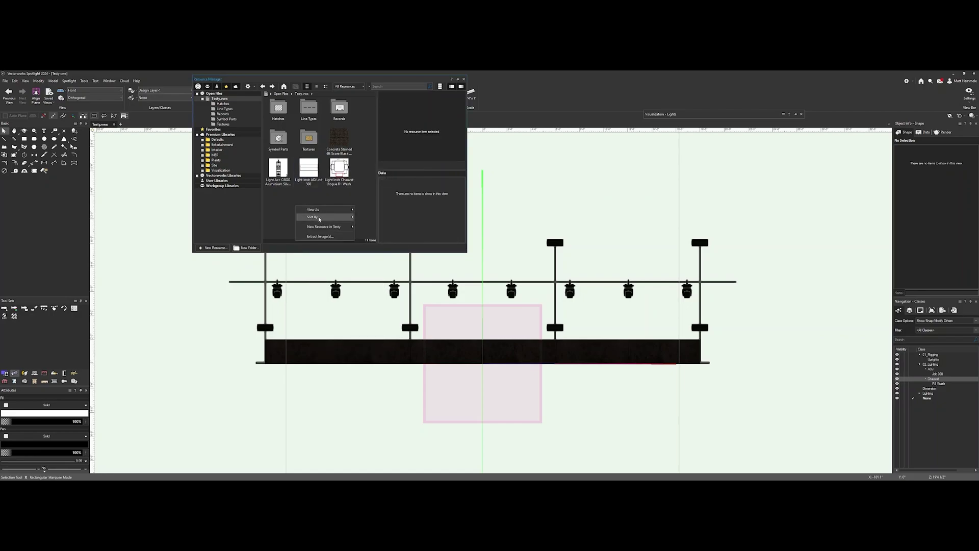
pyautogui.moveTo(323, 231)
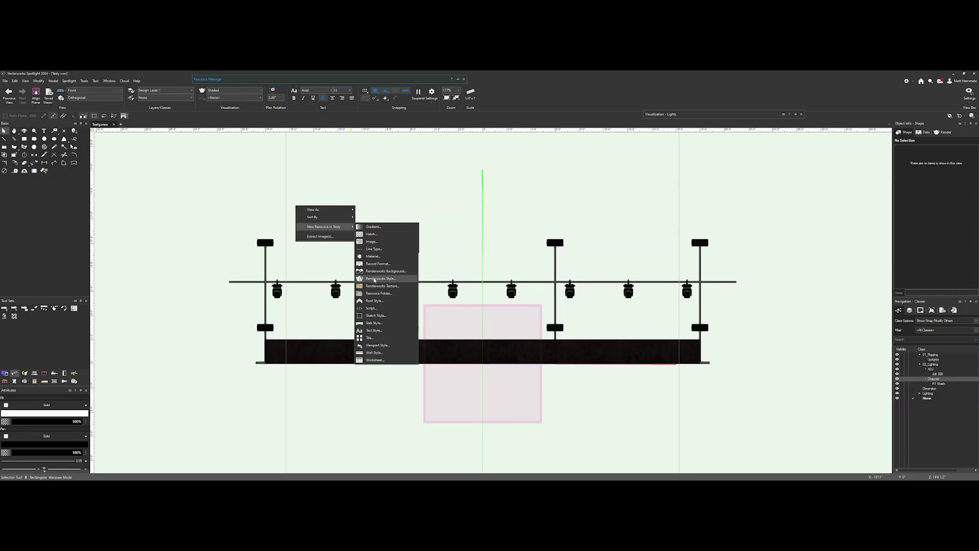
pyautogui.click(379, 286)
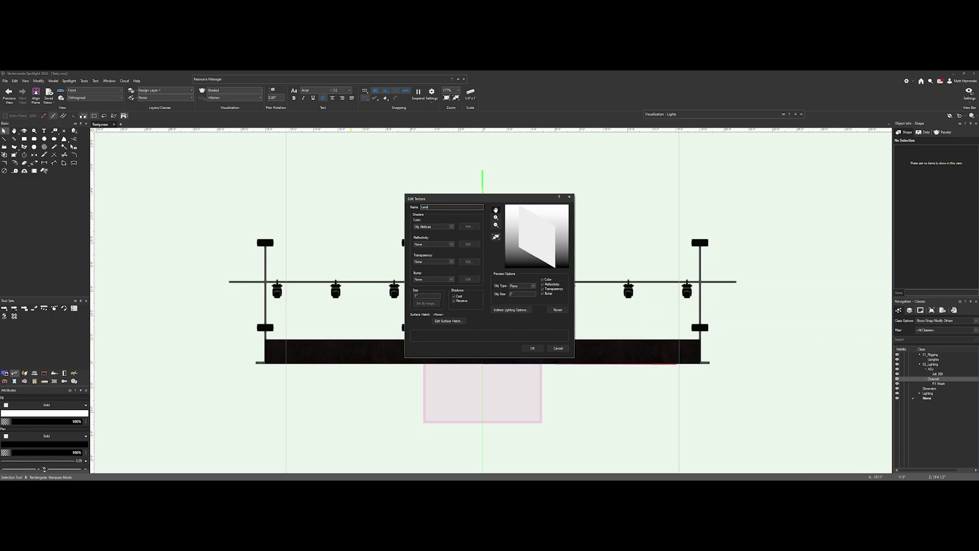
pyautogui.click(448, 226)
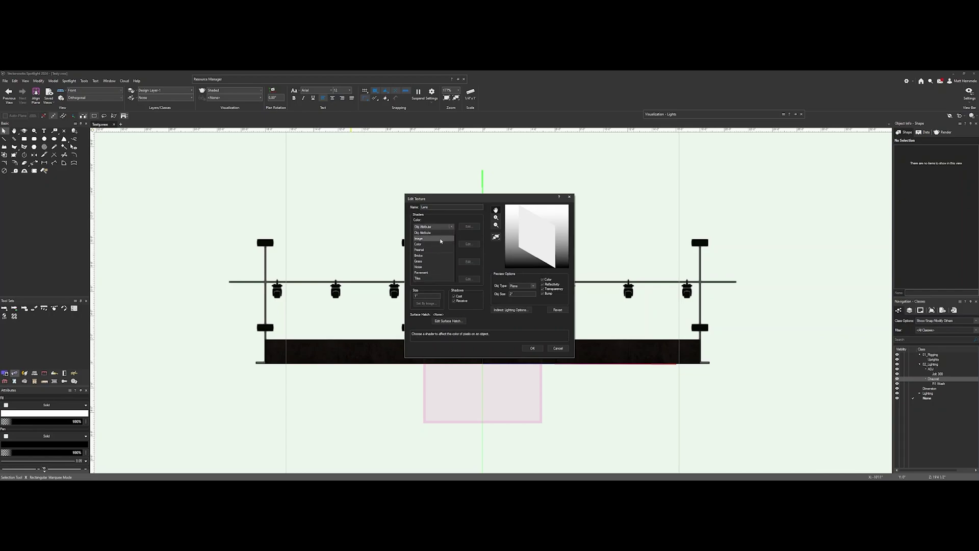
pyautogui.click(439, 245)
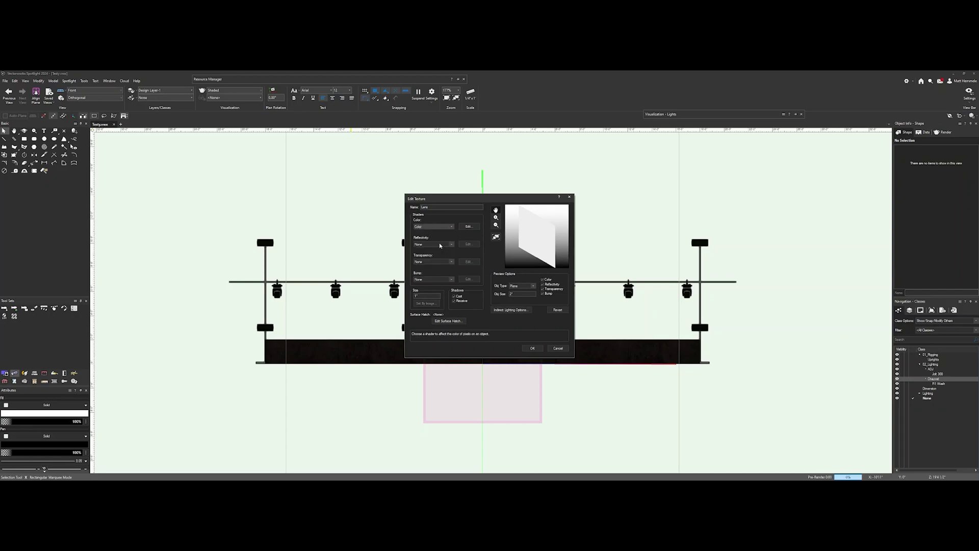
pyautogui.click(470, 227)
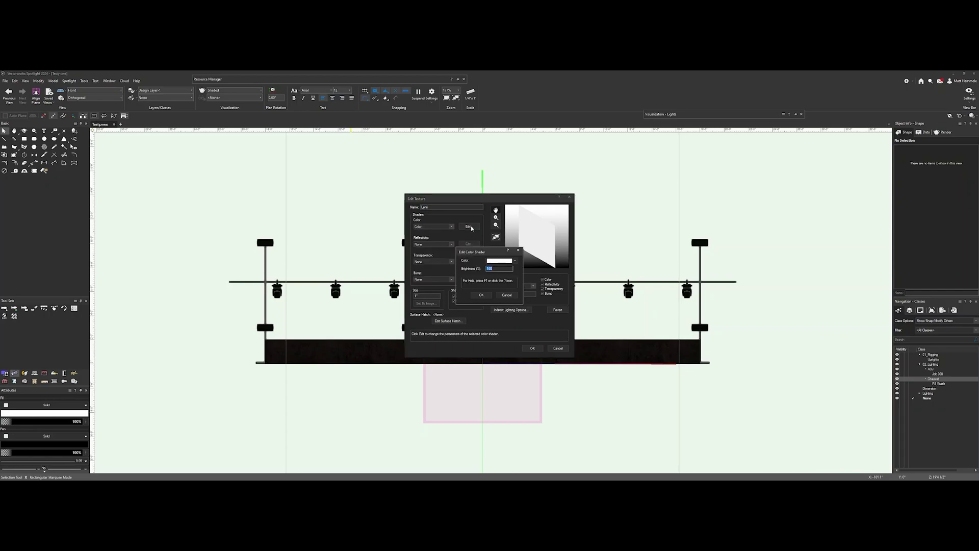
pyautogui.click(481, 295)
pyautogui.click(533, 348)
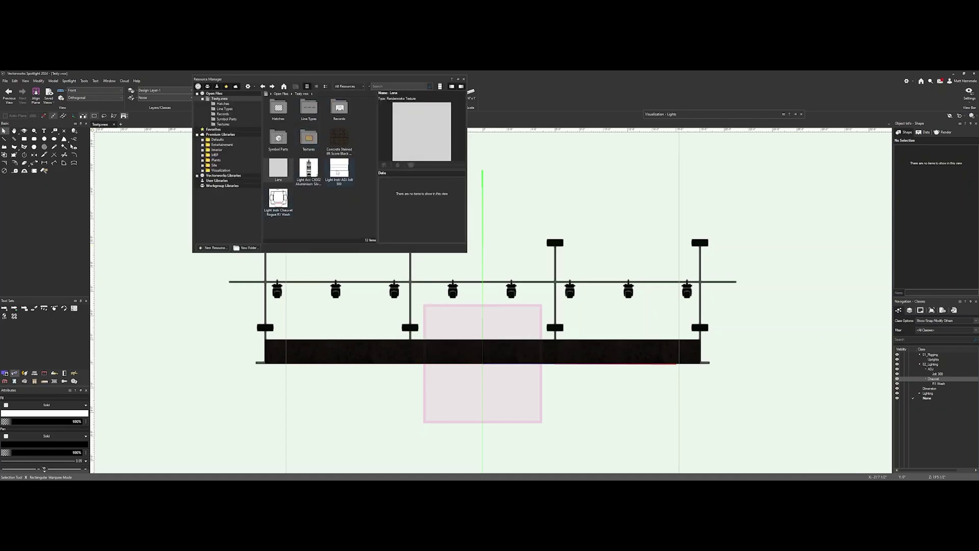
# - Open the 3D component of the ADJ Jolt 300 symbol for editing and display it in wireframe
pyautogui.rightClick(337, 172)
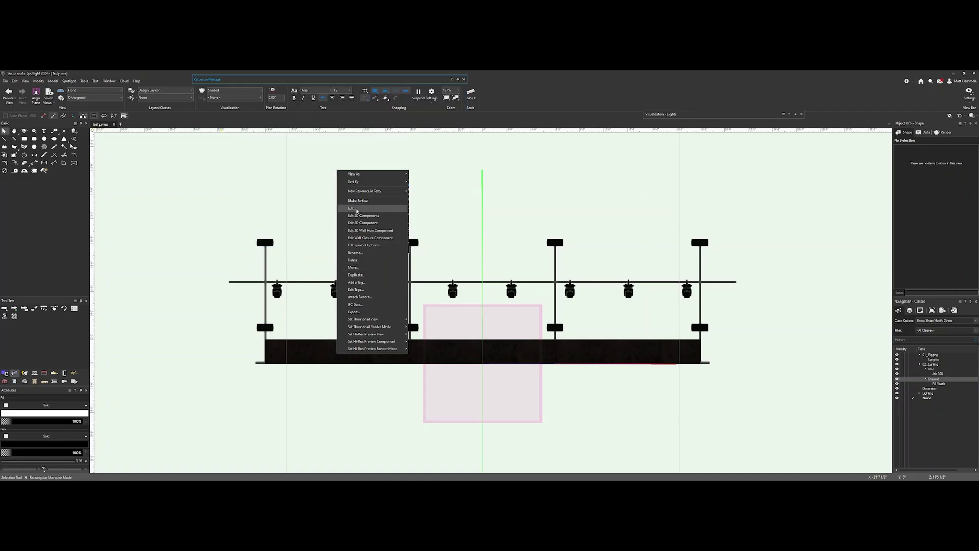
pyautogui.click(357, 209)
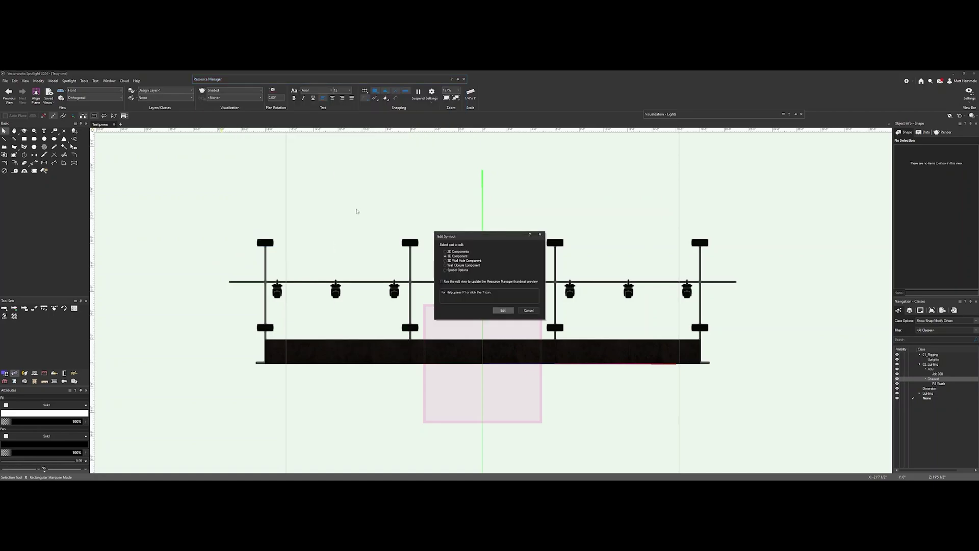
pyautogui.click(501, 310)
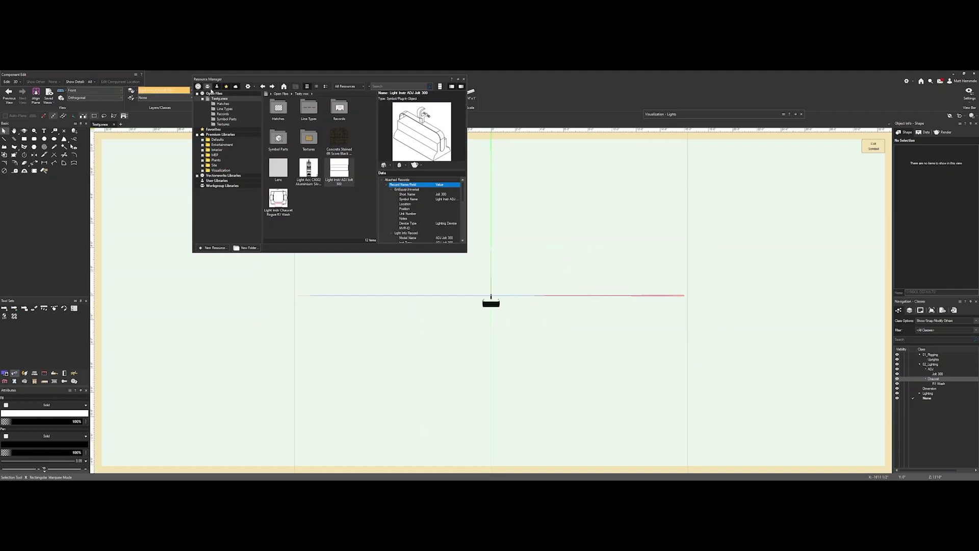
pyautogui.click(224, 91)
pyautogui.click(221, 98)
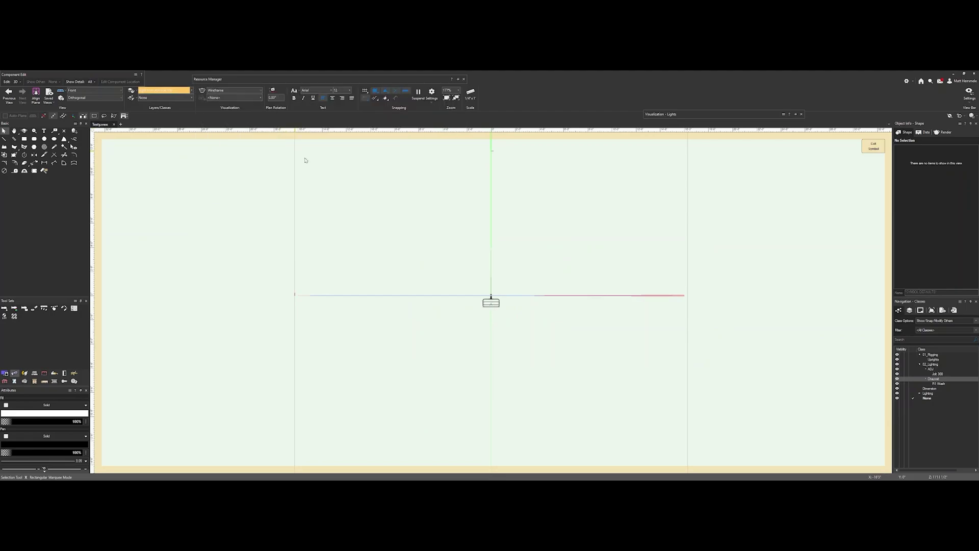
# - Enter the Jolt 300's housing group and select the thin rectangular lens extrude on its face
pyautogui.scroll(5, 514, 324)
pyautogui.keyDown('shift'); pyautogui.moveTo(396, 272); pyautogui.dragTo(413, 336, button='middle'); pyautogui.keyUp('shift')
pyautogui.scroll(5, 414, 336)
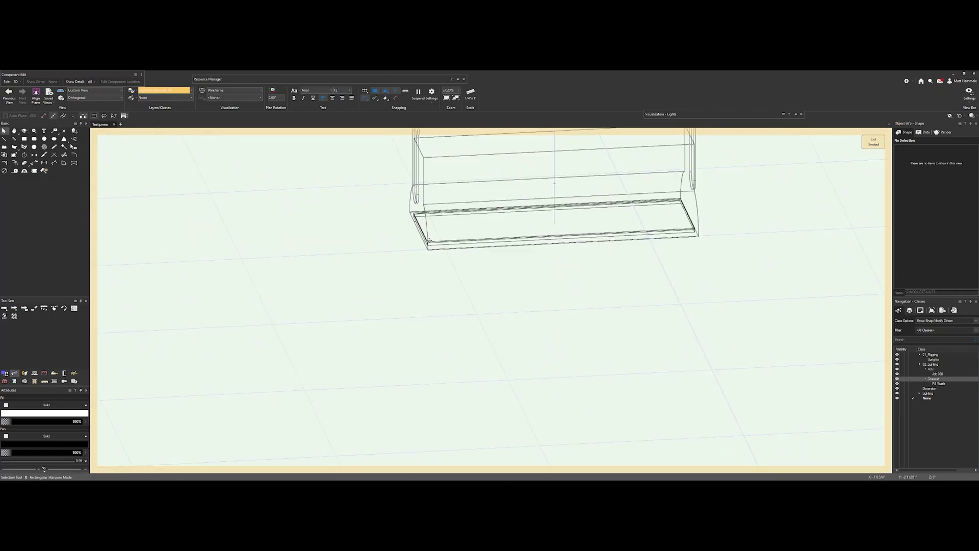
pyautogui.click(428, 215)
pyautogui.doubleClick(428, 215)
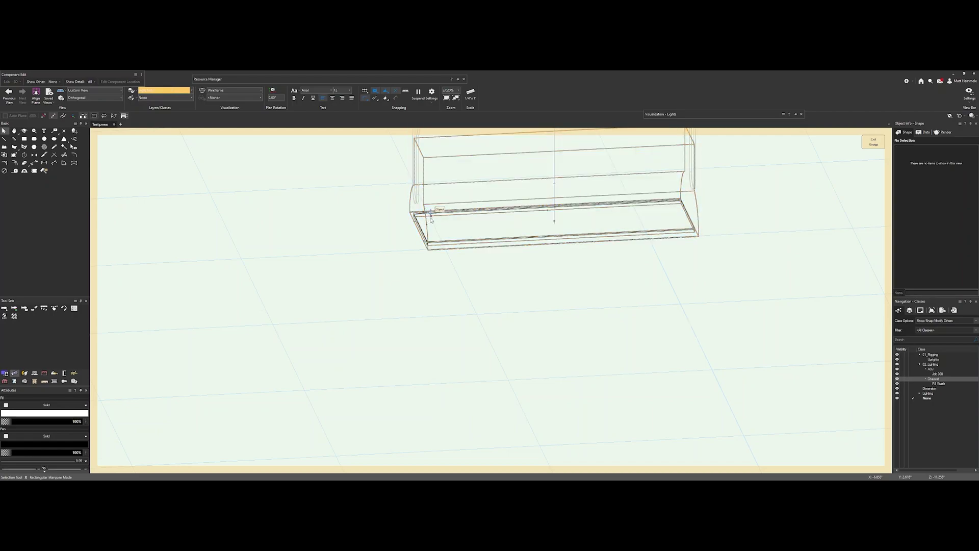
pyautogui.click(431, 216)
pyautogui.scroll(3, 447, 219)
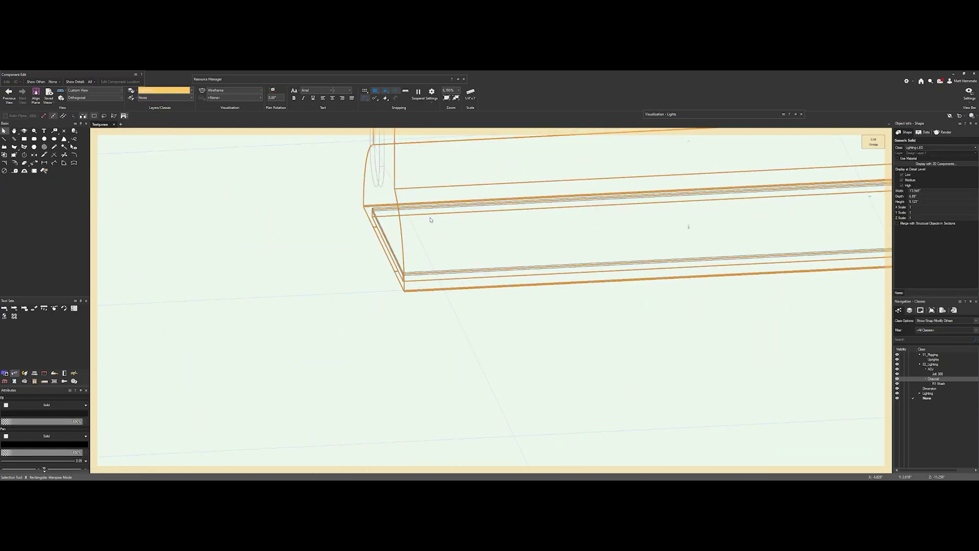
pyautogui.click(432, 216)
pyautogui.click(390, 216)
pyautogui.doubleClick(462, 208)
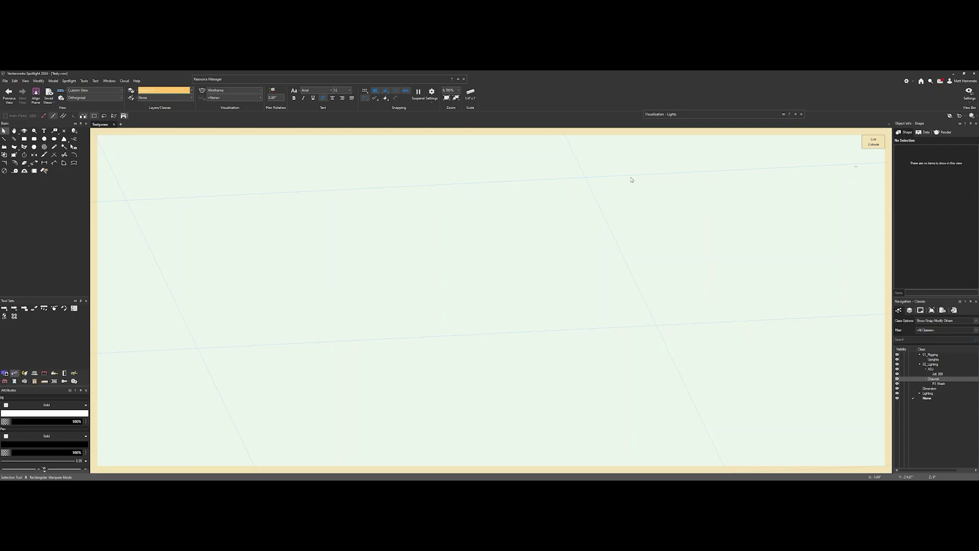
pyautogui.click(877, 142)
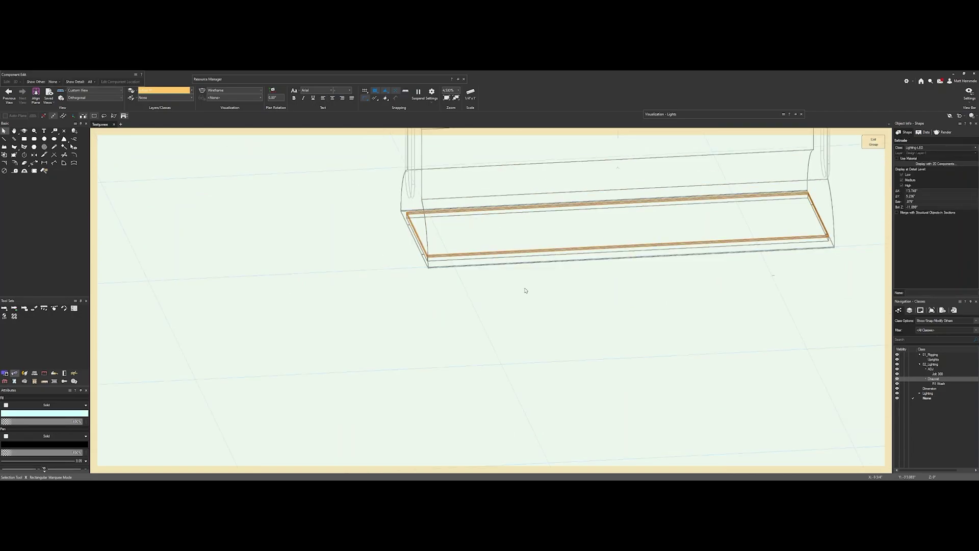
pyautogui.moveTo(526, 289); pyautogui.dragTo(399, 308, button='middle')
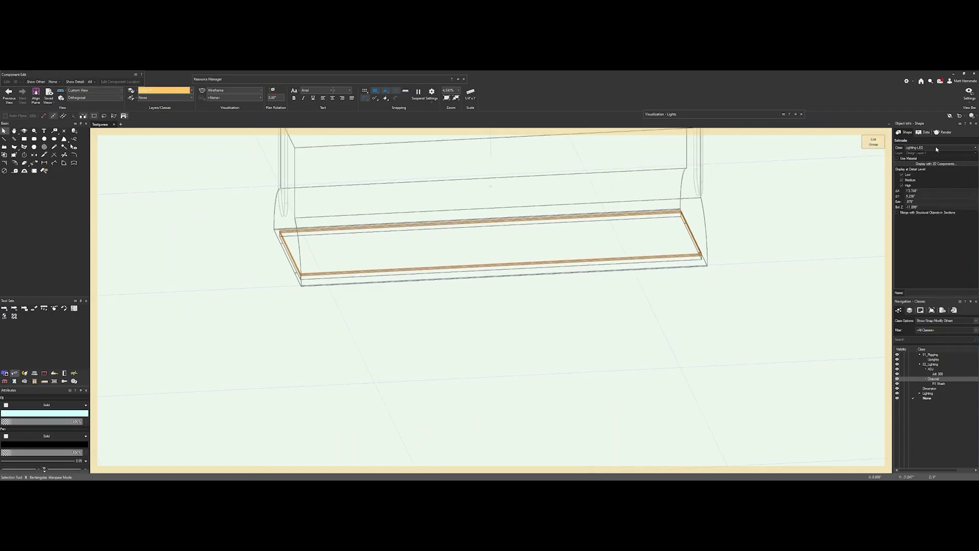
# - Replace the lens extrude's default instrument texture with the Lens texture from the current file
pyautogui.click(942, 132)
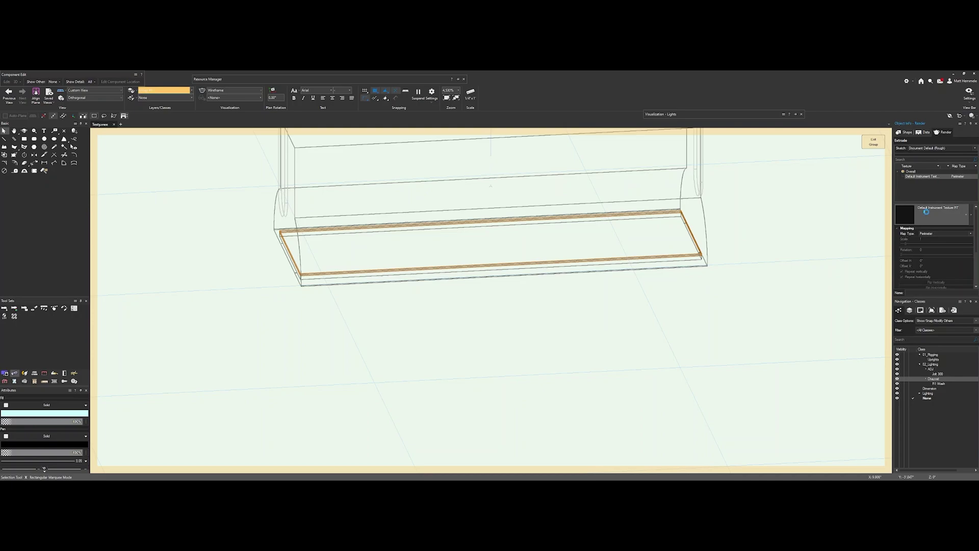
pyautogui.click(926, 212)
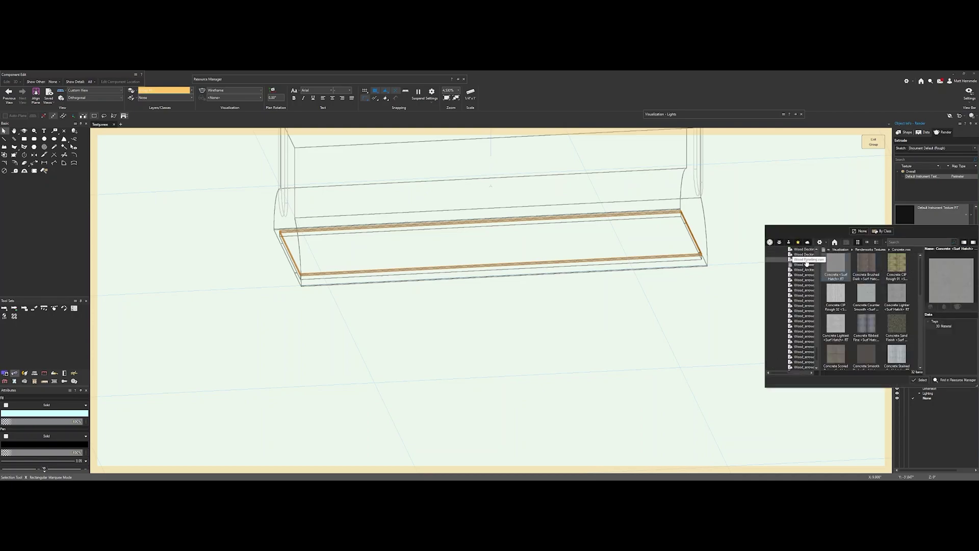
pyautogui.scroll(8, 806, 316)
pyautogui.scroll(10, 803, 316)
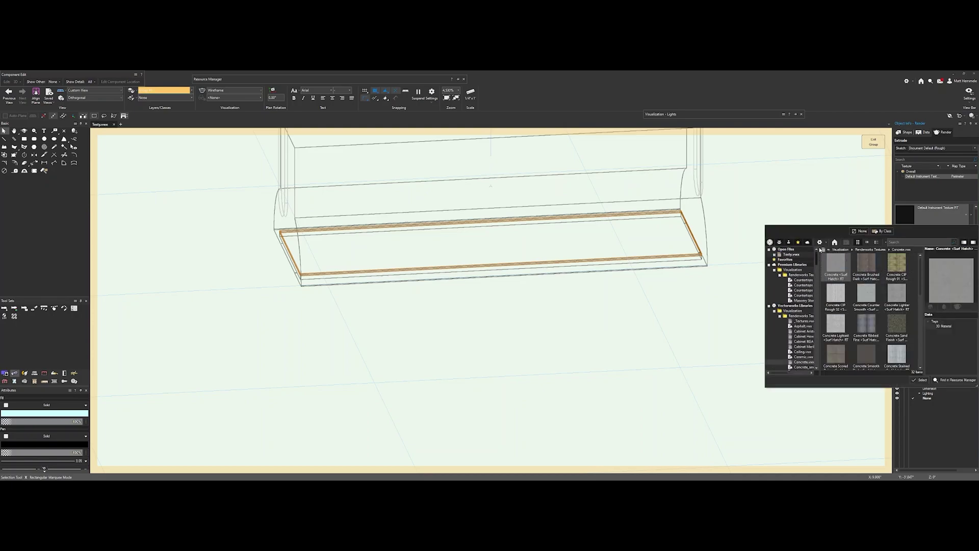
pyautogui.click(790, 255)
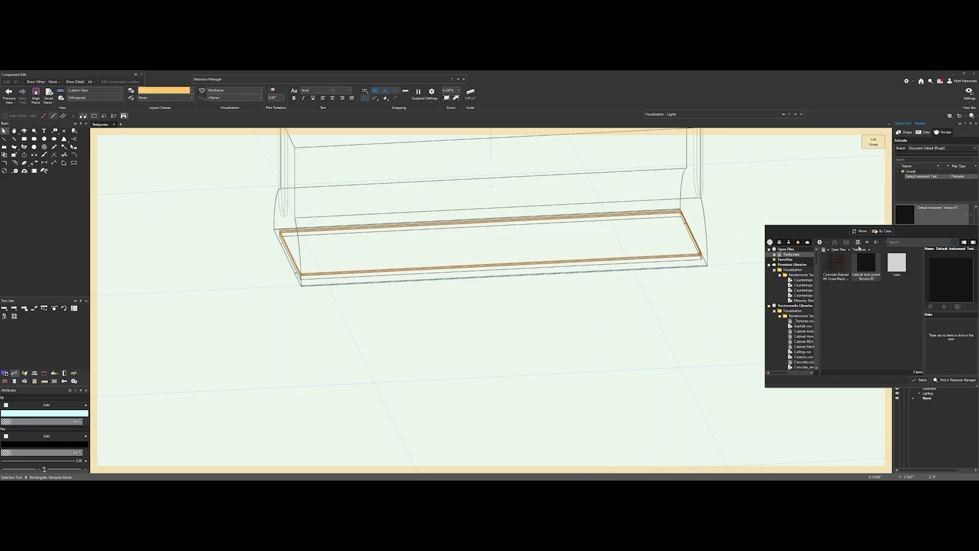
pyautogui.click(897, 266)
pyautogui.click(919, 380)
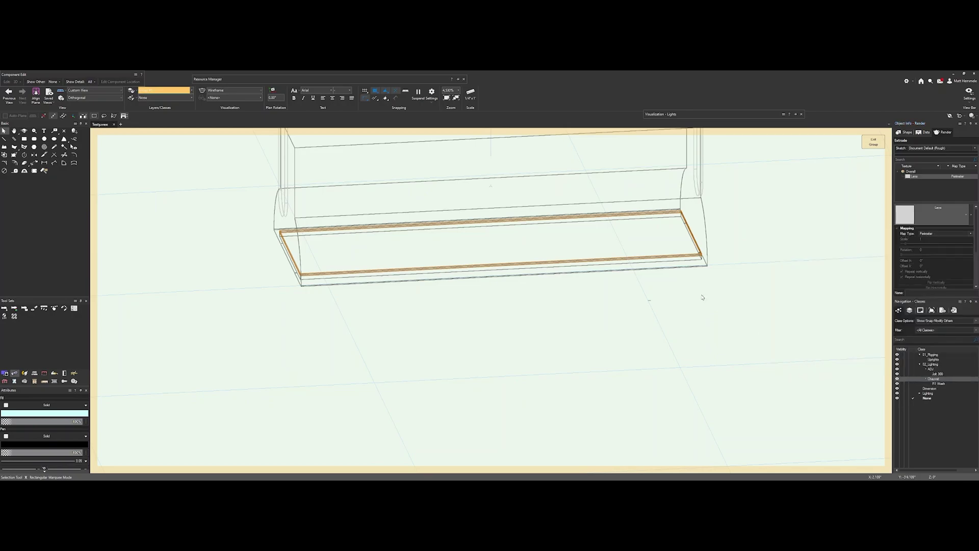
# - Exit the group and symbol editing, and check the upper Jolt 300 face on the left inner upright
pyautogui.click(873, 143)
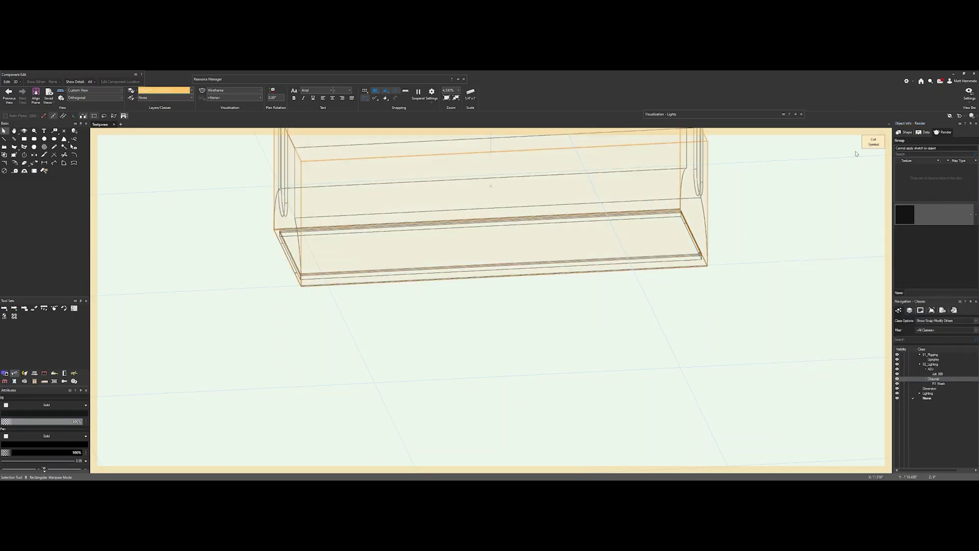
pyautogui.click(873, 142)
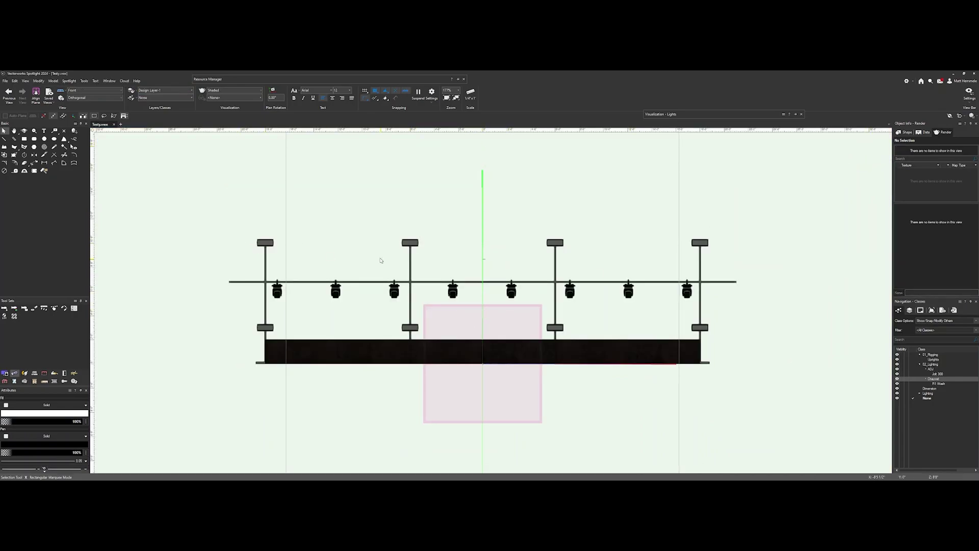
pyautogui.scroll(3, 382, 258)
pyautogui.scroll(5, 434, 225)
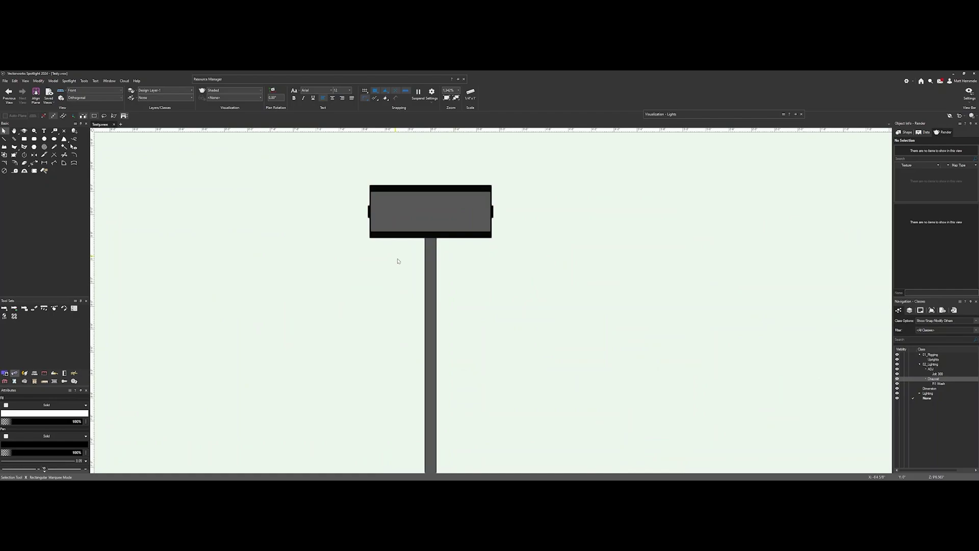
# - Open the 3D component of the Chauvet Rogue R1 Wash symbol for editing and display it in wireframe
pyautogui.scroll(-5, 375, 282)
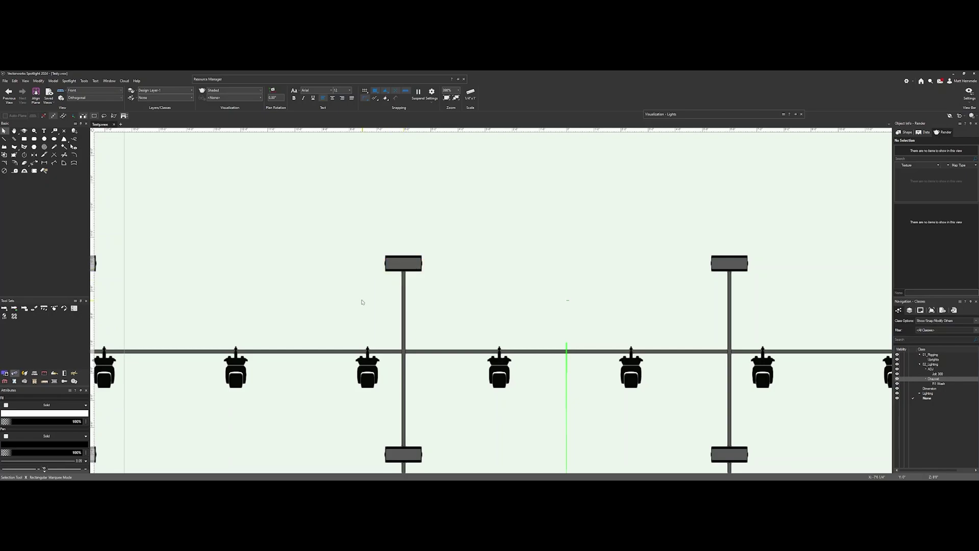
pyautogui.scroll(-2, 451, 299)
pyautogui.moveTo(451, 300); pyautogui.dragTo(454, 275, button='middle')
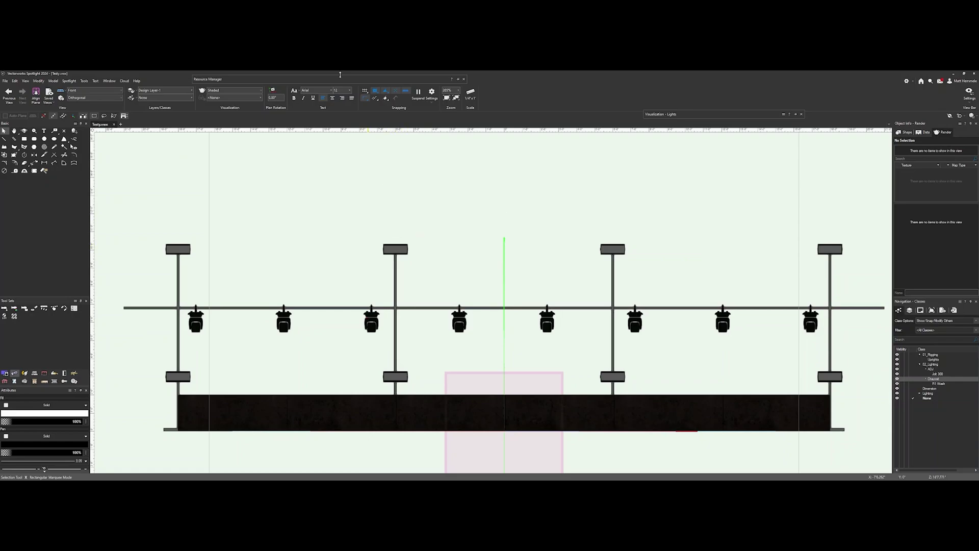
pyautogui.moveTo(340, 82)
pyautogui.rightClick(282, 197)
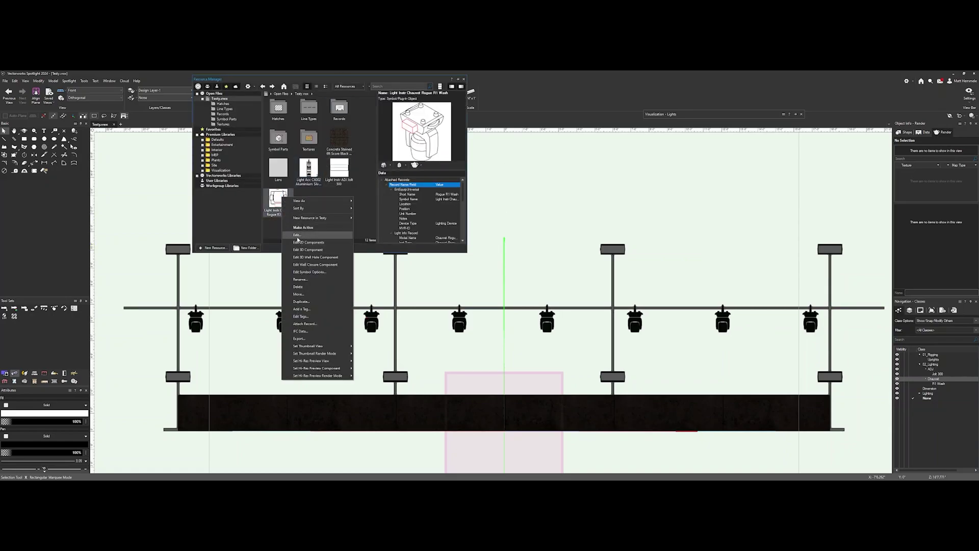
pyautogui.click(297, 250)
pyautogui.click(501, 308)
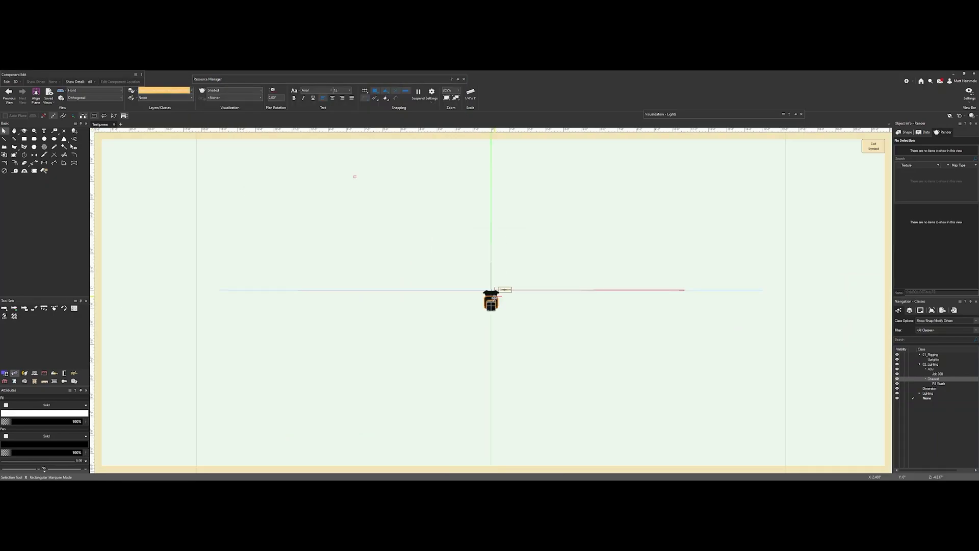
pyautogui.click(224, 91)
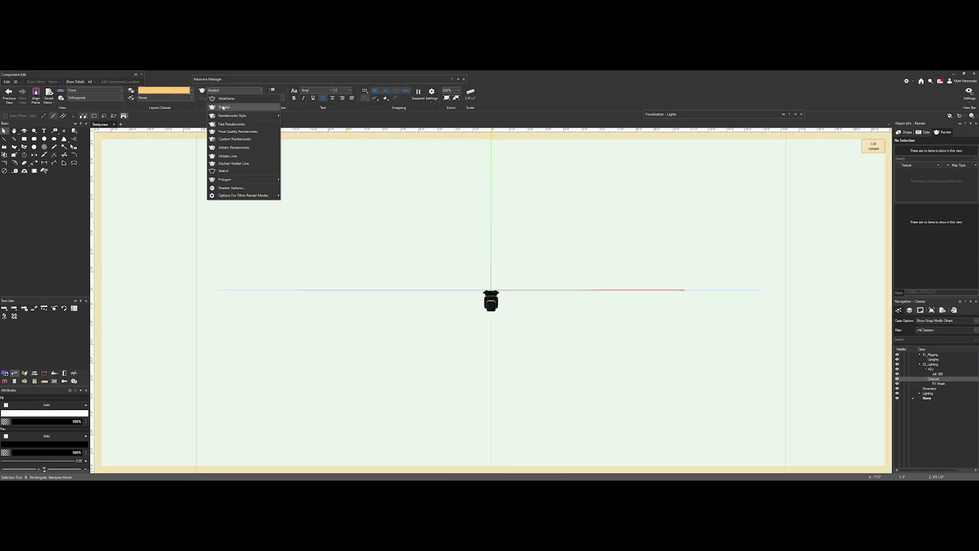
pyautogui.click(226, 99)
# - Enter the R1 Wash's head group and select the extrude forming the cluster of round lenses on its face
pyautogui.moveTo(465, 280)
pyautogui.keyDown('shift'); pyautogui.mouseDown(button='middle')
pyautogui.moveTo(501, 337)
pyautogui.moveTo(513, 236)
pyautogui.moveTo(514, 276)
pyautogui.mouseUp(button='middle'); pyautogui.keyUp('shift')
pyautogui.scroll(8, 514, 281)
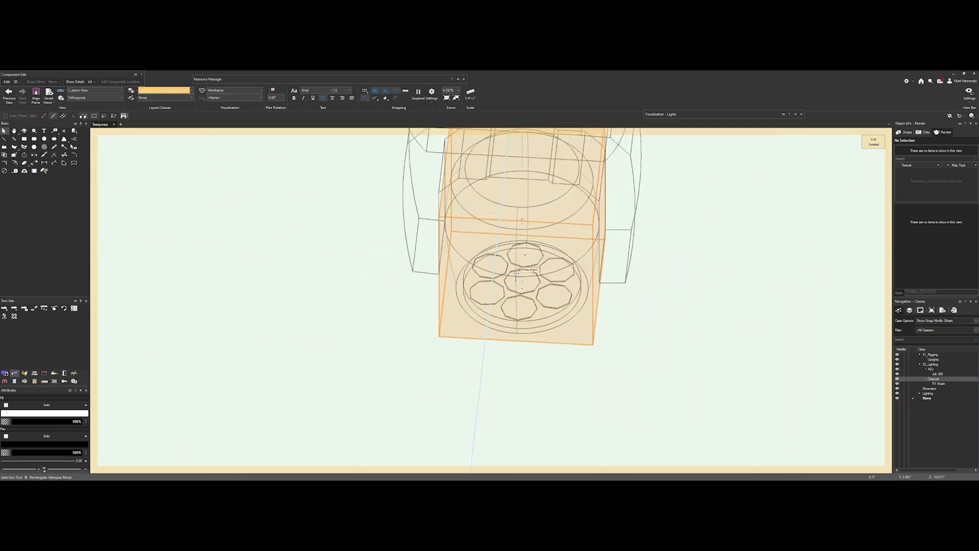
pyautogui.doubleClick(515, 273)
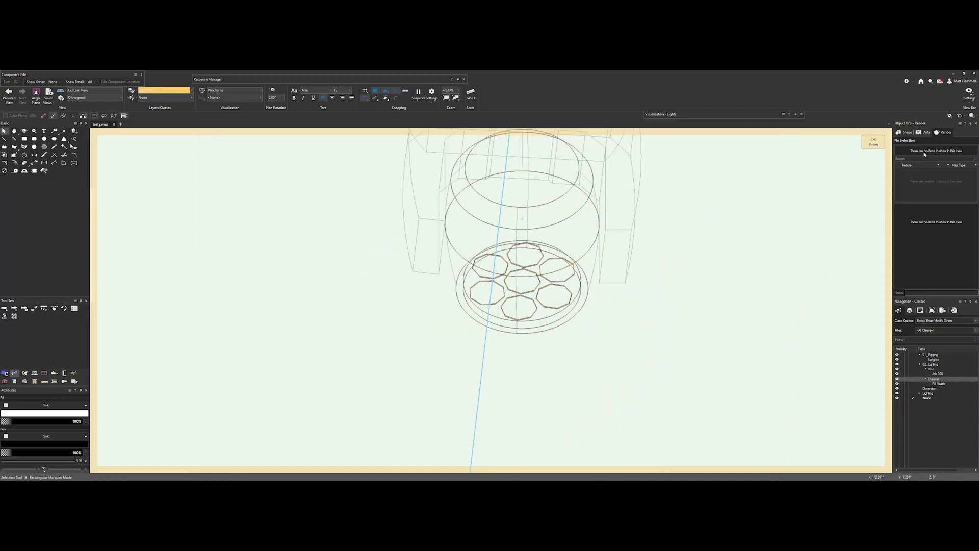
pyautogui.click(549, 261)
# - Replace the lens extrude's default instrument texture with the Lens texture from the current file, and exit the group and symbol editing
pyautogui.click(938, 213)
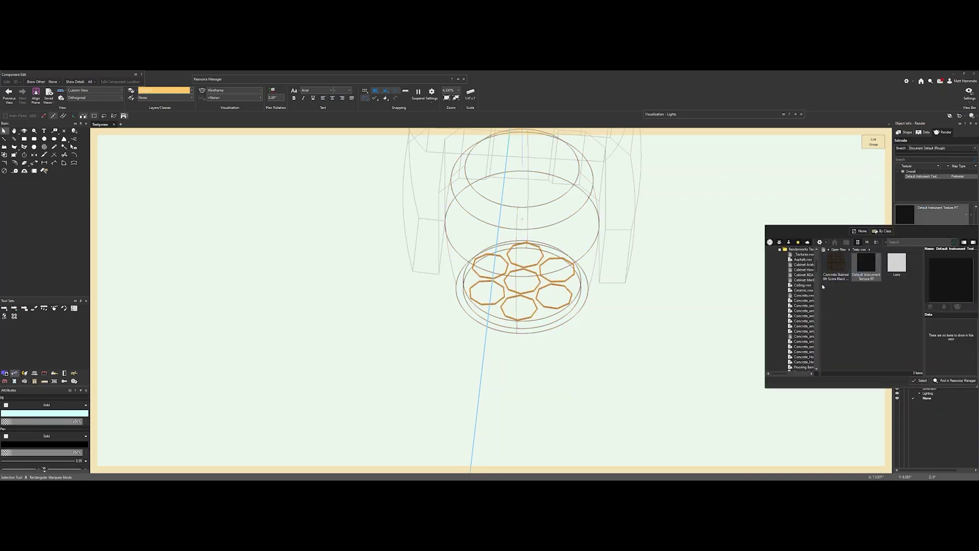
pyautogui.click(898, 278)
pyautogui.click(921, 381)
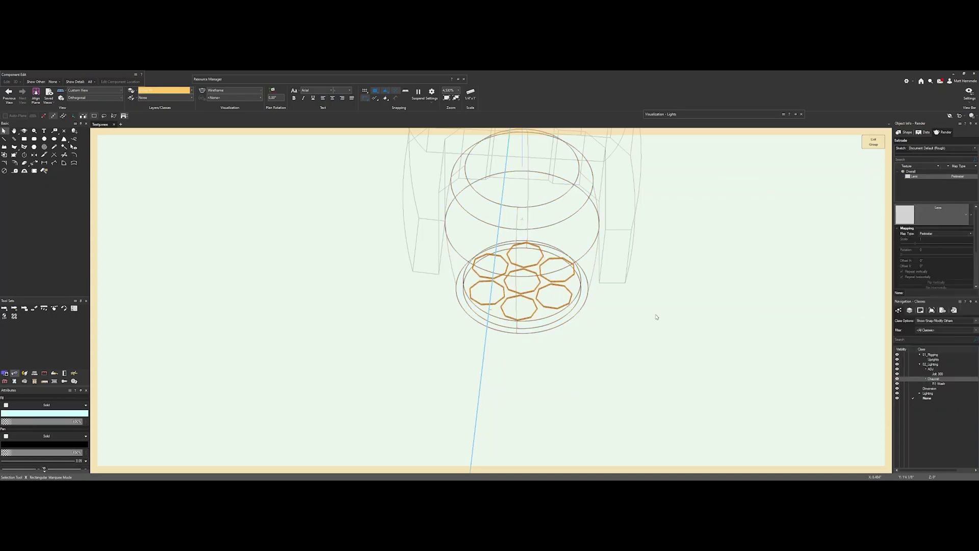
pyautogui.click(873, 143)
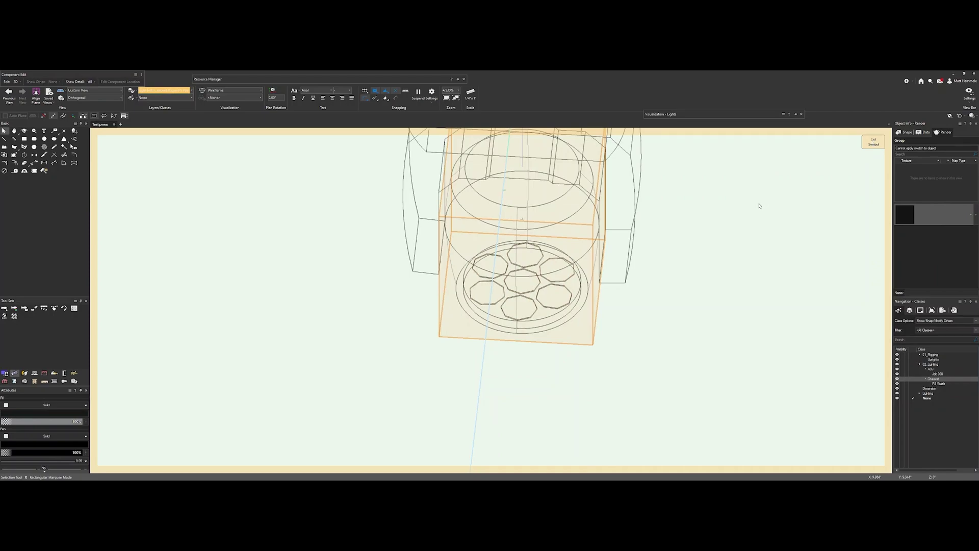
pyautogui.click(873, 141)
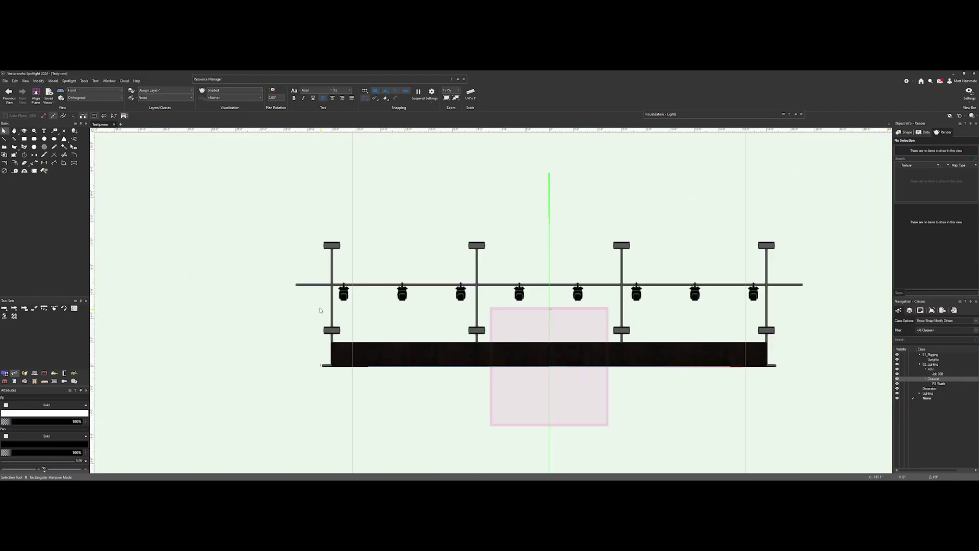
# - Tilt all eight R1 Washes on the pipe with Focus Lighting Devices so their lenses face the front, and check the lens faces
pyautogui.moveTo(321, 310); pyautogui.dragTo(814, 273)
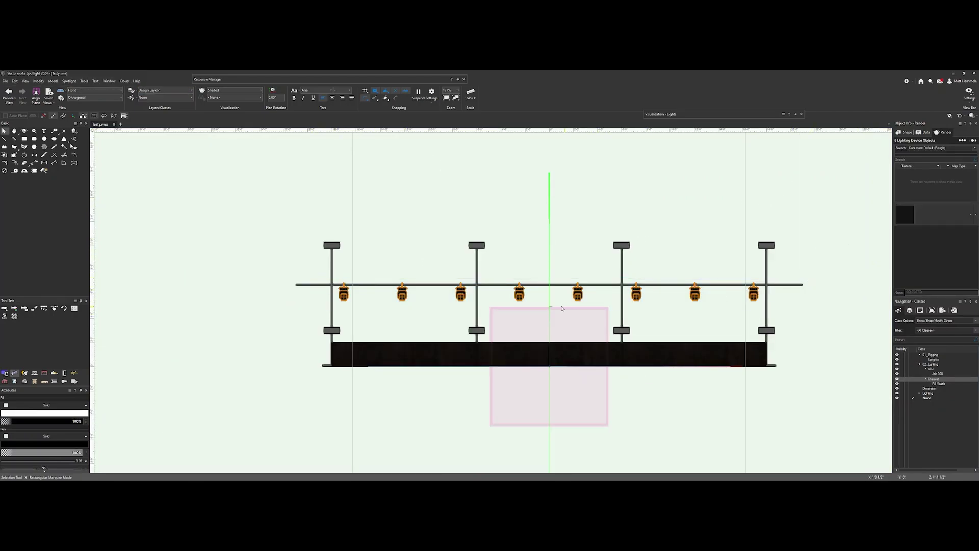
pyautogui.rightClick(408, 289)
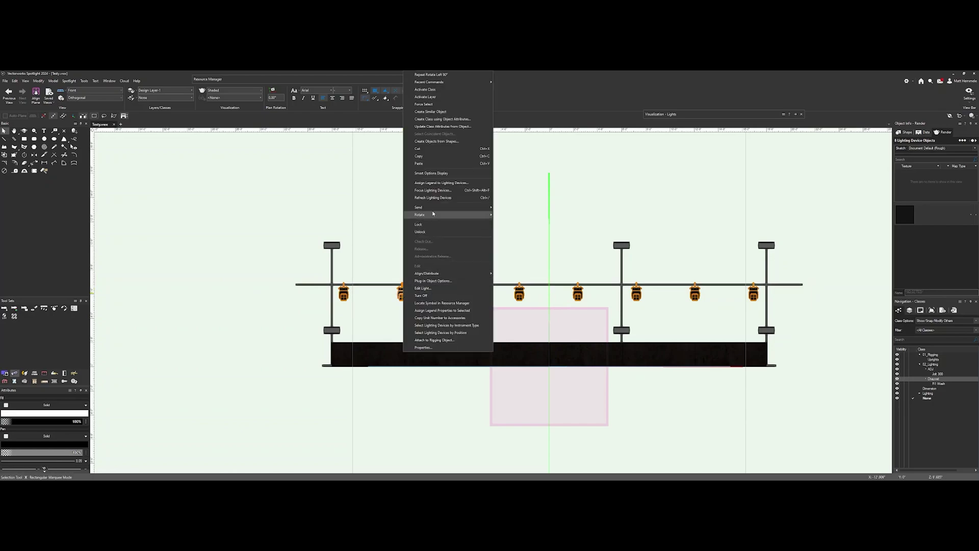
pyautogui.click(433, 190)
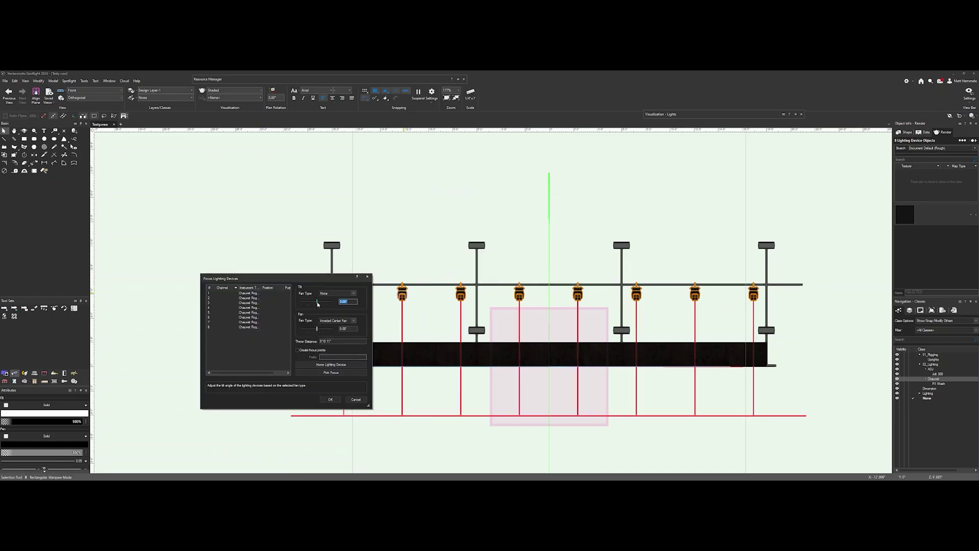
pyautogui.moveTo(317, 302); pyautogui.dragTo(324, 305)
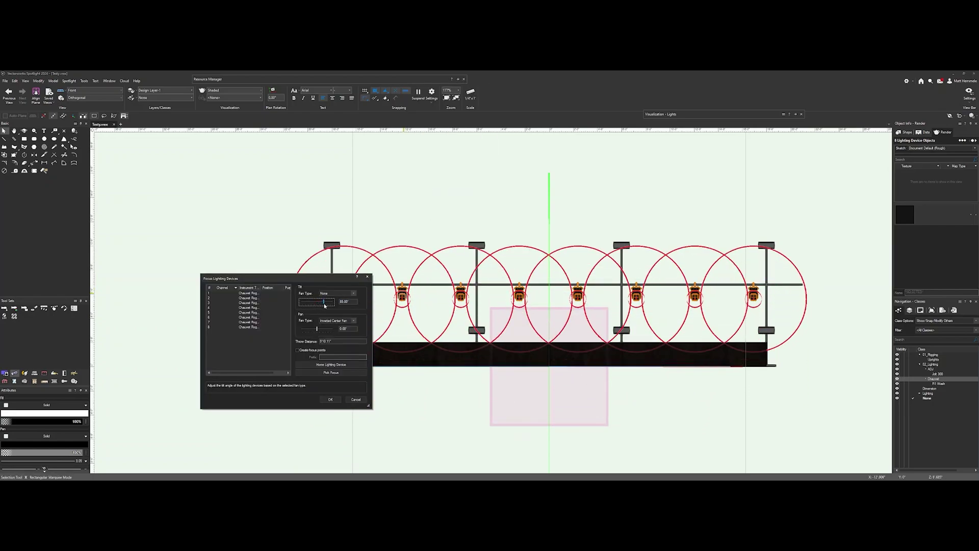
pyautogui.click(330, 399)
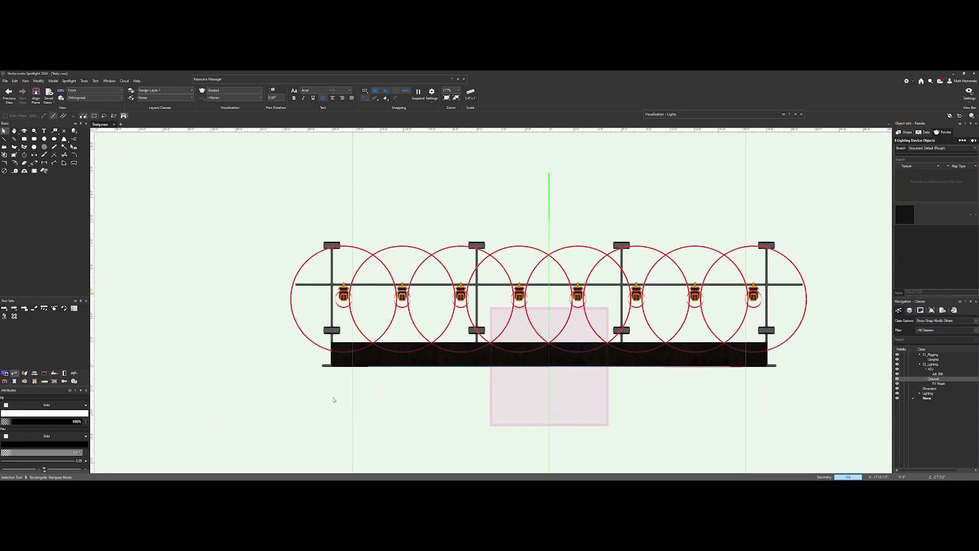
pyautogui.click(390, 279)
pyautogui.scroll(6, 462, 293)
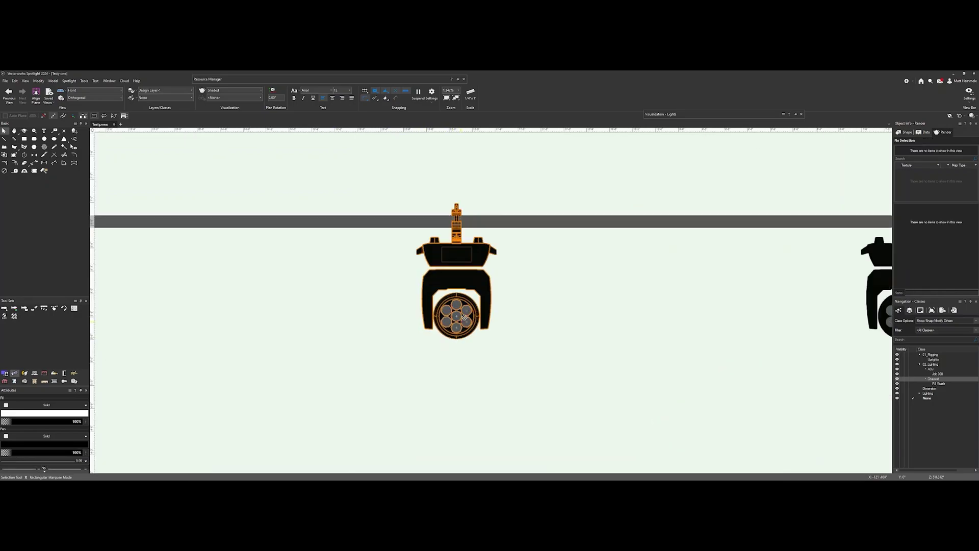
pyautogui.scroll(-4, 483, 346)
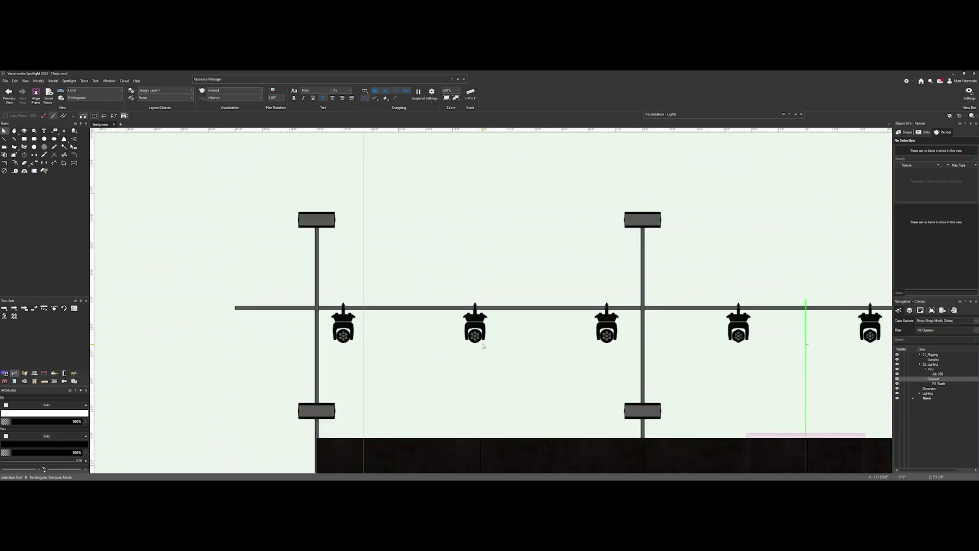
pyautogui.moveTo(483, 345)
pyautogui.mouseDown(button='middle')
pyautogui.moveTo(505, 330)
pyautogui.moveTo(352, 316)
pyautogui.mouseUp(button='middle')
pyautogui.moveTo(545, 326); pyautogui.dragTo(437, 317, button='middle')
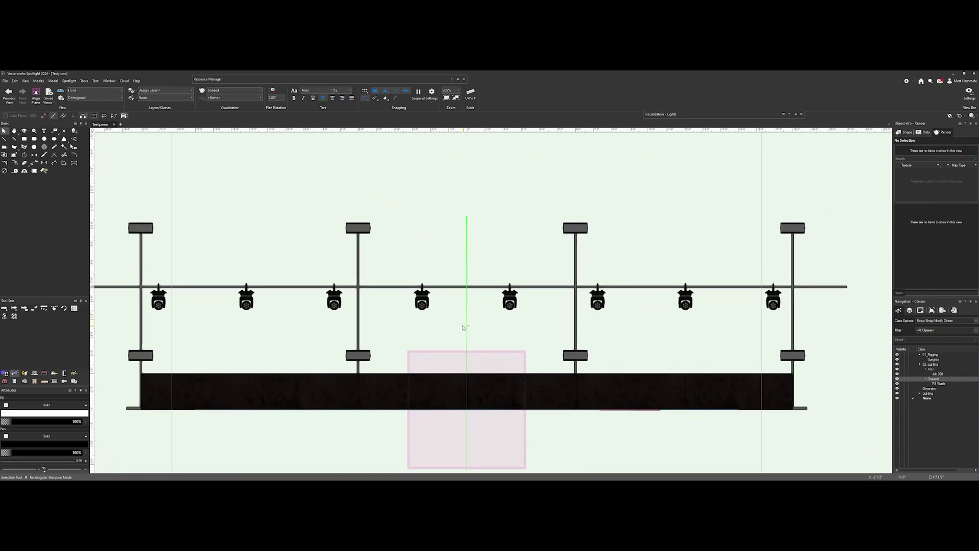